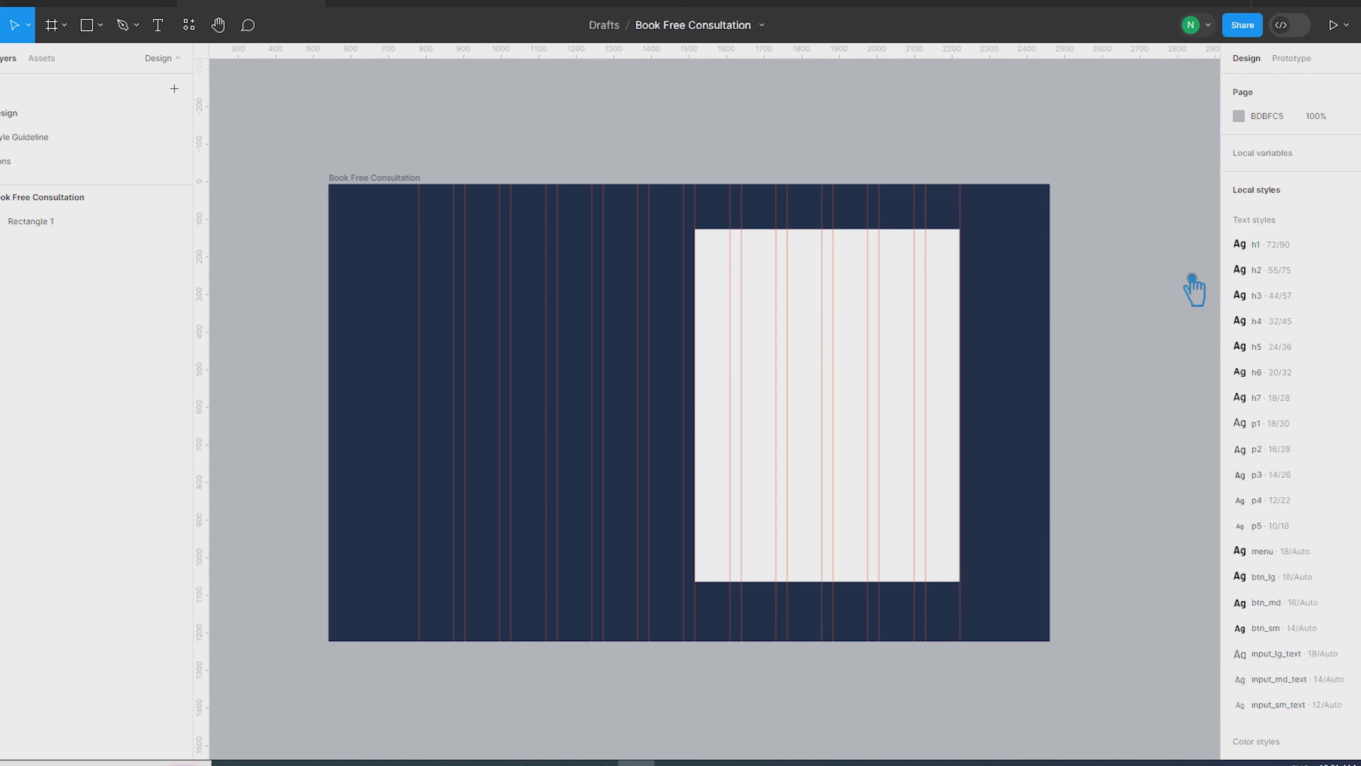
# Step: Draw a text box about 630 × 80 inside the white panel near its upper edge
pyautogui.scroll(2, 1179, 297)
pyautogui.scroll(-2, 1152, 322)
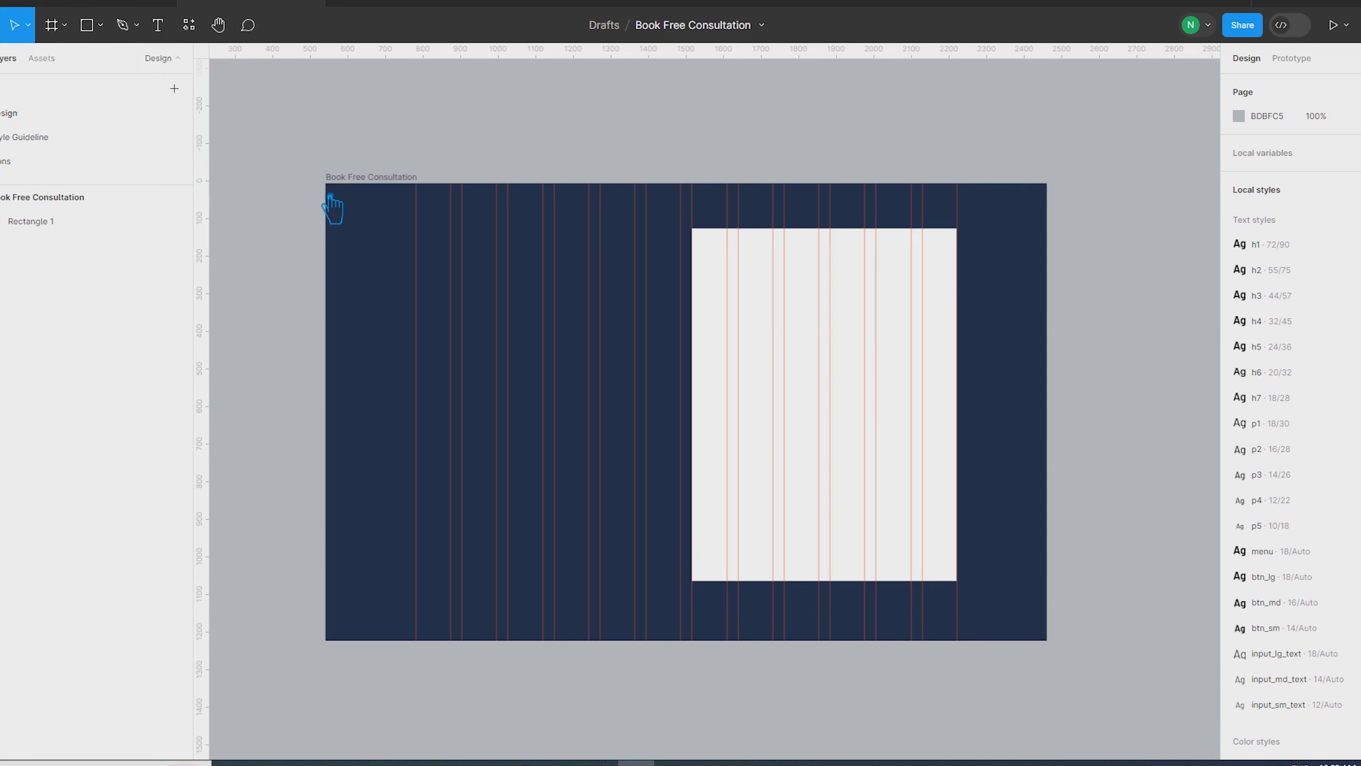
pyautogui.press('t')
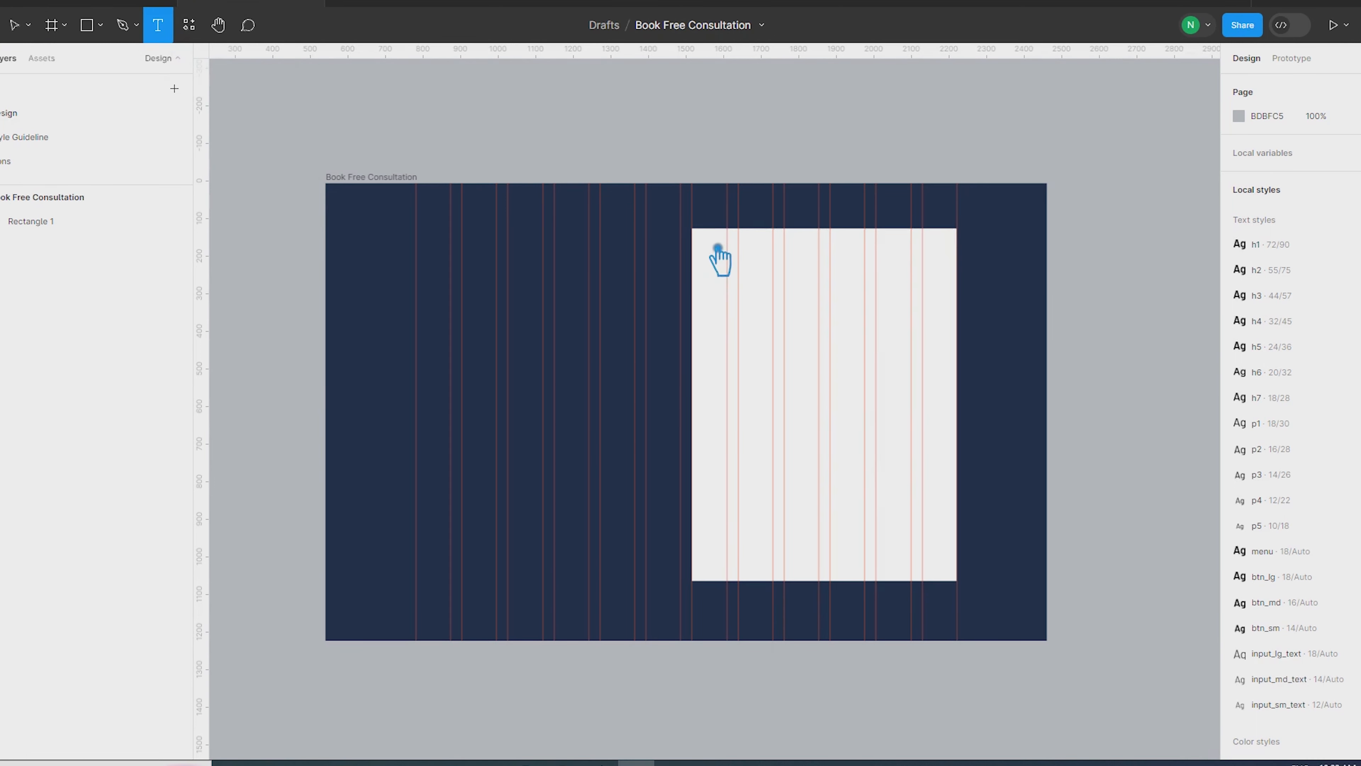
pyautogui.moveTo(705, 243); pyautogui.dragTo(953, 315)
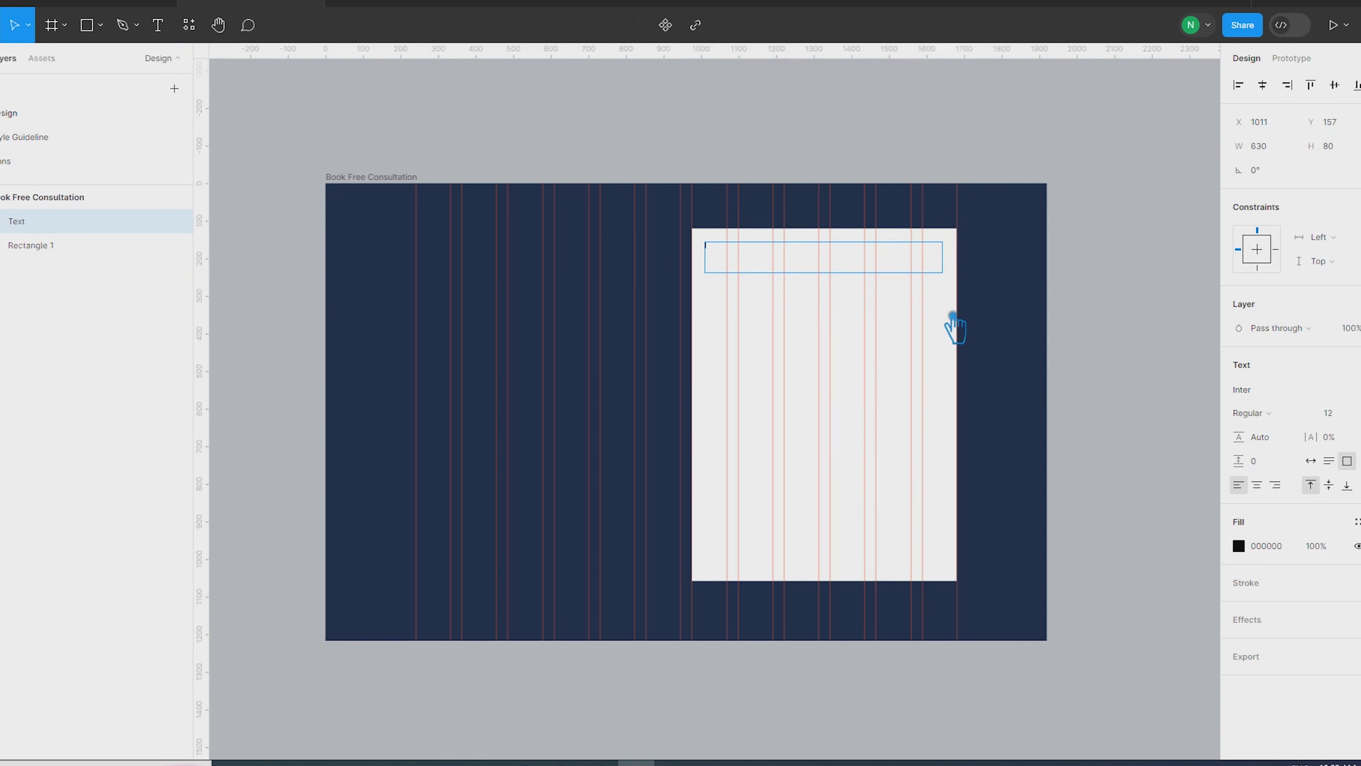
# Step: Set the new text box's font to Raleway
pyautogui.click(1303, 397)
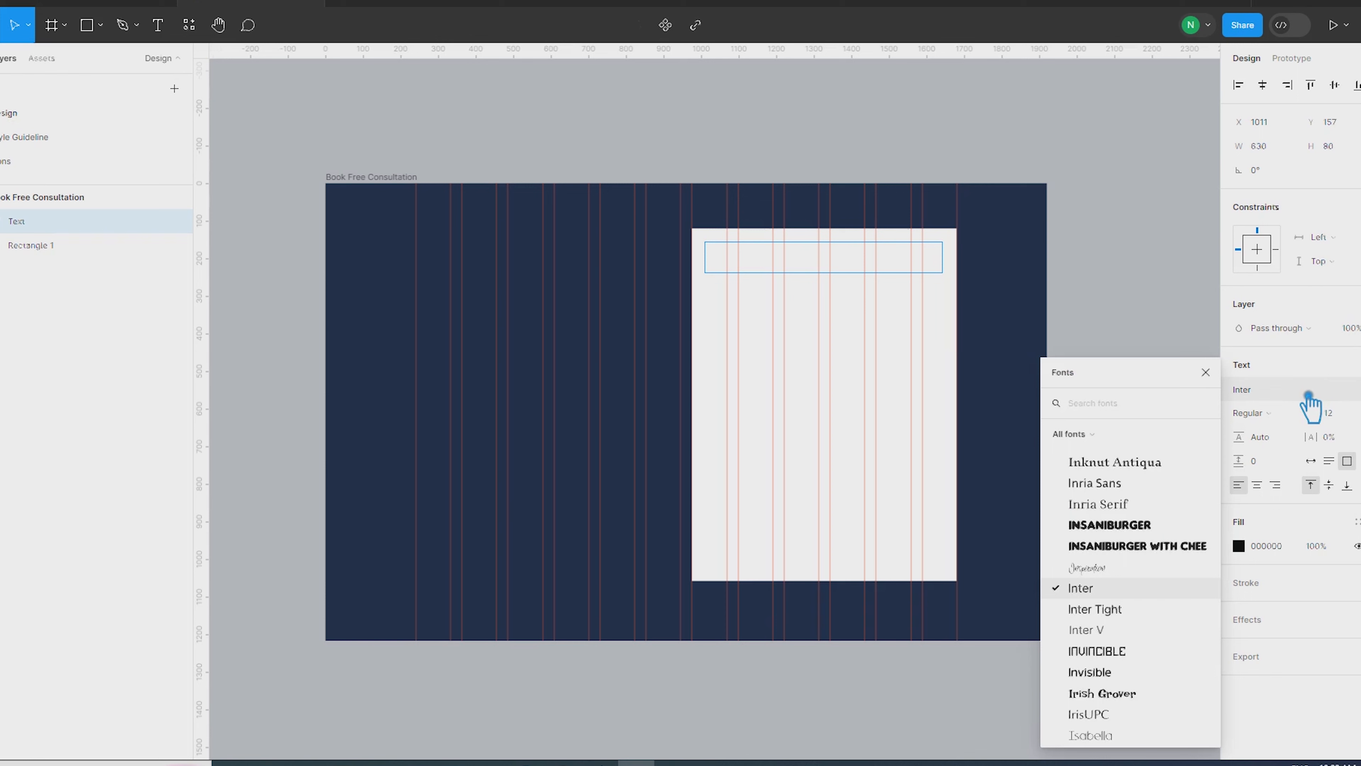
pyautogui.write('rob')
pyautogui.press('BackSpace')
pyautogui.press('BackSpace')
pyautogui.press('BackSpace')
pyautogui.write('rawl')
pyautogui.press('BackSpace')
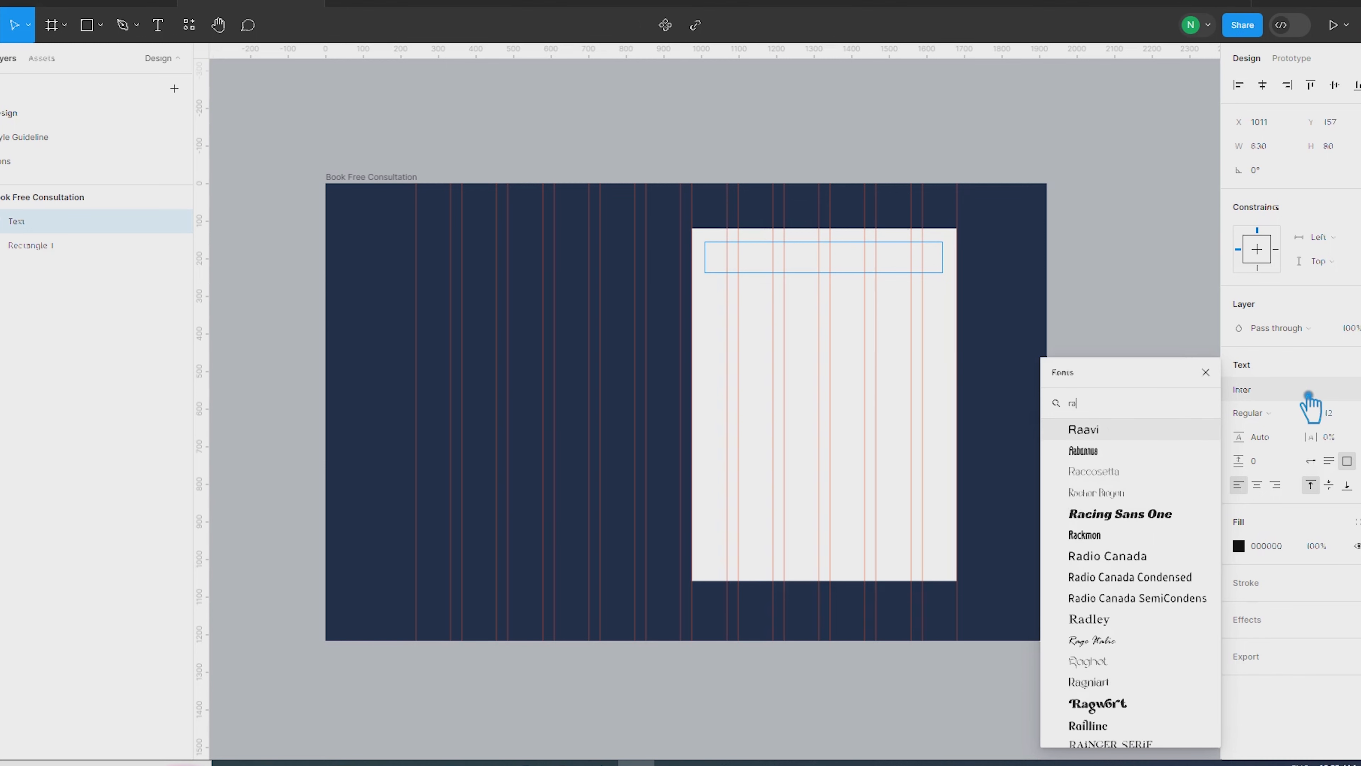
pyautogui.write('le')
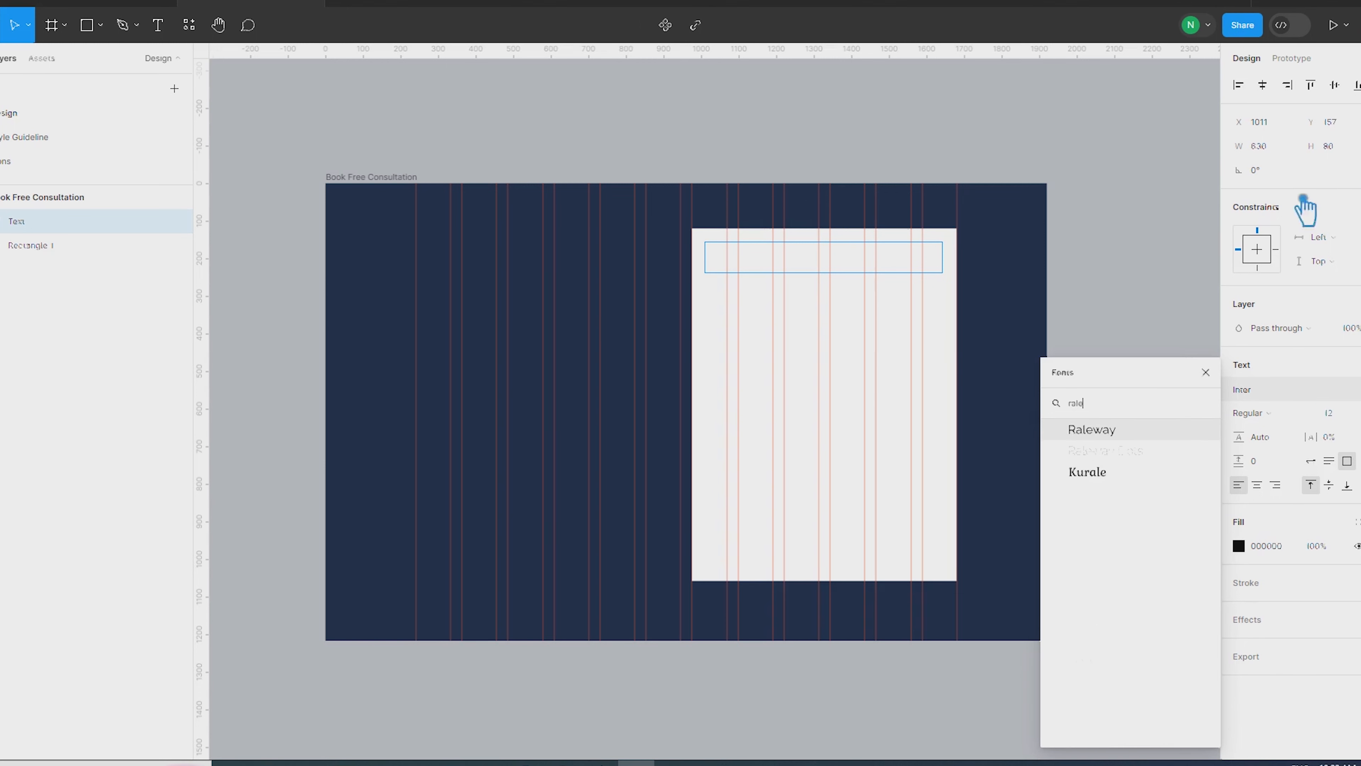
pyautogui.click(1119, 435)
# Step: Set the text to Bold at size 32 and enter the heading "Book your free consultation"
pyautogui.click(1238, 413)
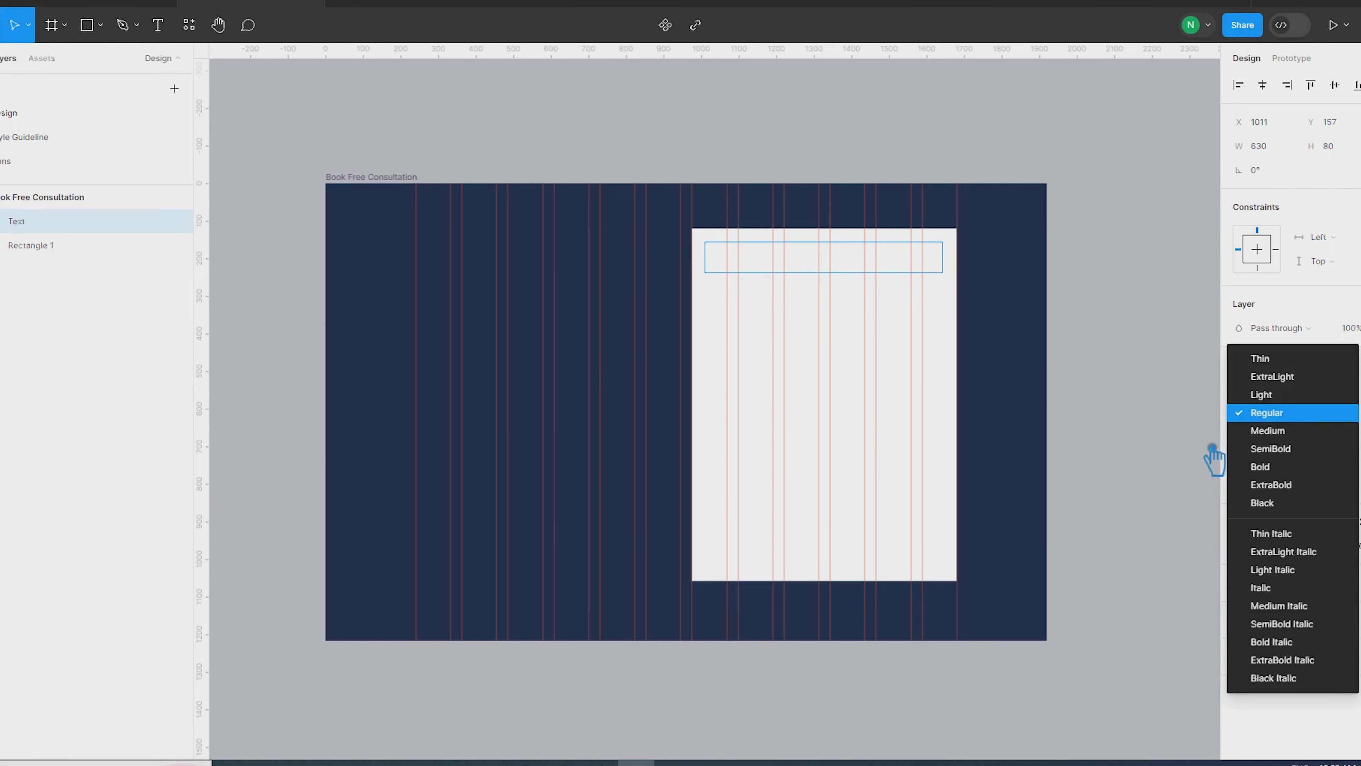
pyautogui.click(1297, 471)
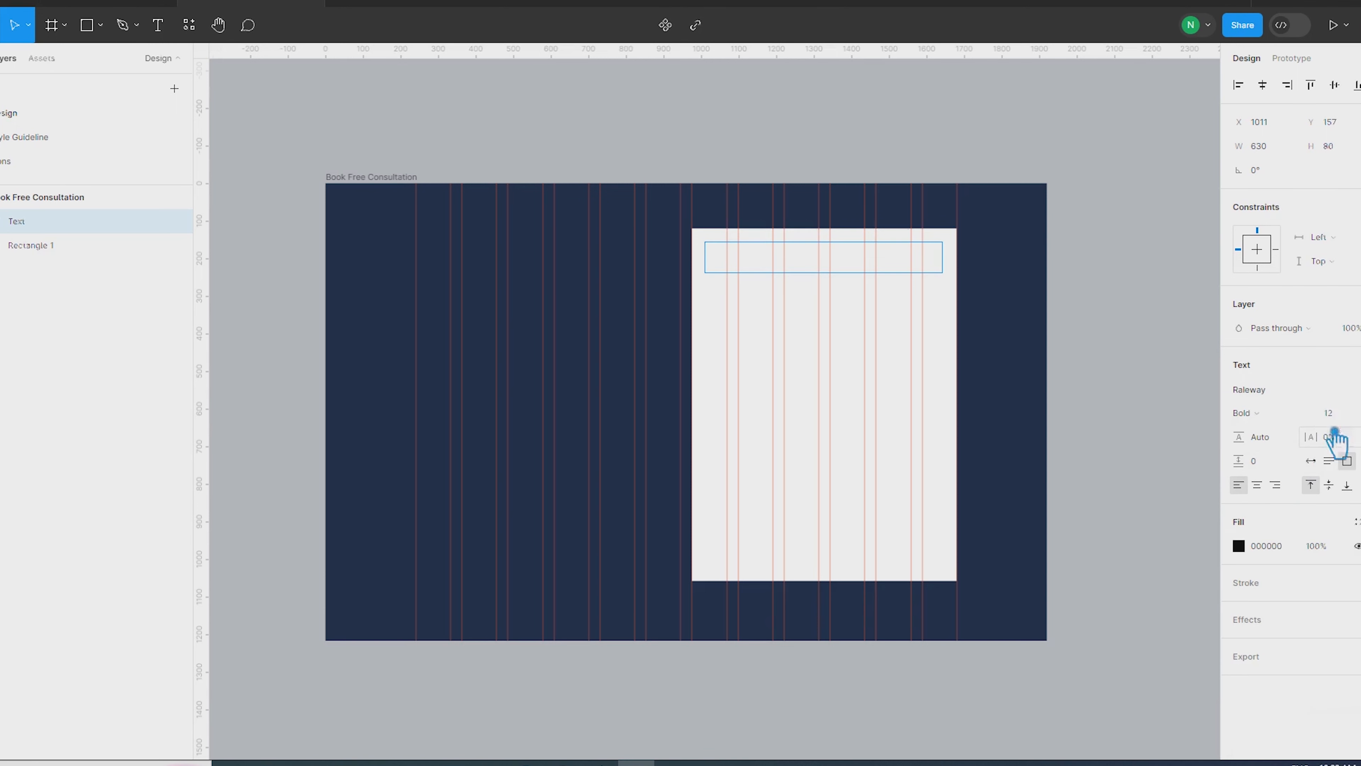
pyautogui.click(1334, 413)
pyautogui.click(1346, 521)
pyautogui.click(1334, 413)
pyautogui.click(1334, 431)
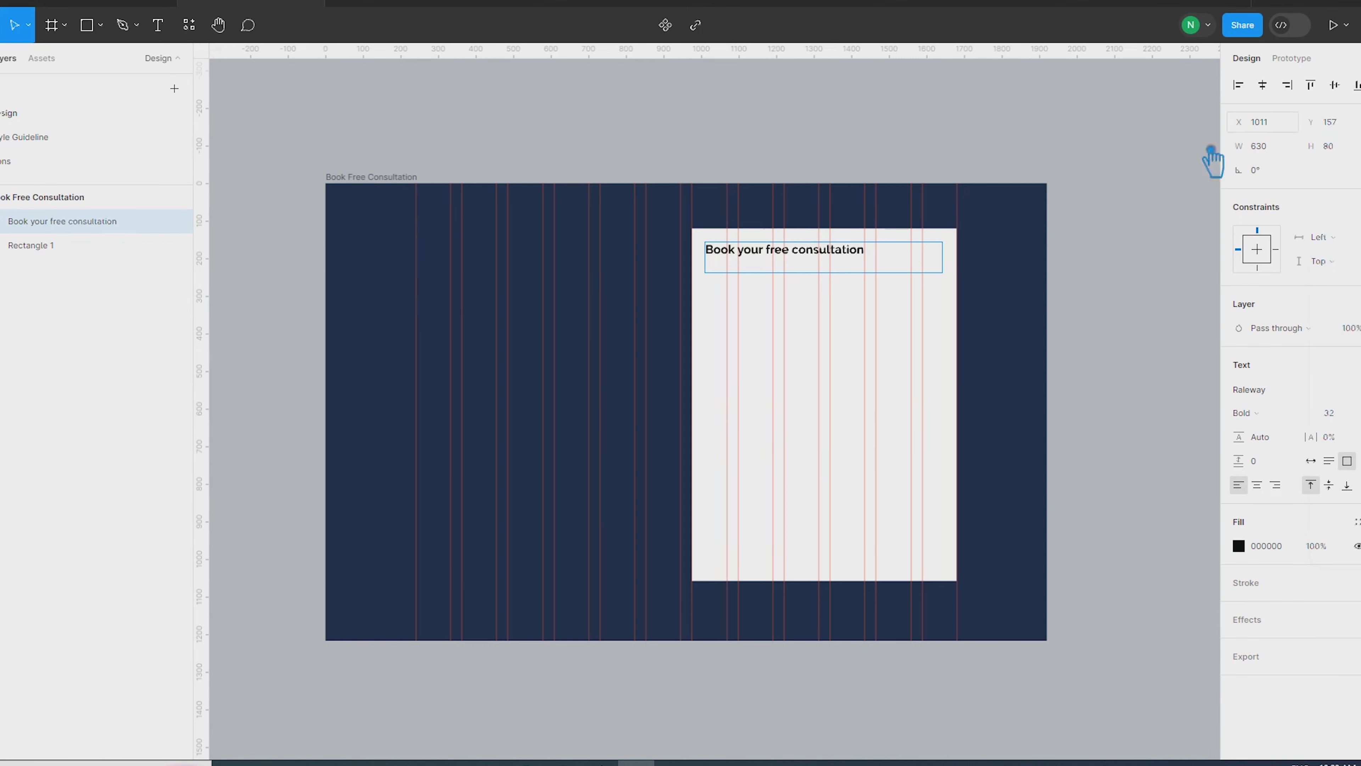
# Step: Nudge the heading to X 1015, Y 160 so it sits 40 px from the panel's left and top edges
pyautogui.press('alt')
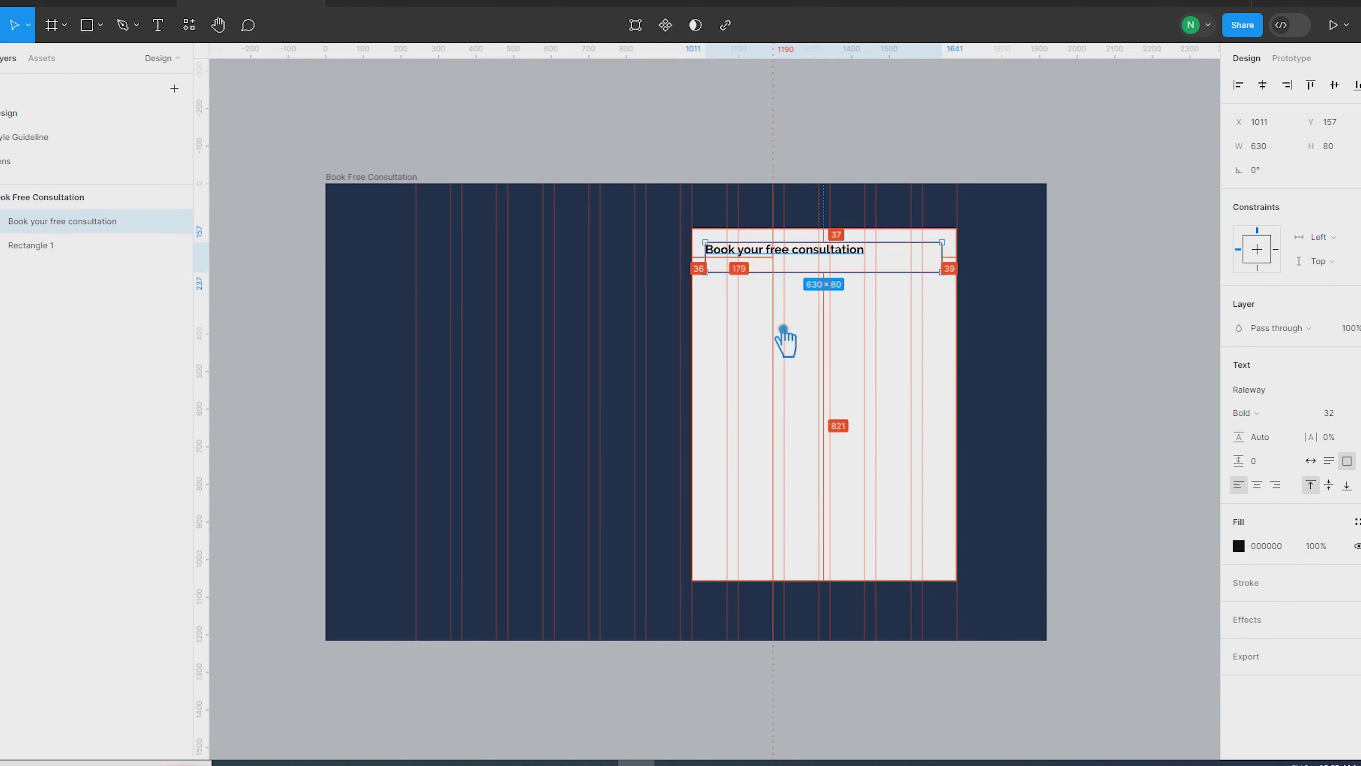
pyautogui.press('Down')
pyautogui.press('Down')
pyautogui.press('Down')
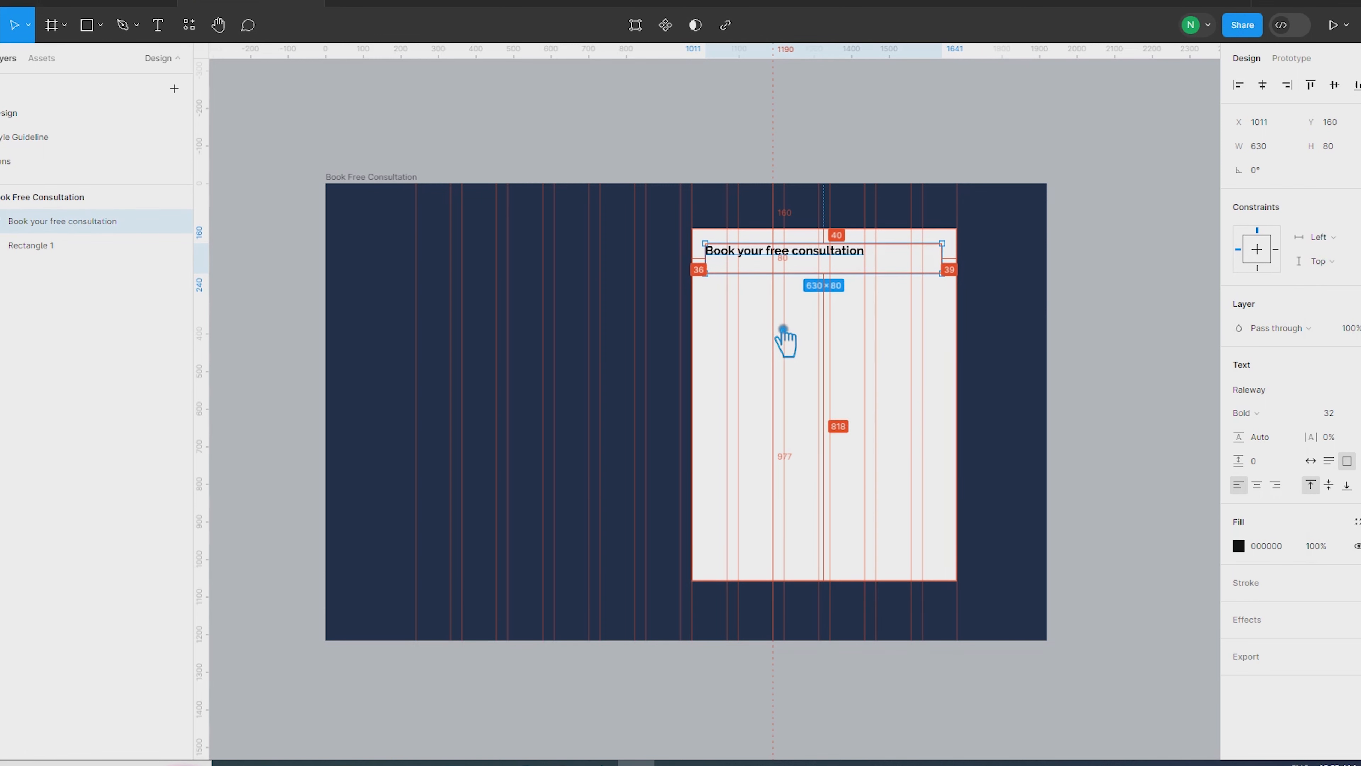
pyautogui.press('Right')
pyautogui.press('Right')
pyautogui.press('Right')
pyautogui.press('Right')
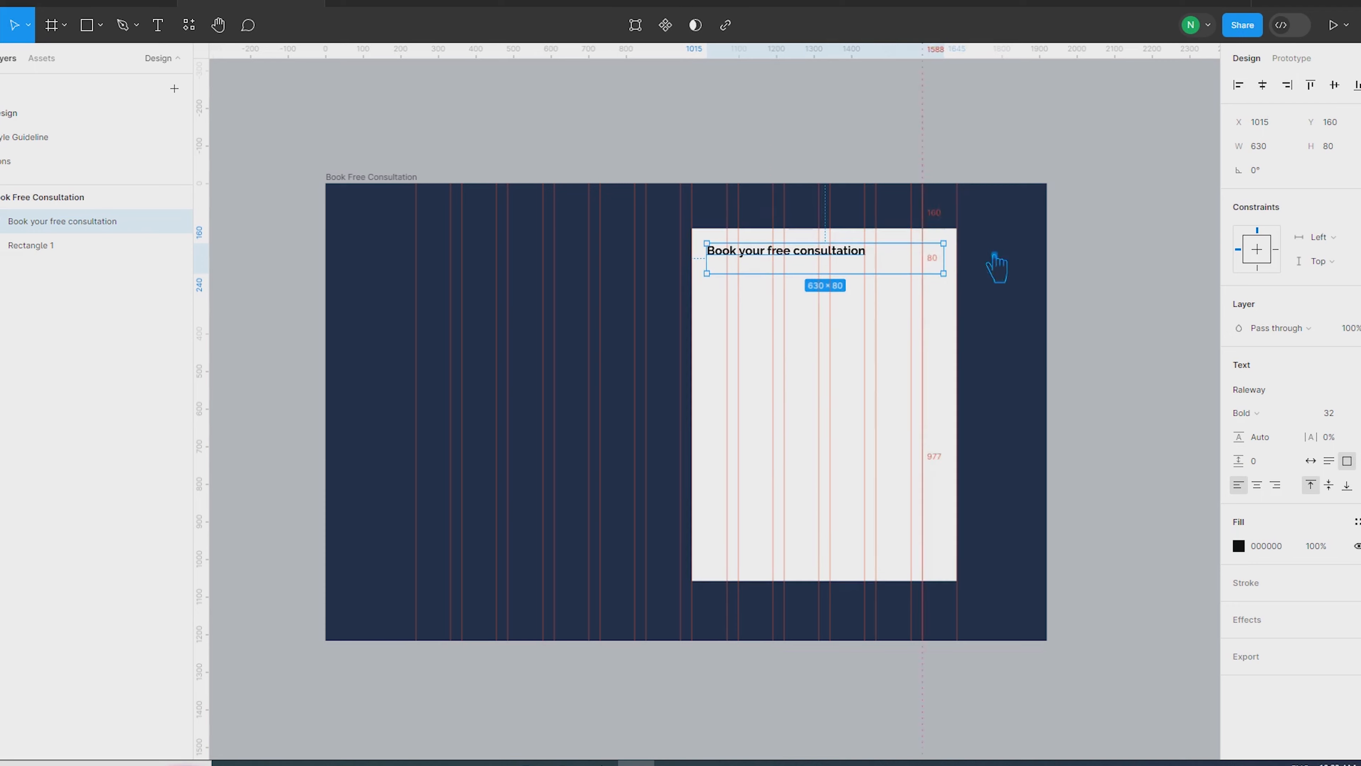
# Step: Narrow the heading's text box from its right side to a width of 625
pyautogui.scroll(5, 922, 251)
pyautogui.moveTo(1007, 283); pyautogui.dragTo(941, 299)
pyautogui.press('alt')
pyautogui.scroll(3, 1022, 295)
pyautogui.scroll(4, 1006, 306)
pyautogui.scroll(-8, 943, 303)
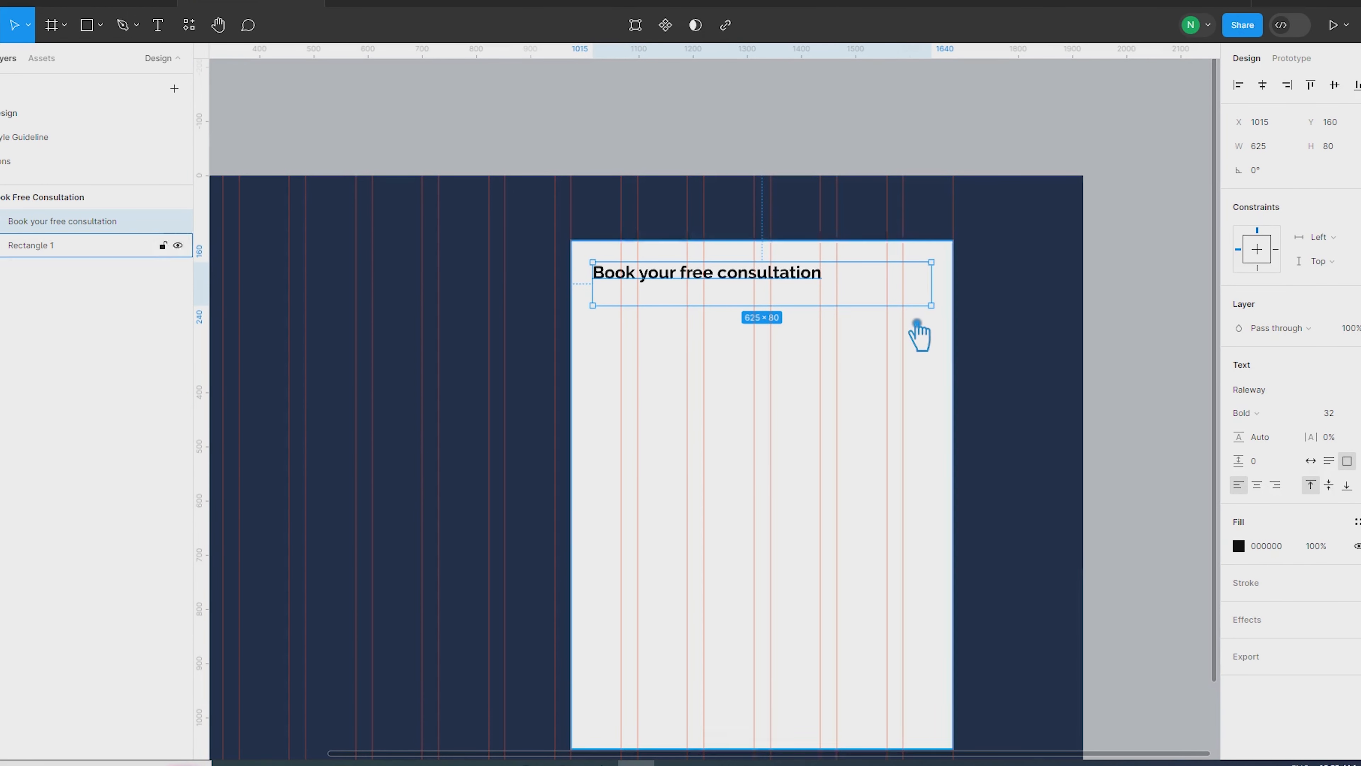
# Step: Make the heading's text box auto height and centre its text horizontally
pyautogui.click(1340, 464)
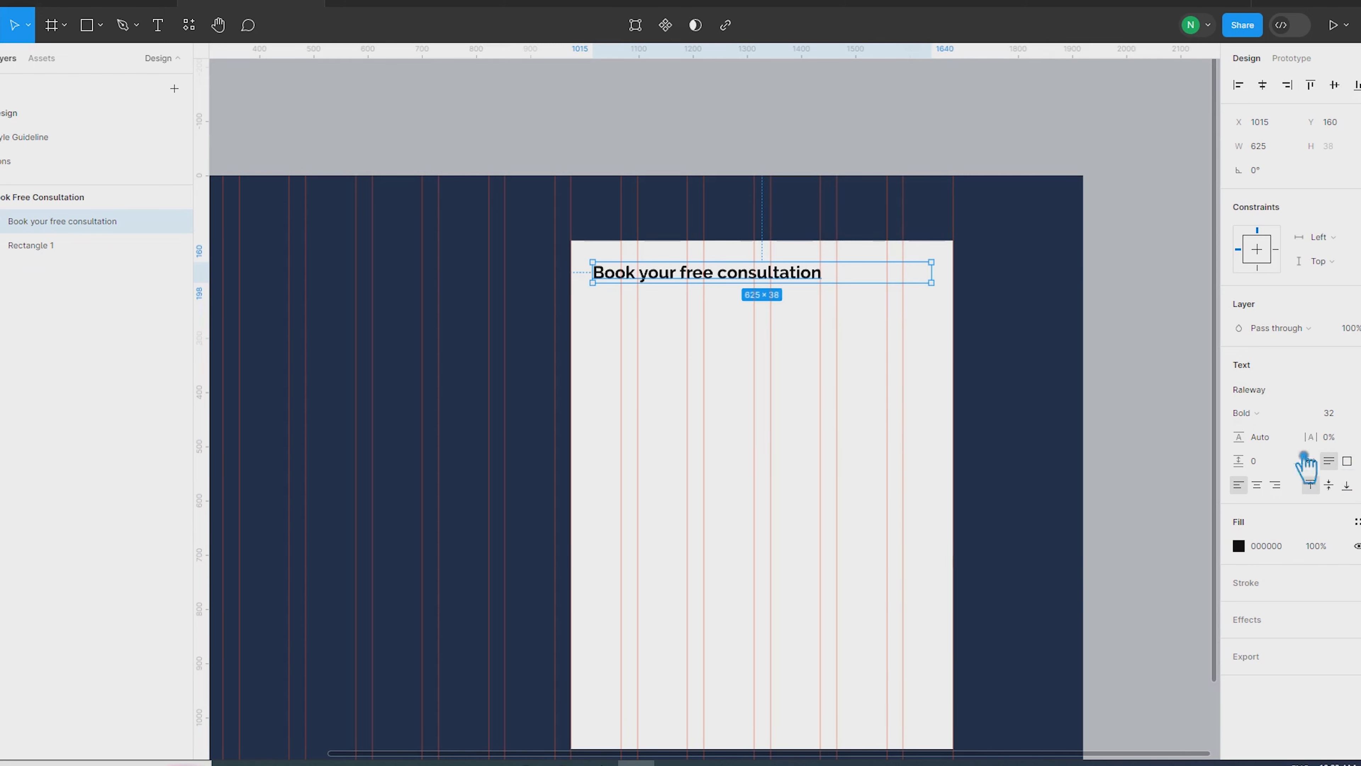
pyautogui.click(1256, 485)
pyautogui.scroll(-5, 1161, 392)
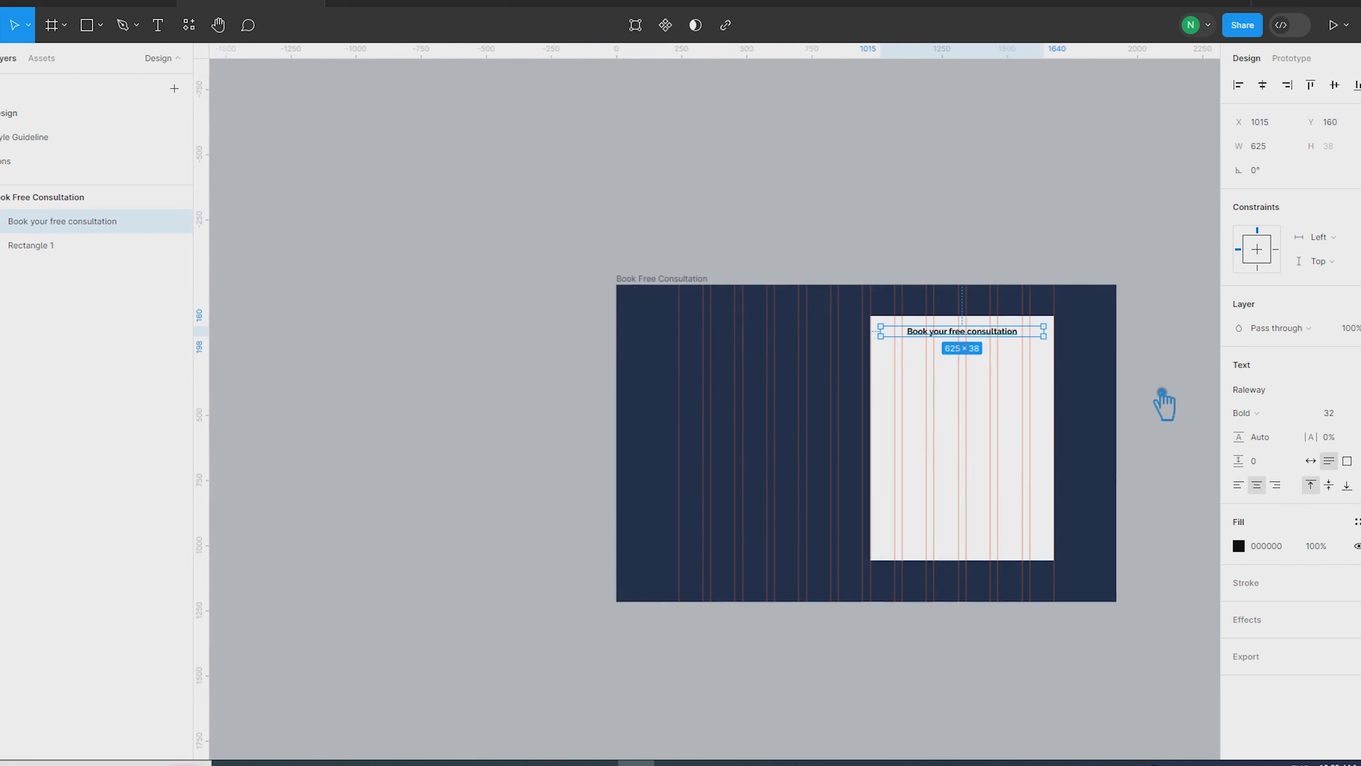
pyautogui.scroll(3, 1161, 392)
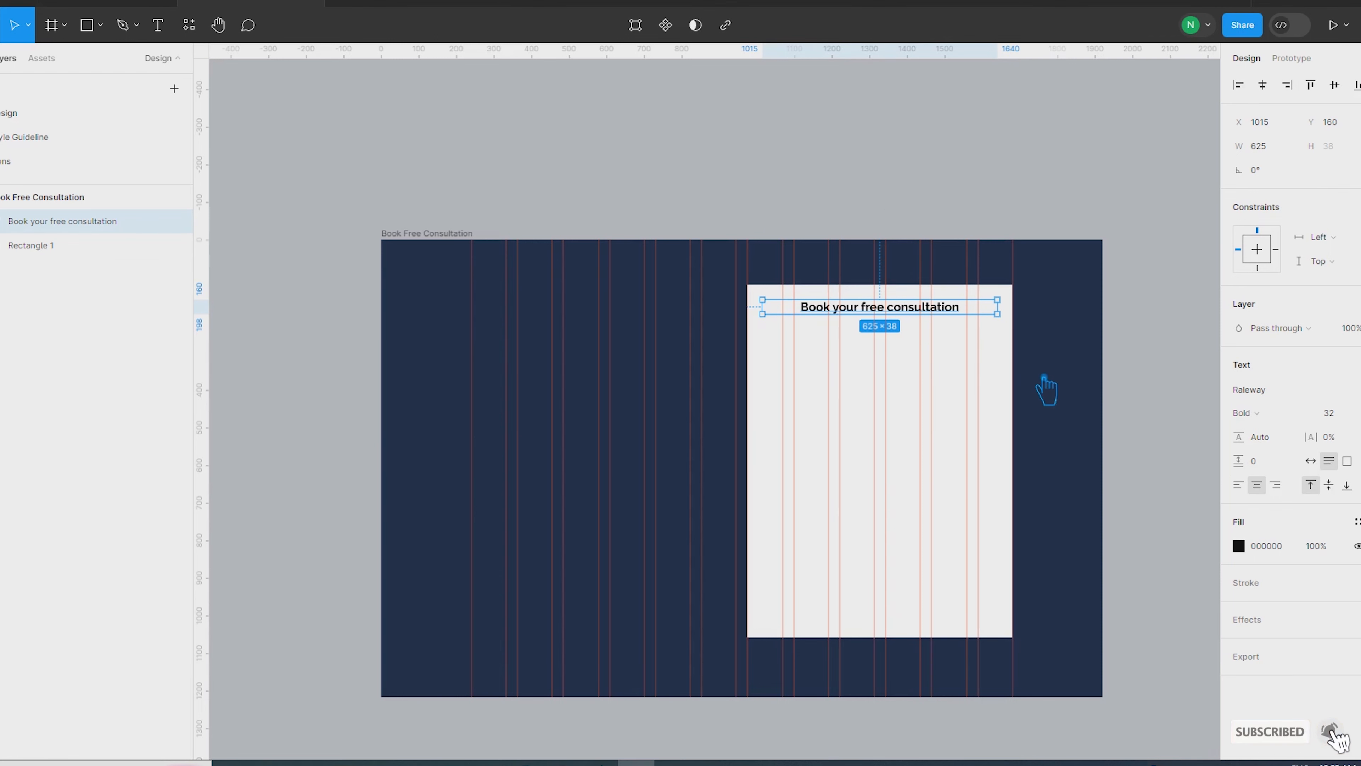
# Step: Duplicate the heading and place the copy 20 px below the original, at Y 218
pyautogui.hotkey('ctrl', 'd')
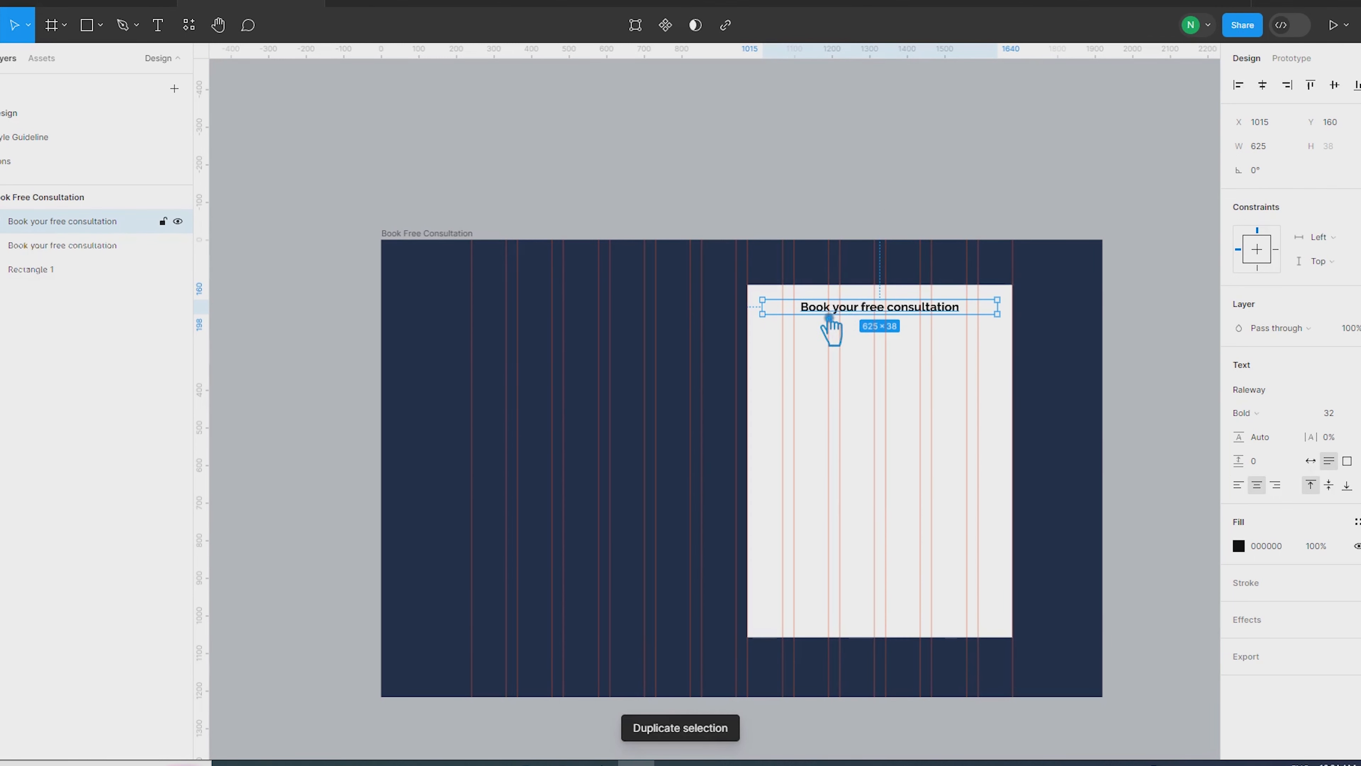
pyautogui.hotkey('shift', '0')
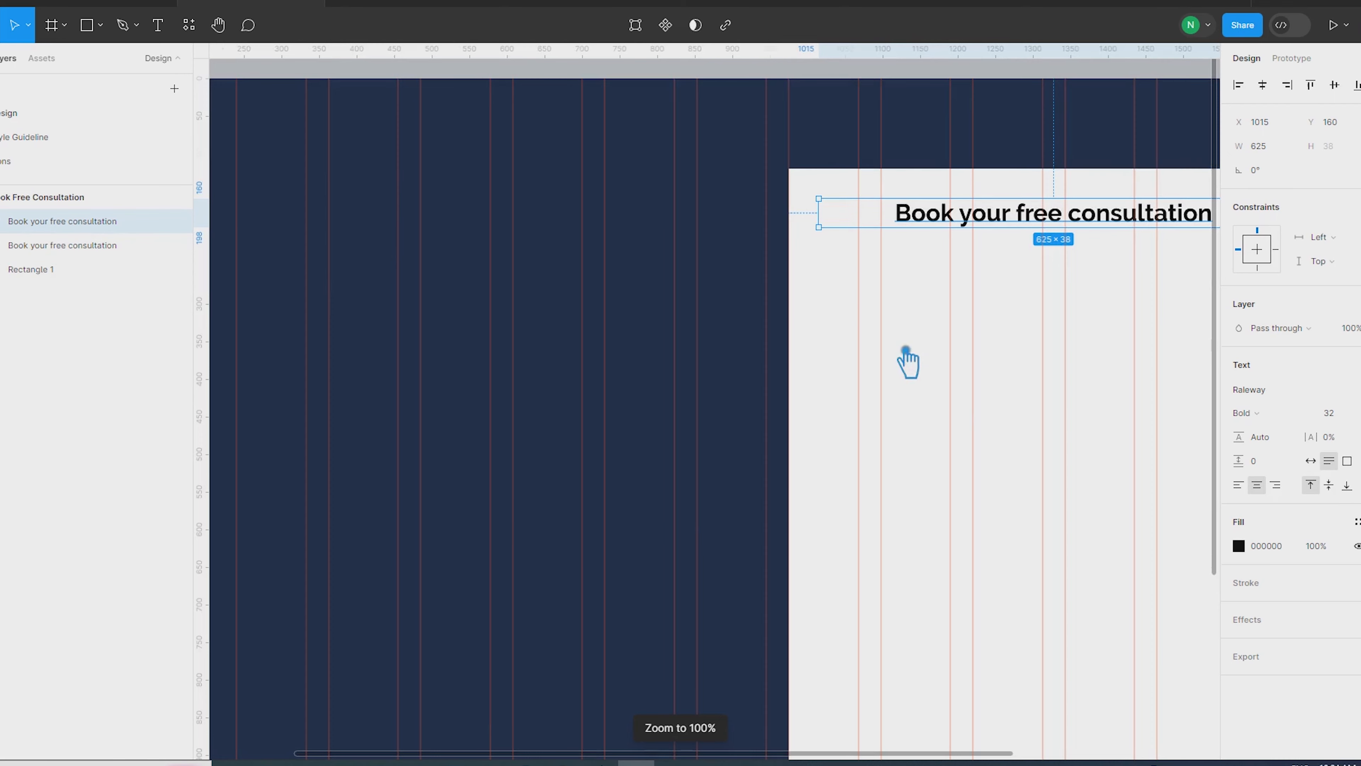
pyautogui.hscroll(6, 905, 359)
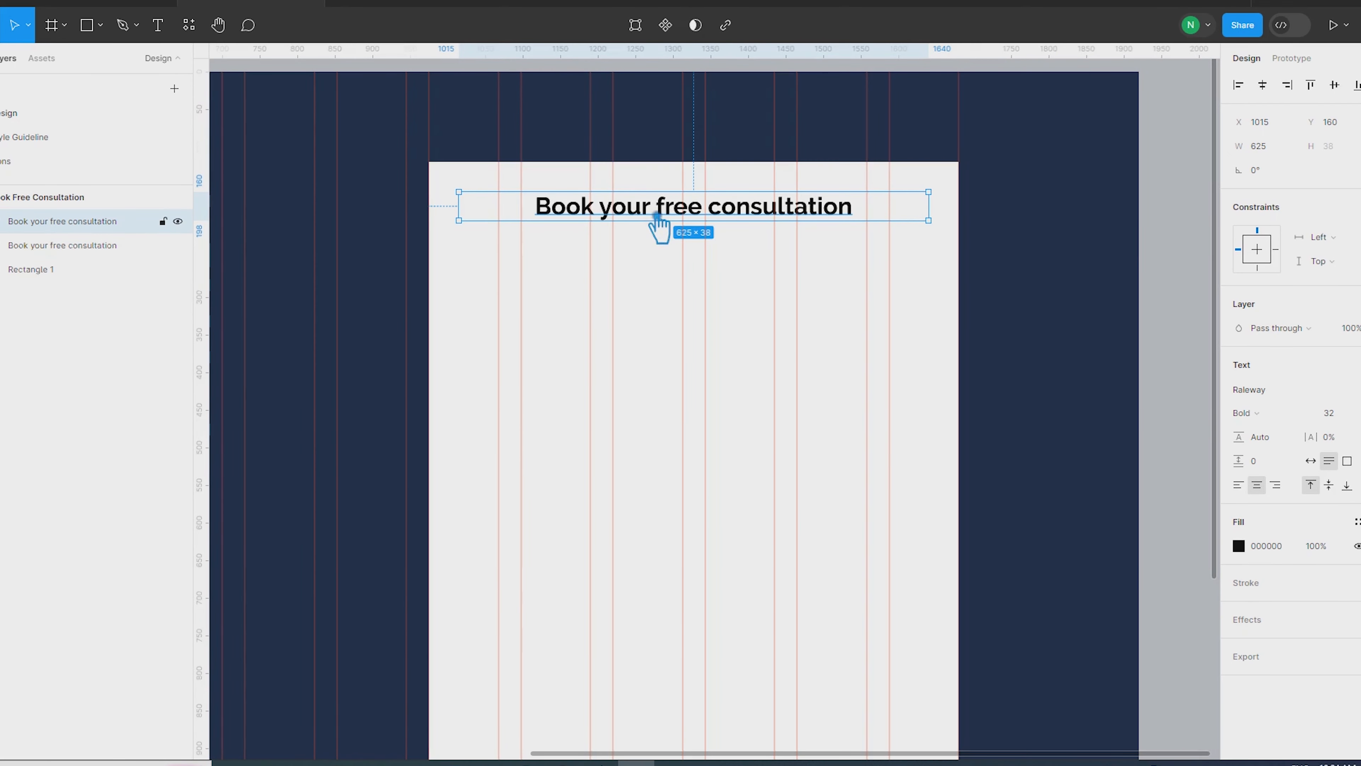
pyautogui.moveTo(660, 214); pyautogui.dragTo(659, 258)
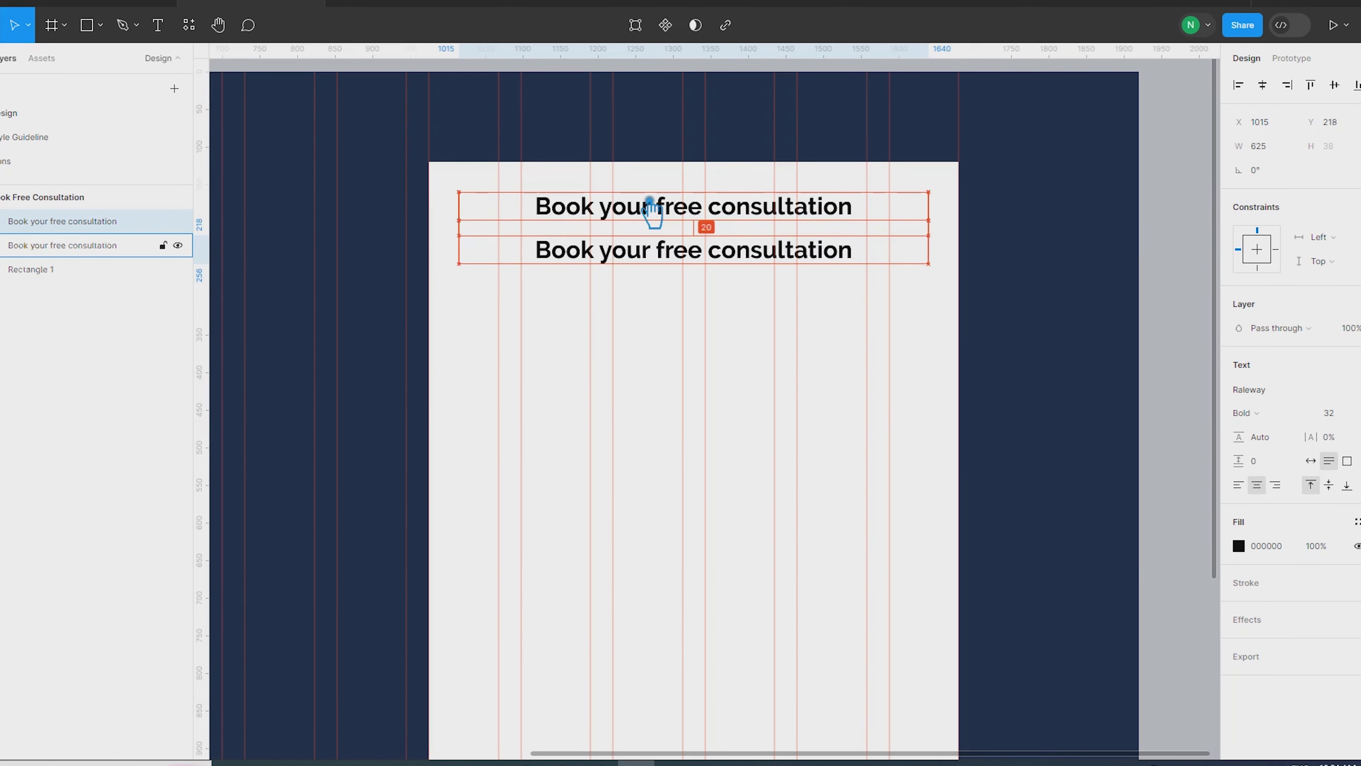
# Step: Set the line height of both the heading and its copy to 42
pyautogui.click(675, 213)
pyautogui.click(1288, 438)
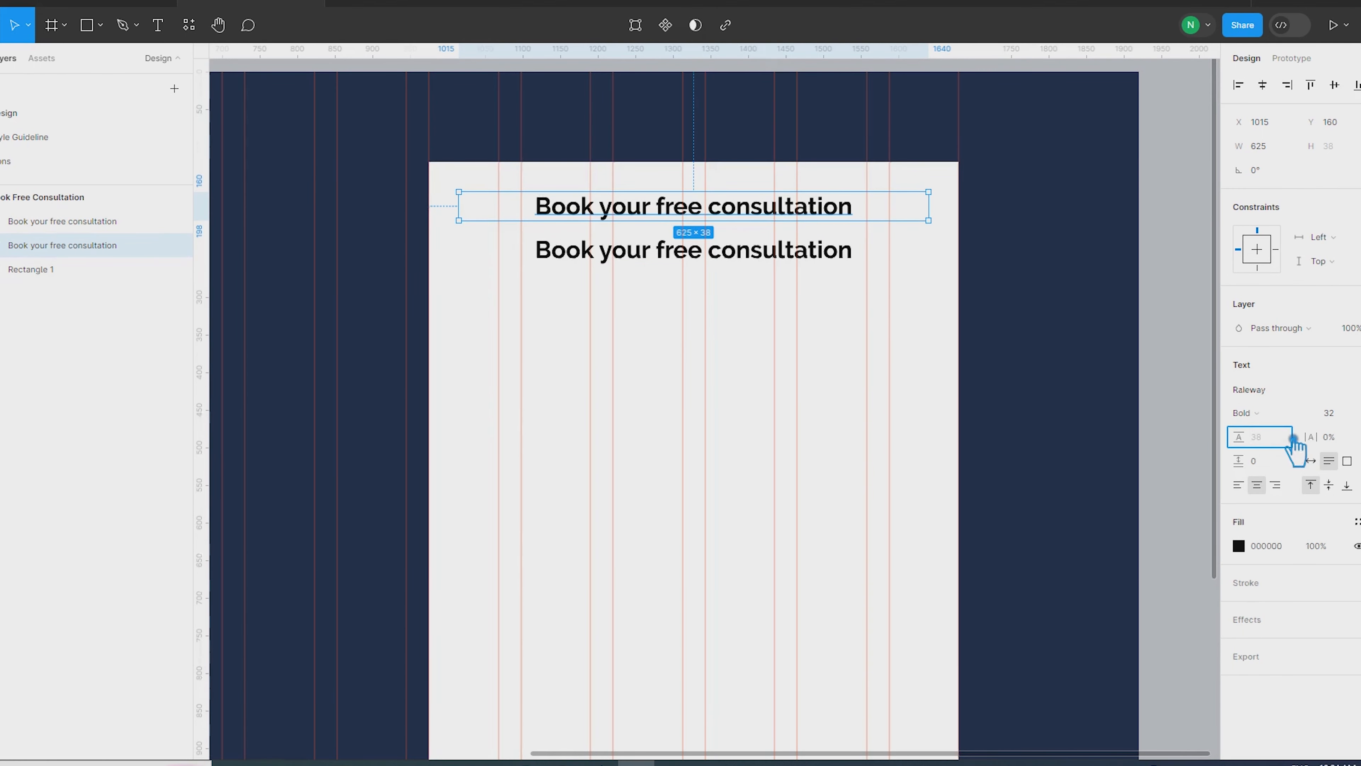
pyautogui.click(914, 254)
pyautogui.click(1289, 437)
pyautogui.write('42')
pyautogui.press('Return')
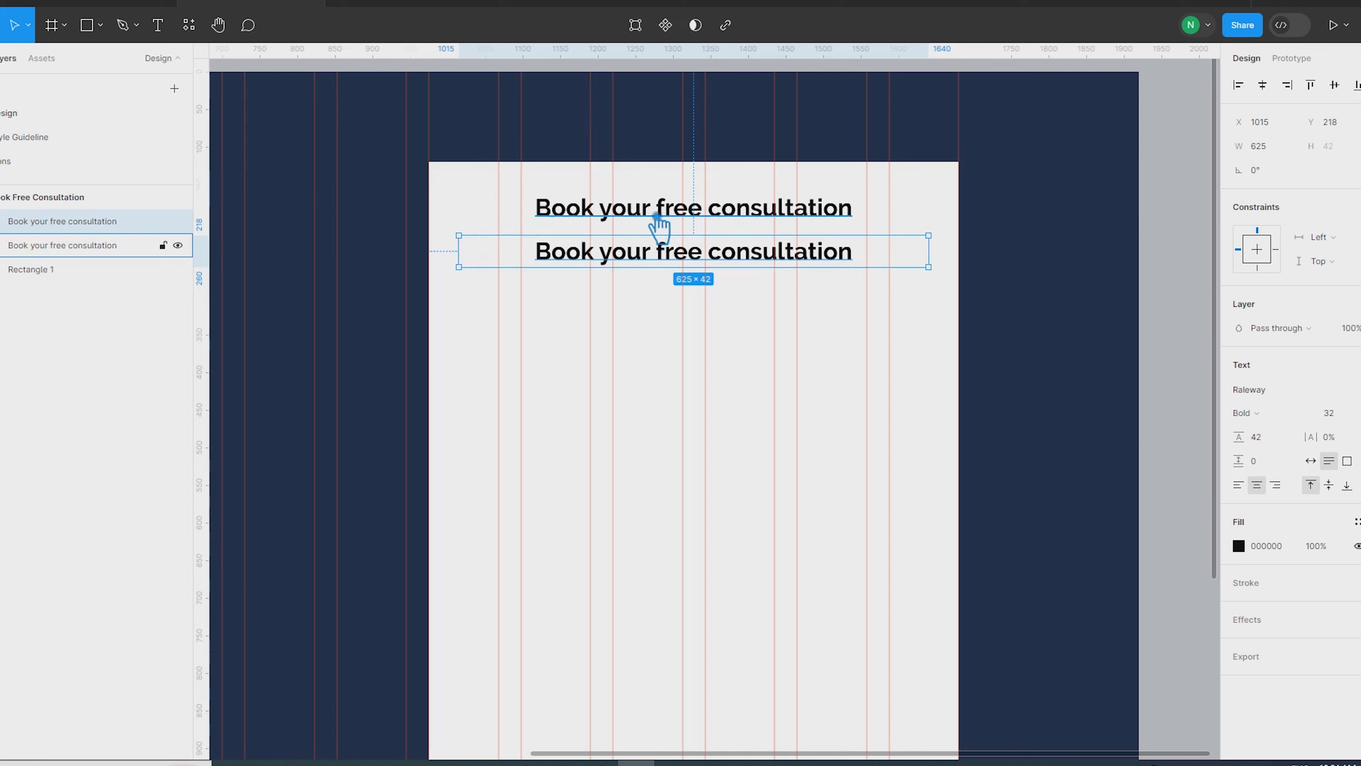
# Step: Nudge the copied text down 4 px to Y 222
pyautogui.press('Down')
pyautogui.press('Down')
pyautogui.press('Down')
pyautogui.press('Down')
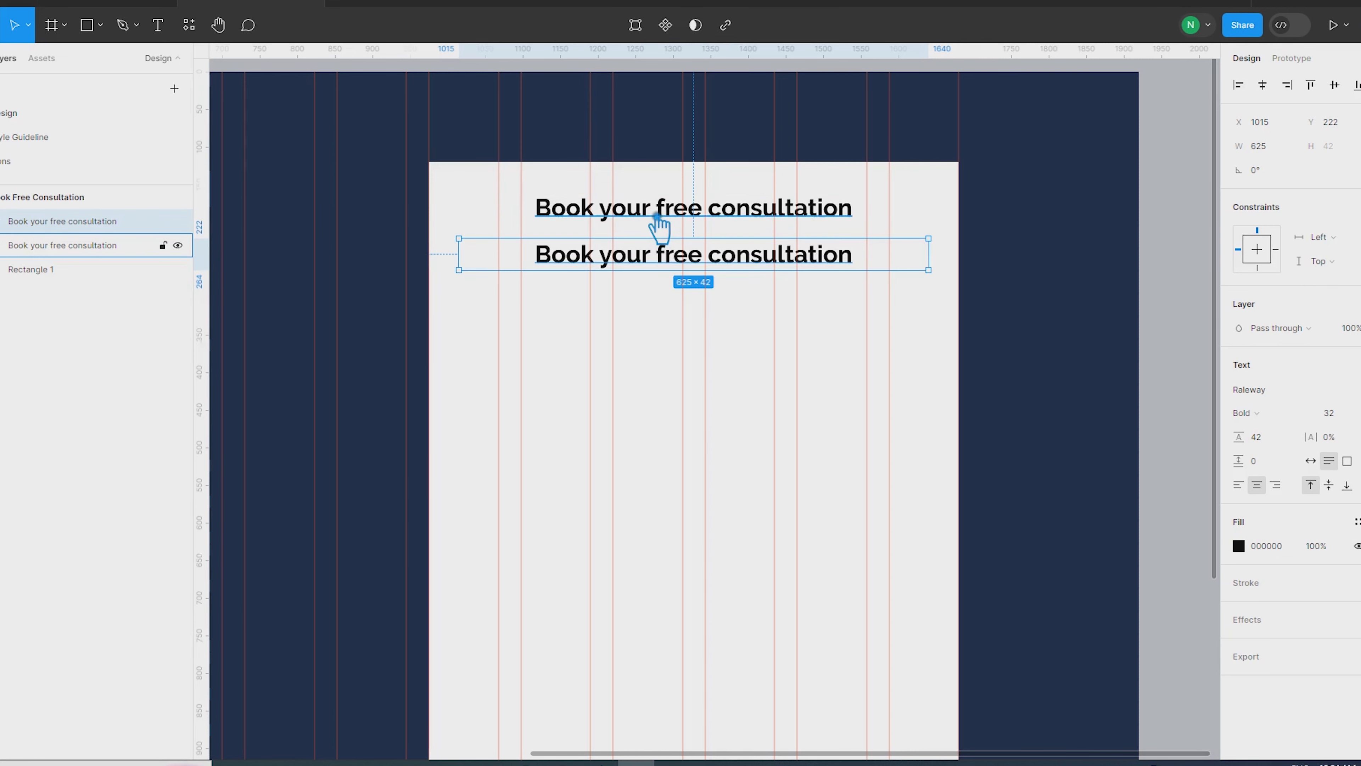
# Step: Left-align the copied text and set it to Medium weight at size 20
pyautogui.click(1245, 491)
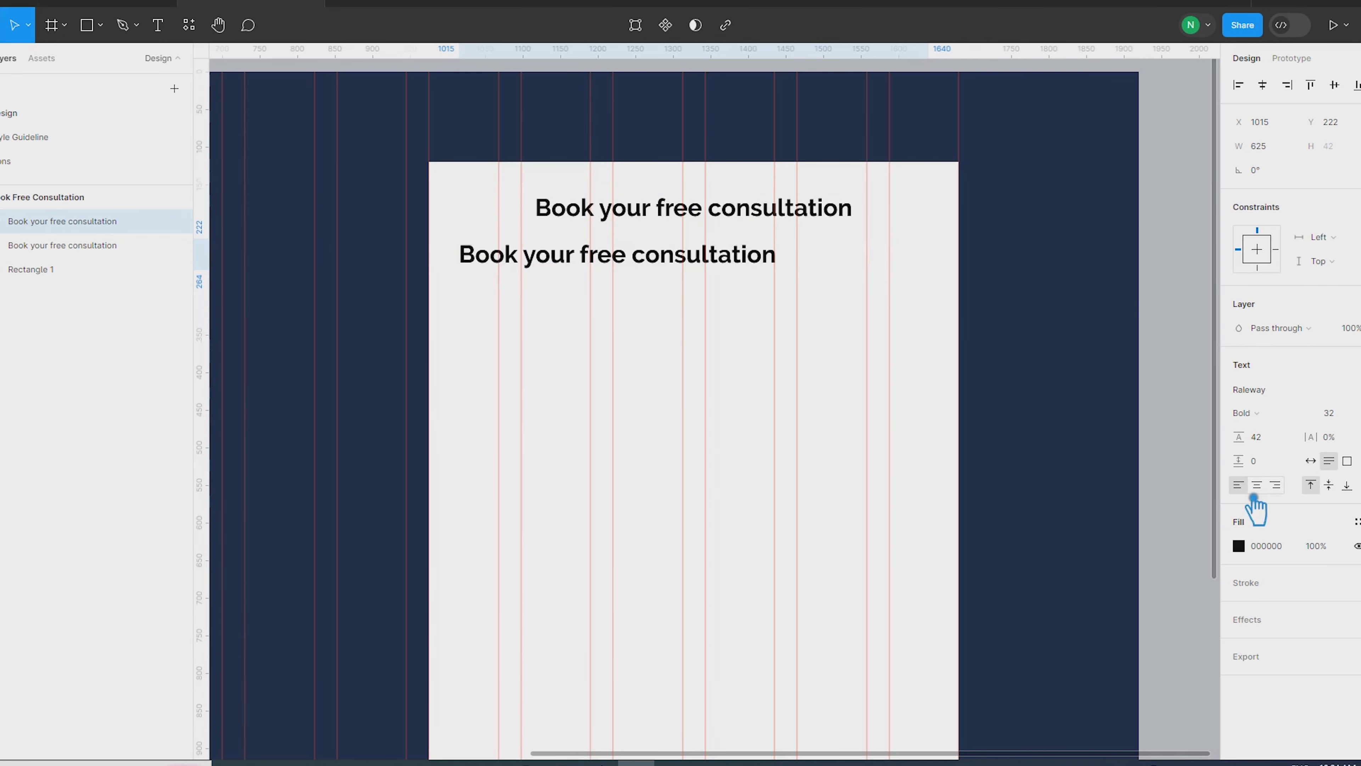
pyautogui.click(1308, 411)
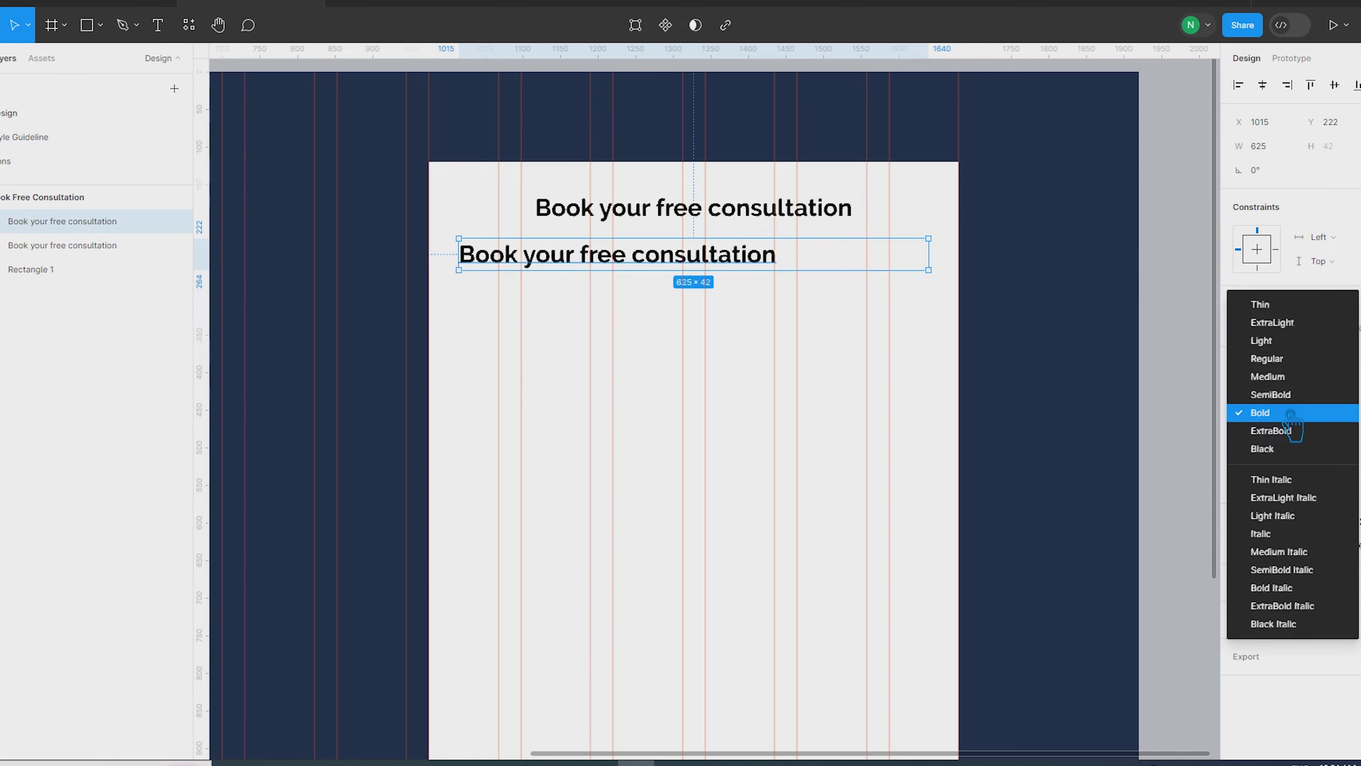
pyautogui.click(1297, 369)
pyautogui.click(1352, 412)
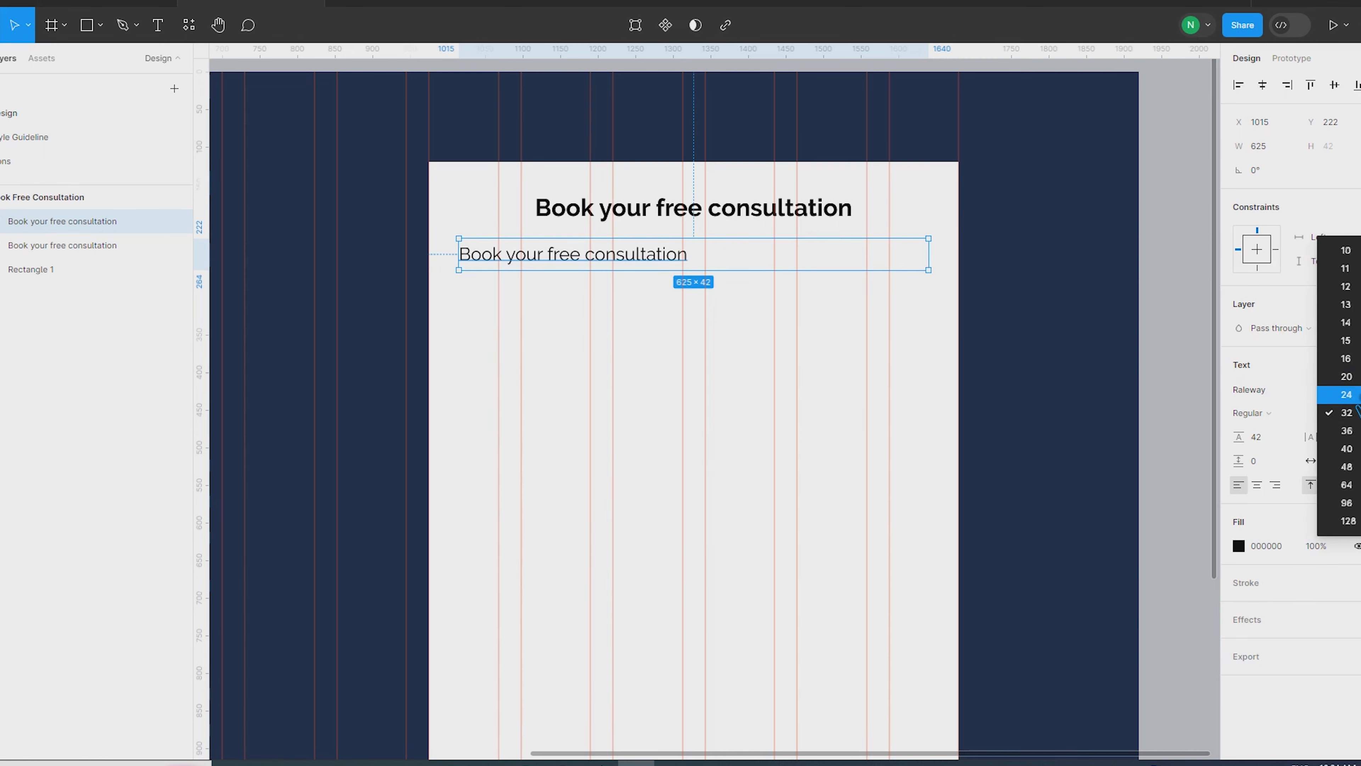
pyautogui.click(1355, 396)
pyautogui.click(1278, 414)
pyautogui.click(1267, 430)
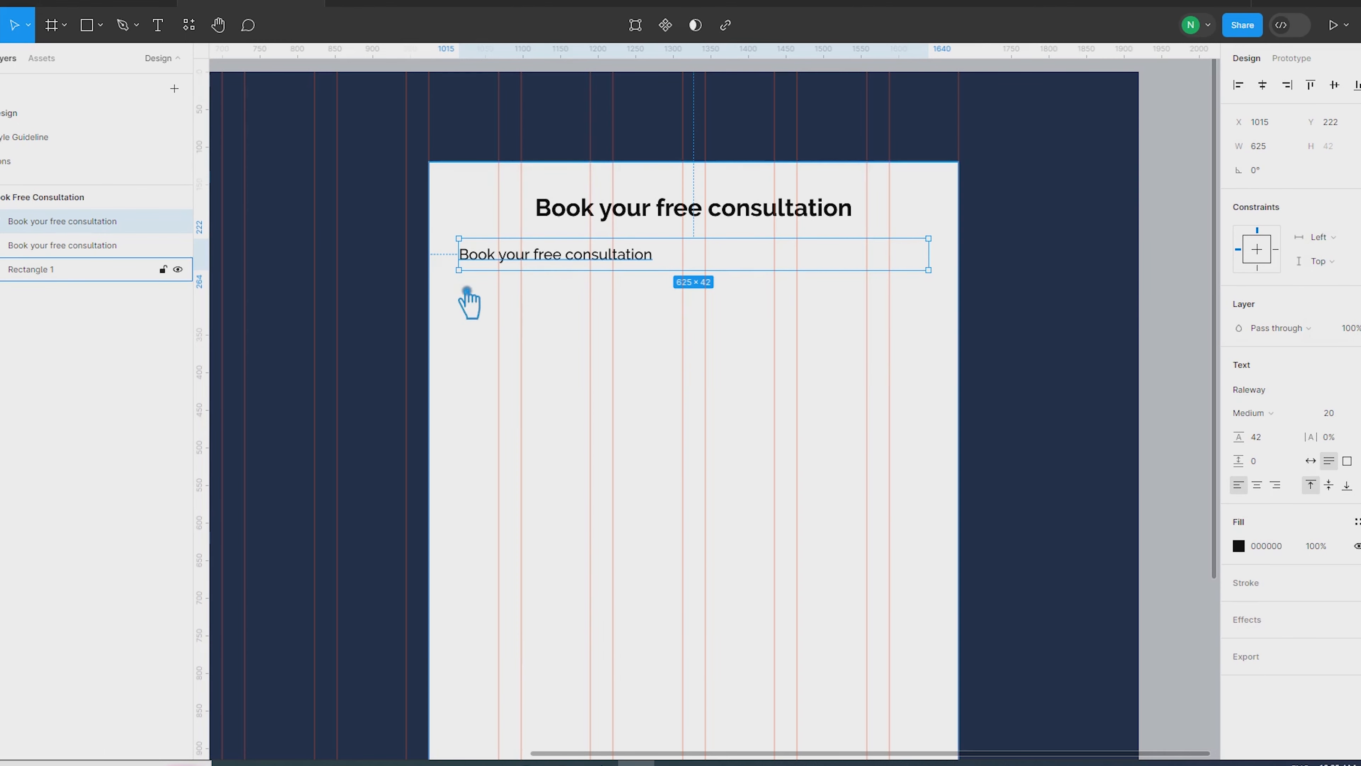
# Step: Draw a vertical line 42 px long along the copied text's left edge and set its stroke weight to 2
pyautogui.click(100, 25)
pyautogui.click(59, 76)
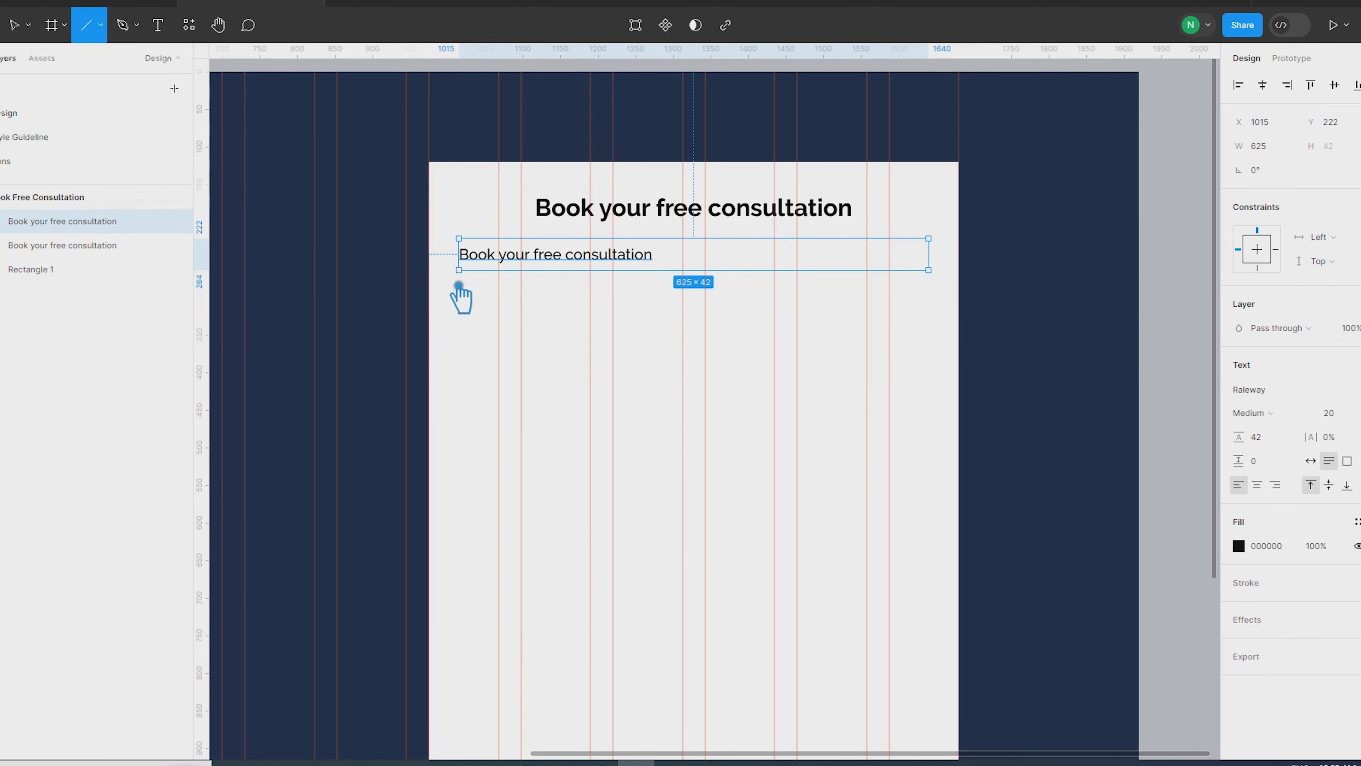
pyautogui.scroll(5, 466, 284)
pyautogui.moveTo(506, 266); pyautogui.dragTo(510, 142)
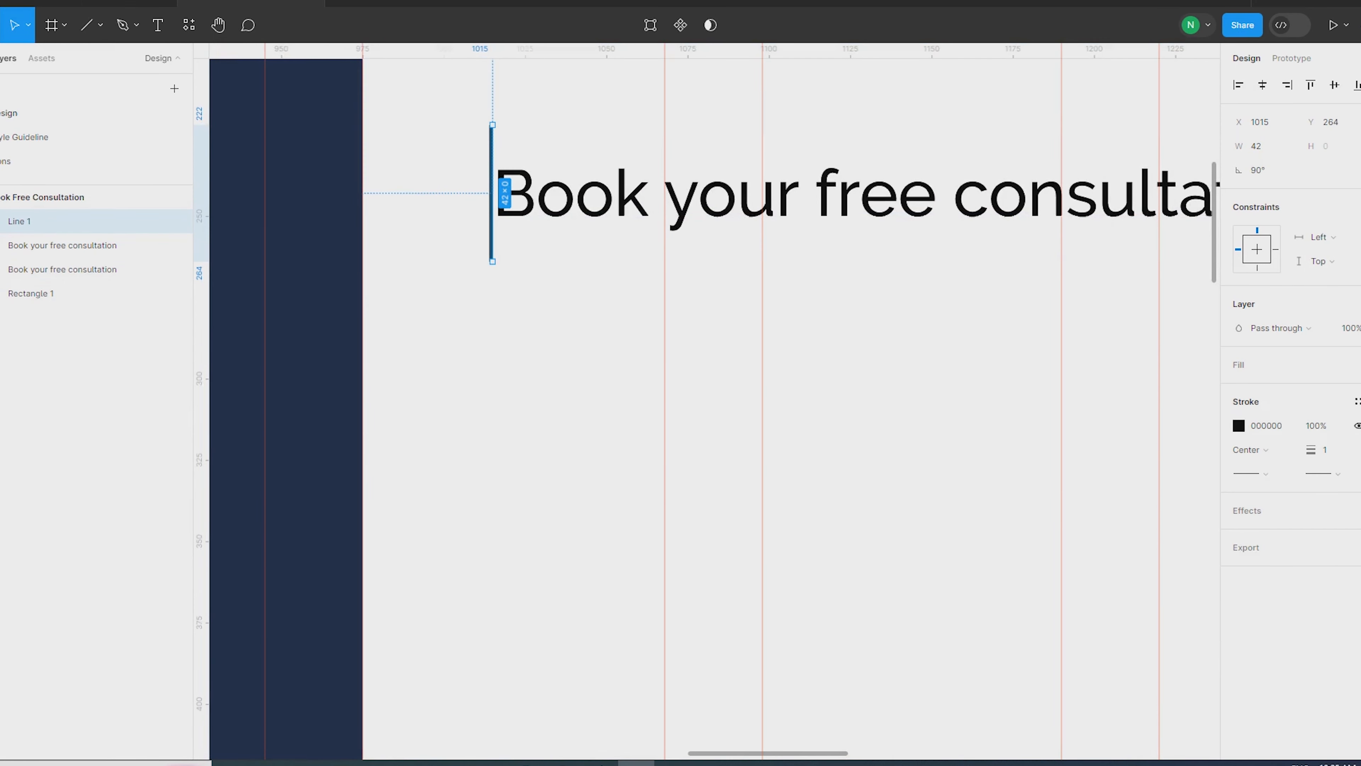
pyautogui.write('2')
pyautogui.press('Return')
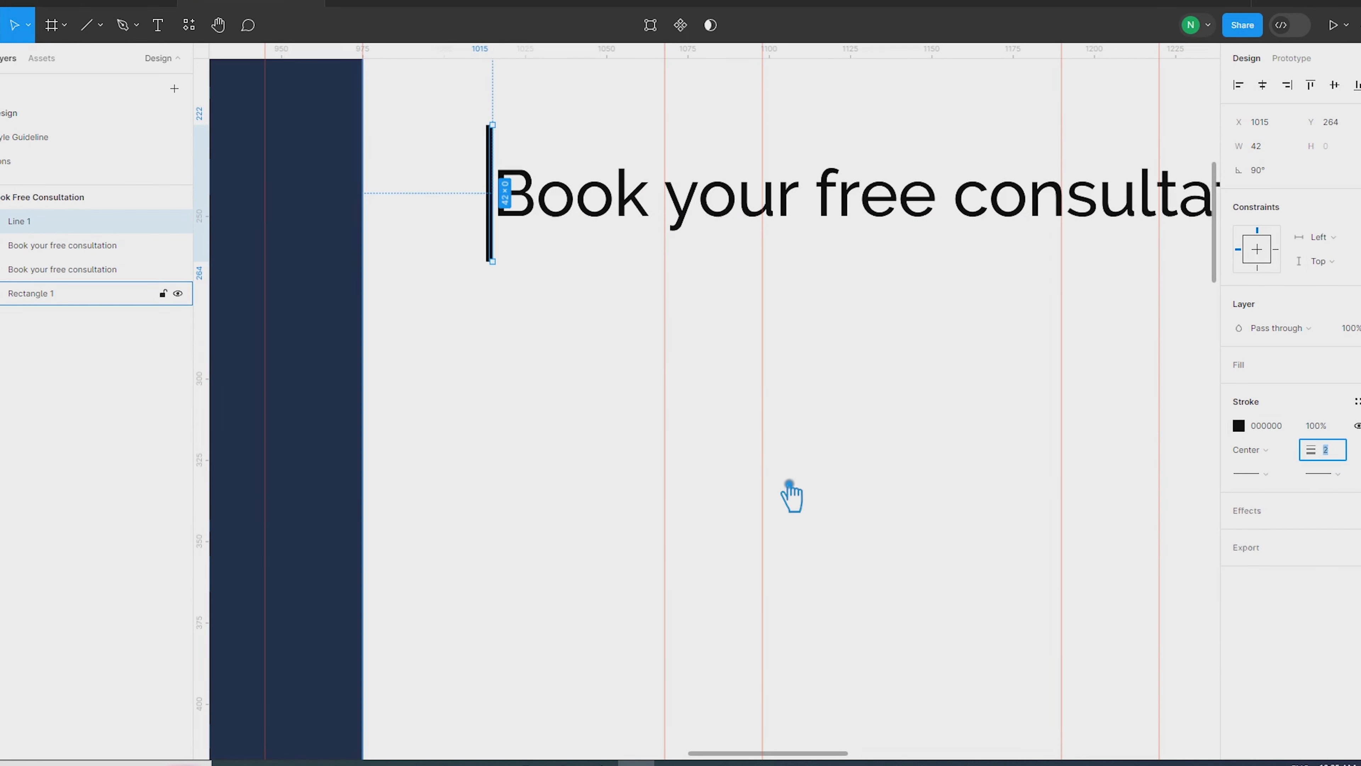
# Step: Move the left edge of the copied text's box to X 1025, leaving a 10 px gap from the vertical line
pyautogui.scroll(-2, 763, 485)
pyautogui.scroll(-3, 764, 485)
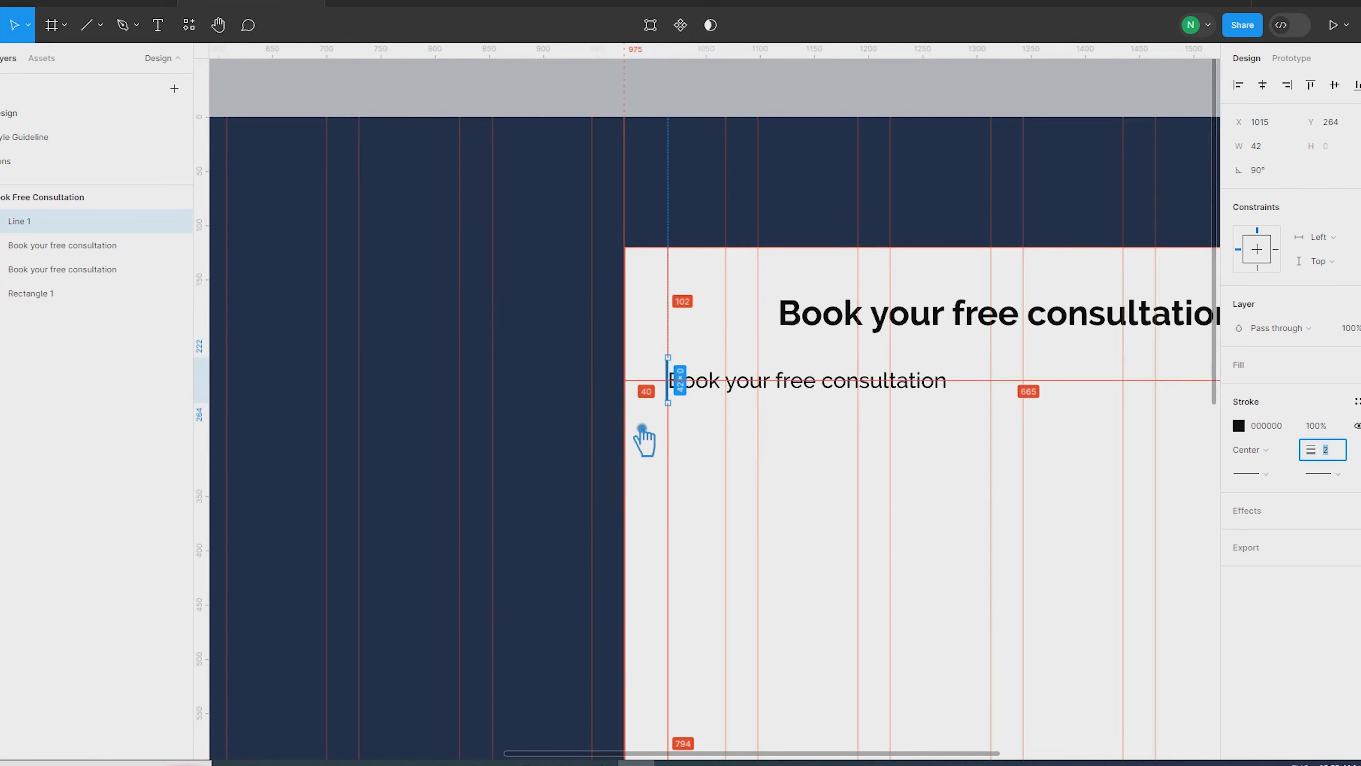
pyautogui.click(714, 394)
pyautogui.moveTo(686, 382); pyautogui.dragTo(697, 384)
pyautogui.scroll(3, 674, 385)
pyautogui.scroll(2, 674, 384)
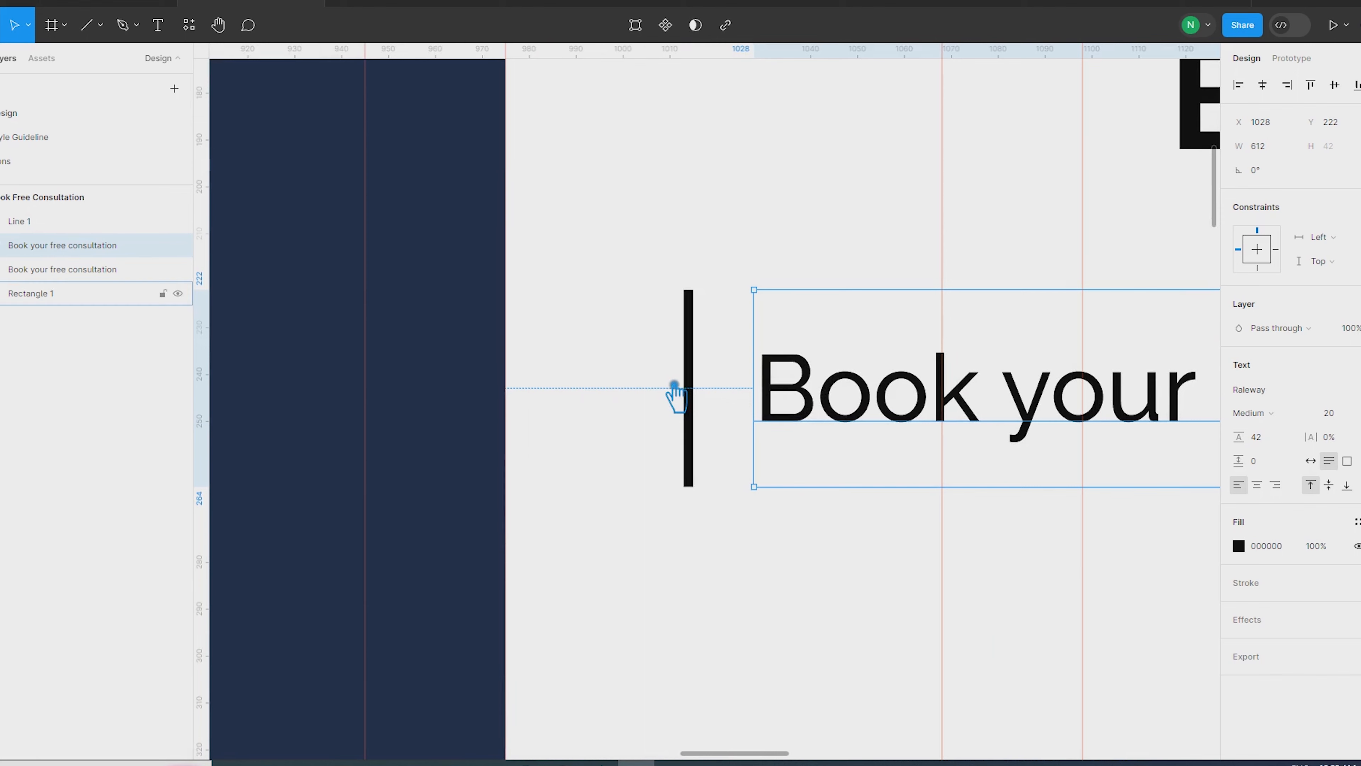
pyautogui.press('alt')
pyautogui.scroll(3, 758, 397)
pyautogui.moveTo(773, 398); pyautogui.dragTo(801, 402)
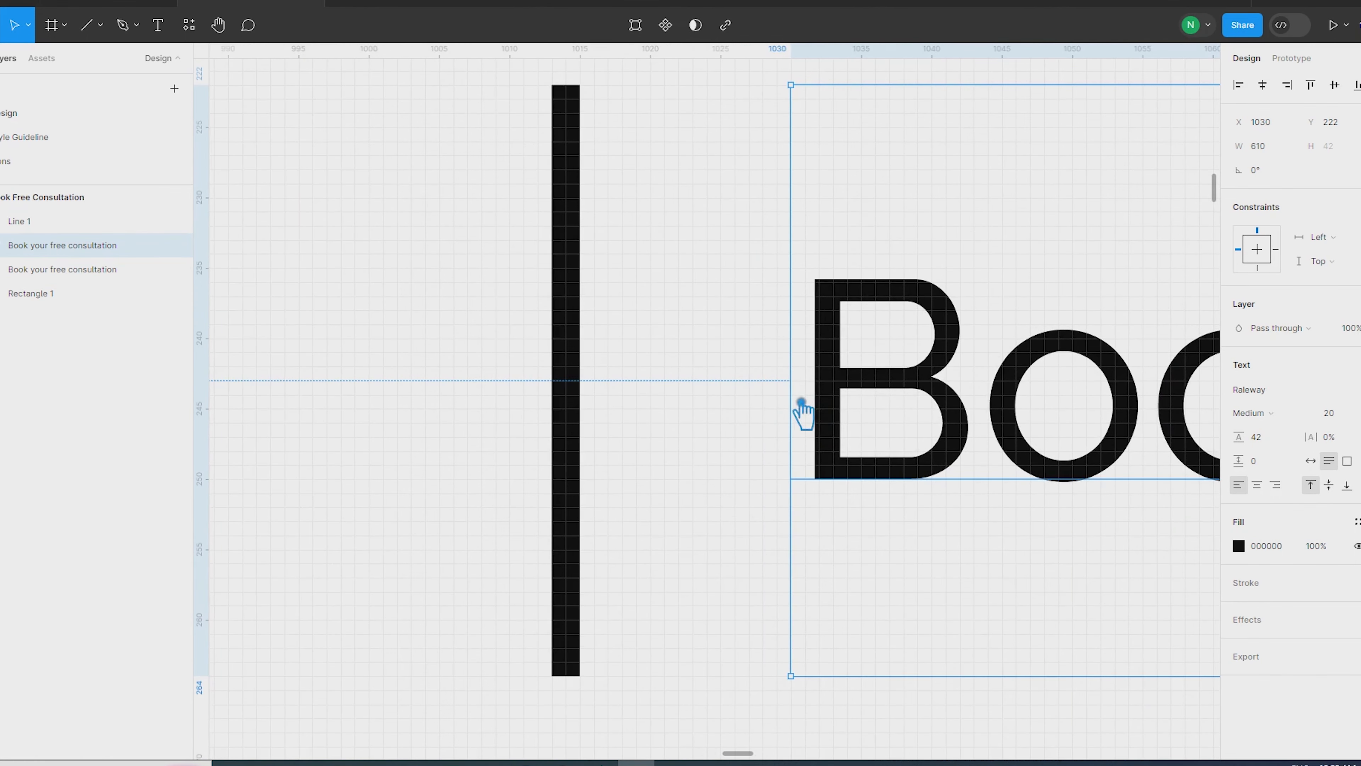
pyautogui.moveTo(806, 419); pyautogui.dragTo(735, 399)
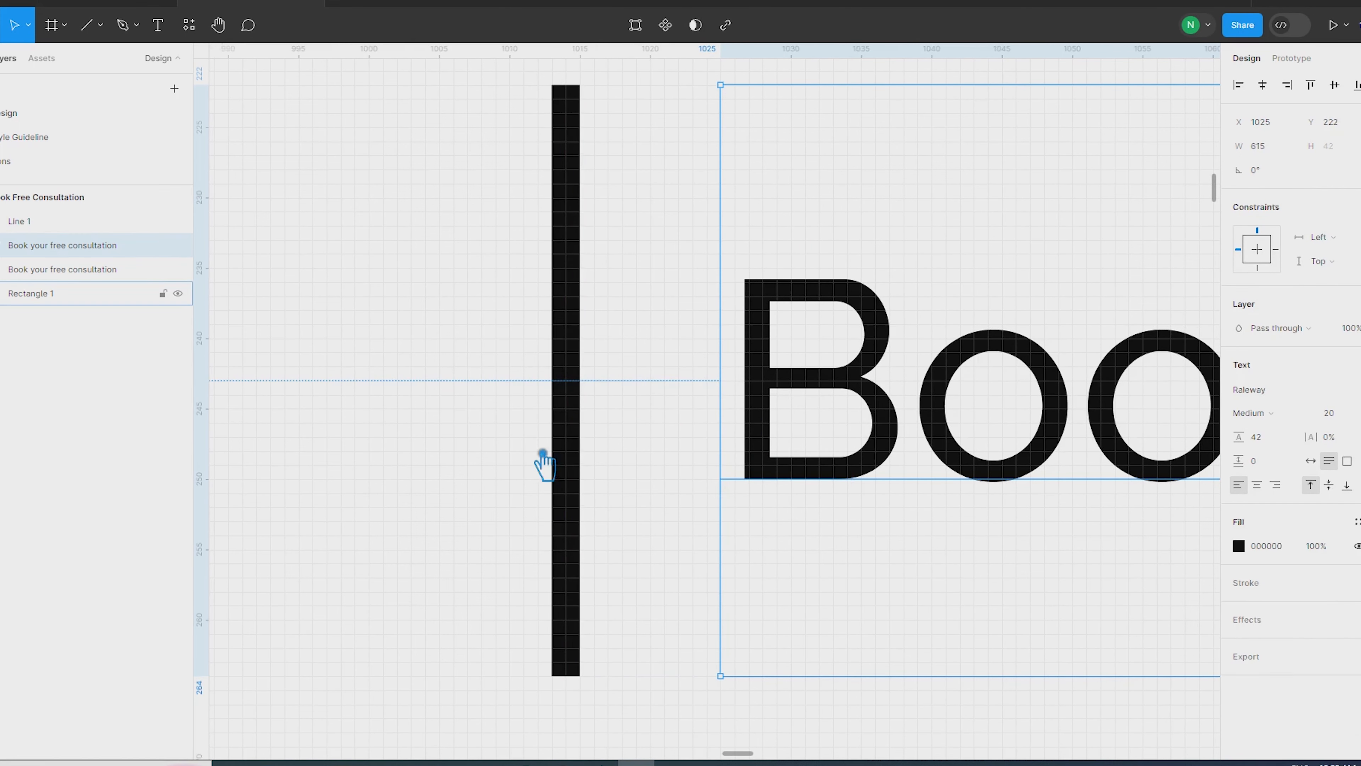
# Step: Group the vertical line and the copied text in an auto layout frame with a 10 px gap
pyautogui.keyDown('shift'); pyautogui.click(580, 441); pyautogui.keyUp('shift')
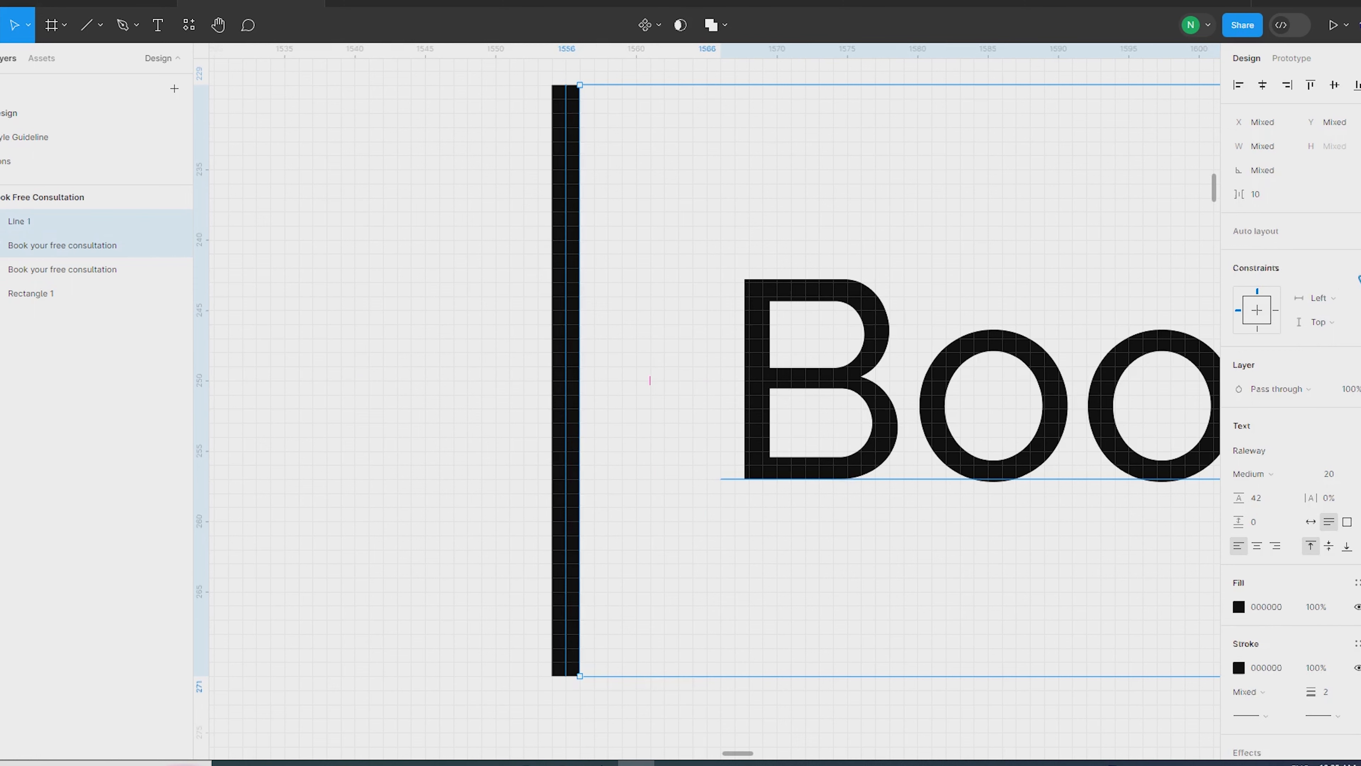
pyautogui.hotkey('shift', 'a')
pyautogui.scroll(-10, 878, 428)
pyautogui.hscroll(9, 878, 426)
pyautogui.scroll(-1, 879, 426)
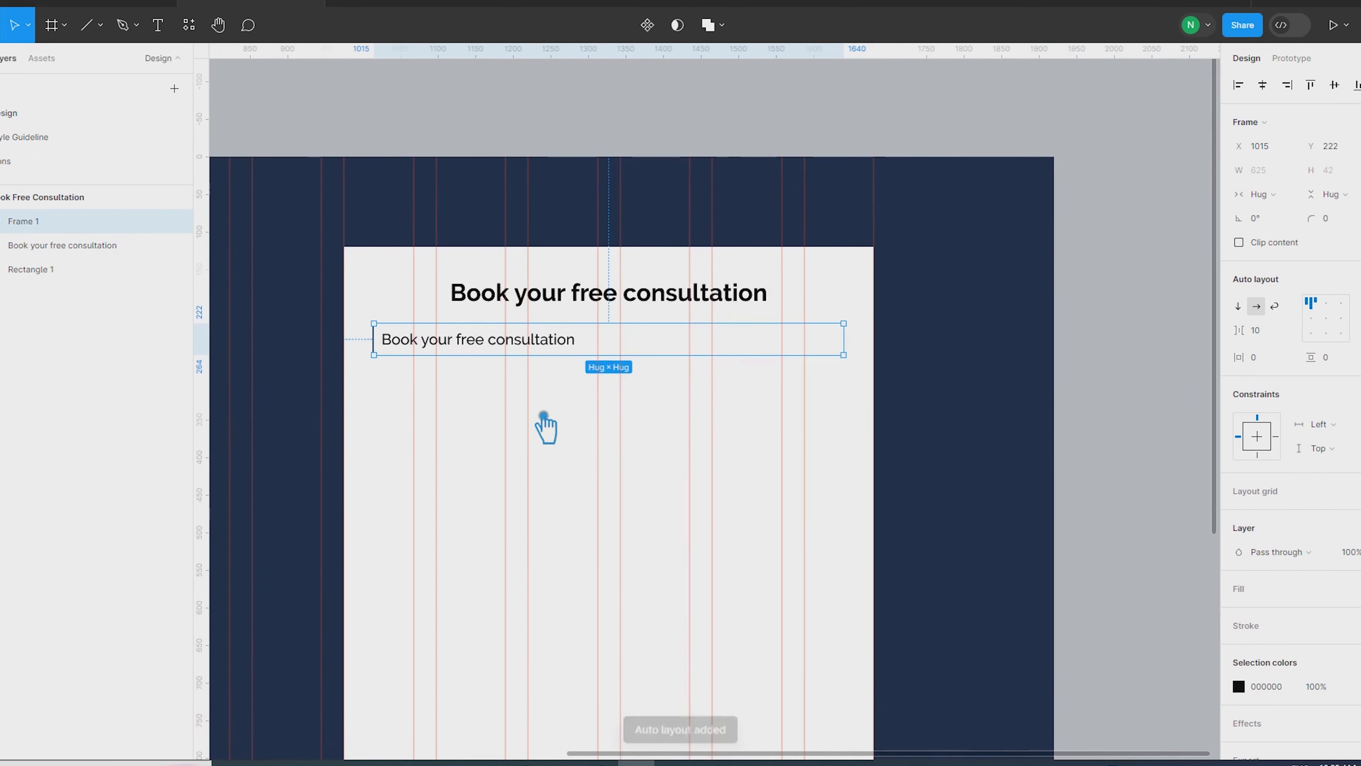
pyautogui.hotkey('ctrl', 'z')
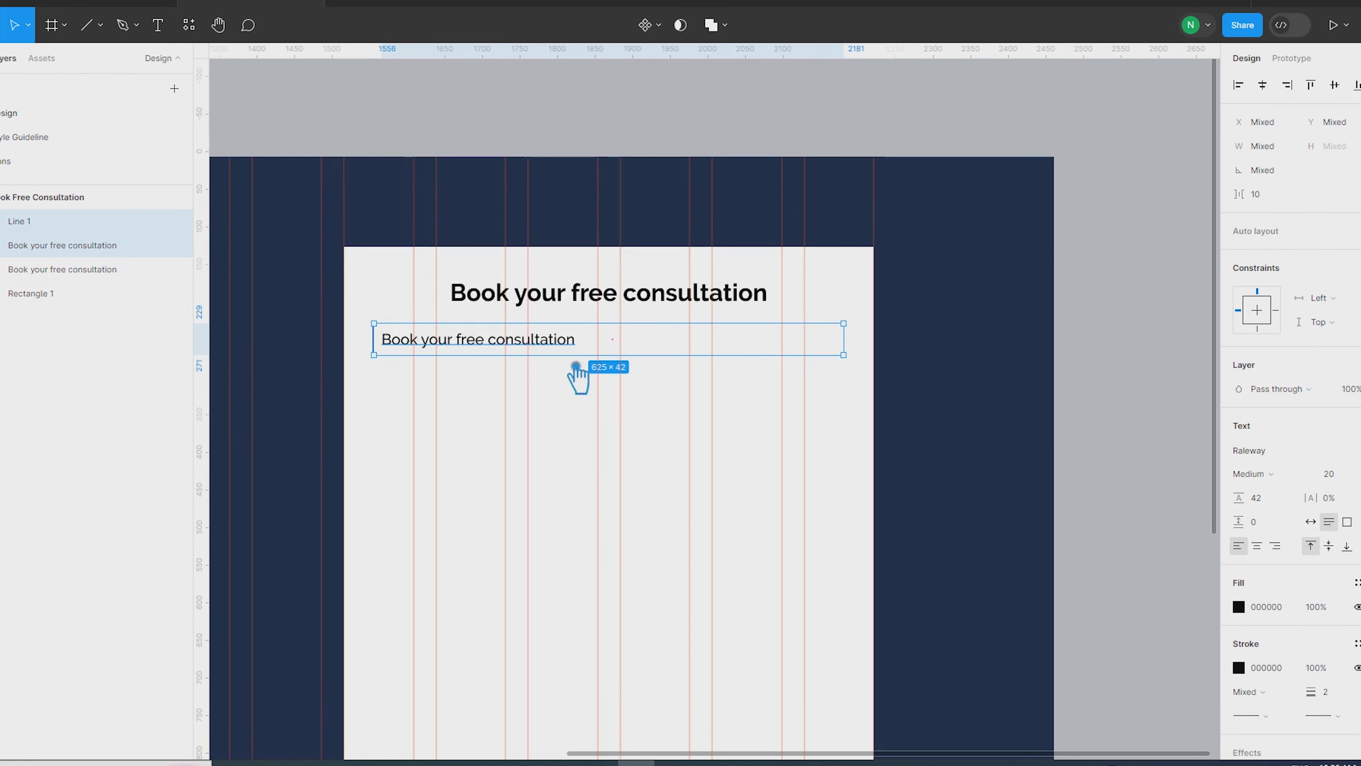
pyautogui.hotkey('shift', 'a')
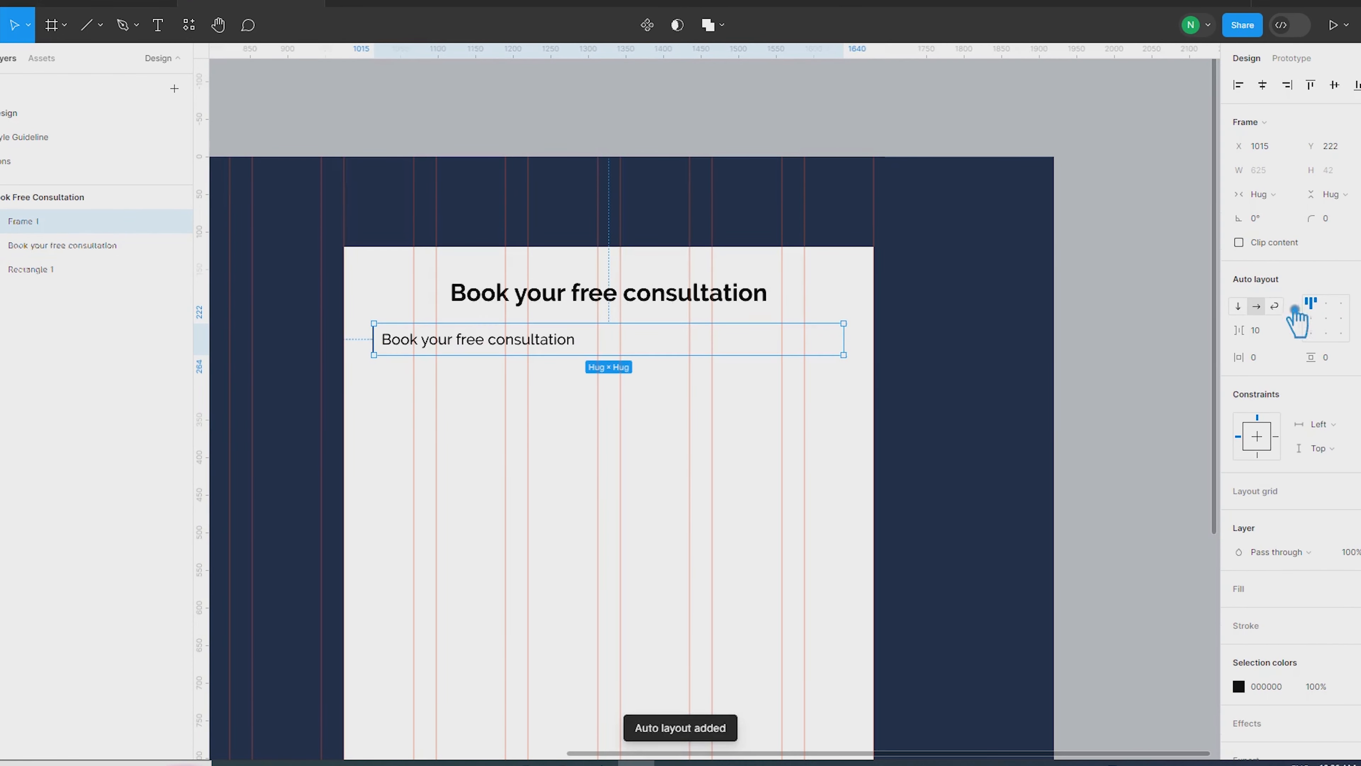
# Step: Open the Content Reel plugin and replace the copied text beside the vertical line with random Lorem Ipsum text
pyautogui.rightClick(487, 349)
pyautogui.moveTo(485, 346)
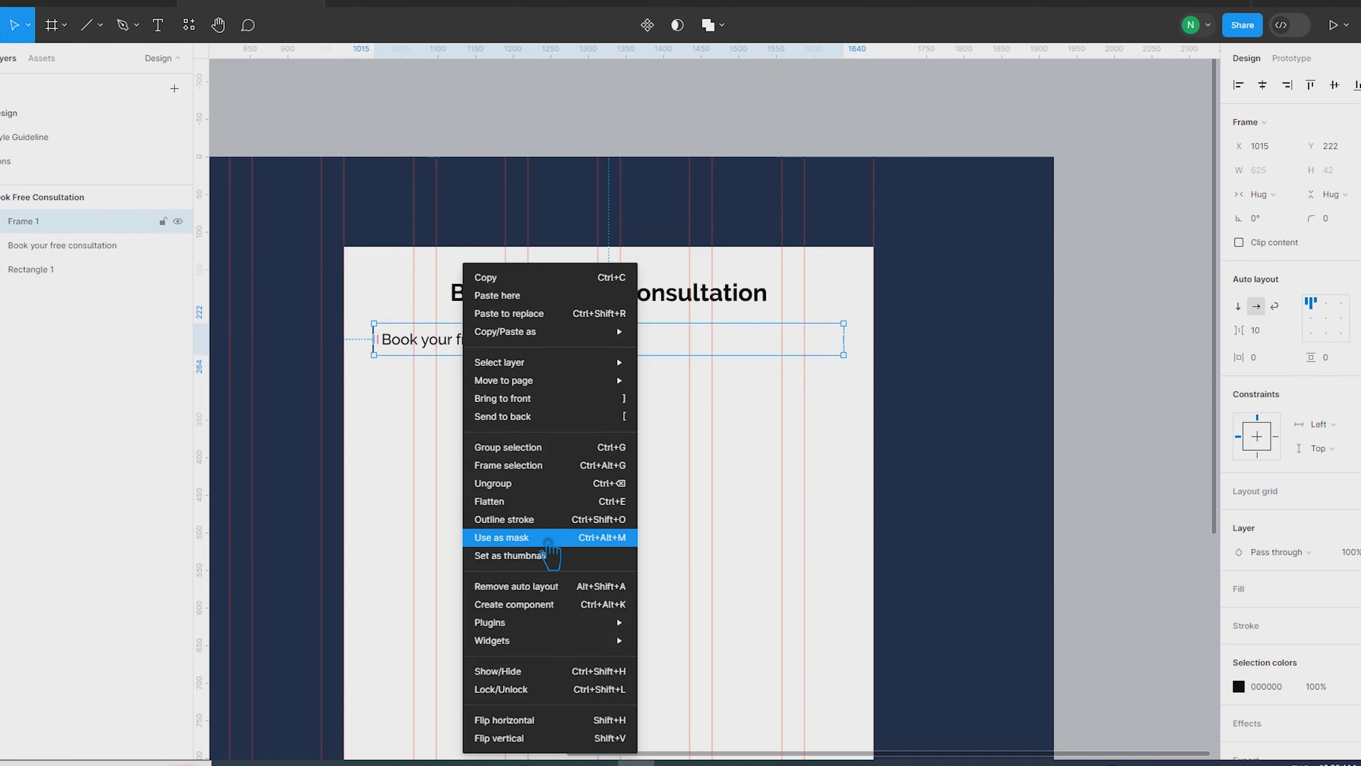
pyautogui.moveTo(541, 623)
pyautogui.click(725, 479)
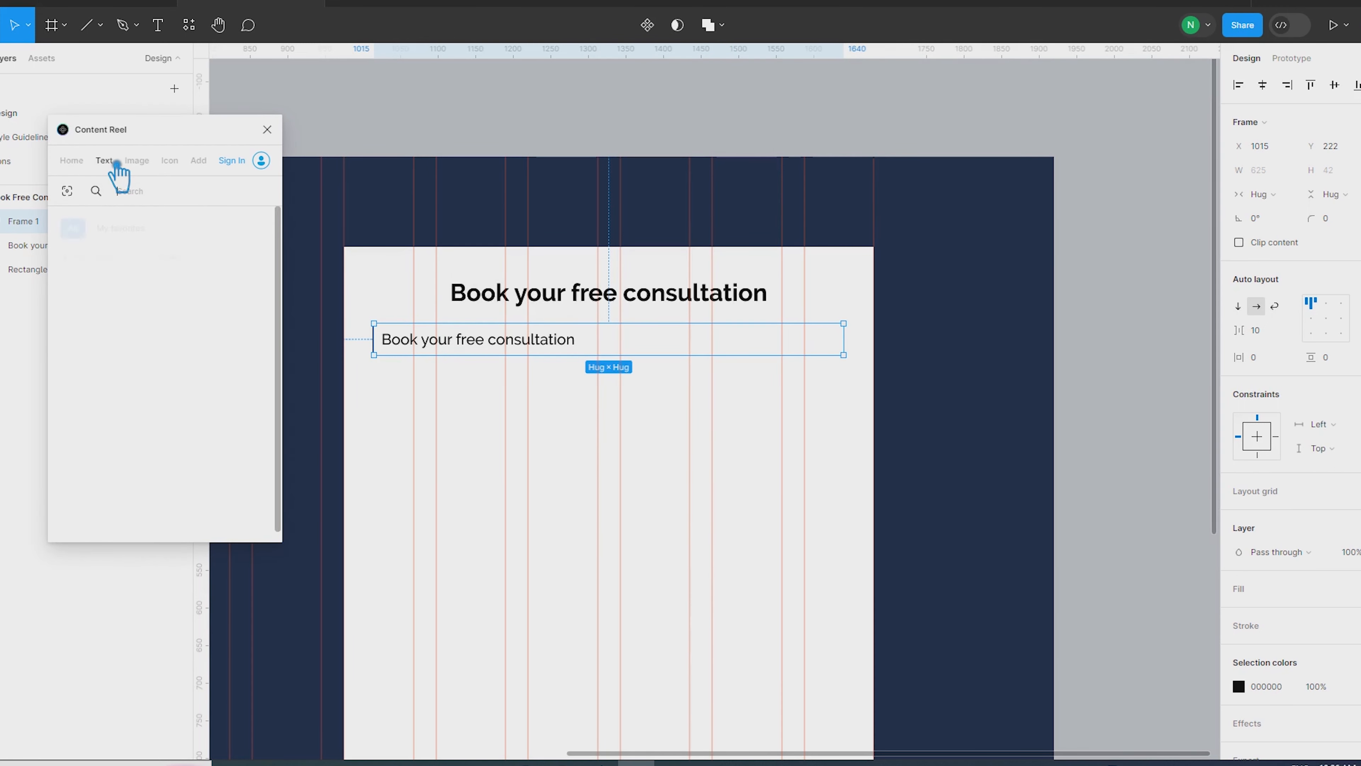
pyautogui.click(105, 254)
pyautogui.click(261, 527)
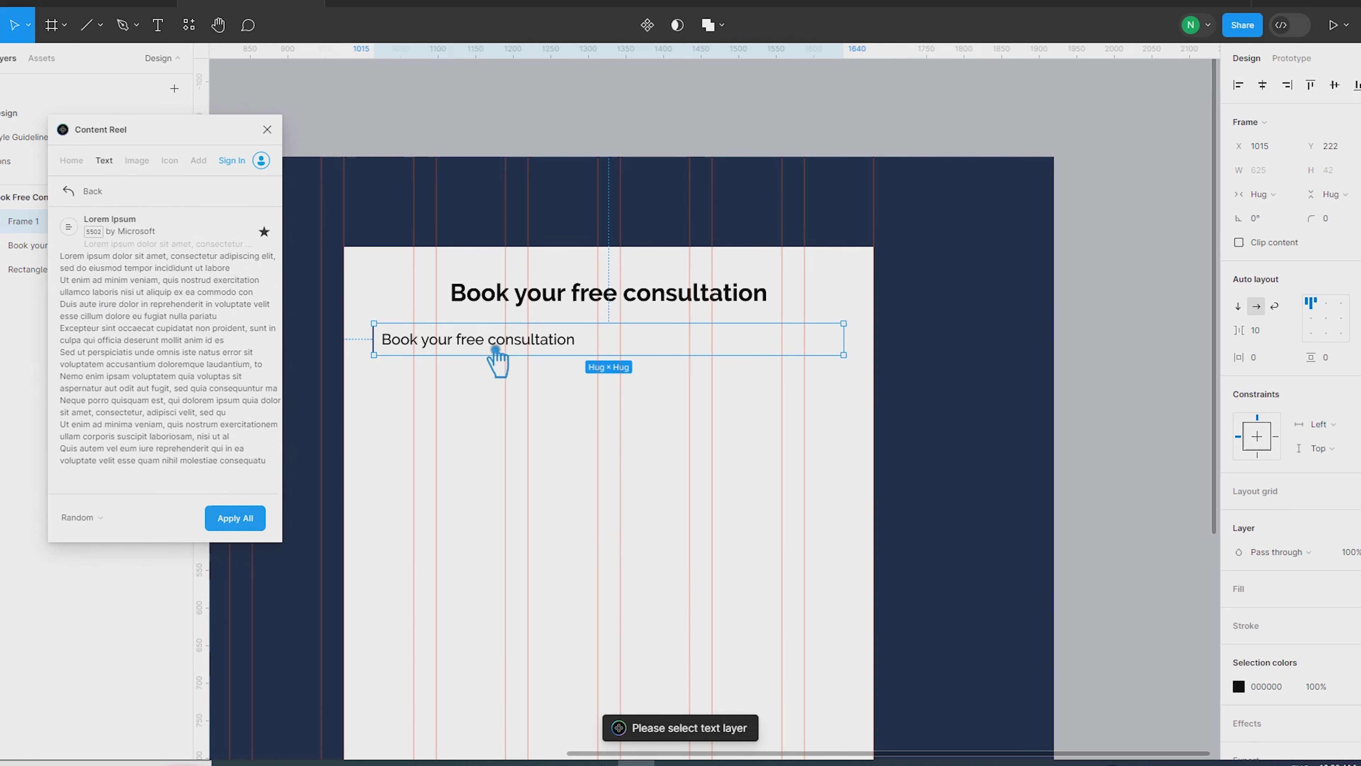
pyautogui.click(477, 360)
pyautogui.click(245, 520)
pyautogui.click(247, 525)
pyautogui.click(247, 524)
pyautogui.click(248, 525)
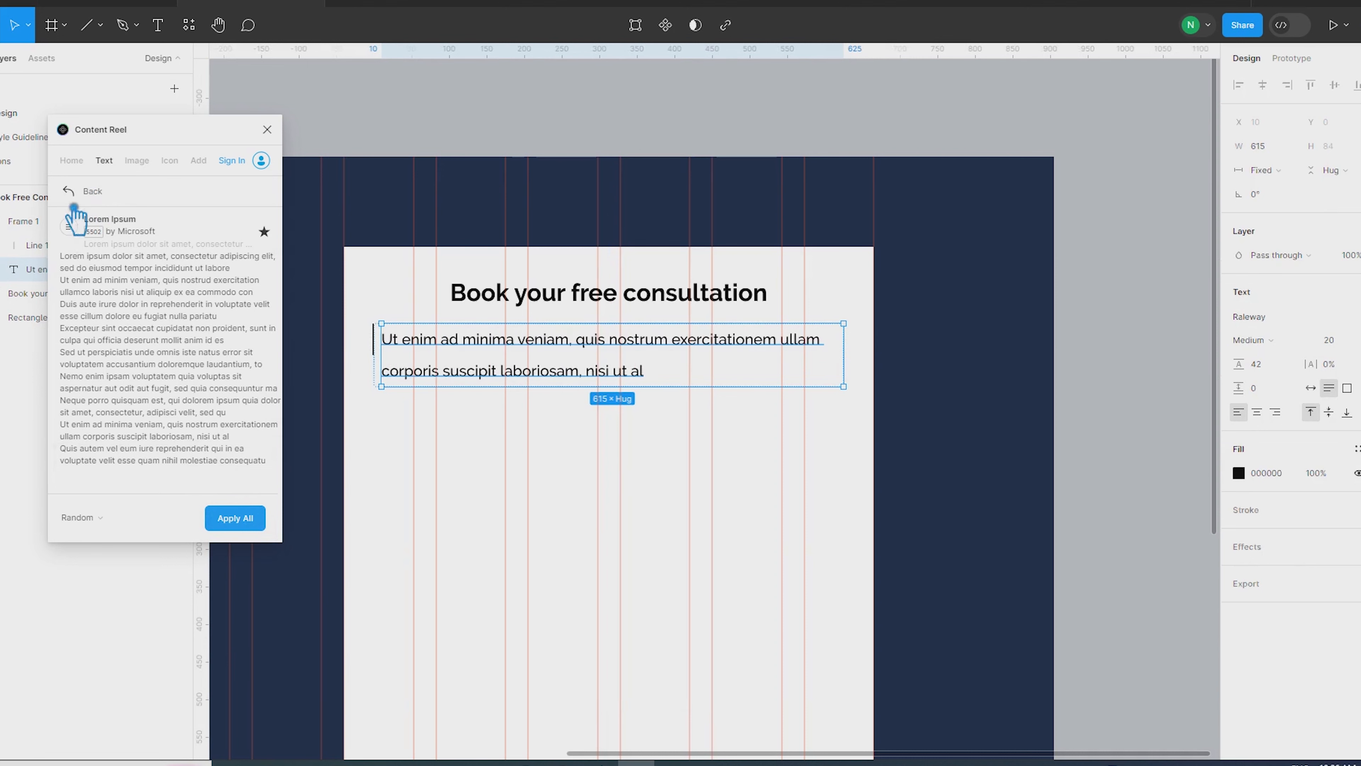
# Step: Search Content Reel for "lorem" and refill the paragraph with the "Neque porro quisquam est" sample from Microsoft's Lorem Ipsum set
pyautogui.click(75, 191)
pyautogui.click(158, 194)
pyautogui.write('lorem')
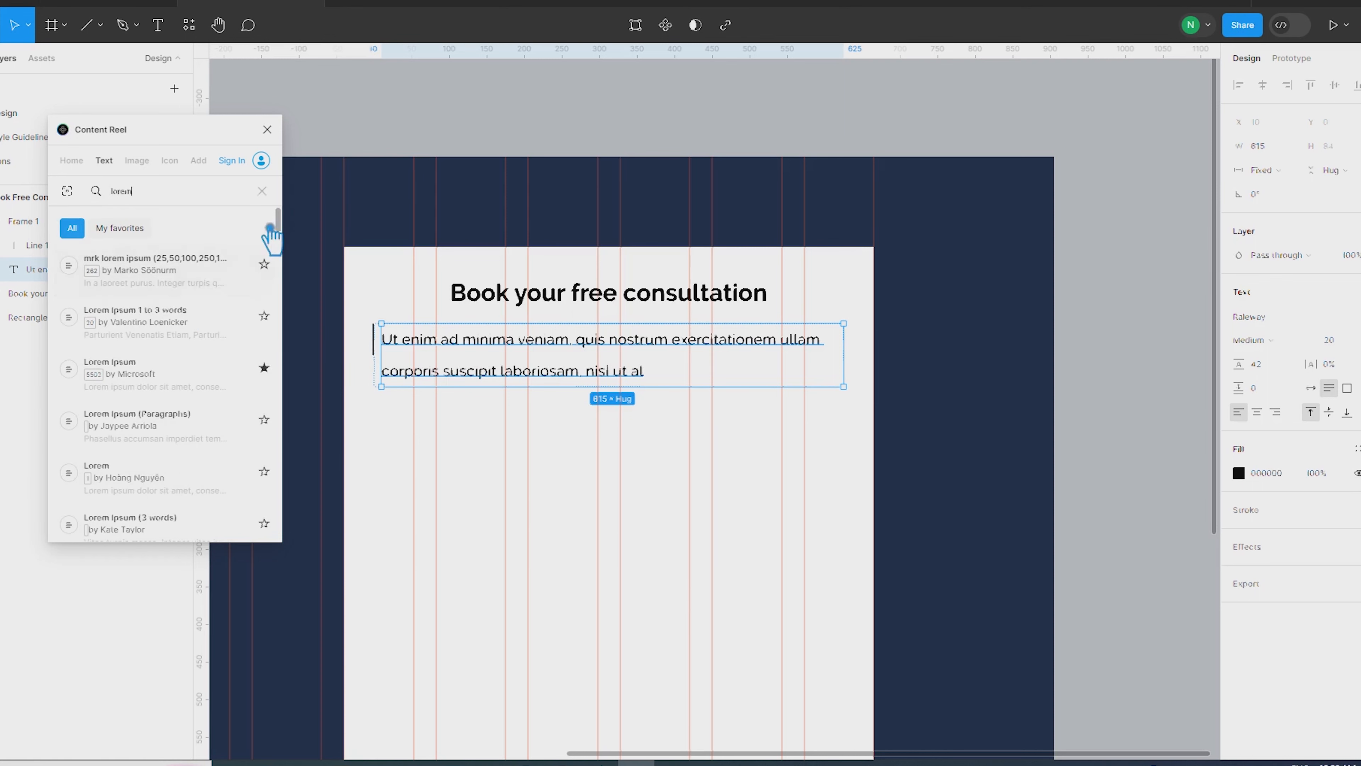
pyautogui.click(196, 275)
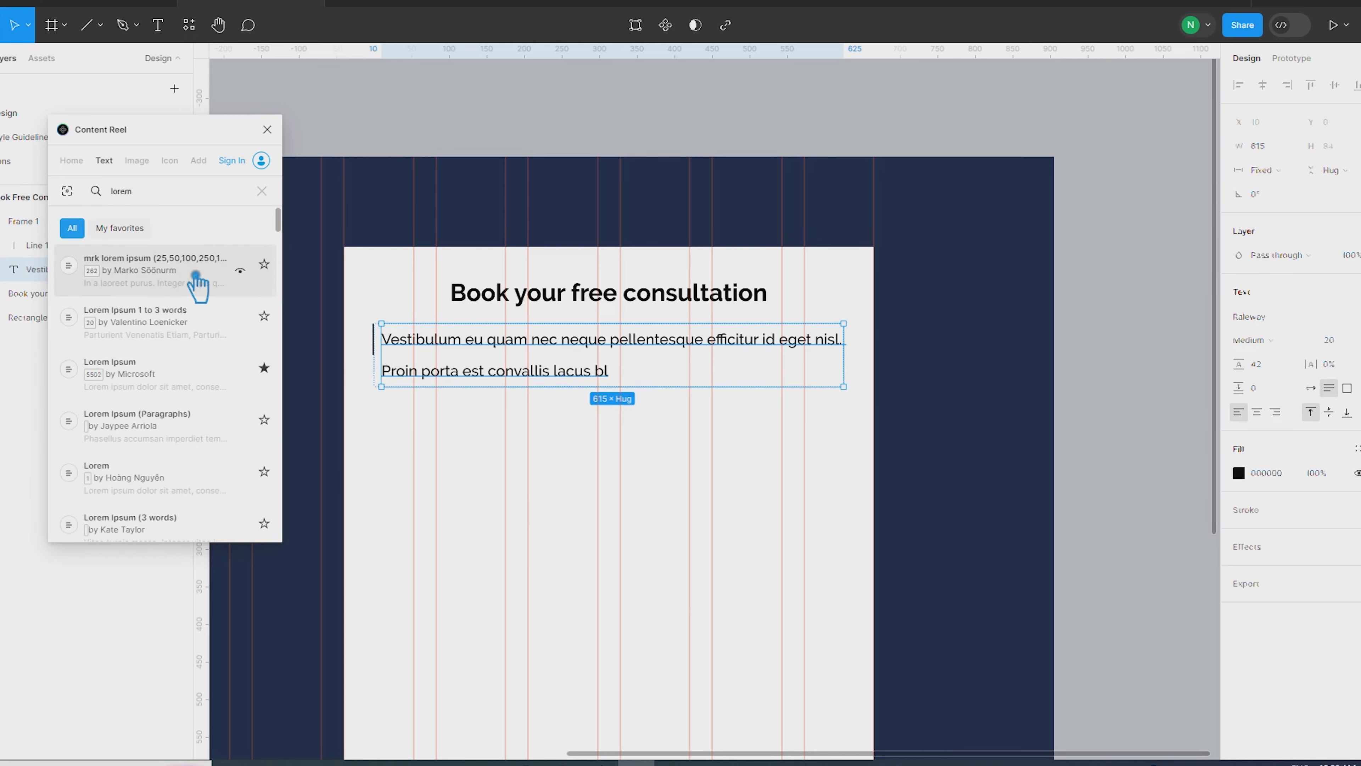
pyautogui.click(190, 316)
pyautogui.click(185, 335)
pyautogui.click(163, 387)
pyautogui.click(164, 387)
pyautogui.click(164, 387)
pyautogui.click(164, 387)
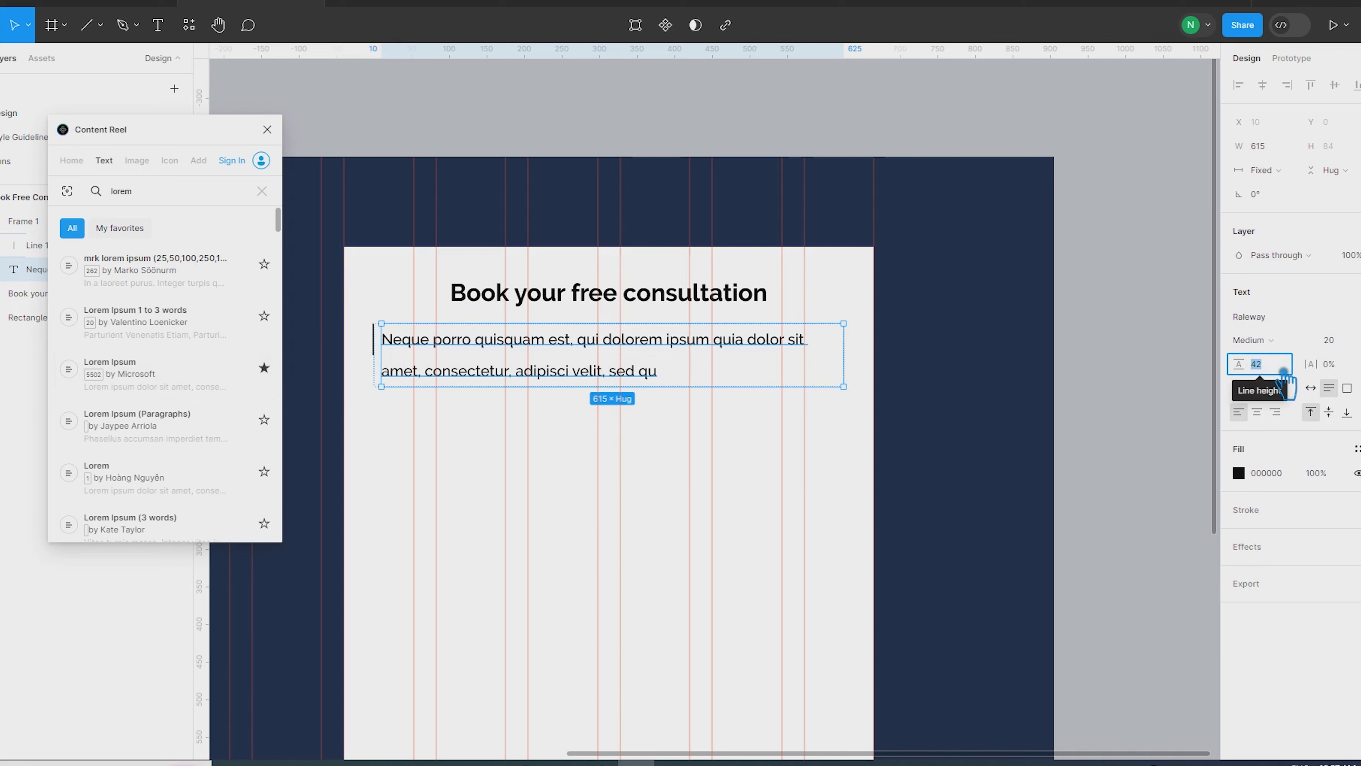
# Step: Set the paragraph's line height to 32
pyautogui.write('32')
pyautogui.press('Escape')
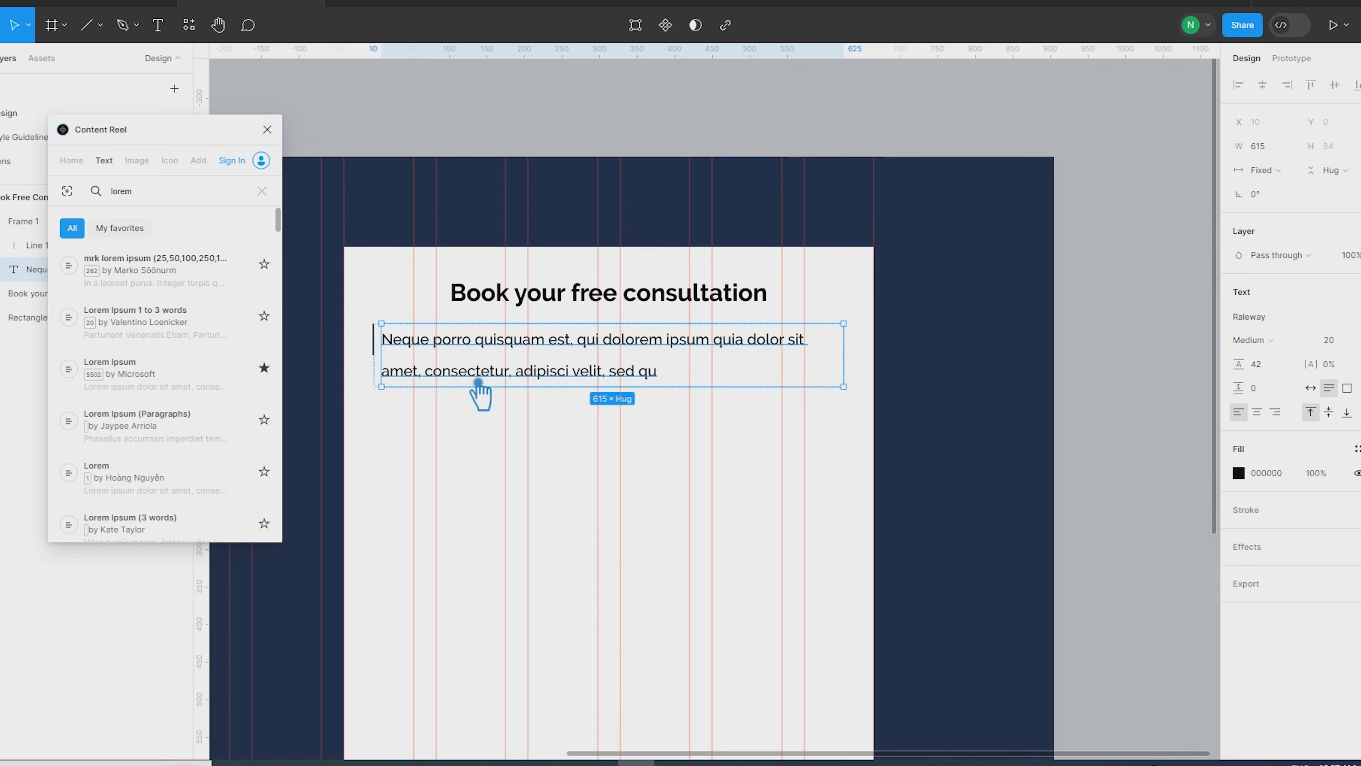
pyautogui.write('32')
pyautogui.press('Return')
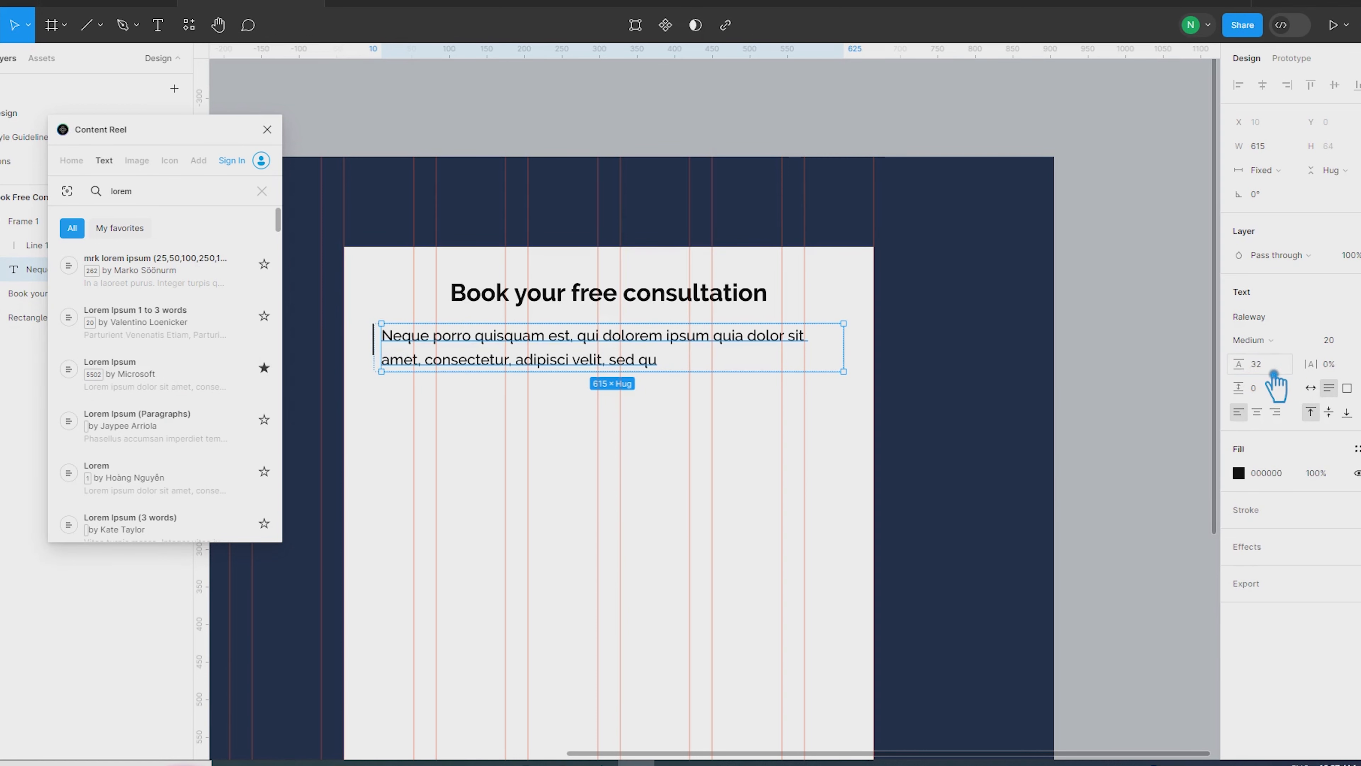
# Step: Extend the vertical line downward to 64 px so it spans both lines of the paragraph
pyautogui.click(1083, 336)
pyautogui.click(582, 349)
pyautogui.press('alt')
pyautogui.scroll(5, 385, 376)
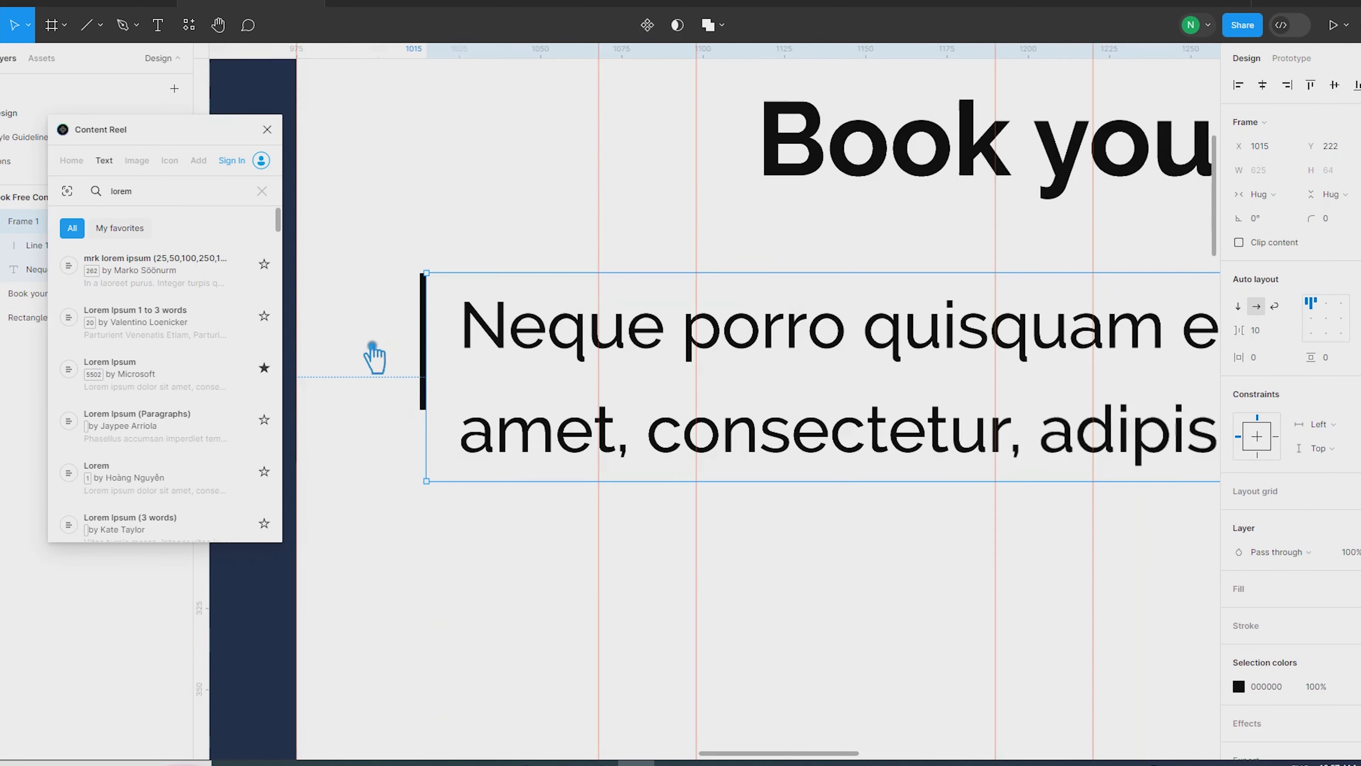
pyautogui.click(431, 379)
pyautogui.doubleClick(428, 399)
pyautogui.moveTo(428, 412); pyautogui.dragTo(444, 495)
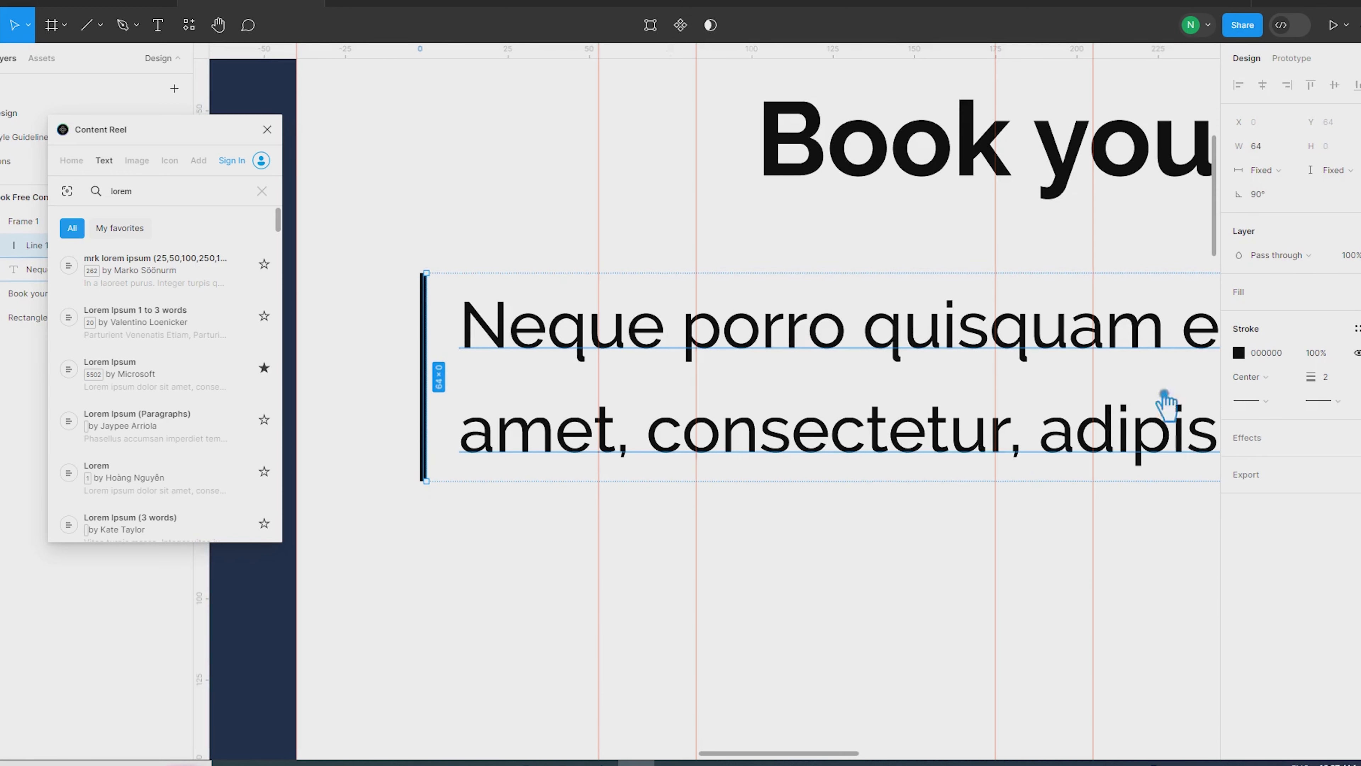
# Step: Set the vertical line's stroke weight to 3
pyautogui.click(1336, 384)
pyautogui.press('Up')
pyautogui.scroll(-8, 938, 501)
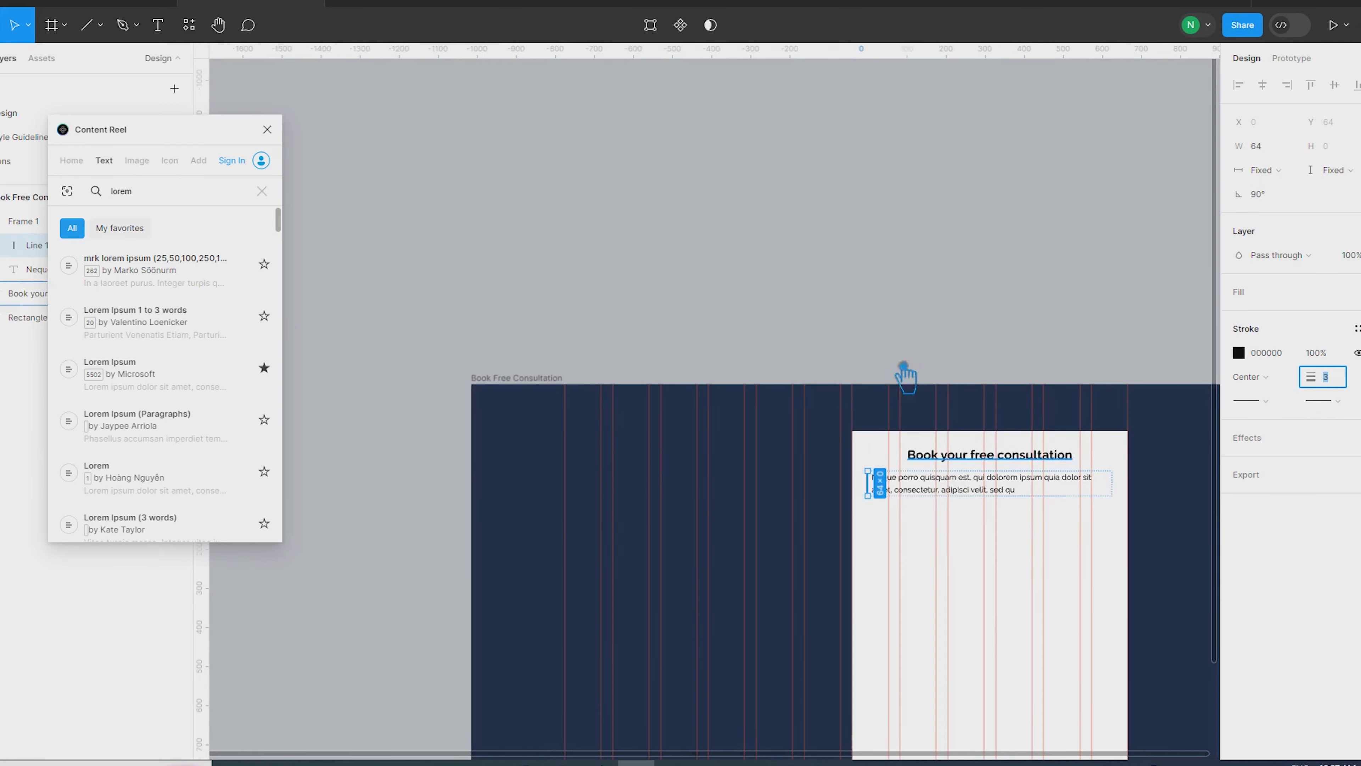
pyautogui.click(846, 236)
pyautogui.moveTo(1012, 320); pyautogui.dragTo(799, 137)
pyautogui.scroll(5, 681, 305)
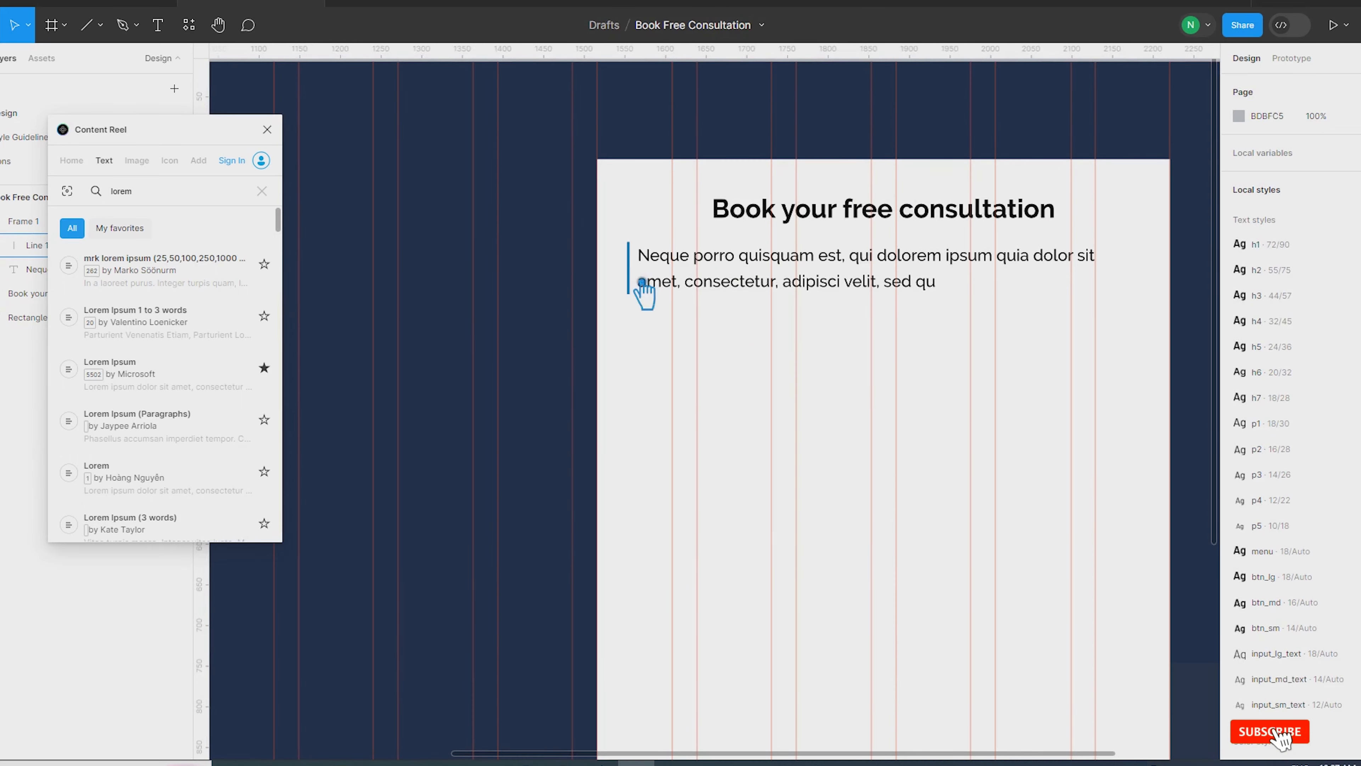
# Step: Recolour the vertical line's stroke with the navy background colour 172643 by sampling it
pyautogui.click(632, 268)
pyautogui.click(1266, 352)
pyautogui.click(1239, 353)
pyautogui.click(1061, 580)
pyautogui.click(1148, 115)
pyautogui.click(1205, 324)
pyautogui.scroll(-5, 1015, 315)
pyautogui.click(859, 126)
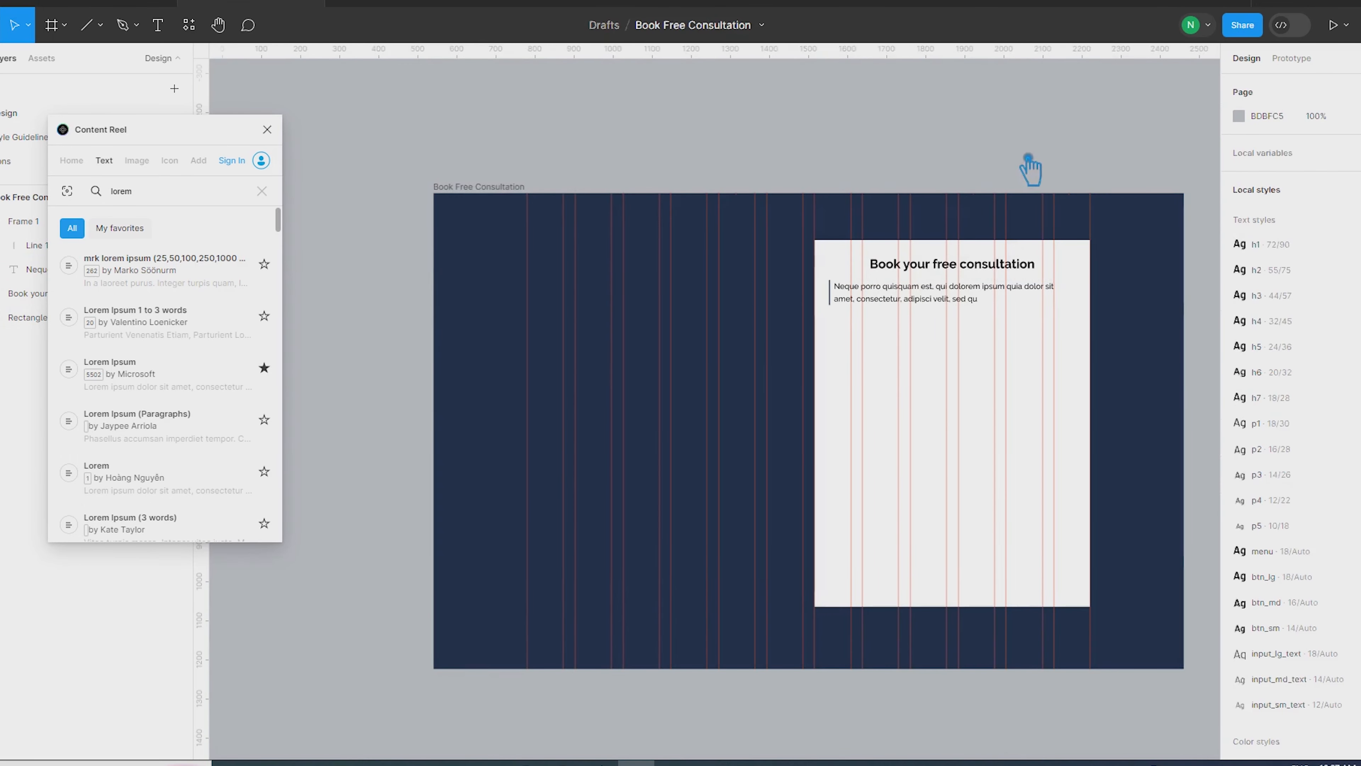
# Step: Set the vertical spacing between the heading and the paragraph frame to 30
pyautogui.moveTo(1027, 156); pyautogui.dragTo(864, 108)
pyautogui.click(823, 252)
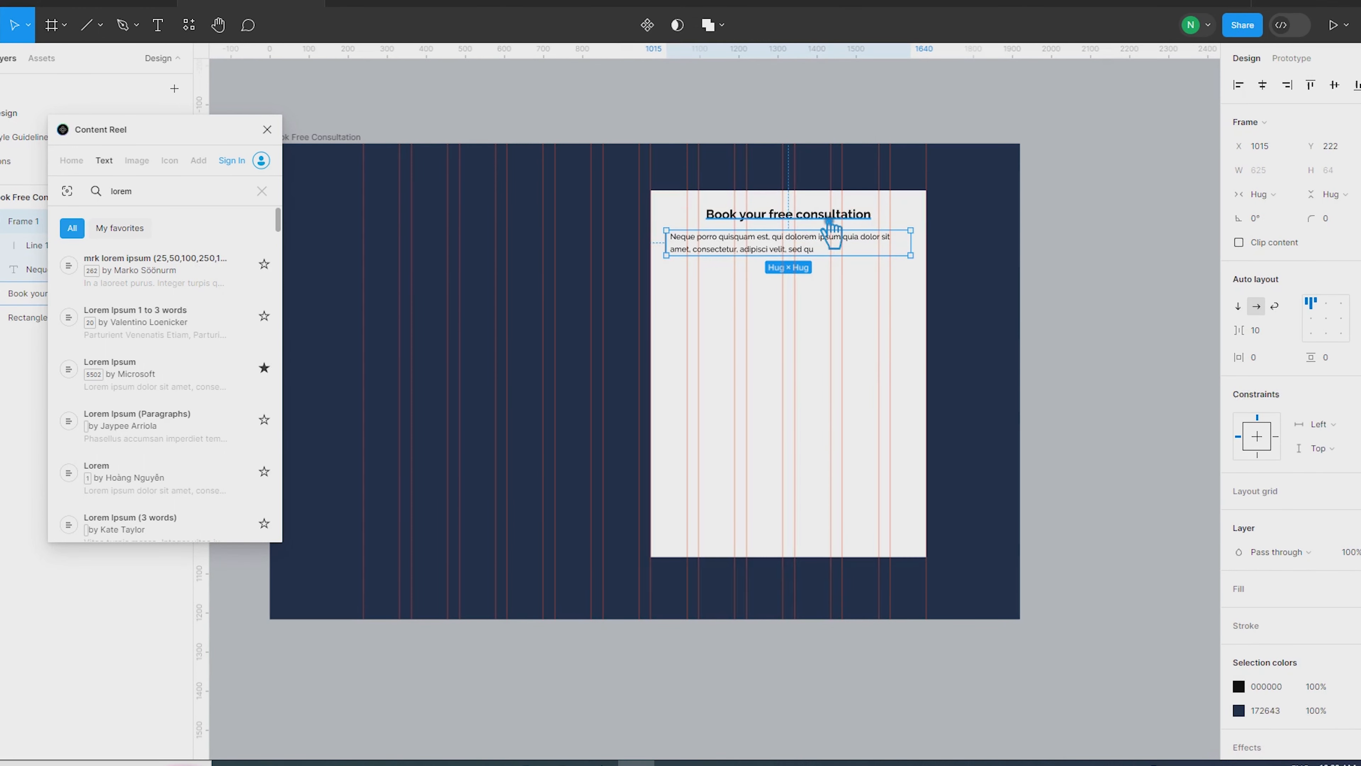
pyautogui.press('alt')
pyautogui.click(1078, 254)
pyautogui.scroll(3, 1017, 261)
pyautogui.click(686, 257)
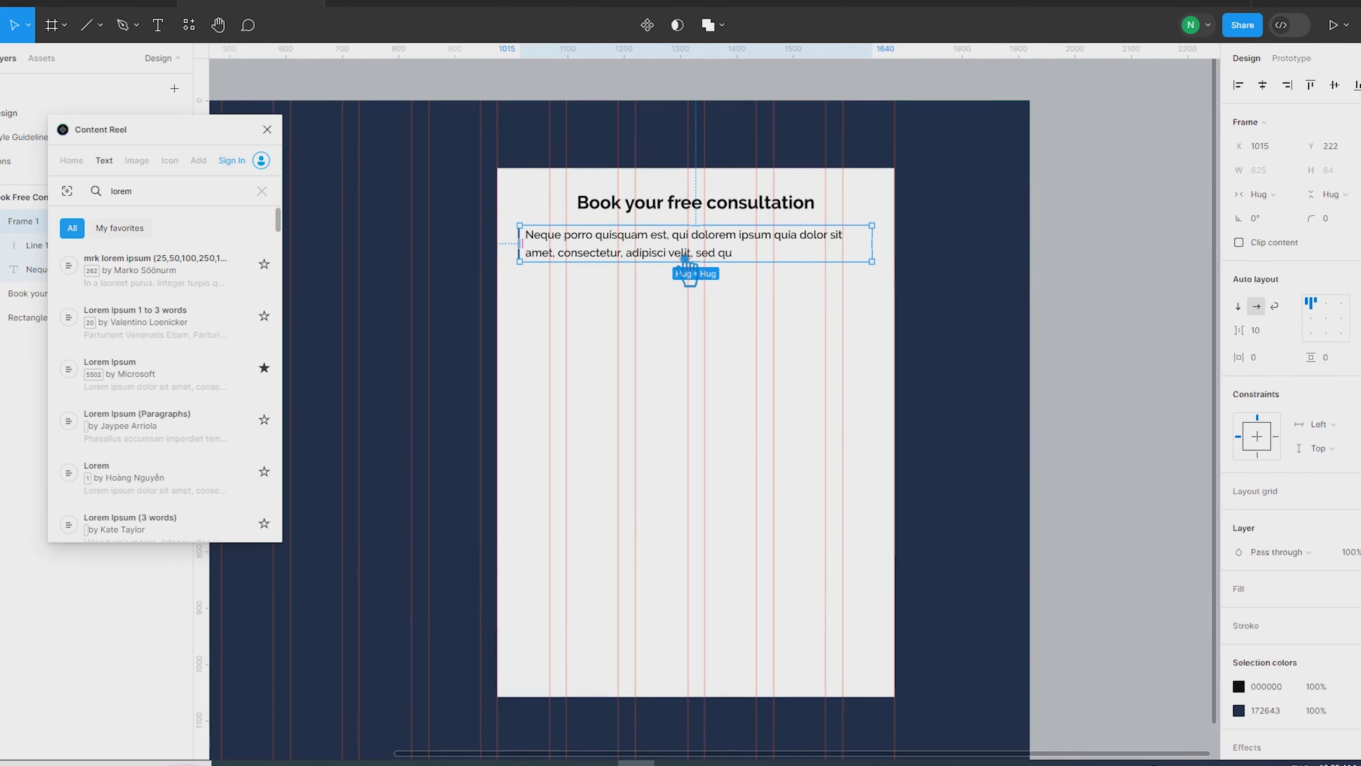
pyautogui.keyDown('shift'); pyautogui.click(677, 215); pyautogui.keyUp('shift')
pyautogui.click(1289, 246)
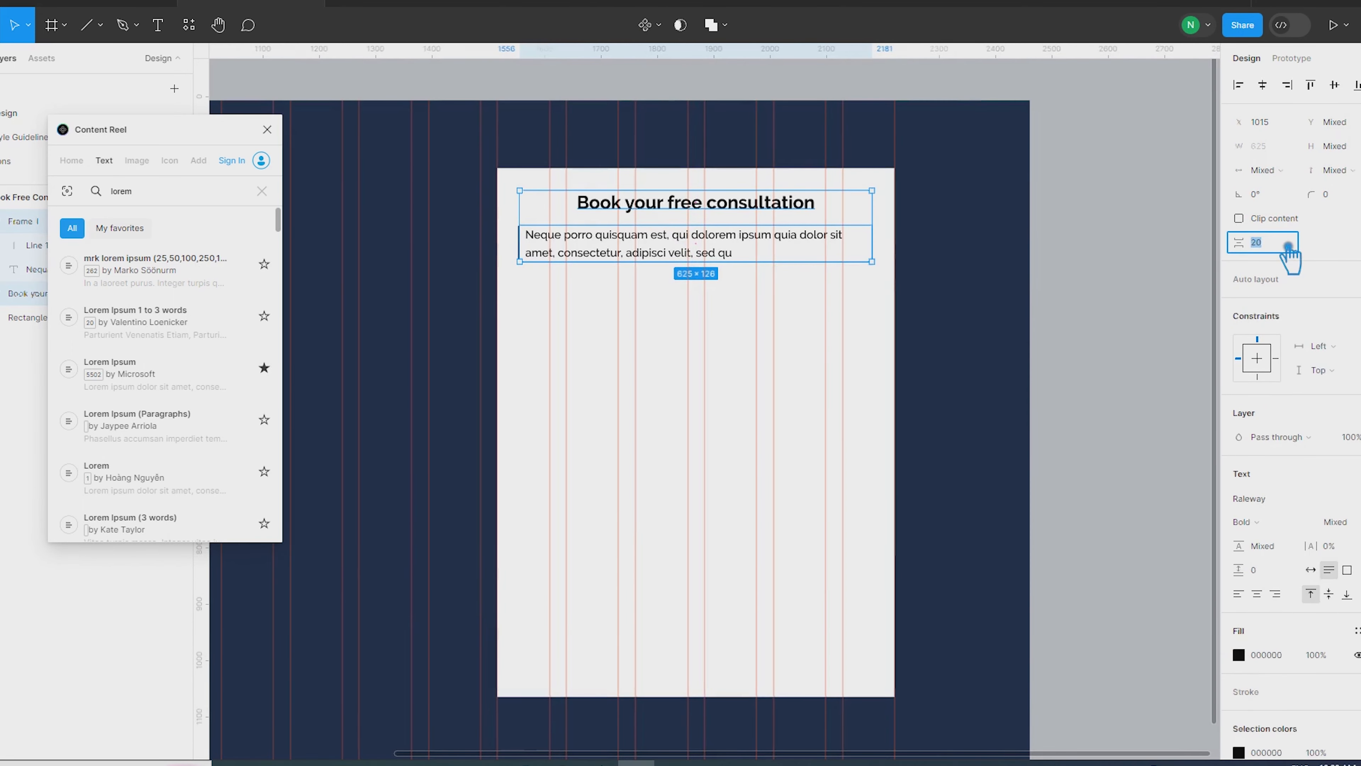
pyautogui.write('30')
pyautogui.press('Return')
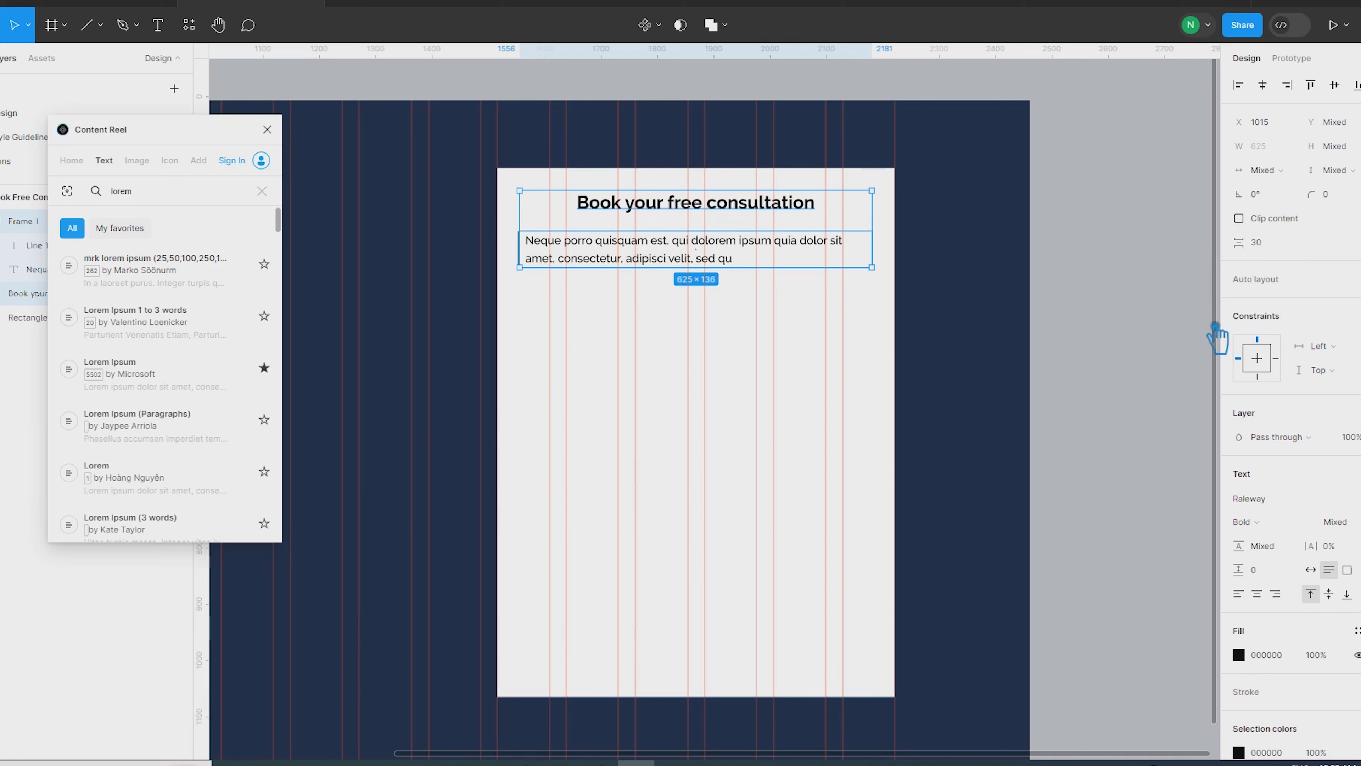
# Step: Duplicate the paragraph frame and place the copy near the white panel's lower edge at X 1015, Y 954
pyautogui.click(681, 264)
pyautogui.hotkey('ctrl', 'd')
pyautogui.moveTo(680, 264); pyautogui.dragTo(638, 658)
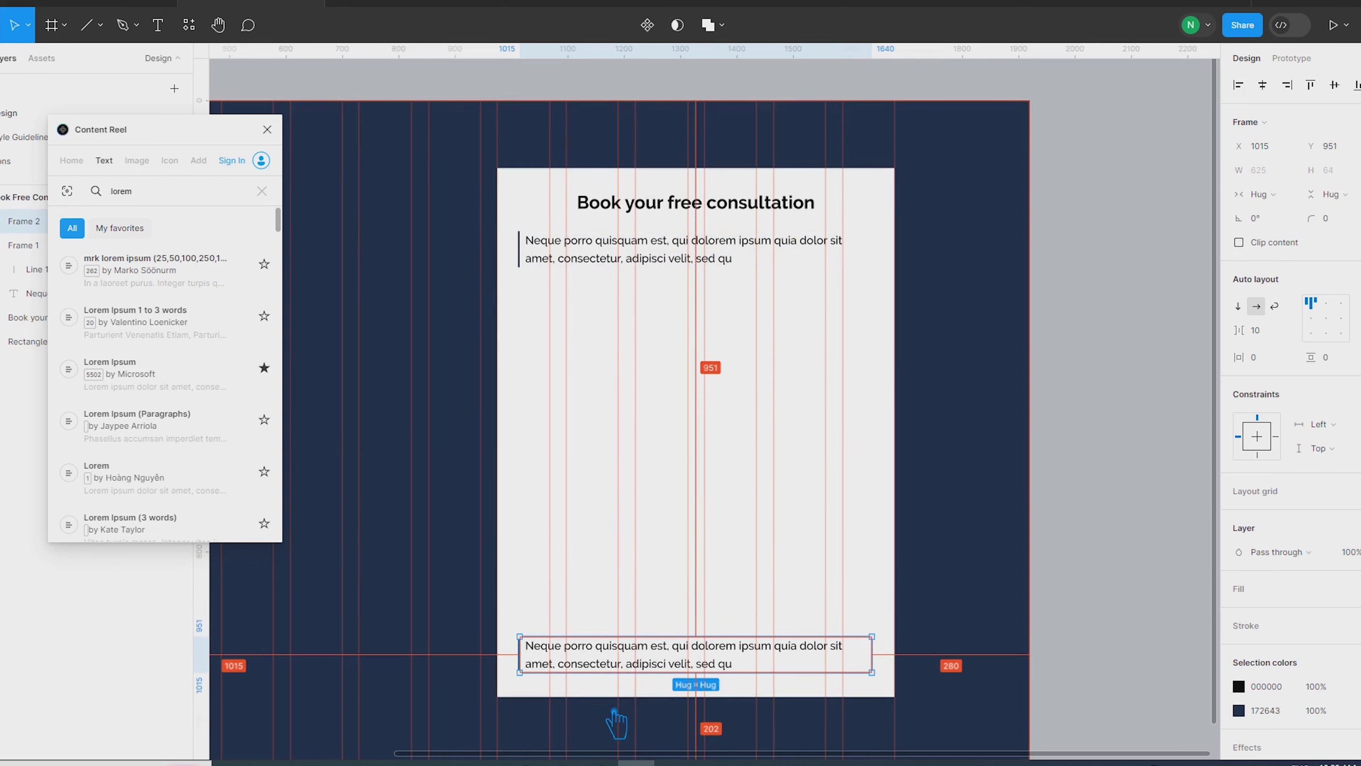
pyautogui.press('Down')
pyautogui.press('Down')
pyautogui.press('Down')
# Step: Delete the vertical line from the duplicated paragraph frame near the panel's lower edge
pyautogui.click(540, 652)
pyautogui.scroll(5, 537, 679)
pyautogui.click(530, 635)
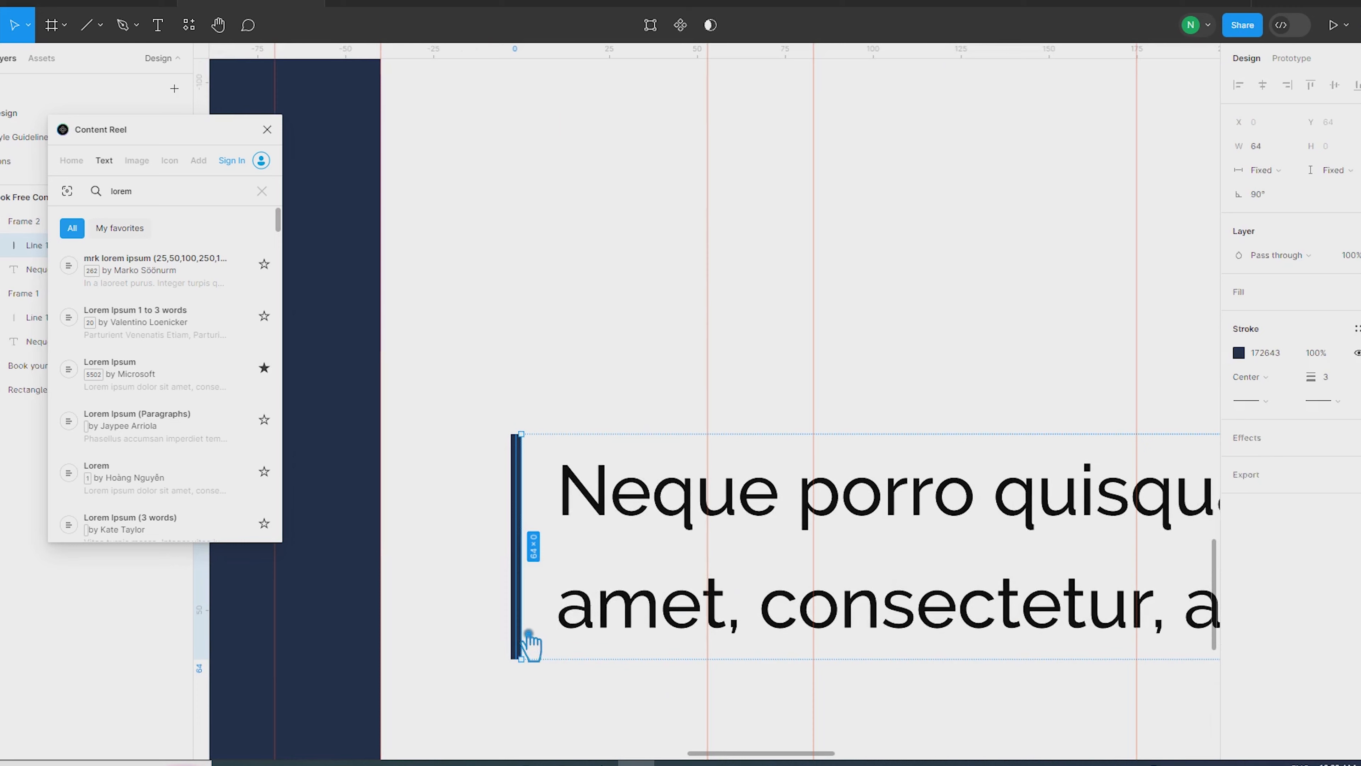
pyautogui.press('Delete')
# Step: Widen the duplicated paragraph's text box to 625 px
pyautogui.click(595, 644)
pyautogui.scroll(-5, 480, 644)
pyautogui.scroll(5, 854, 643)
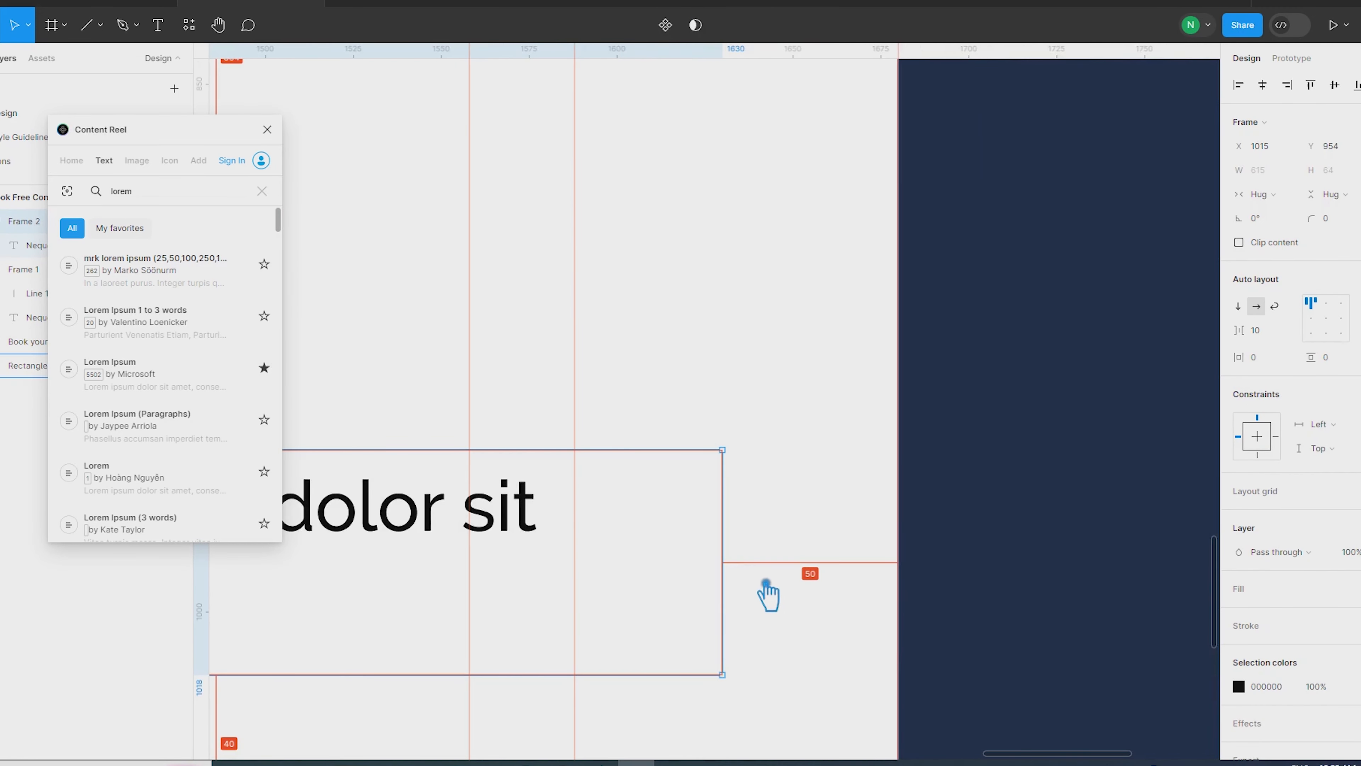
pyautogui.click(496, 532)
pyautogui.moveTo(729, 577); pyautogui.dragTo(776, 572)
pyautogui.scroll(-5, 857, 628)
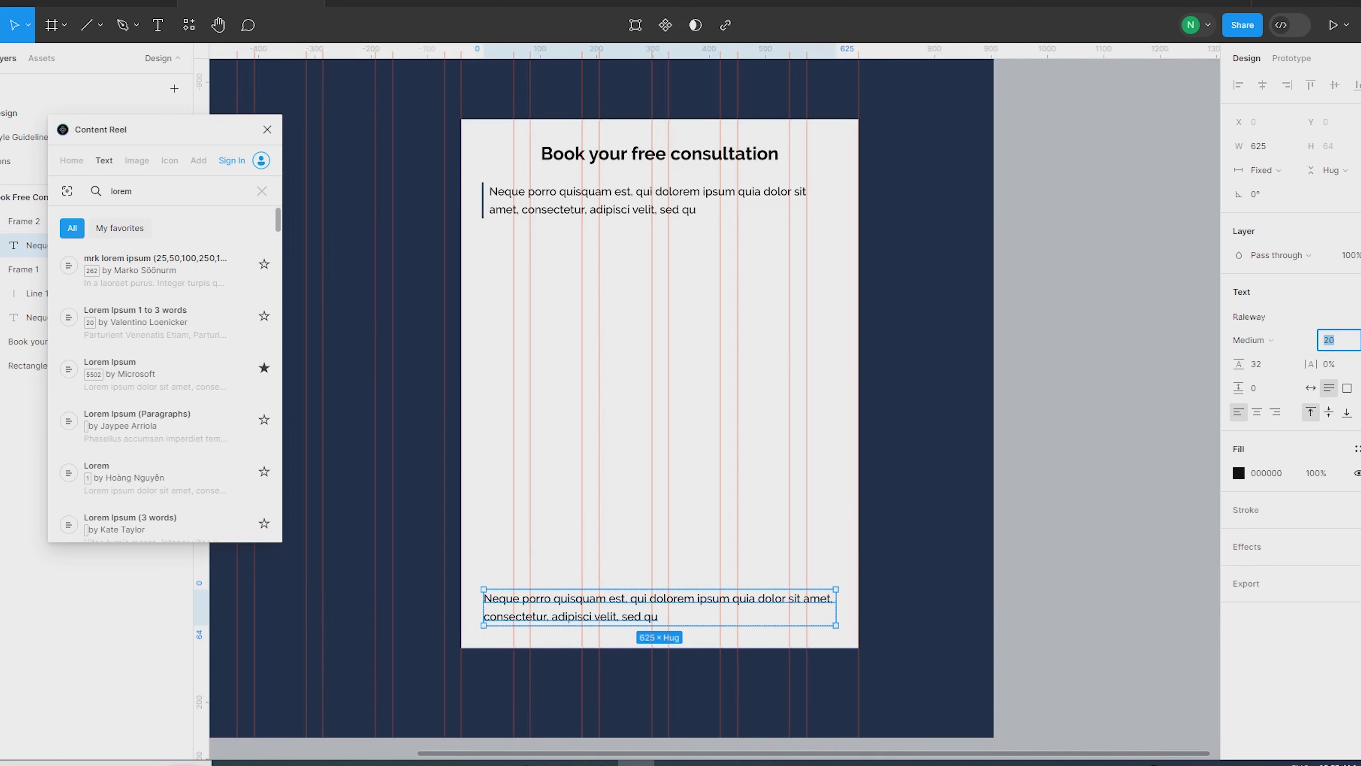
# Step: Set the bottom paragraph's font size to 14 and its line height to 24
pyautogui.click(1358, 340)
pyautogui.click(1347, 322)
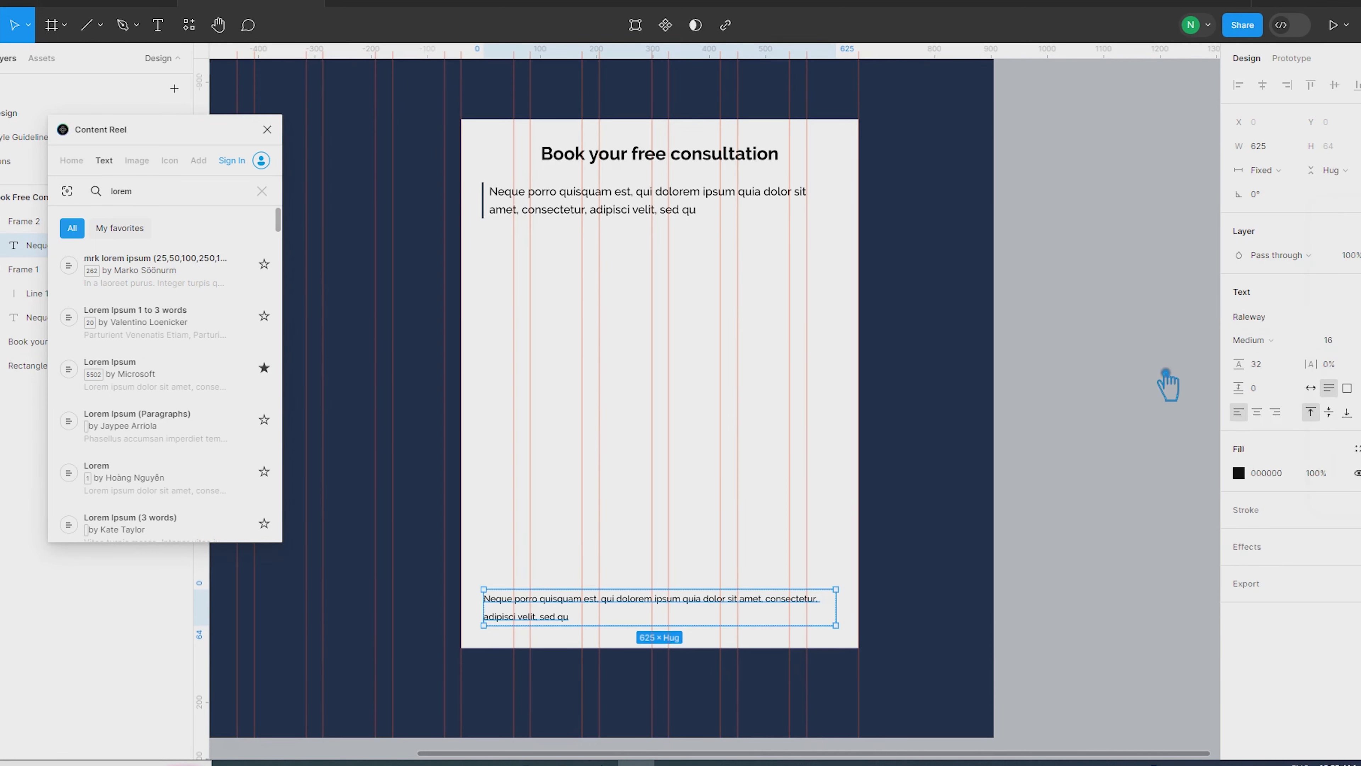
pyautogui.press('Return')
pyautogui.click(1273, 368)
pyautogui.write('24')
pyautogui.press('Return')
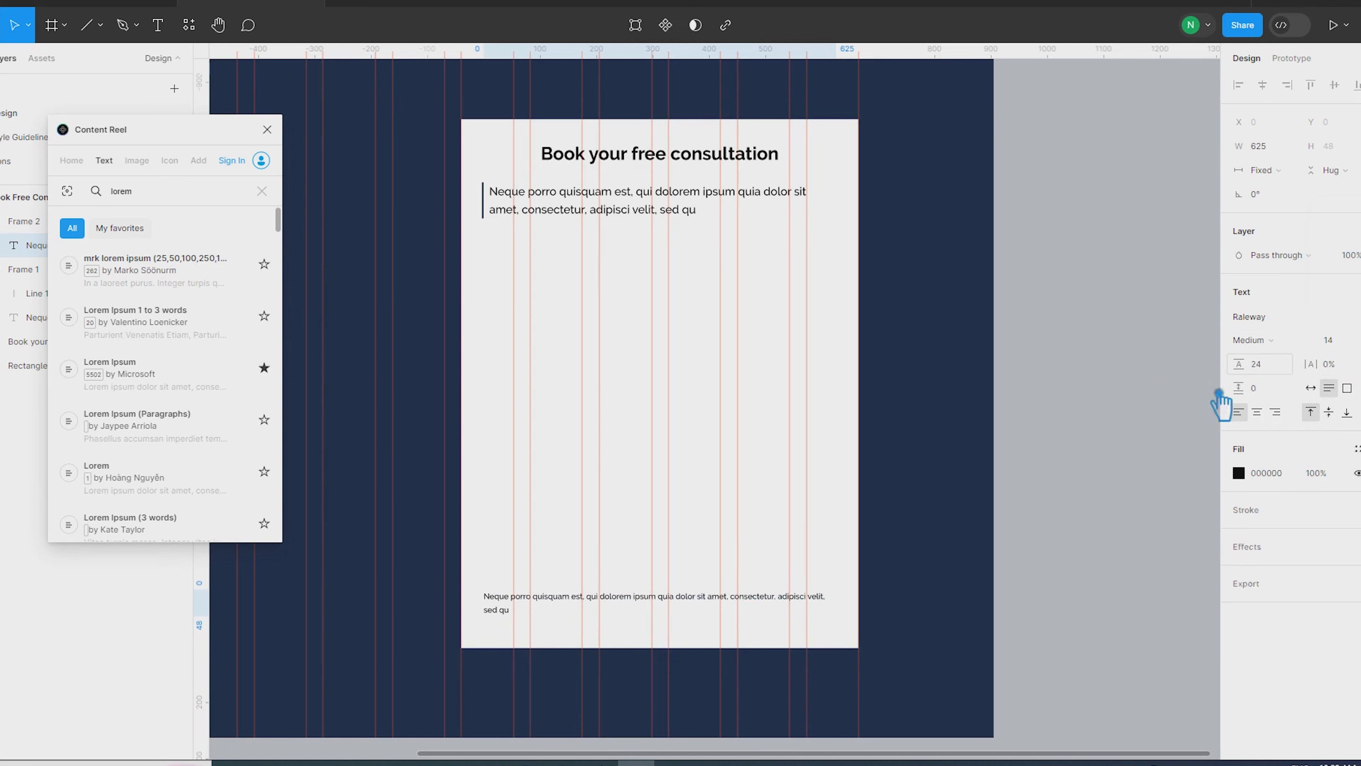
# Step: Fill the bottom paragraph with the Extra Long Lorem Ipsum text from Content Reel
pyautogui.click(144, 273)
pyautogui.scroll(-5, 179, 370)
pyautogui.scroll(-10, 181, 377)
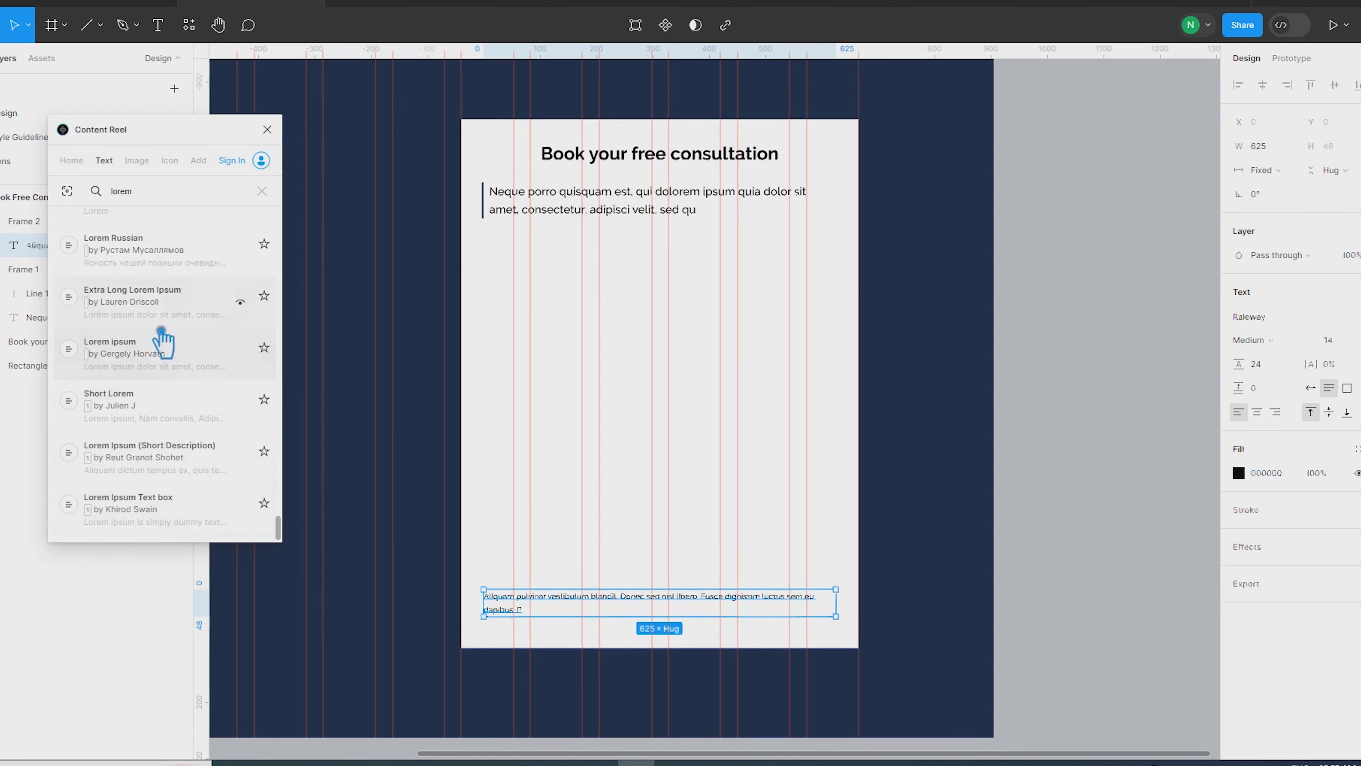
pyautogui.click(167, 323)
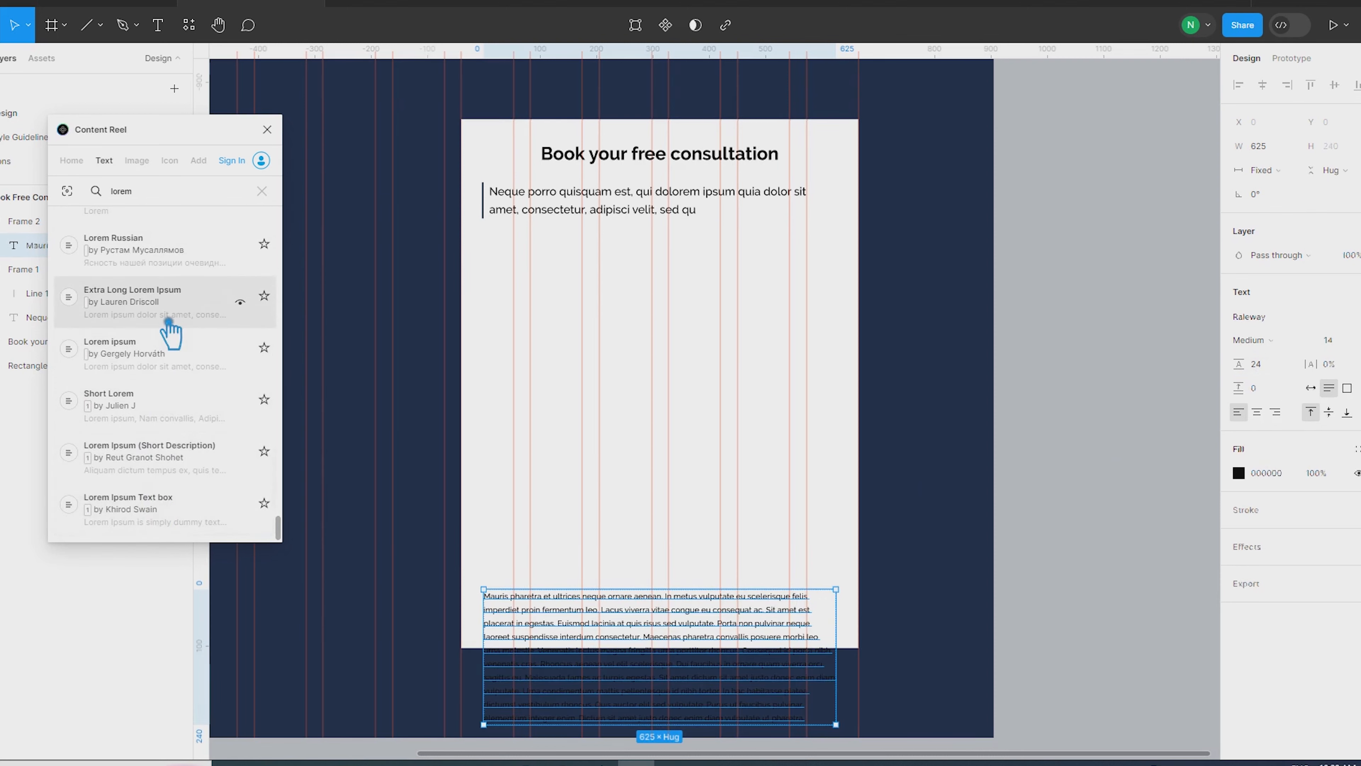
# Step: Truncate the bottom paragraph to a maximum of 3 lines
pyautogui.click(1359, 413)
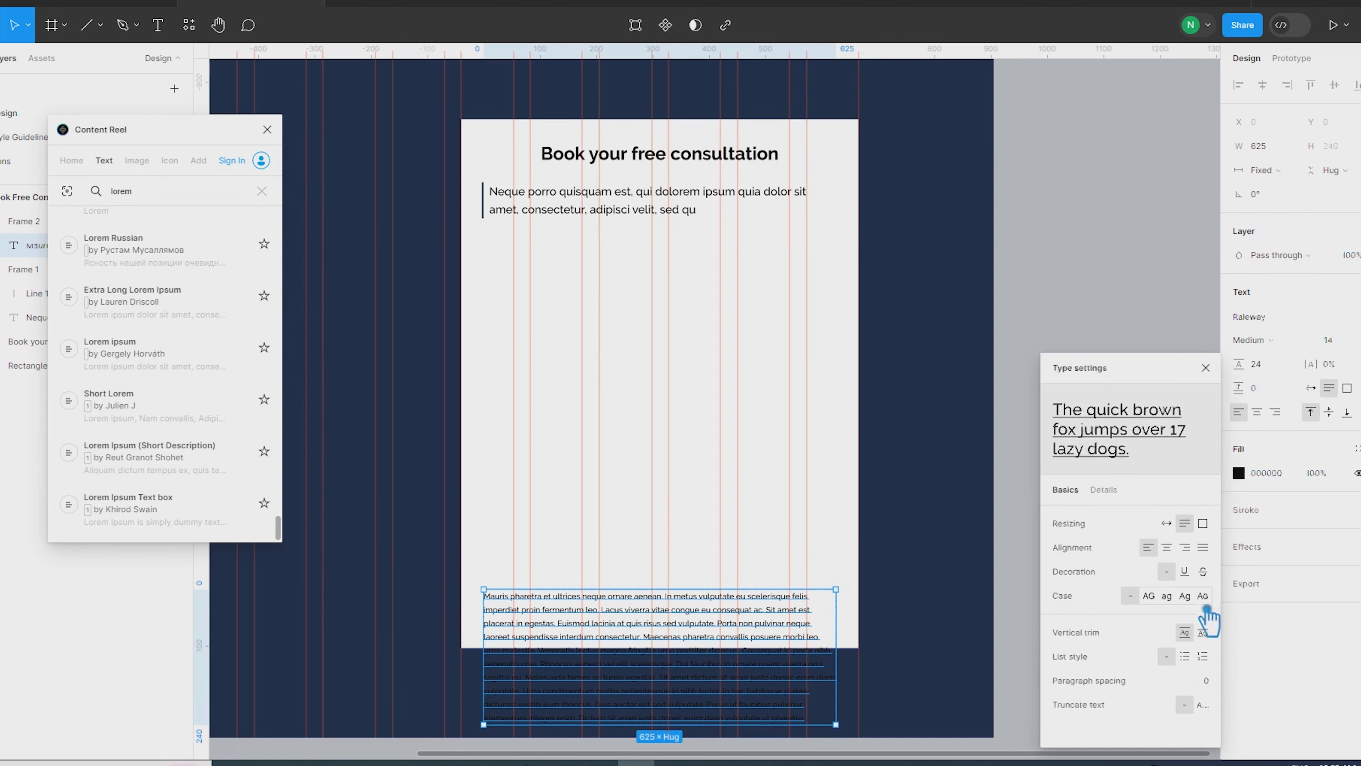
pyautogui.click(1204, 706)
pyautogui.click(1206, 729)
pyautogui.press('Up')
pyautogui.press('Up')
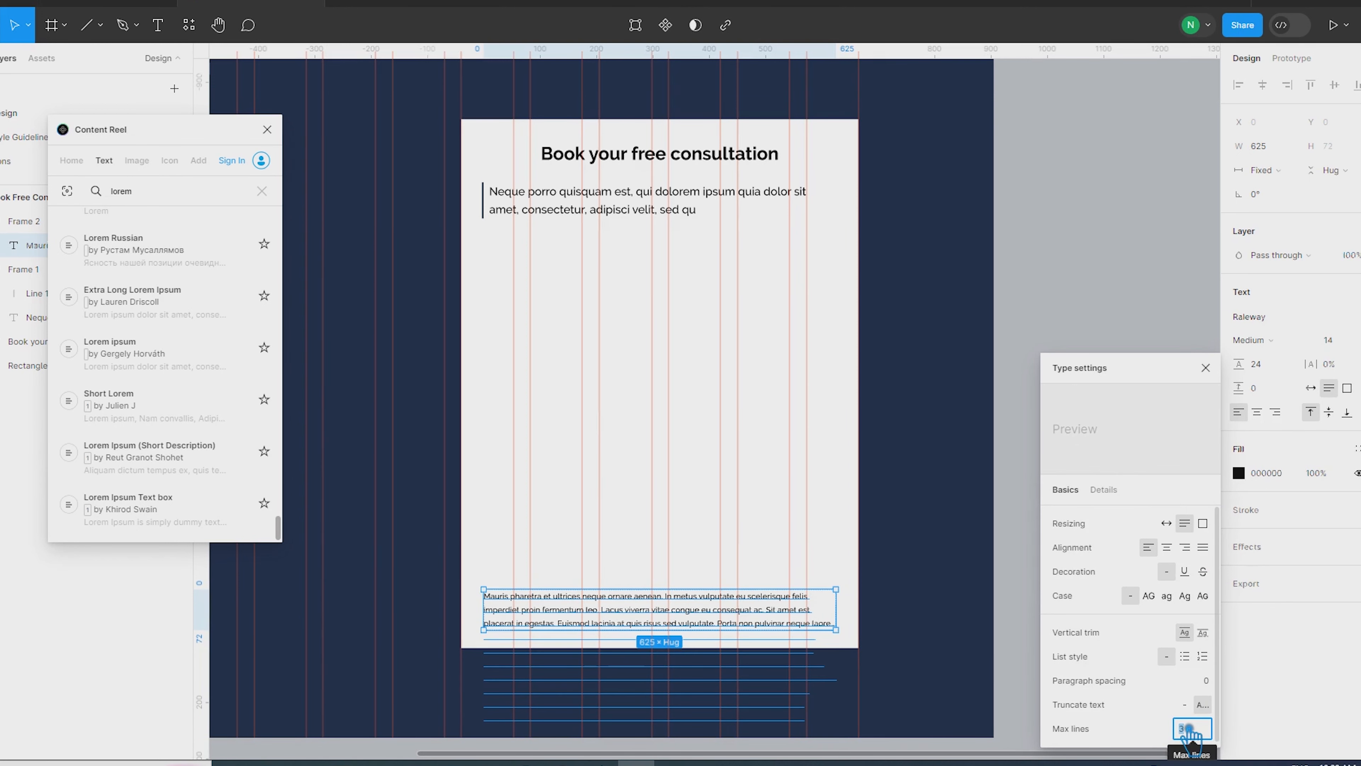
pyautogui.click(1099, 261)
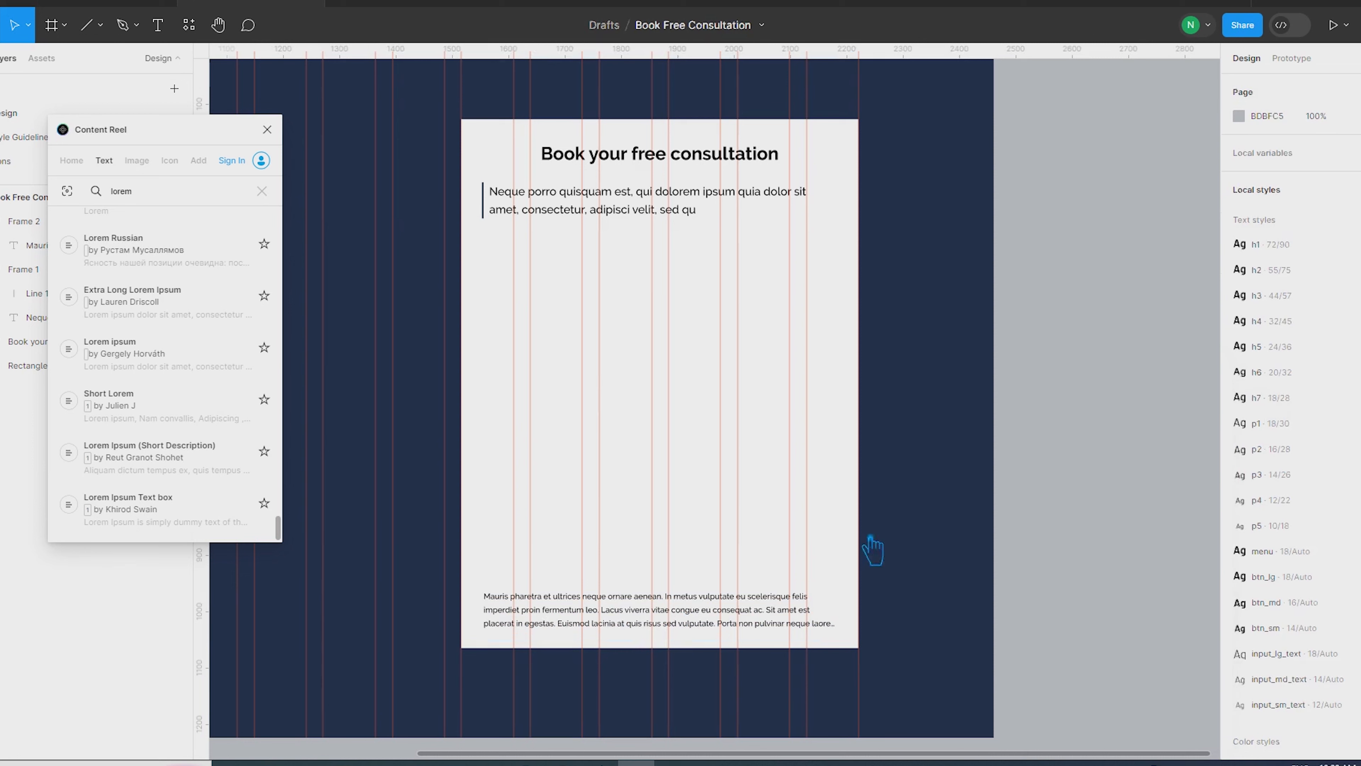
# Step: Move the bottom paragraph frame up to Y 946 and recolour its text to the muted slate 4B515B
pyautogui.click(625, 627)
pyautogui.moveTo(642, 662); pyautogui.dragTo(640, 656)
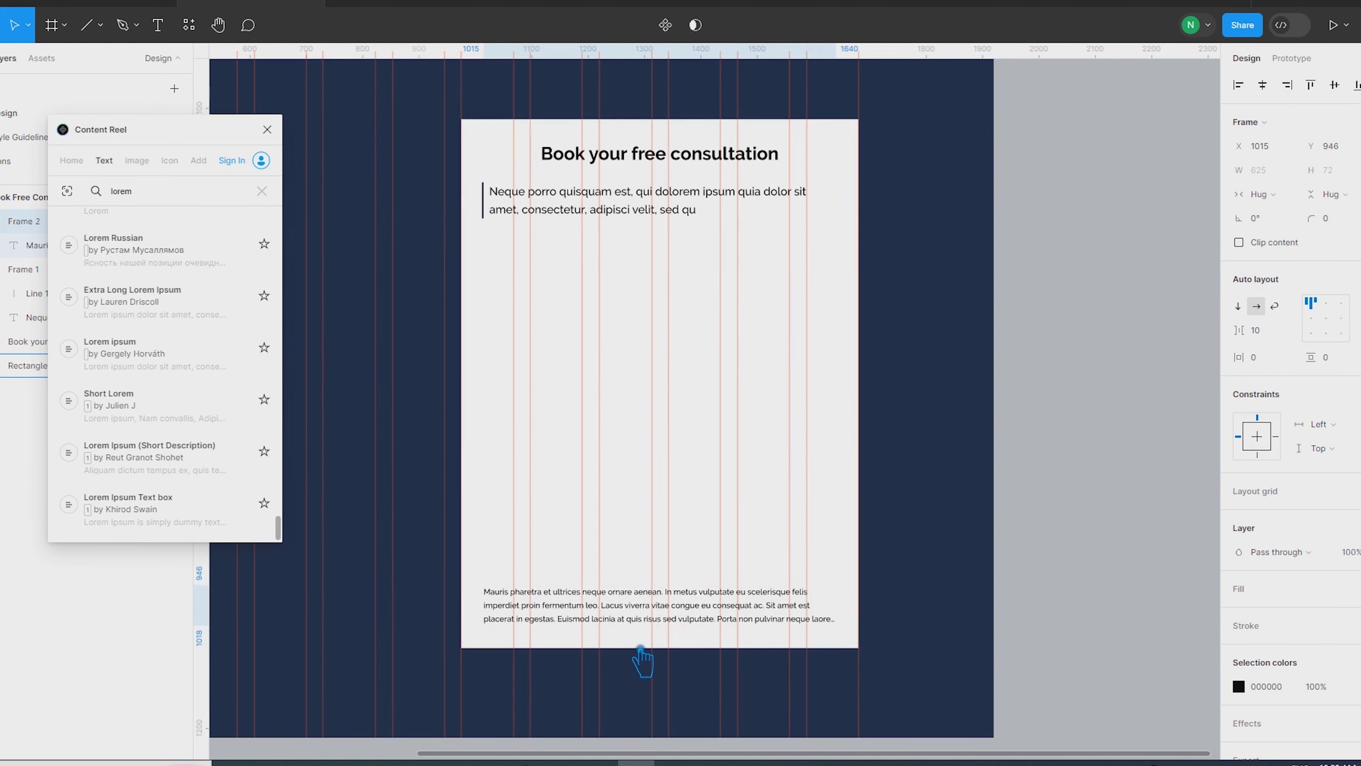
pyautogui.click(1240, 689)
pyautogui.click(1061, 580)
pyautogui.click(951, 492)
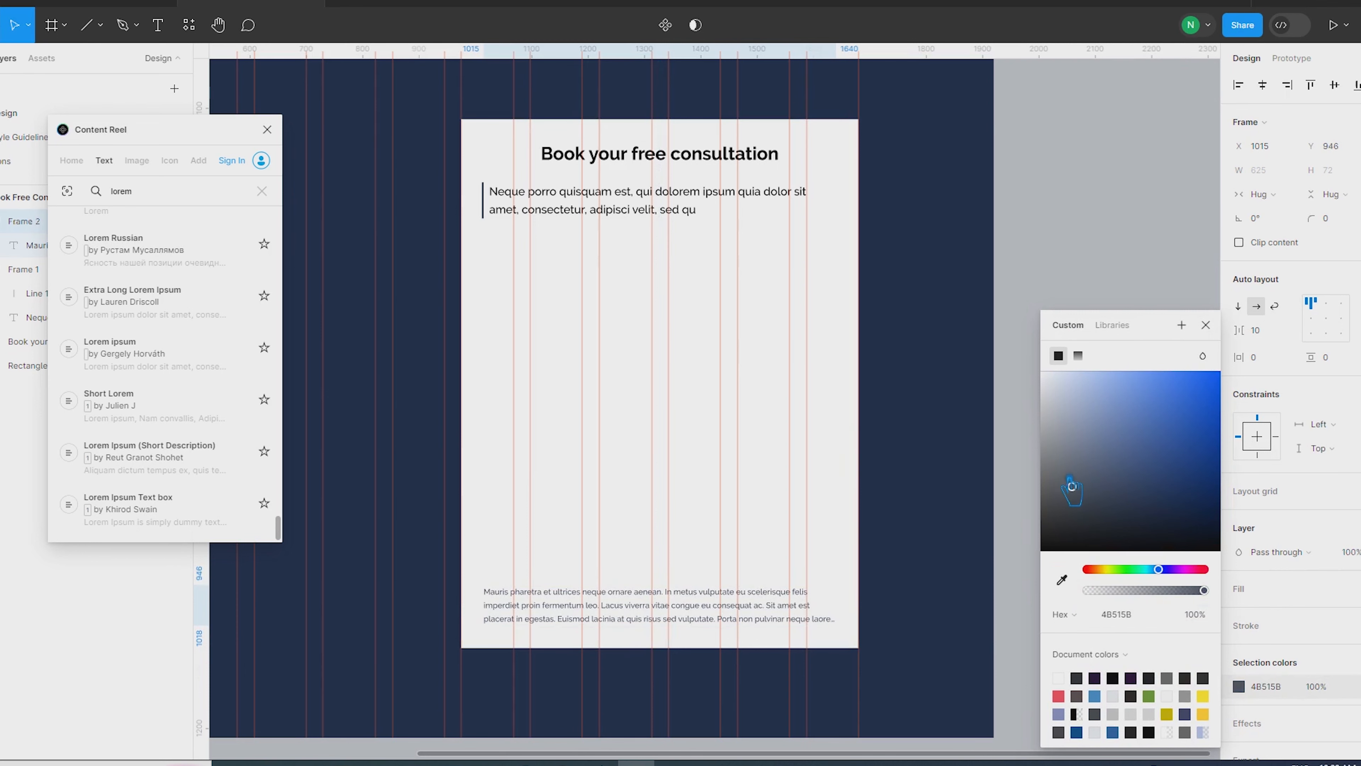
# Step: Recolour the stroke of the vertical accent line beside the intro paragraph to the muted grey 898B90
pyautogui.click(1058, 274)
pyautogui.scroll(-2, 1142, 462)
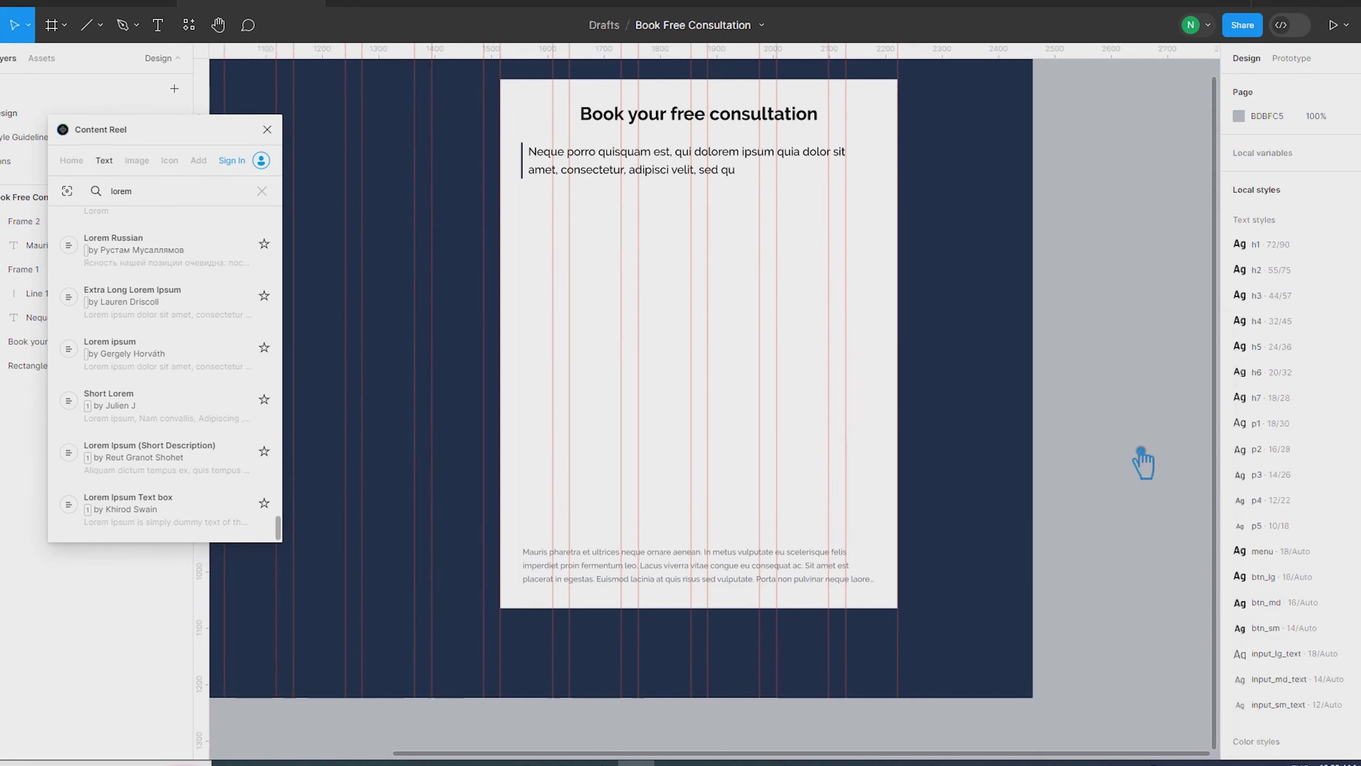
pyautogui.moveTo(1141, 462); pyautogui.dragTo(1178, 485)
pyautogui.click(584, 195)
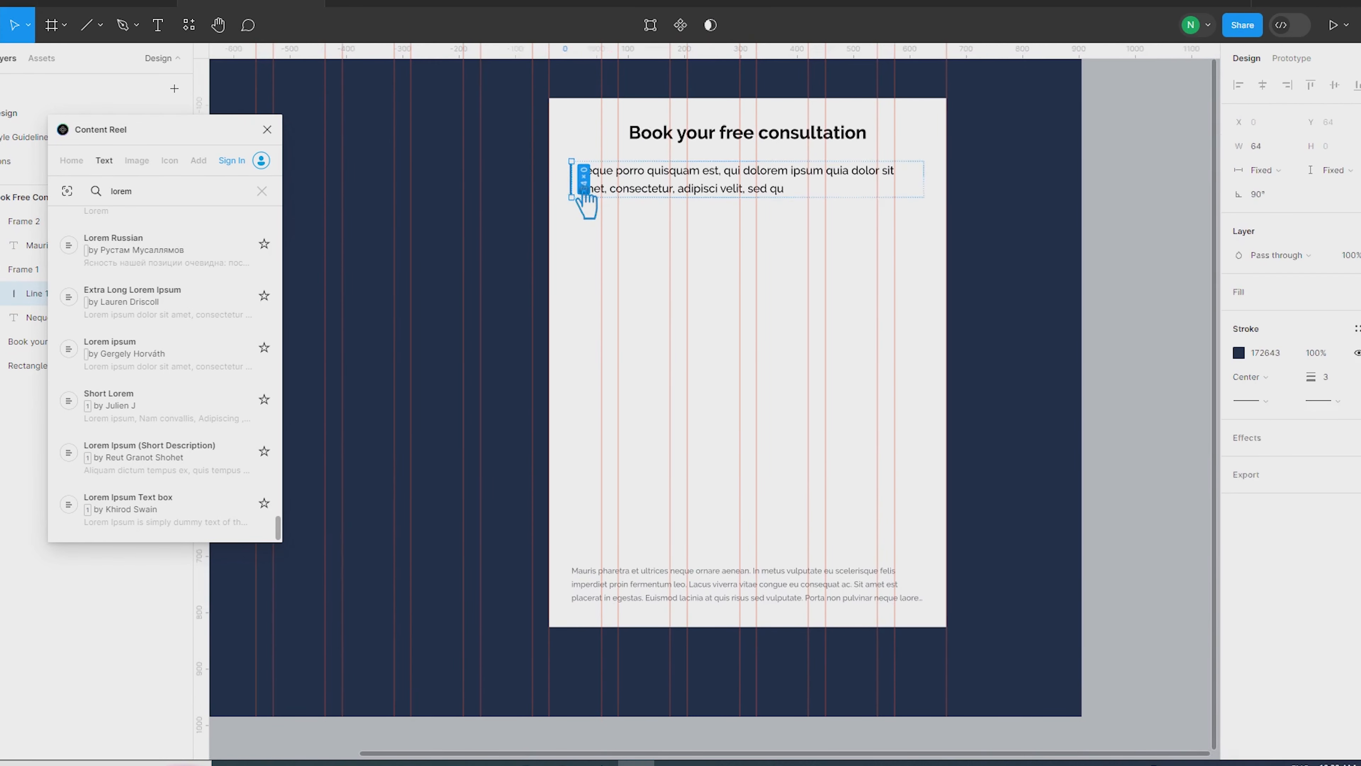
pyautogui.click(1237, 352)
pyautogui.moveTo(1139, 480)
pyautogui.mouseDown()
pyautogui.moveTo(1084, 496)
pyautogui.moveTo(1079, 450)
pyautogui.mouseUp()
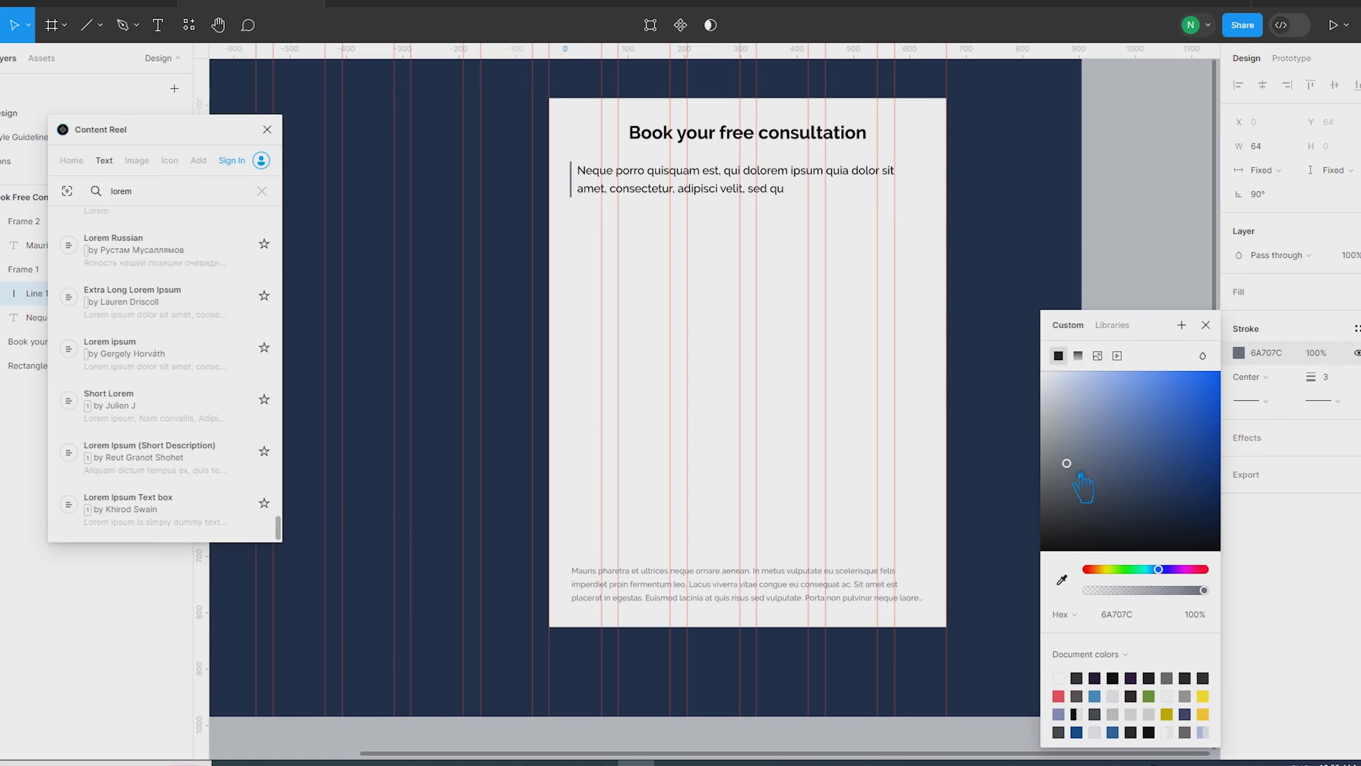
pyautogui.click(1171, 240)
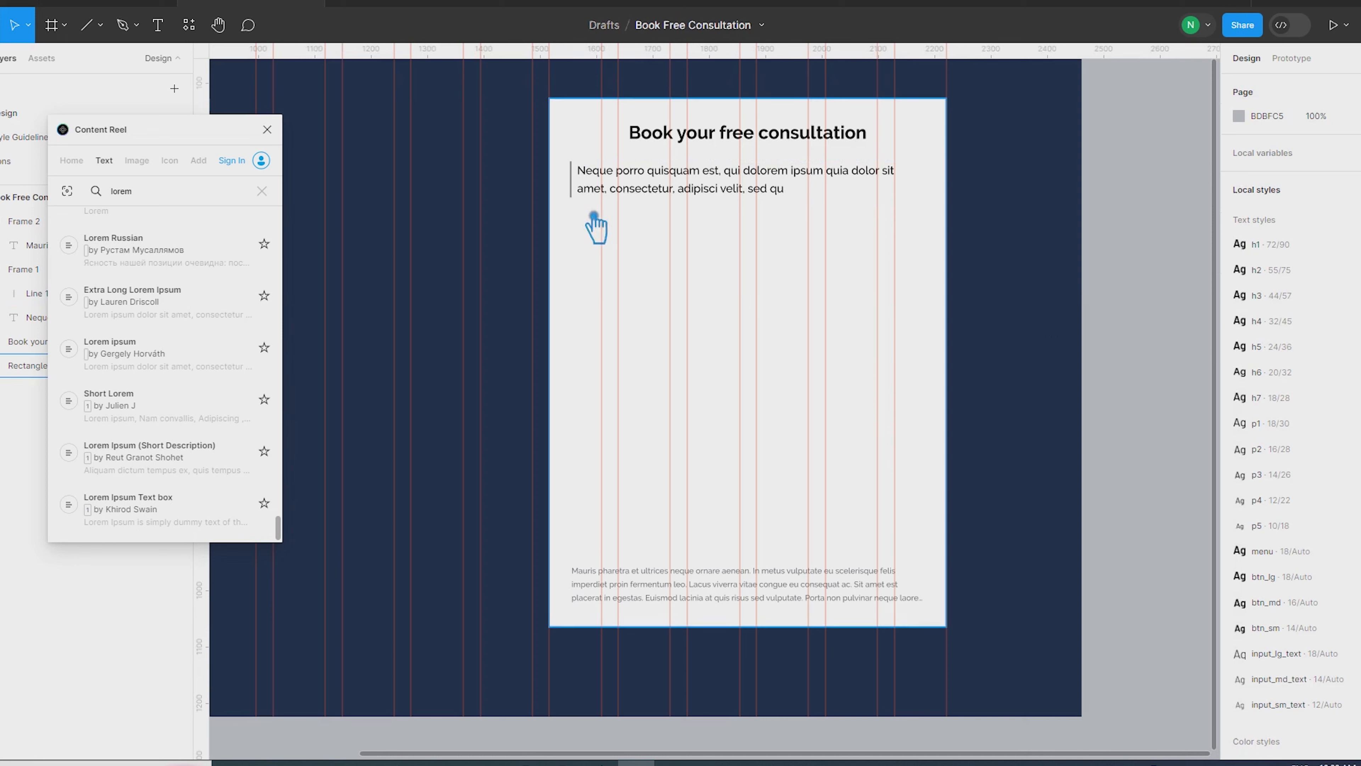
# Step: Fine-tune the accent line's stroke weight and recolour its stroke to a mid slate grey
pyautogui.click(585, 193)
pyautogui.press('Up')
pyautogui.press('Up')
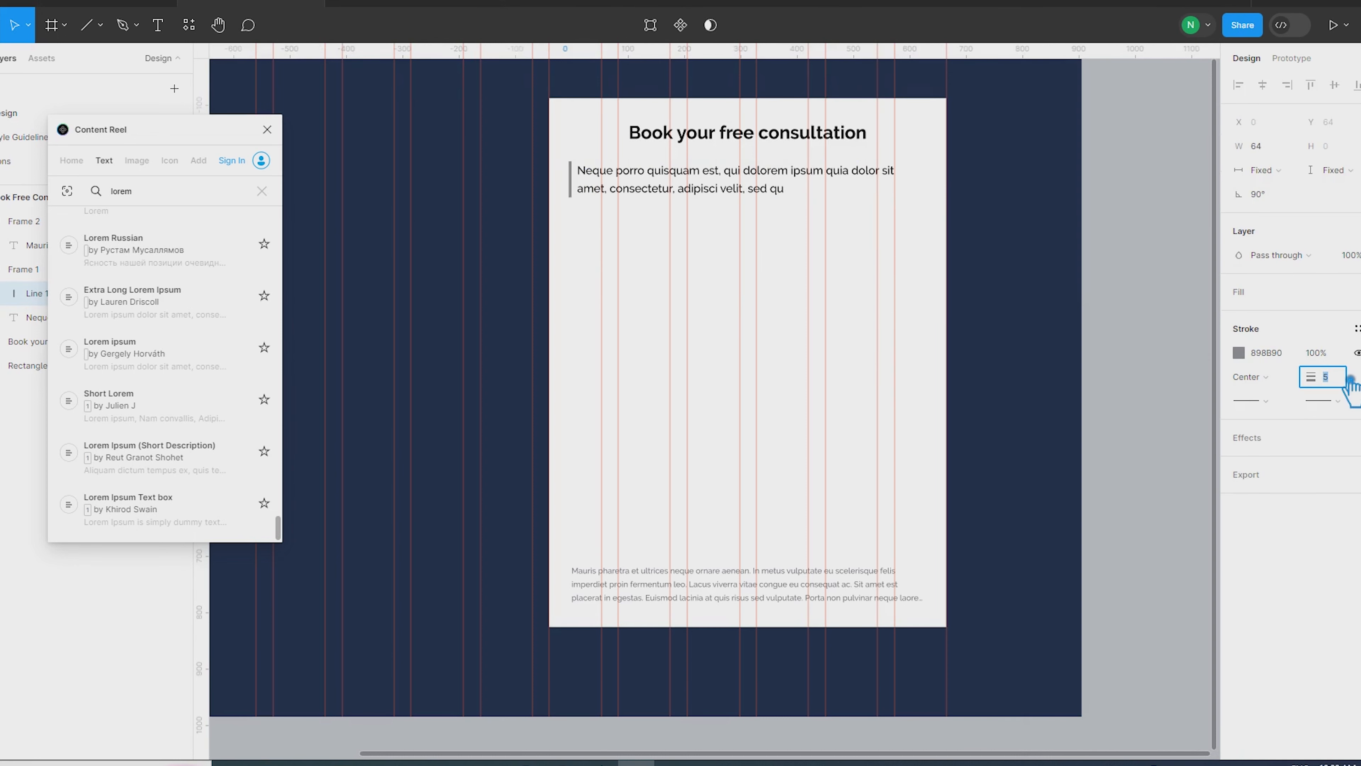
pyautogui.click(1238, 352)
pyautogui.click(1066, 470)
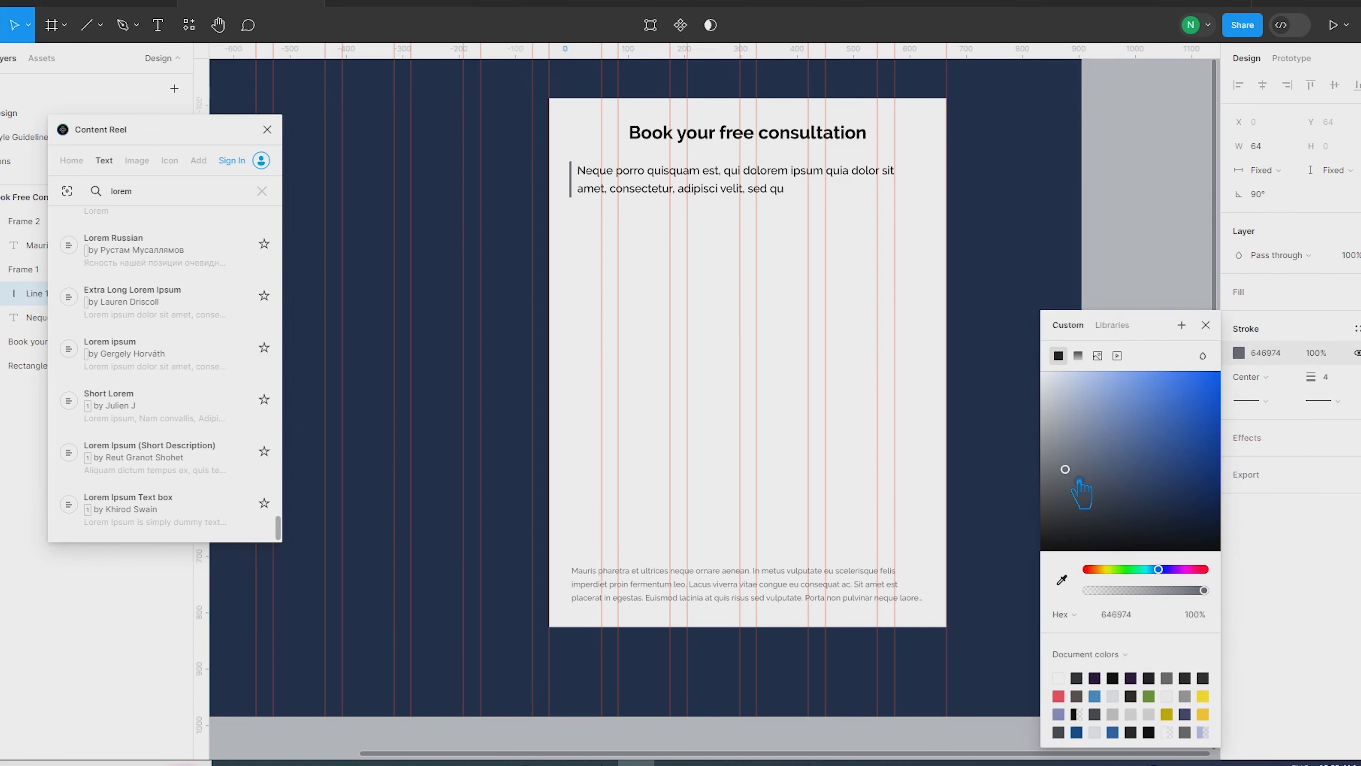
pyautogui.click(1061, 452)
pyautogui.click(1323, 376)
pyautogui.press('Down')
pyautogui.click(1193, 191)
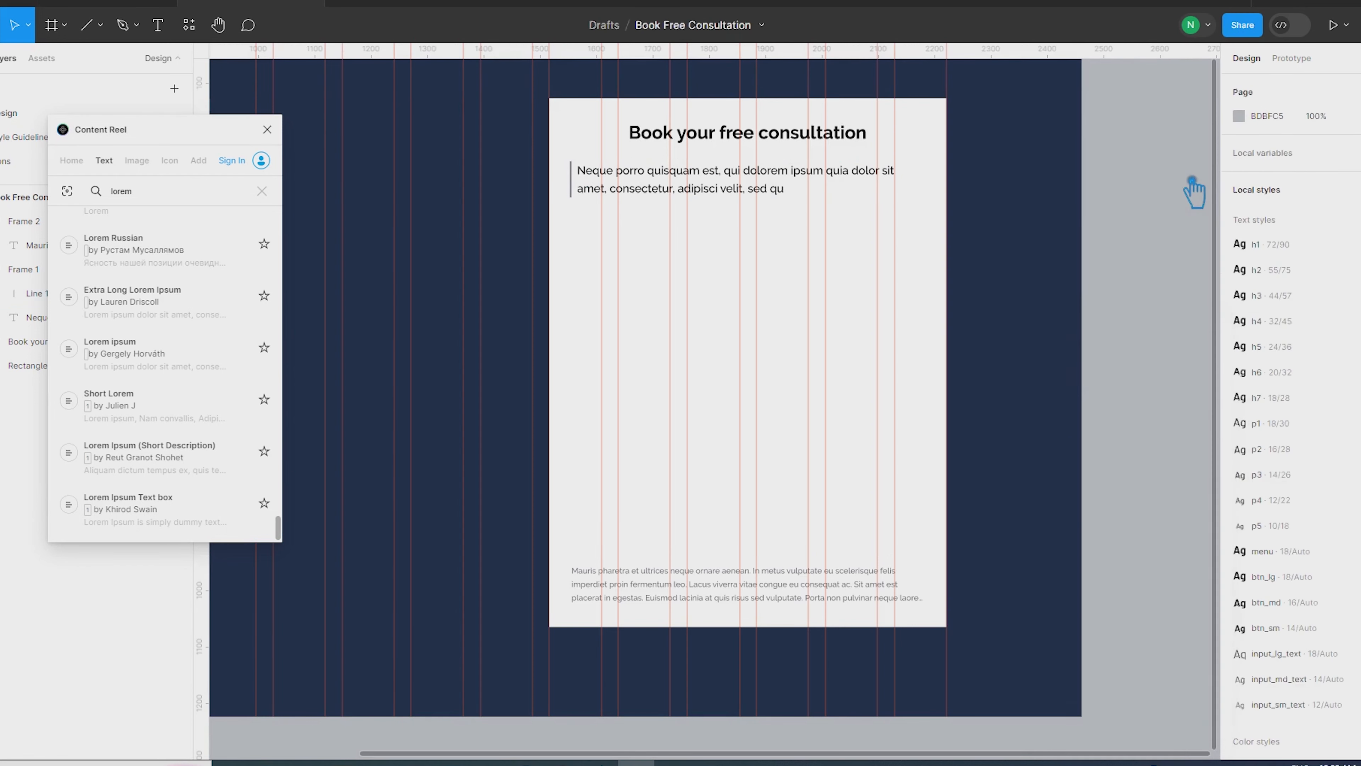
# Step: Recolour the bottom paragraph's text to the lighter slate 686C75
pyautogui.doubleClick(665, 594)
pyautogui.click(1239, 473)
pyautogui.click(1057, 465)
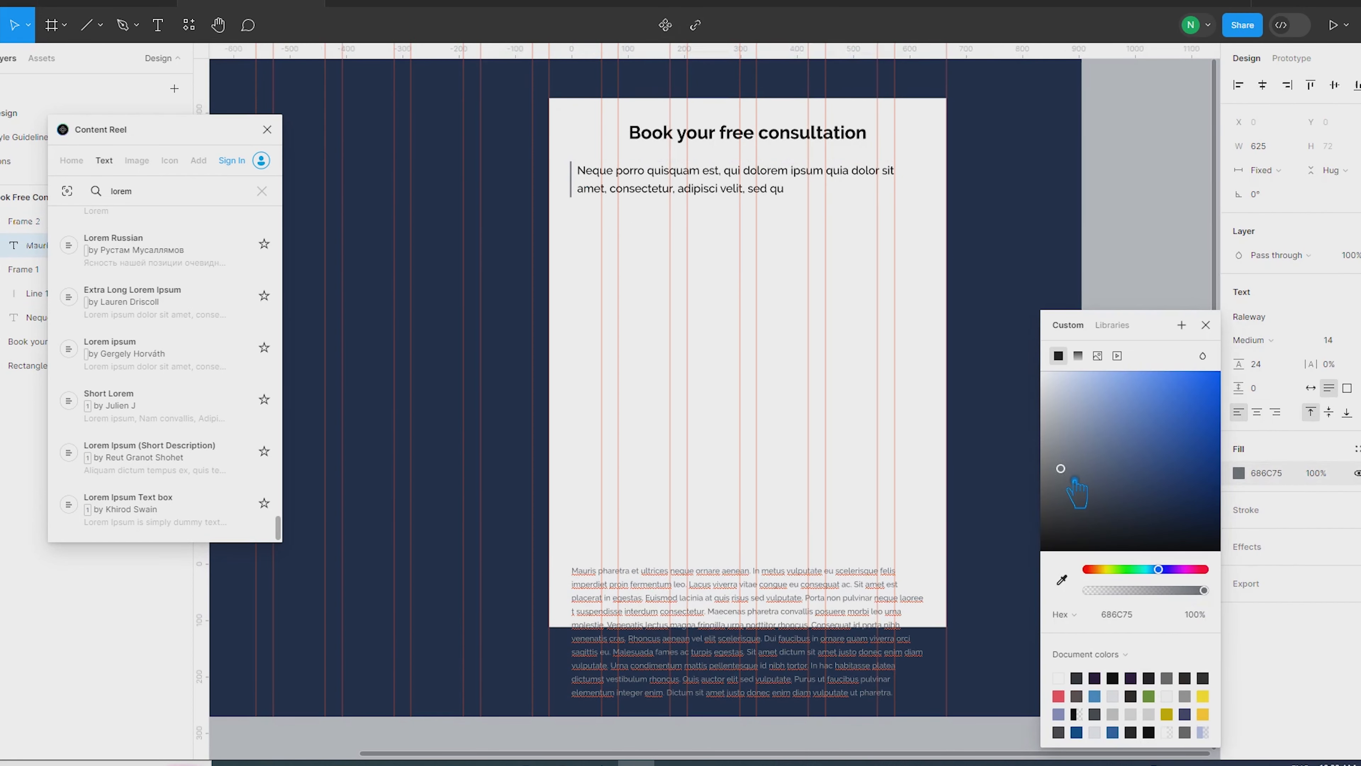
pyautogui.press('Escape')
pyautogui.click(1139, 228)
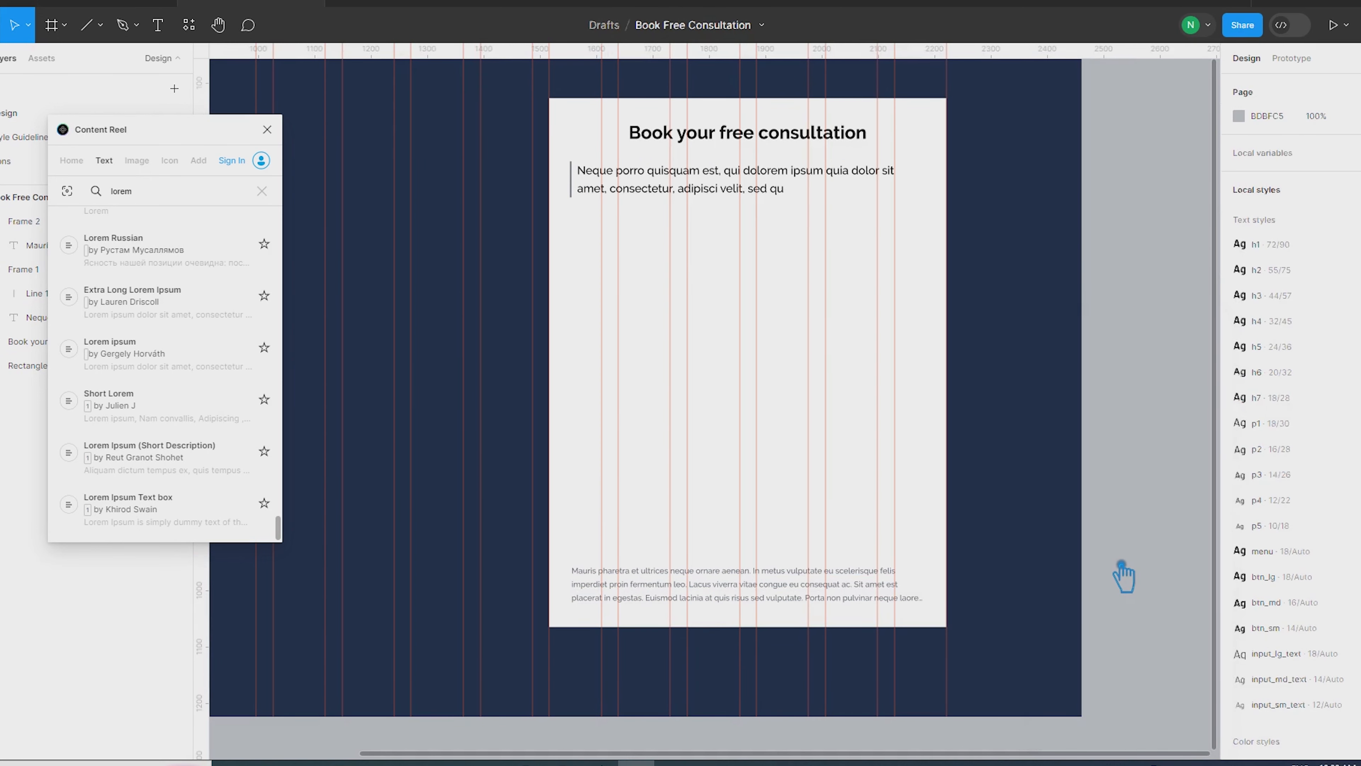
# Step: Draw a 625 × 62 rectangle at X 1015, Y 864, just above the bottom paragraph
pyautogui.click(109, 23)
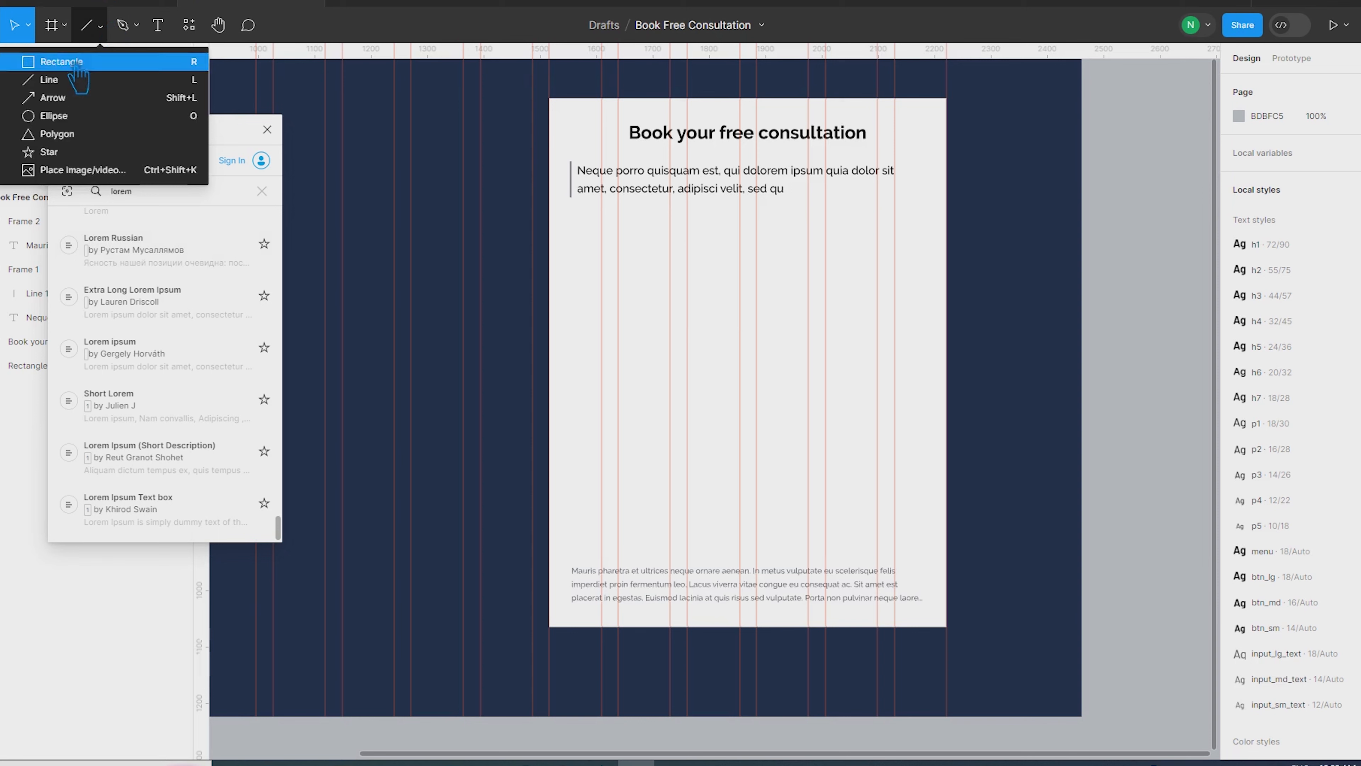
pyautogui.click(60, 57)
pyautogui.moveTo(592, 541)
pyautogui.mouseDown()
pyautogui.moveTo(935, 557)
pyautogui.moveTo(571, 547)
pyautogui.mouseUp()
pyautogui.press('alt')
pyautogui.moveTo(714, 543); pyautogui.dragTo(741, 579)
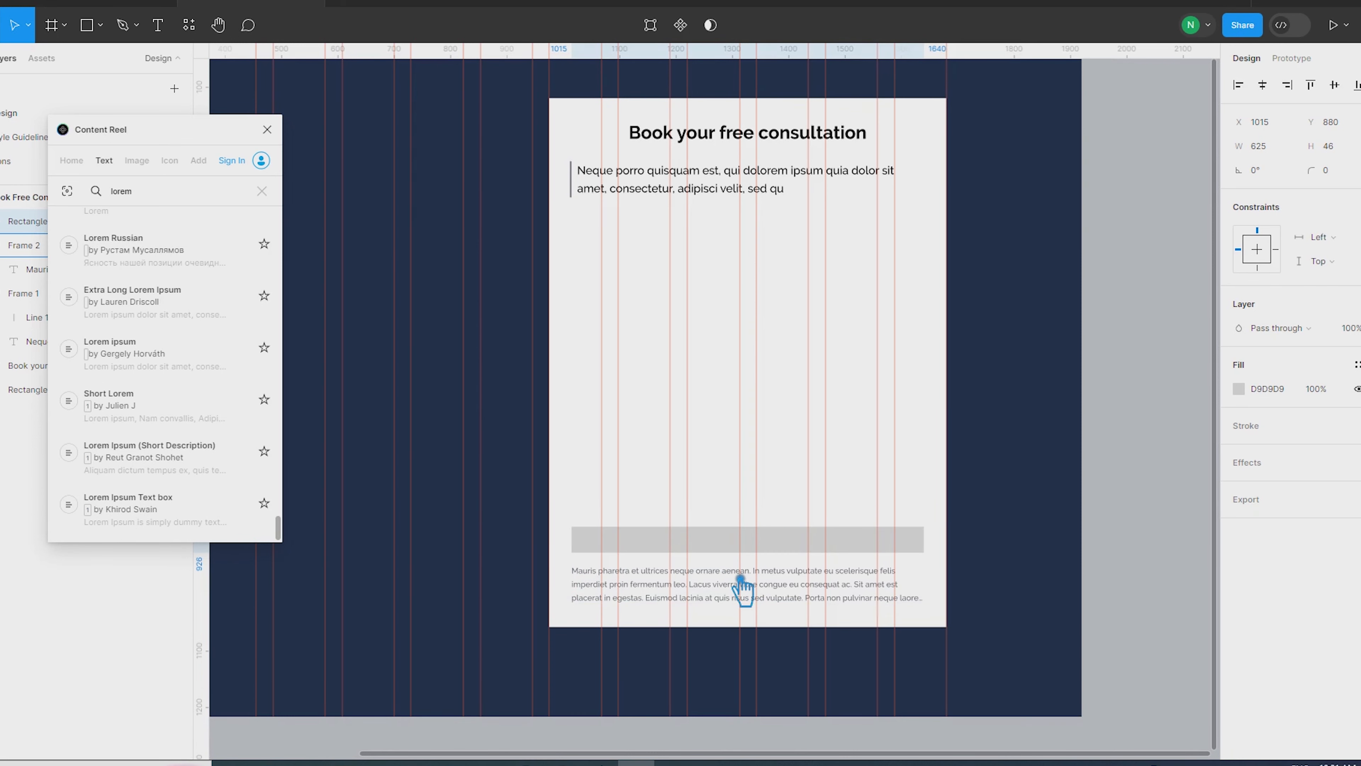
pyautogui.moveTo(750, 526); pyautogui.dragTo(749, 517)
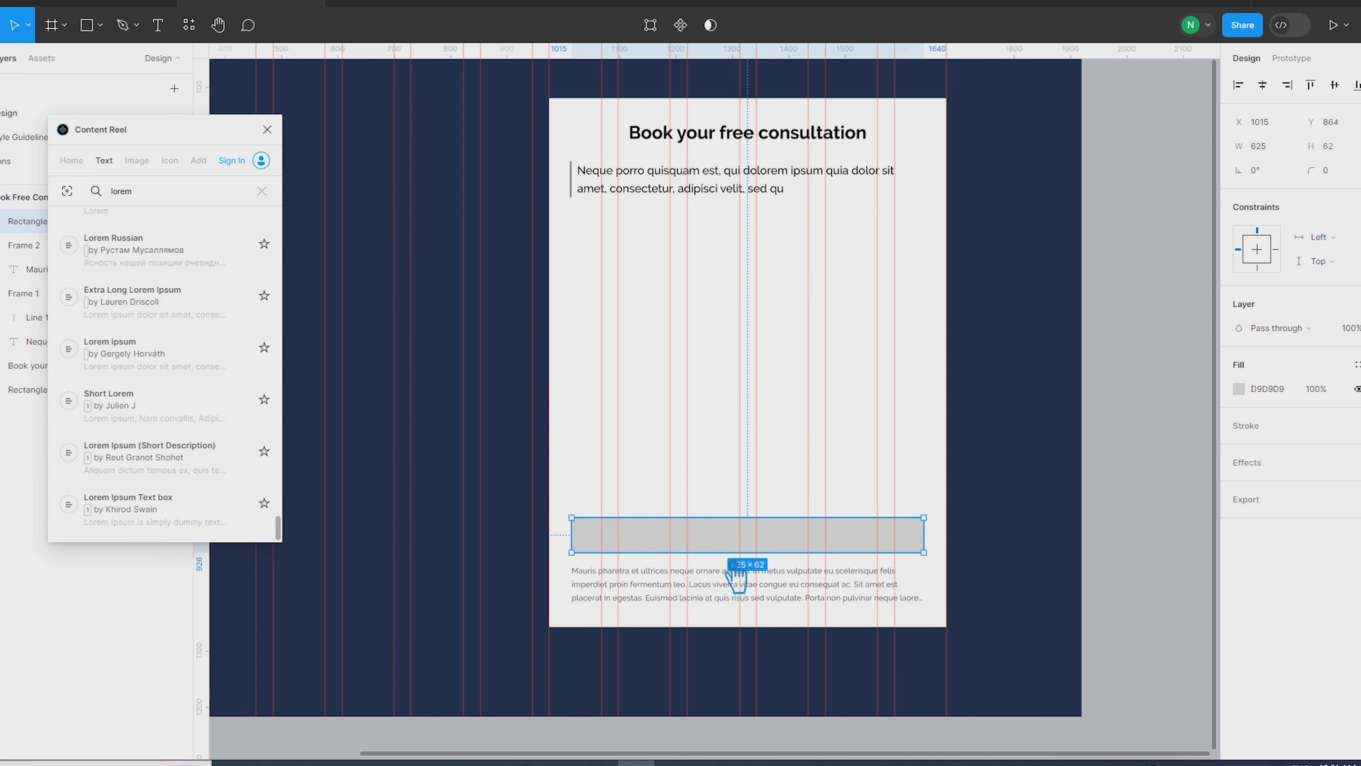
# Step: Fill the new rectangle with the blue 3F6DC6, based on the colour sampled from the navy background
pyautogui.press('i')
pyautogui.click(511, 392)
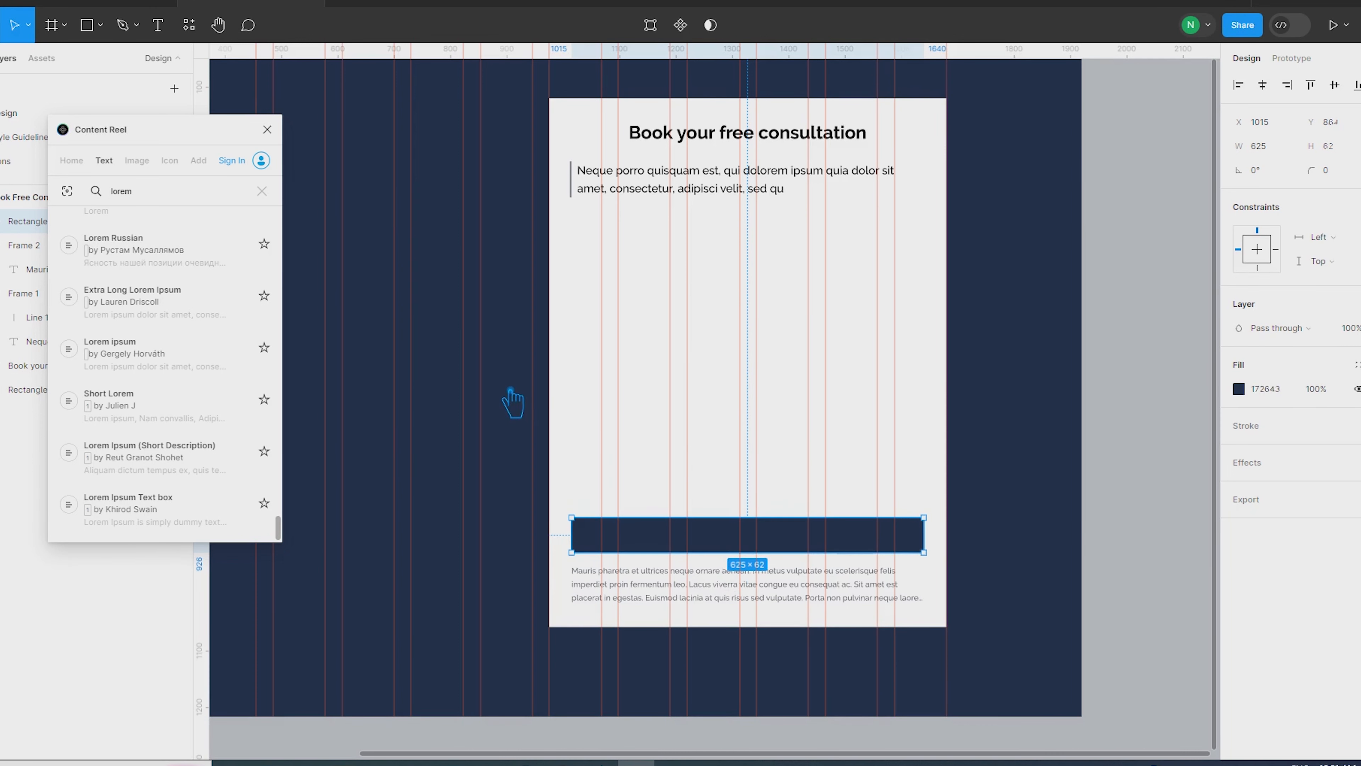
pyautogui.click(1249, 397)
pyautogui.moveTo(1148, 481); pyautogui.dragTo(1188, 408)
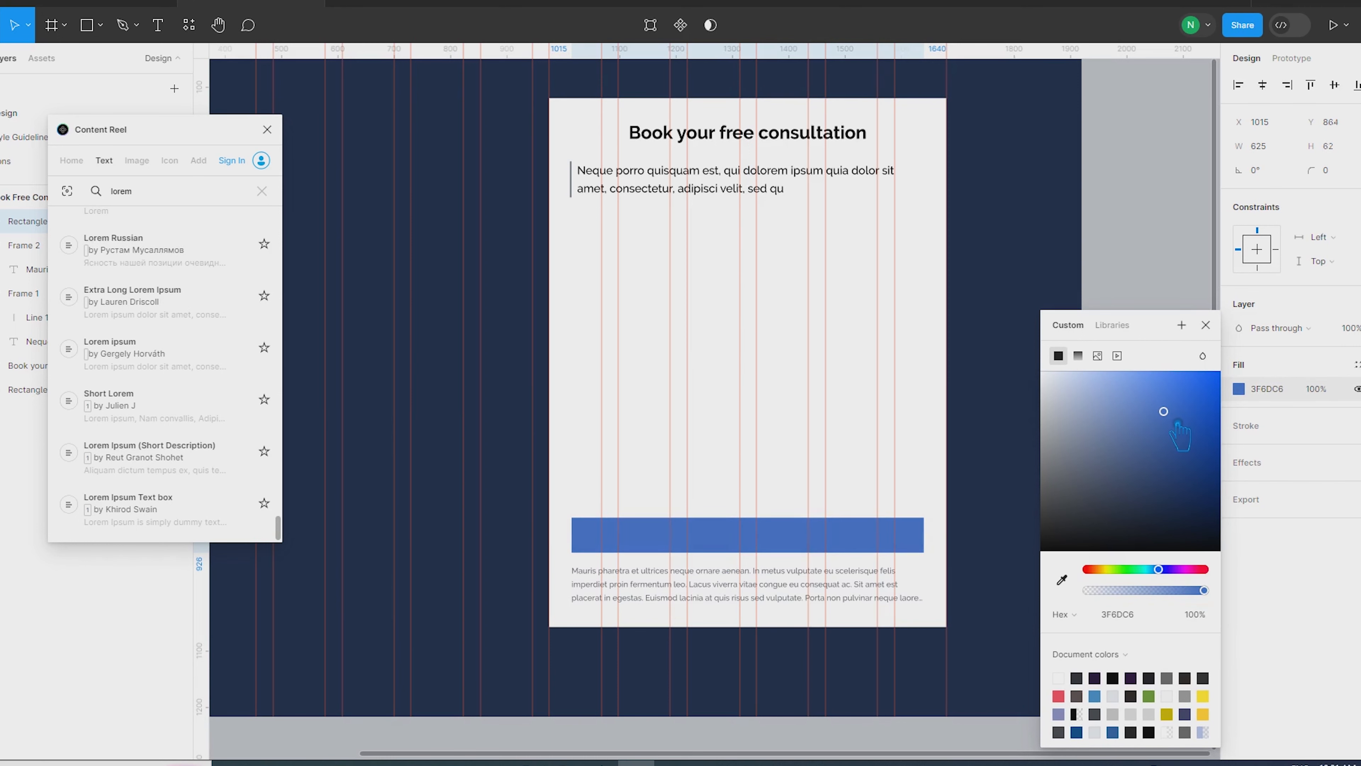
pyautogui.click(952, 457)
# Step: Add the white text label "Book a Demo" on the blue rectangle
pyautogui.scroll(2, 643, 553)
pyautogui.click(690, 517)
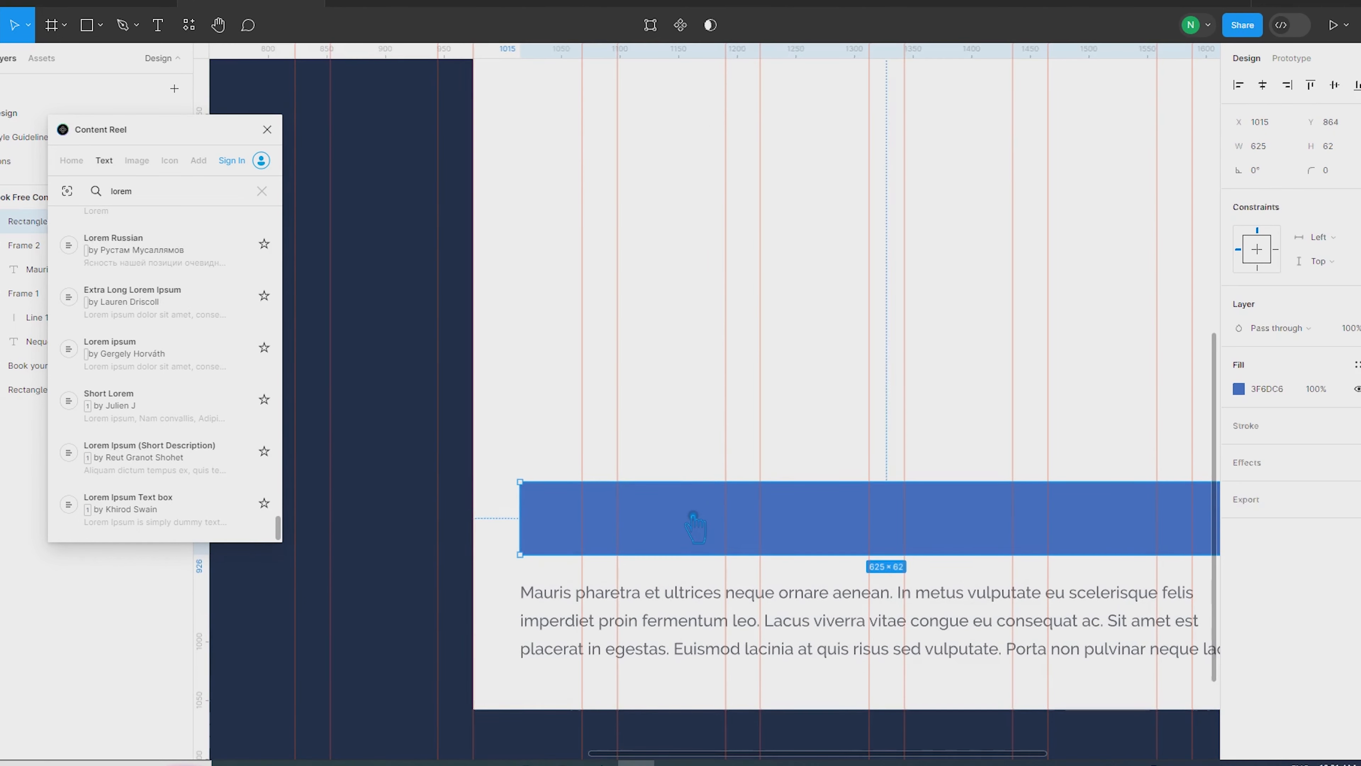
pyautogui.click(158, 25)
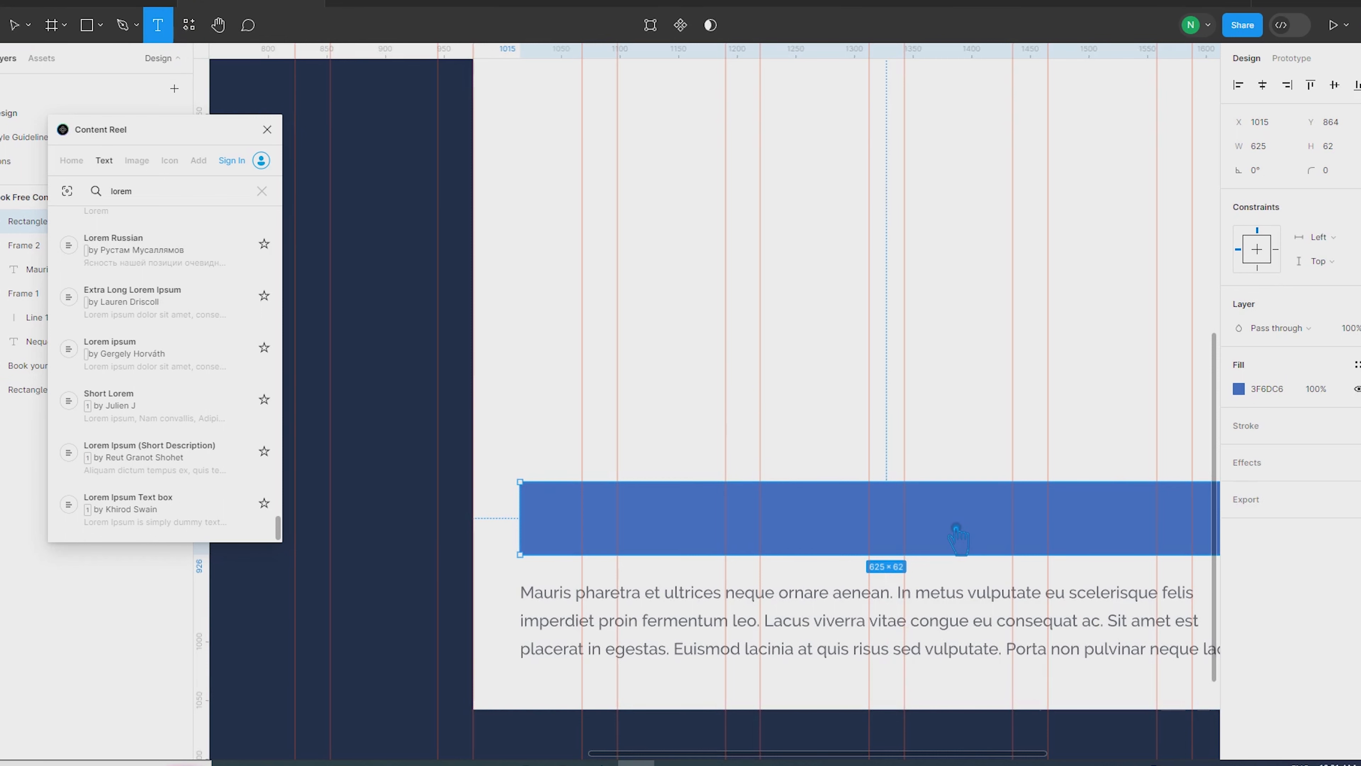
pyautogui.click(944, 528)
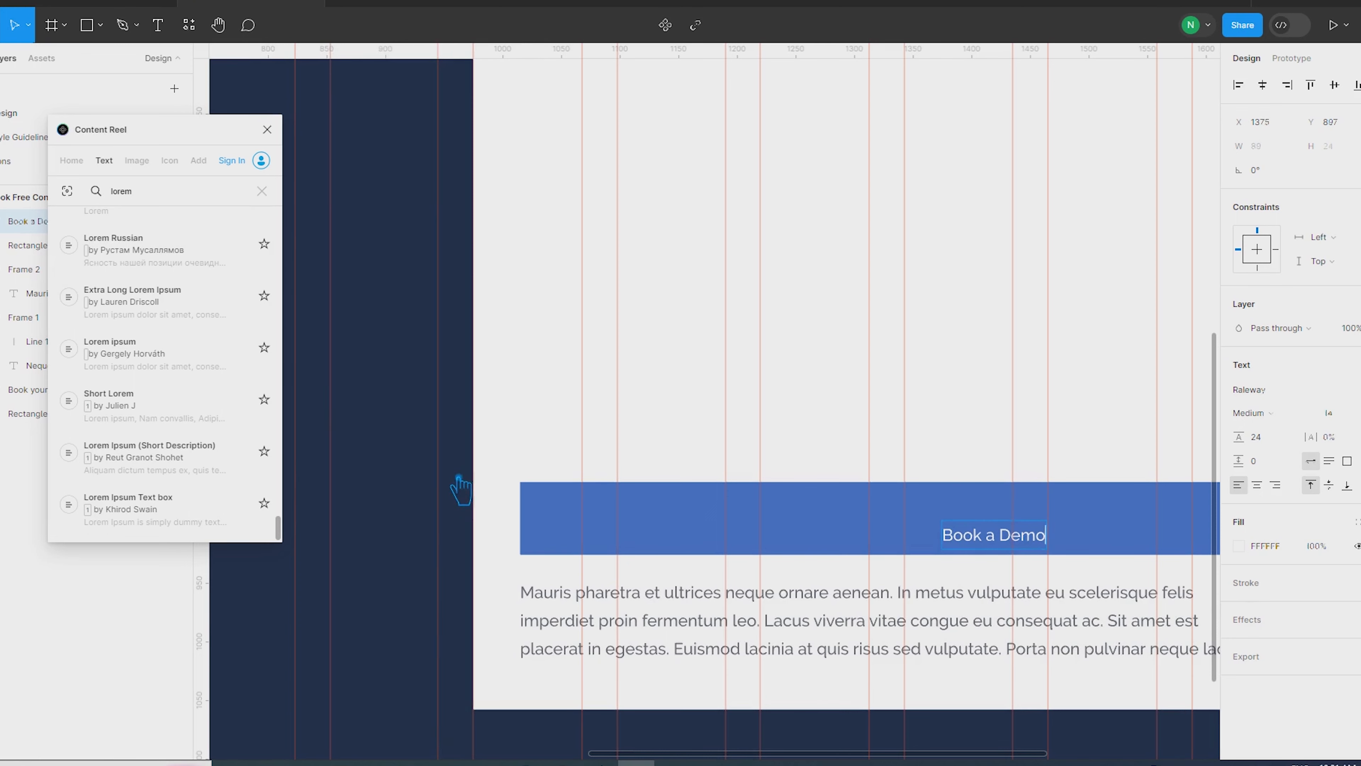
pyautogui.scroll(-2, 458, 476)
# Step: Centre the "Book a Demo" label horizontally and vertically on the blue rectangle
pyautogui.click(1200, 566)
pyautogui.keyDown('shift'); pyautogui.click(617, 503); pyautogui.keyUp('shift')
pyautogui.click(1262, 85)
pyautogui.click(1334, 85)
pyautogui.click(1109, 535)
# Step: Set the "Book a Demo" label's font size to 20 and its weight to Bold
pyautogui.click(693, 504)
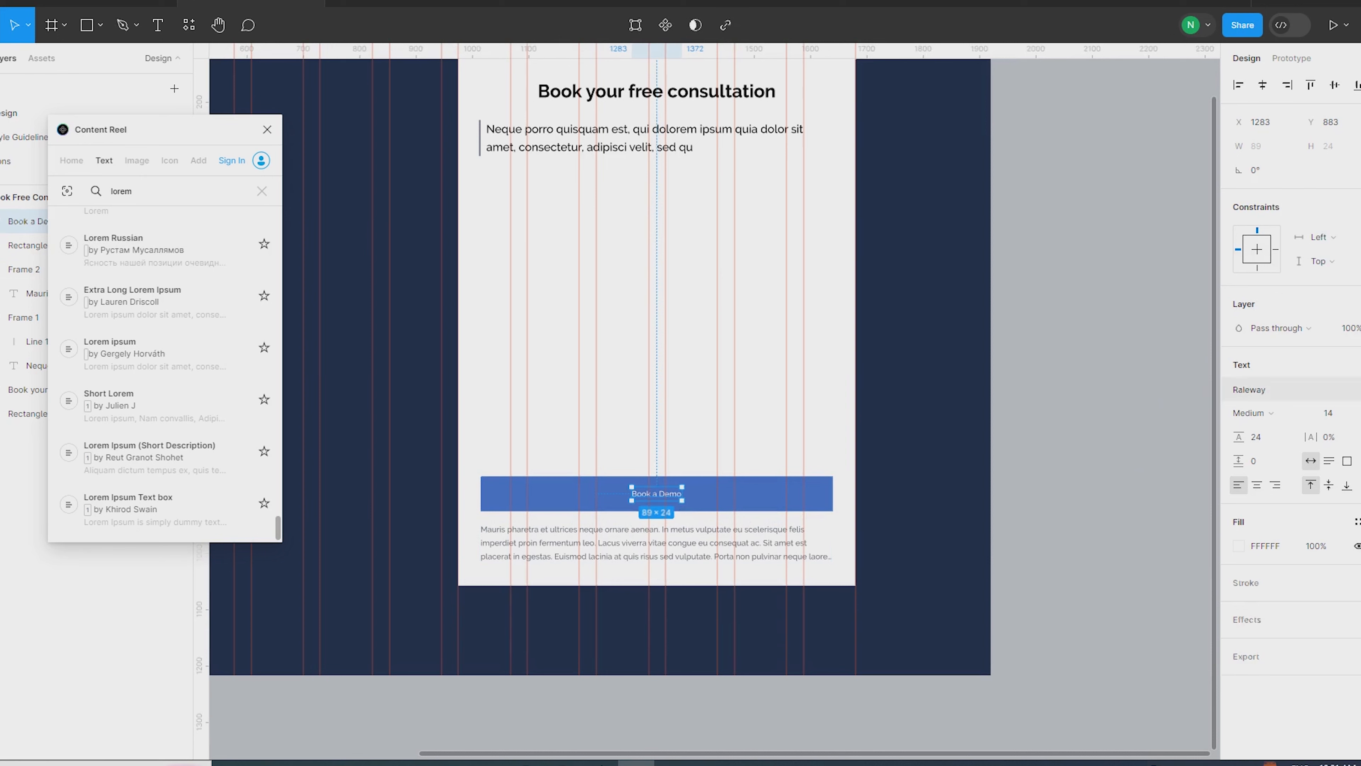
pyautogui.click(1327, 412)
pyautogui.click(1334, 471)
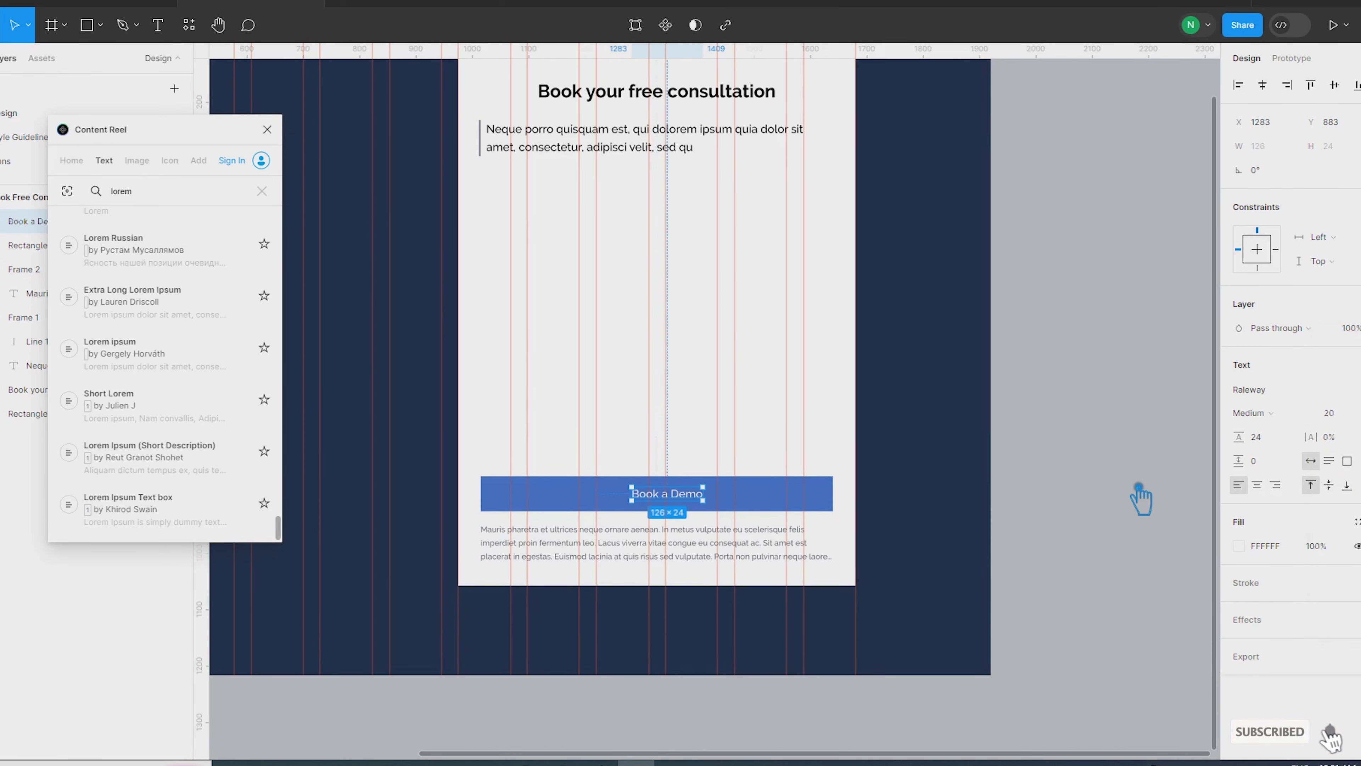
pyautogui.click(1250, 413)
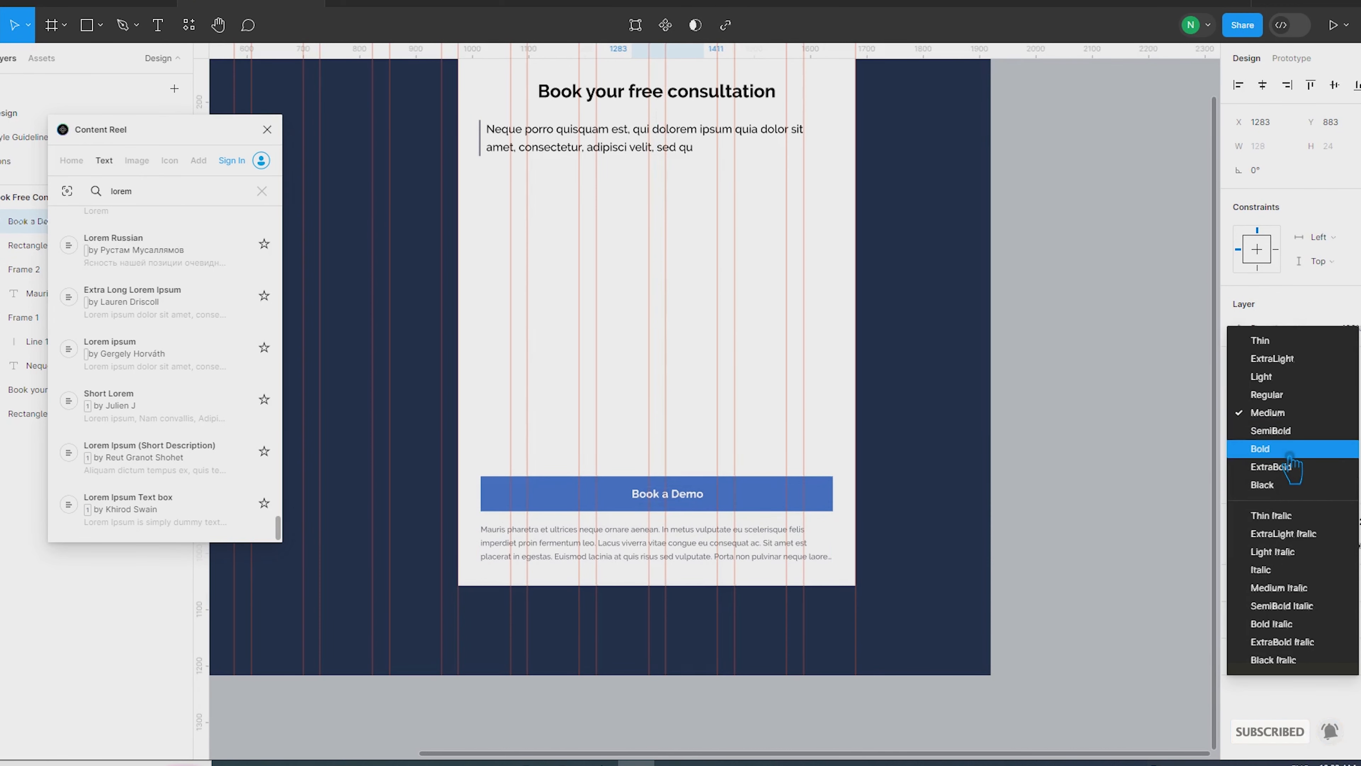
pyautogui.click(1260, 449)
# Step: Recentre the enlarged "Book a Demo" label horizontally on the blue rectangle
pyautogui.keyDown('shift'); pyautogui.click(772, 502); pyautogui.keyUp('shift')
pyautogui.click(1278, 84)
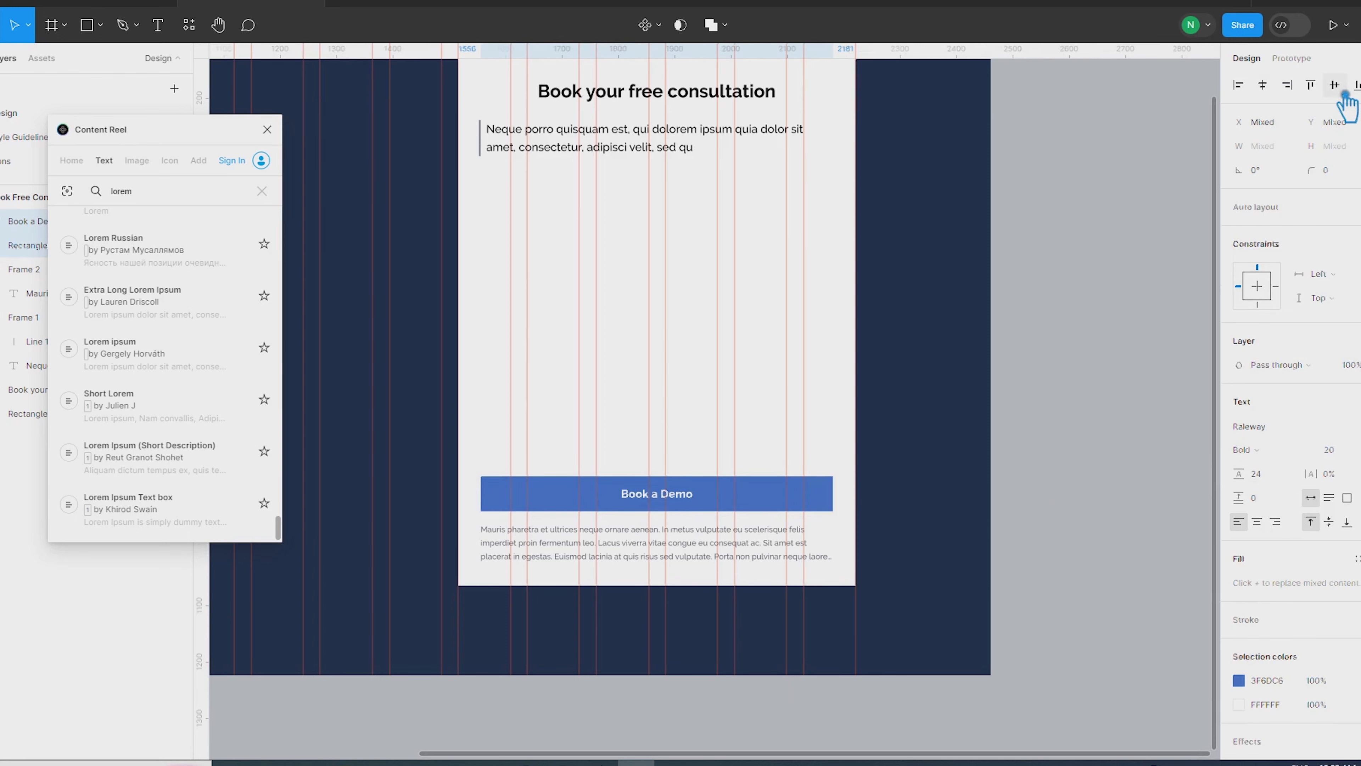
pyautogui.click(1085, 507)
pyautogui.moveTo(1089, 513); pyautogui.dragTo(1209, 542)
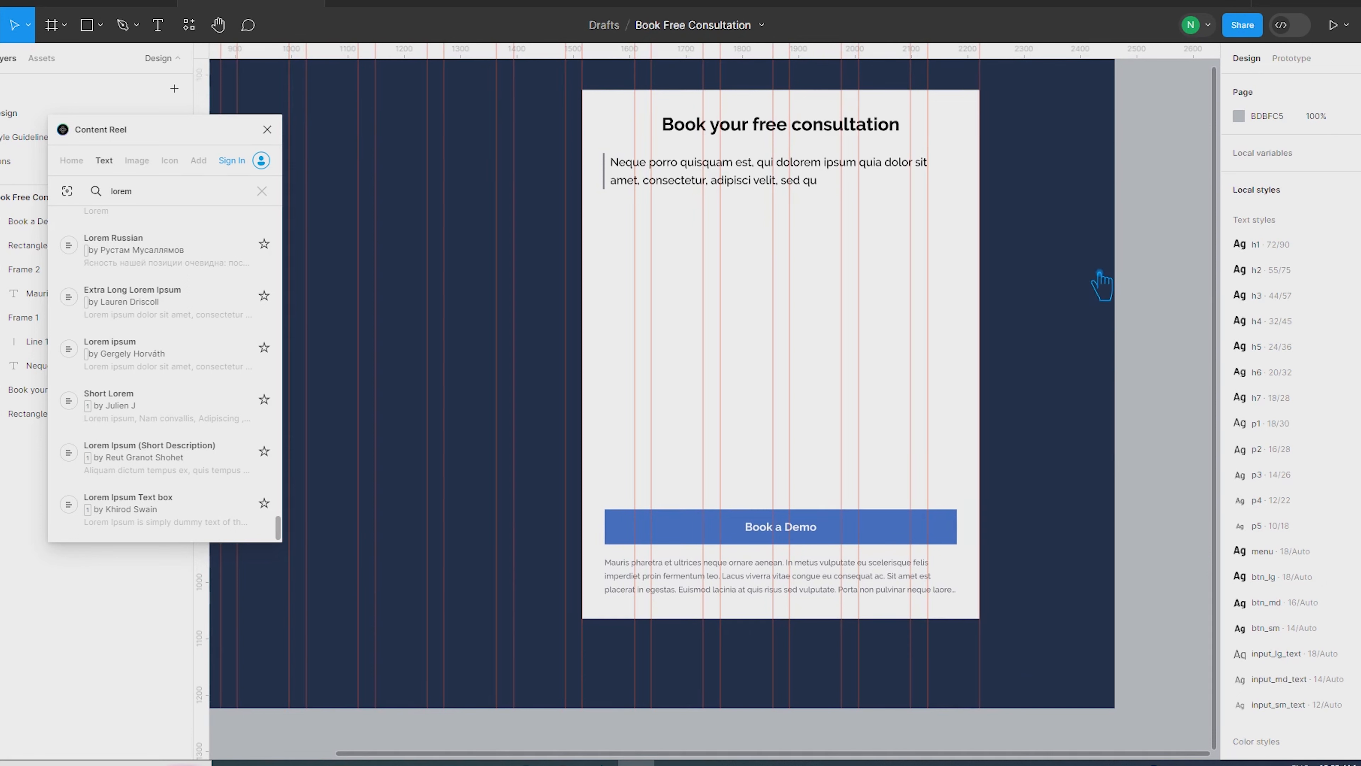
# Step: Raise the blue rectangle's upper edge to make it 64 high and centre the label vertically on it
pyautogui.click(811, 531)
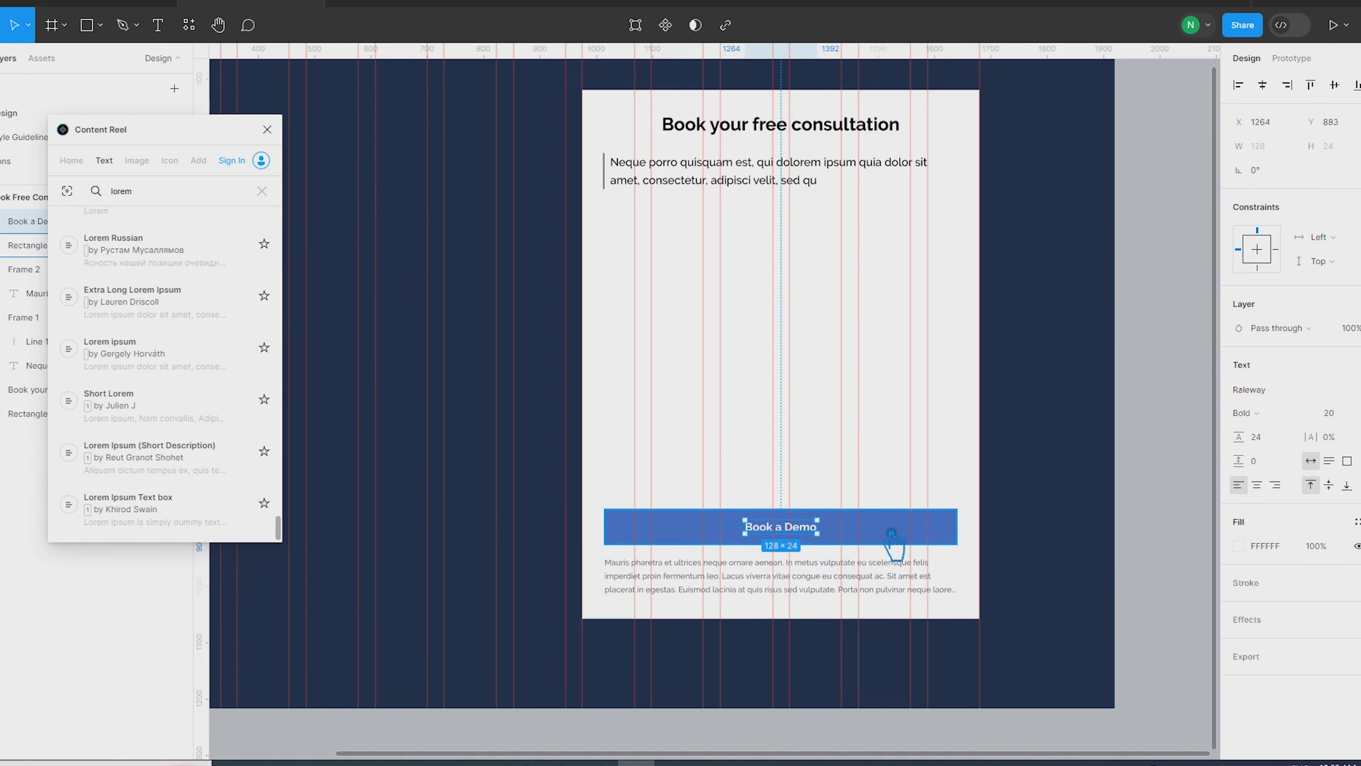
pyautogui.scroll(5, 896, 547)
pyautogui.click(898, 498)
pyautogui.scroll(8, 845, 486)
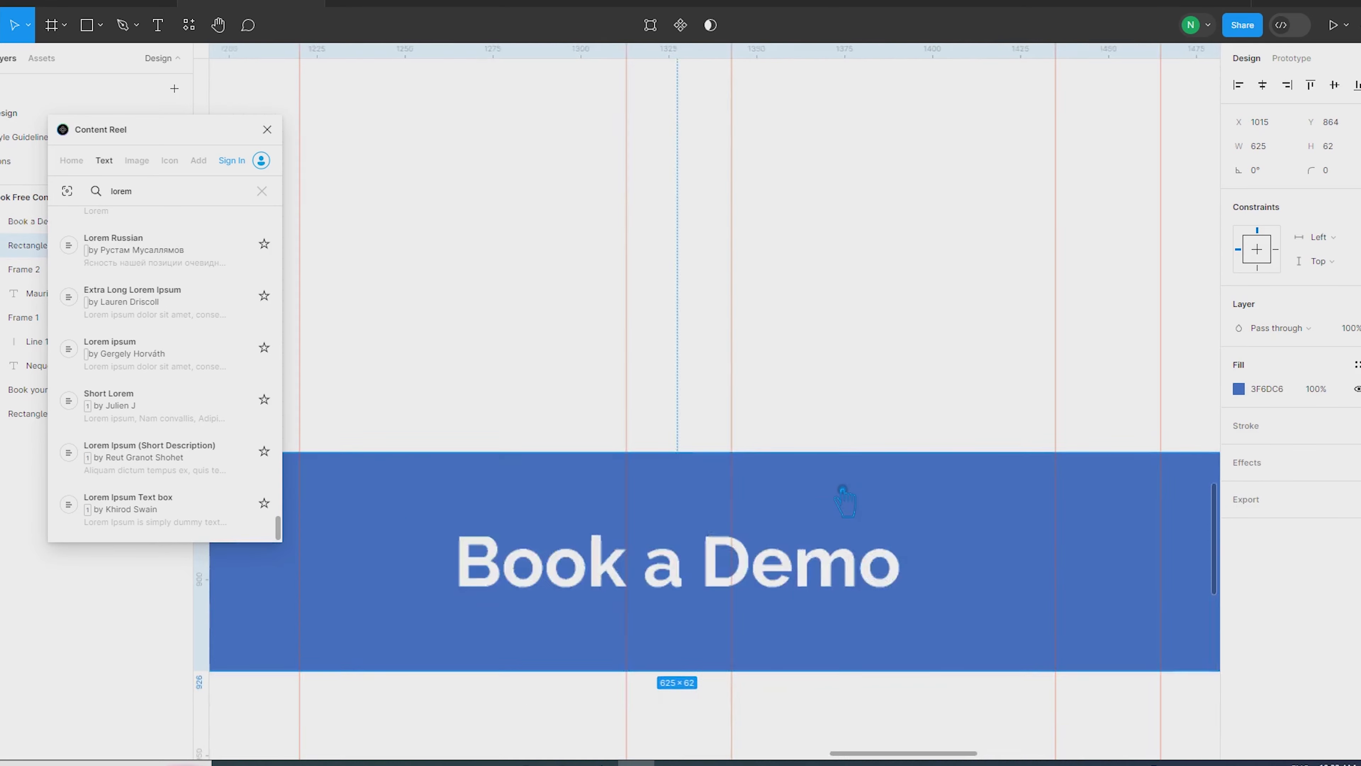
pyautogui.moveTo(701, 397); pyautogui.dragTo(701, 374)
pyautogui.scroll(-7, 703, 382)
pyautogui.keyDown('shift'); pyautogui.click(715, 447); pyautogui.keyUp('shift')
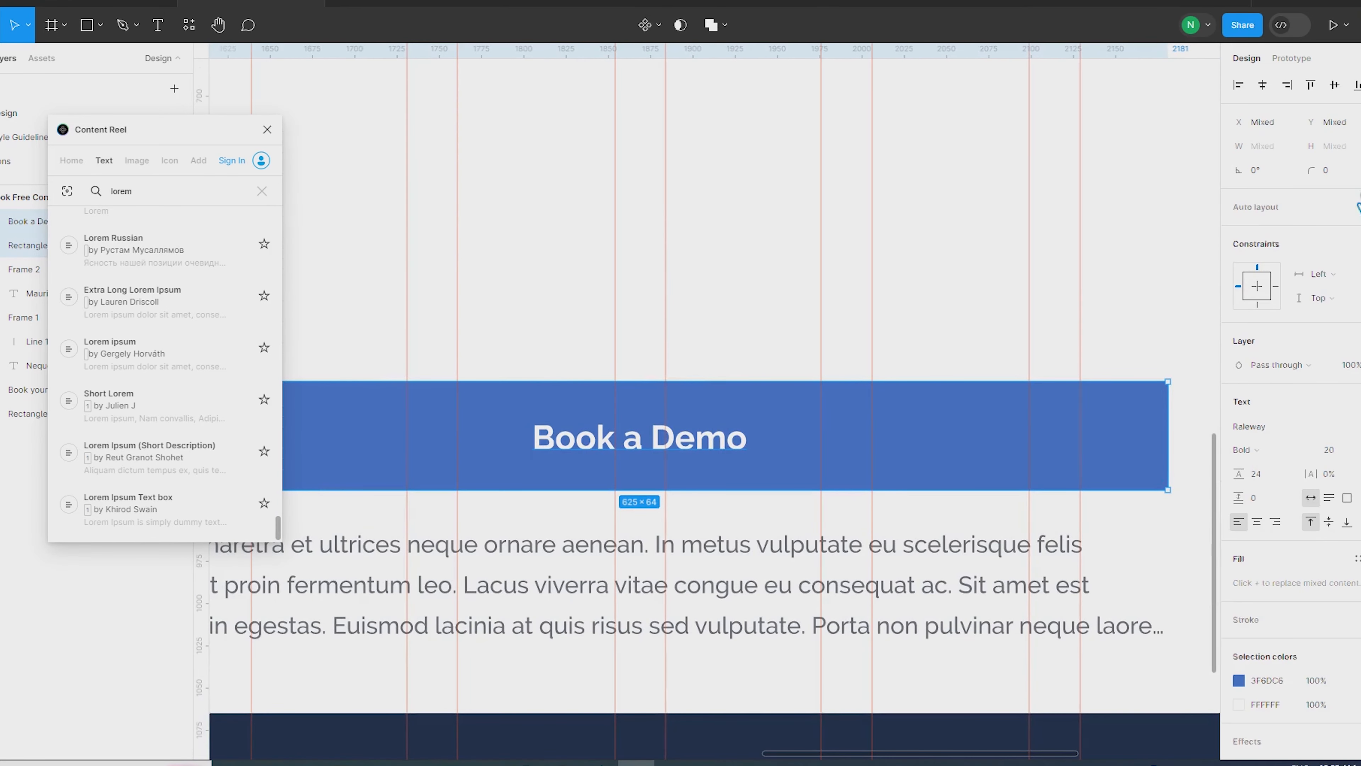
pyautogui.scroll(-2, 1017, 316)
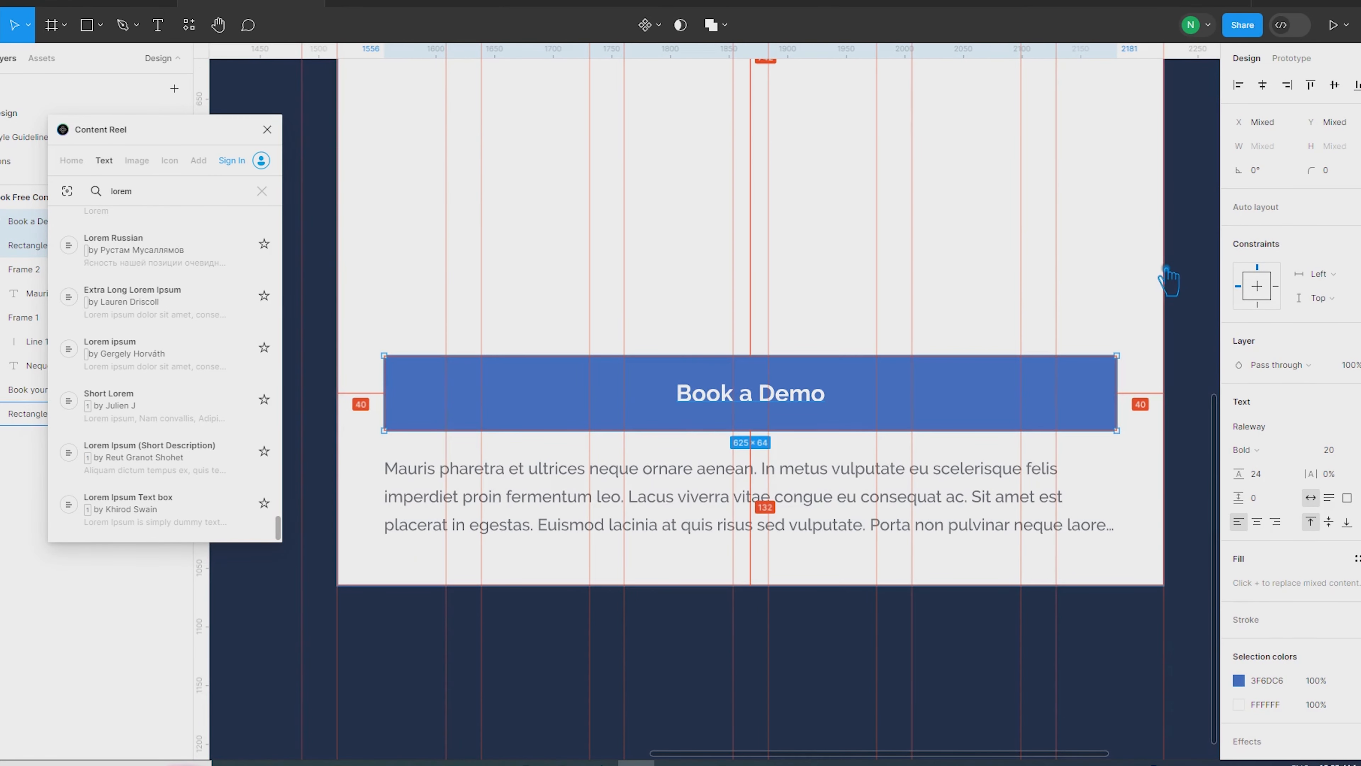
# Step: Stretch the label's text box to X 1045 and width 565, and centre-align its text
pyautogui.click(691, 408)
pyautogui.moveTo(691, 409); pyautogui.dragTo(435, 409)
pyautogui.click(1257, 484)
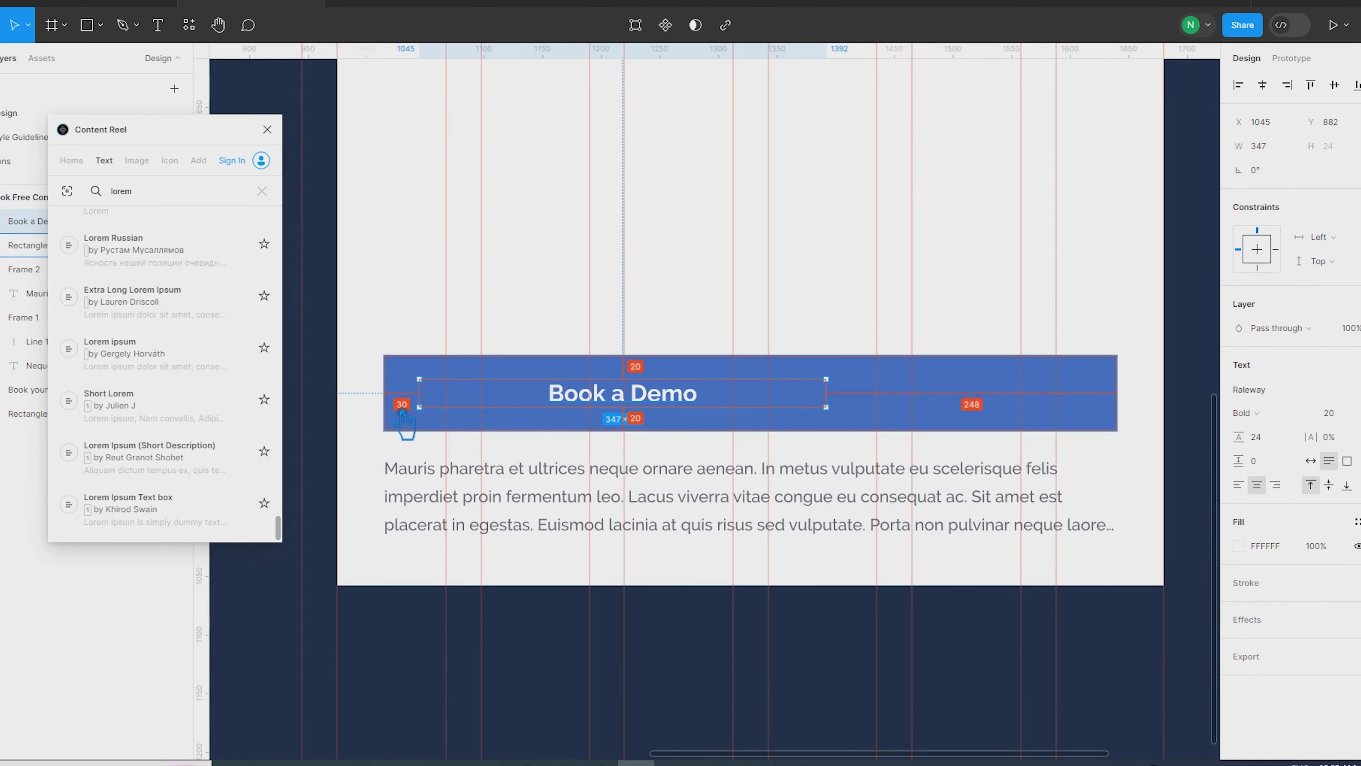
pyautogui.moveTo(827, 400); pyautogui.dragTo(1093, 419)
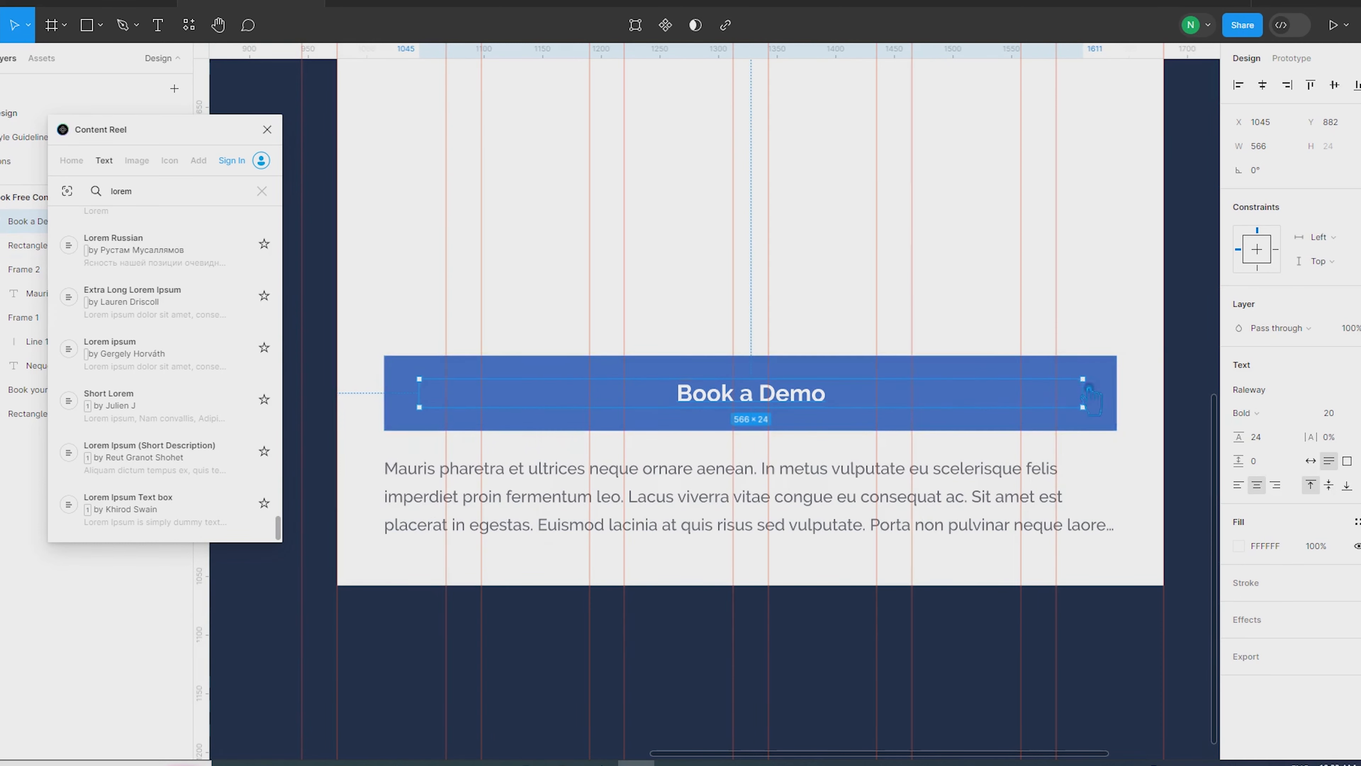
pyautogui.scroll(5, 1115, 432)
pyautogui.scroll(-5, 1115, 470)
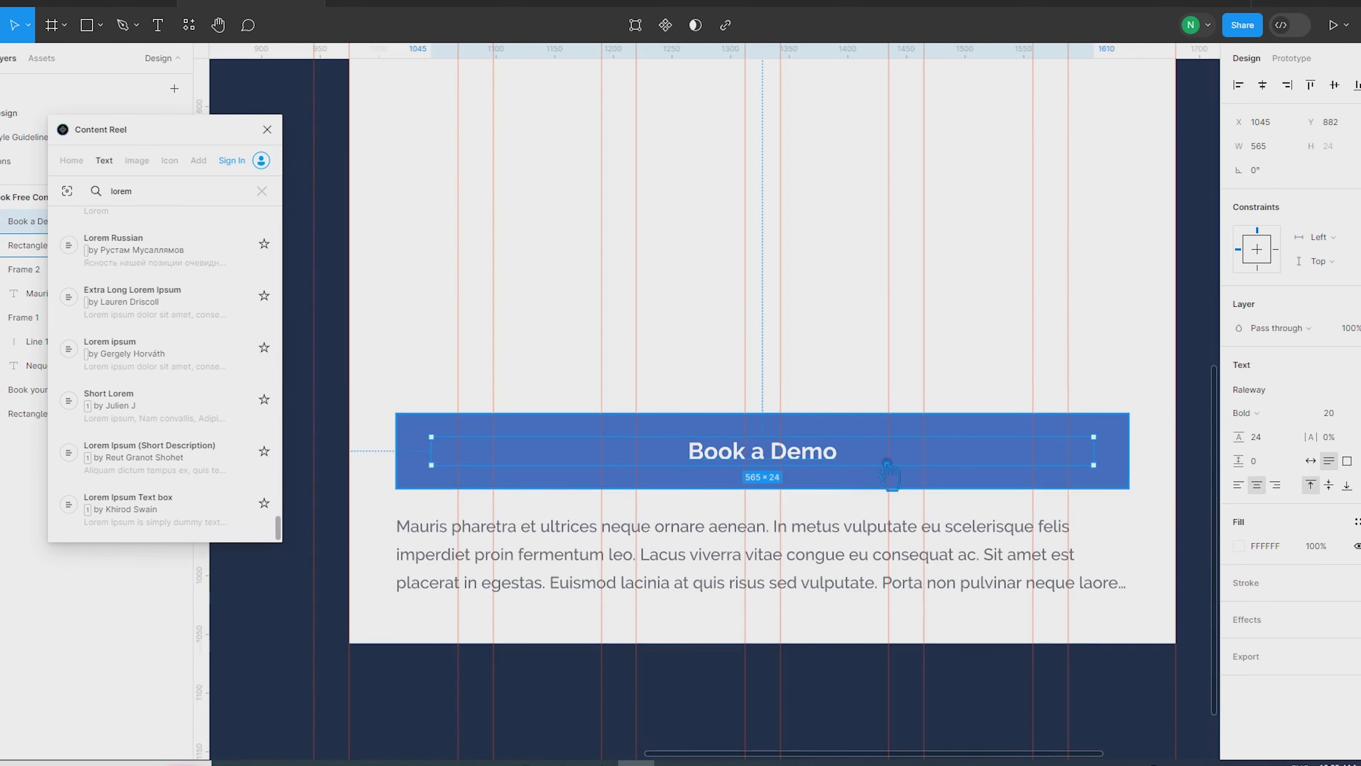
# Step: Combine the "Book a Demo" label and the blue rectangle into an auto layout button frame
pyautogui.keyDown('shift'); pyautogui.click(811, 434); pyautogui.keyUp('shift')
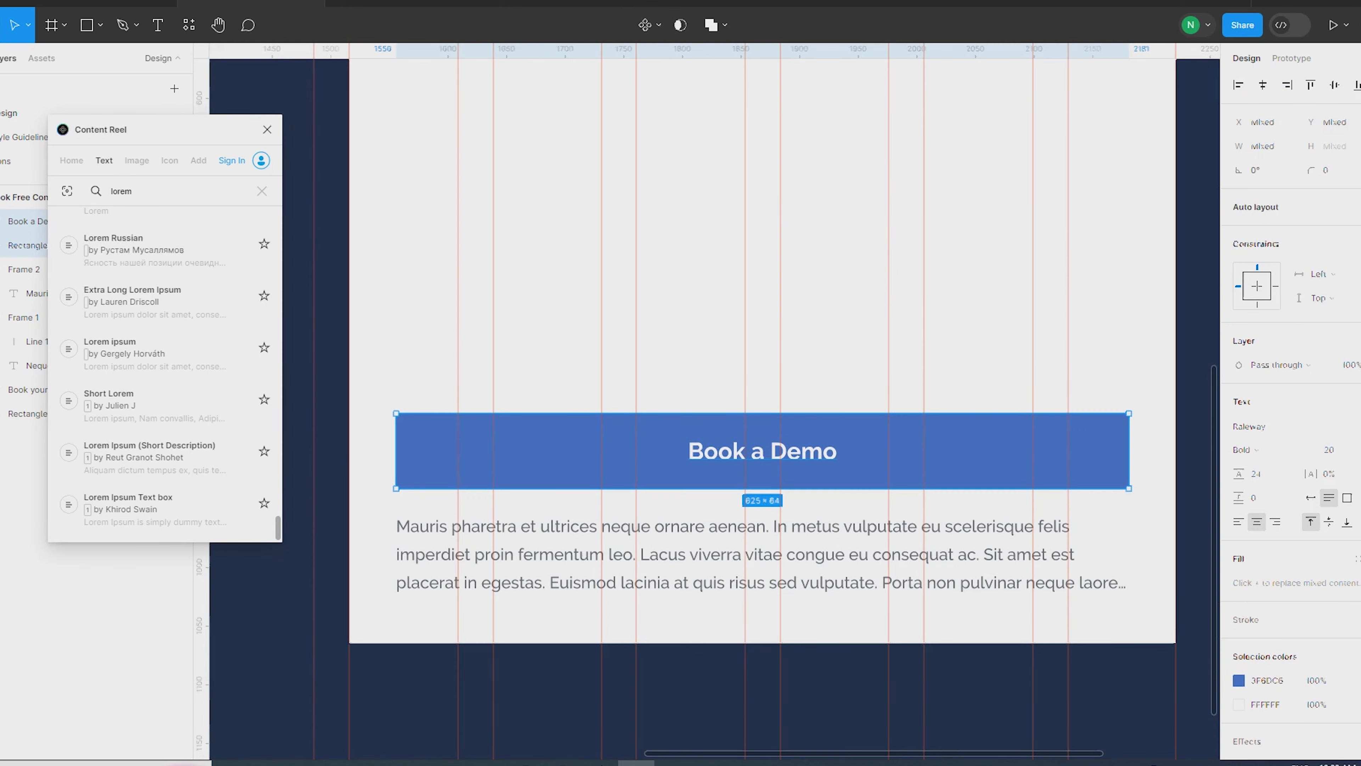
pyautogui.hotkey('shift', 'a')
pyautogui.moveTo(617, 450); pyautogui.dragTo(1143, 477)
pyautogui.scroll(-3, 1170, 466)
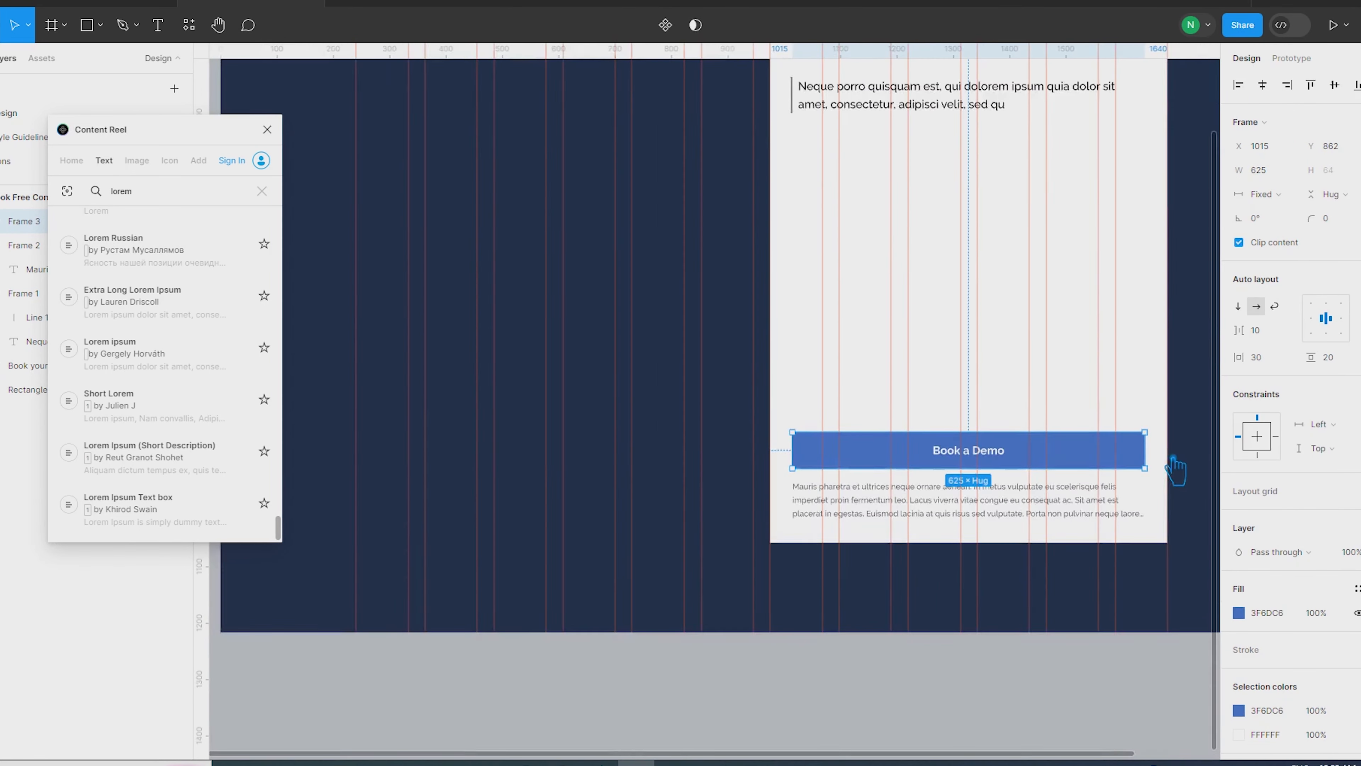
pyautogui.click(1140, 642)
pyautogui.moveTo(1140, 642); pyautogui.dragTo(843, 639)
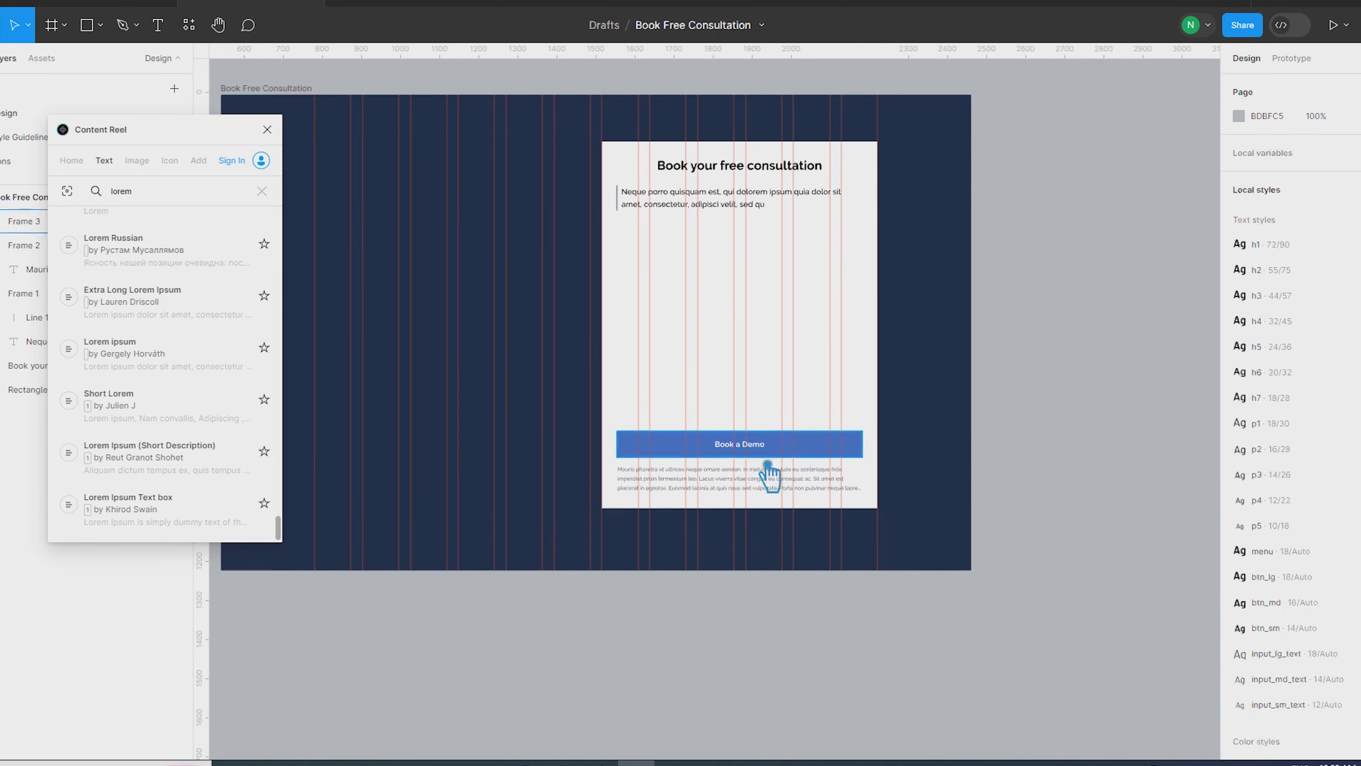
pyautogui.click(750, 448)
pyautogui.keyDown('shift'); pyautogui.click(720, 486); pyautogui.keyUp('shift')
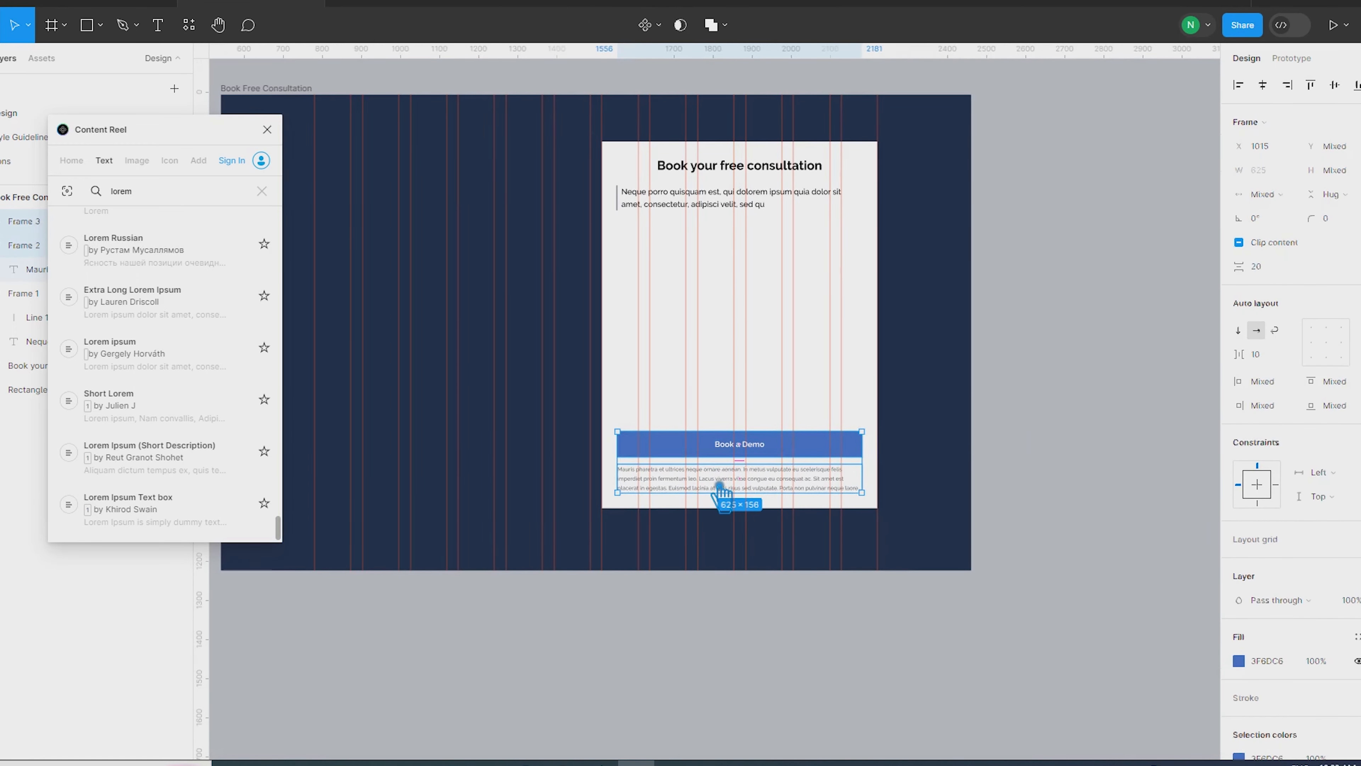
pyautogui.click(1111, 375)
# Step: Duplicate the "Book a Demo" button frame and move the copy to Y 326, below the intro paragraph
pyautogui.click(781, 444)
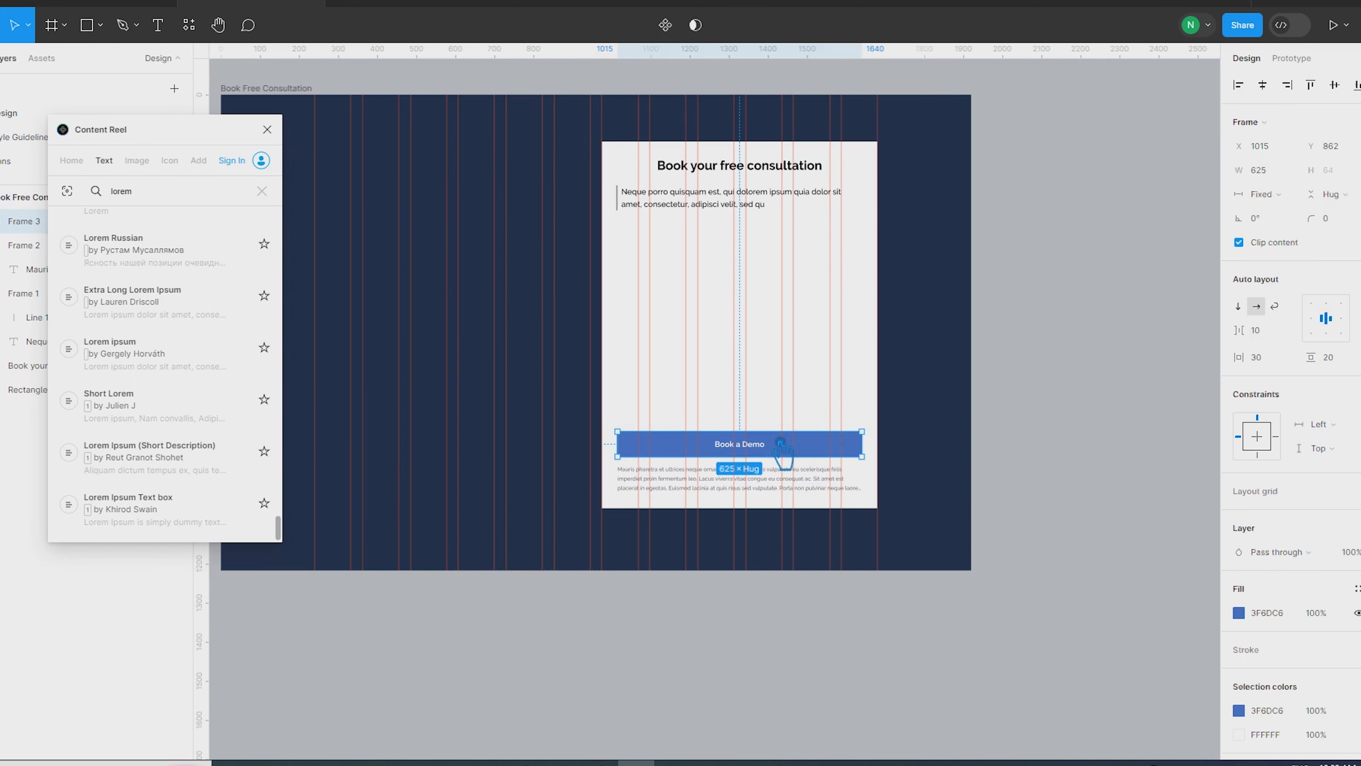
pyautogui.hotkey('ctrl', 'd')
pyautogui.moveTo(781, 453); pyautogui.dragTo(791, 247)
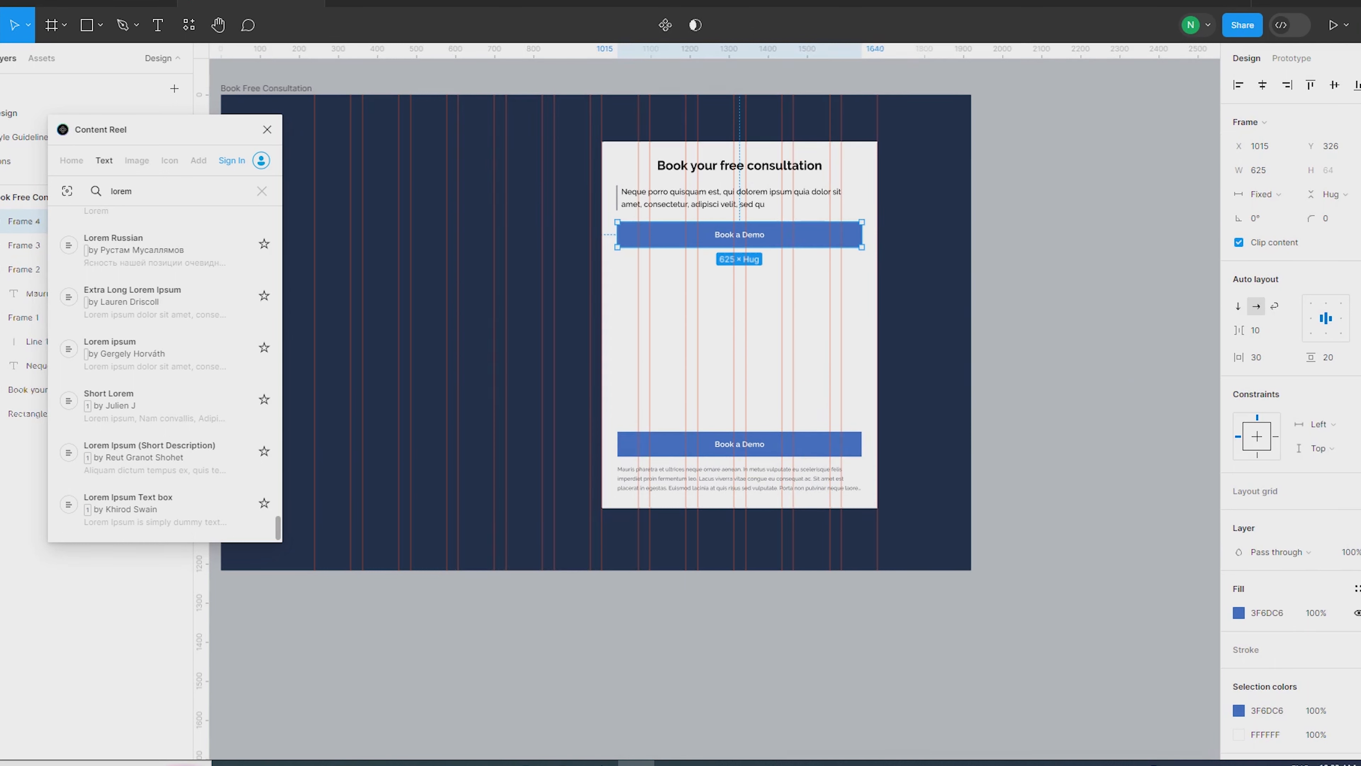
# Step: Replace the upper button copy's fill with a 1 px black inside stroke and sample the background navy for its label
pyautogui.click(1360, 612)
pyautogui.click(1360, 626)
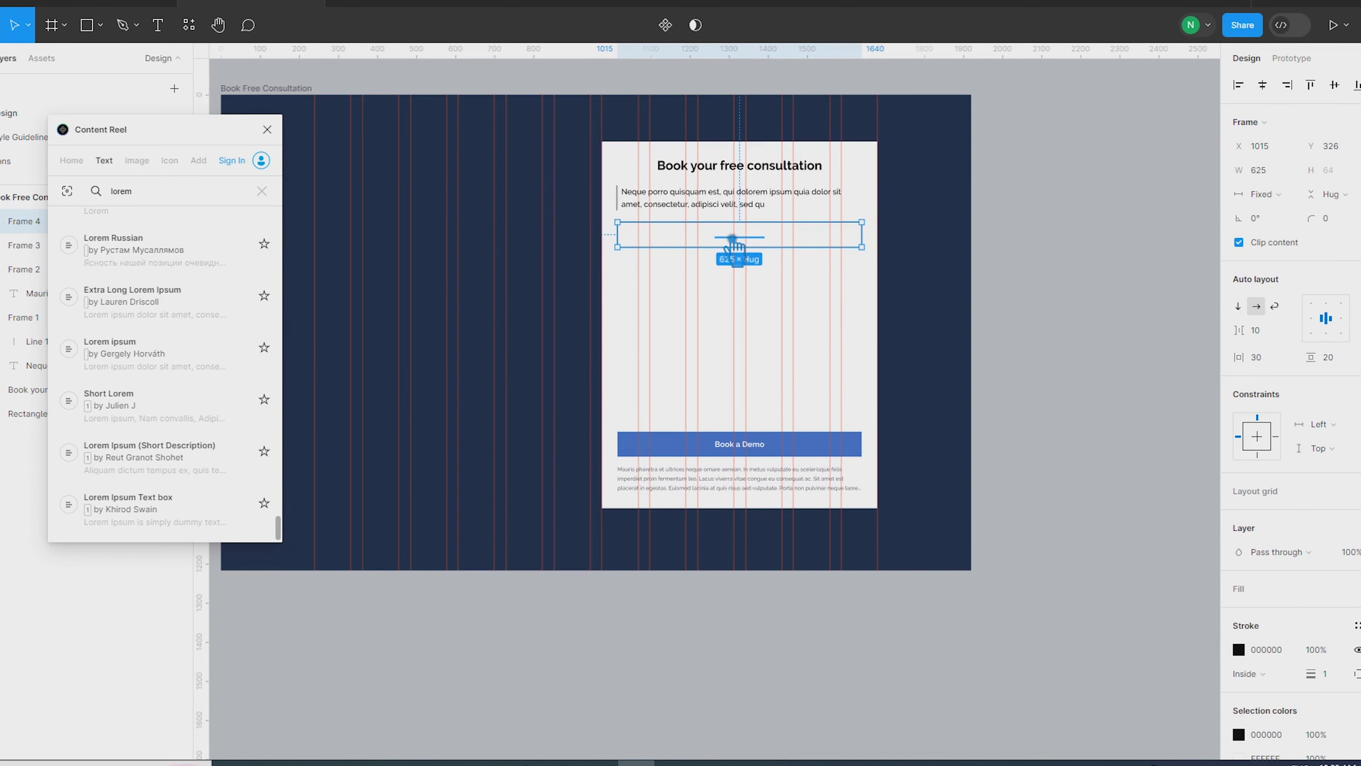
pyautogui.click(733, 238)
pyautogui.click(1238, 473)
pyautogui.click(1063, 574)
pyautogui.click(538, 373)
pyautogui.click(1098, 186)
# Step: Colour the "Book your free consultation" heading with the navy 172643 sampled from the background
pyautogui.click(727, 170)
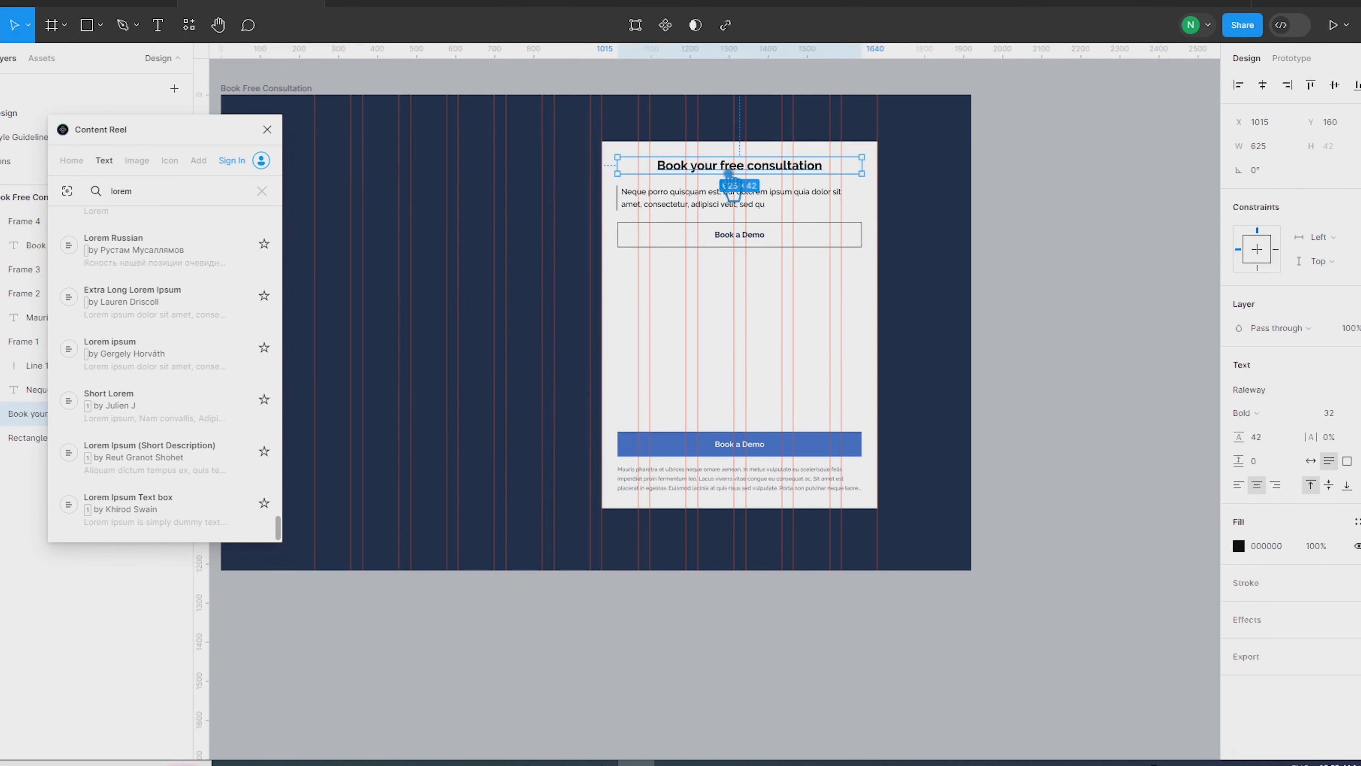
pyautogui.click(1240, 547)
pyautogui.click(1060, 575)
pyautogui.click(538, 371)
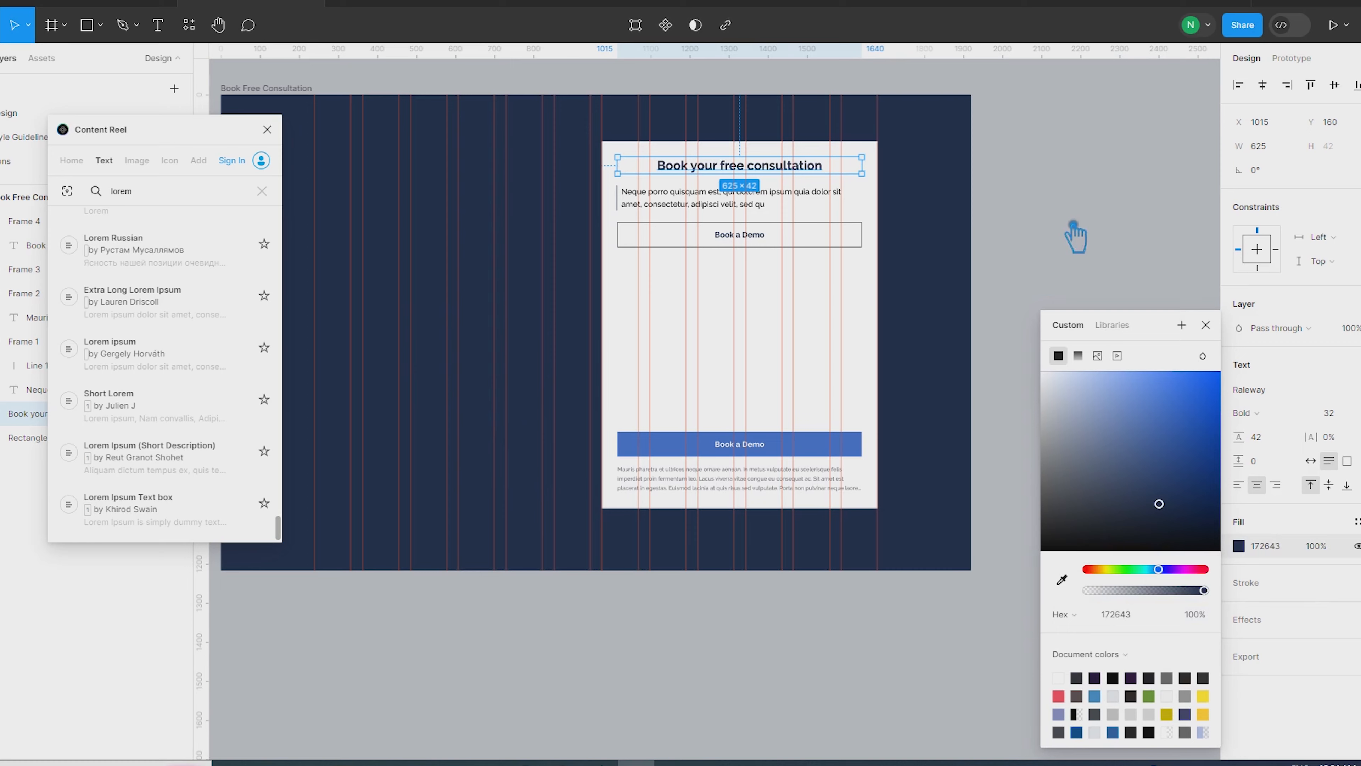
pyautogui.click(1070, 234)
# Step: Sample the background navy for the intro paragraph's text and soften it to a greyer slate shade
pyautogui.scroll(3, 704, 195)
pyautogui.click(720, 228)
pyautogui.click(1240, 473)
pyautogui.click(1061, 574)
pyautogui.click(1002, 253)
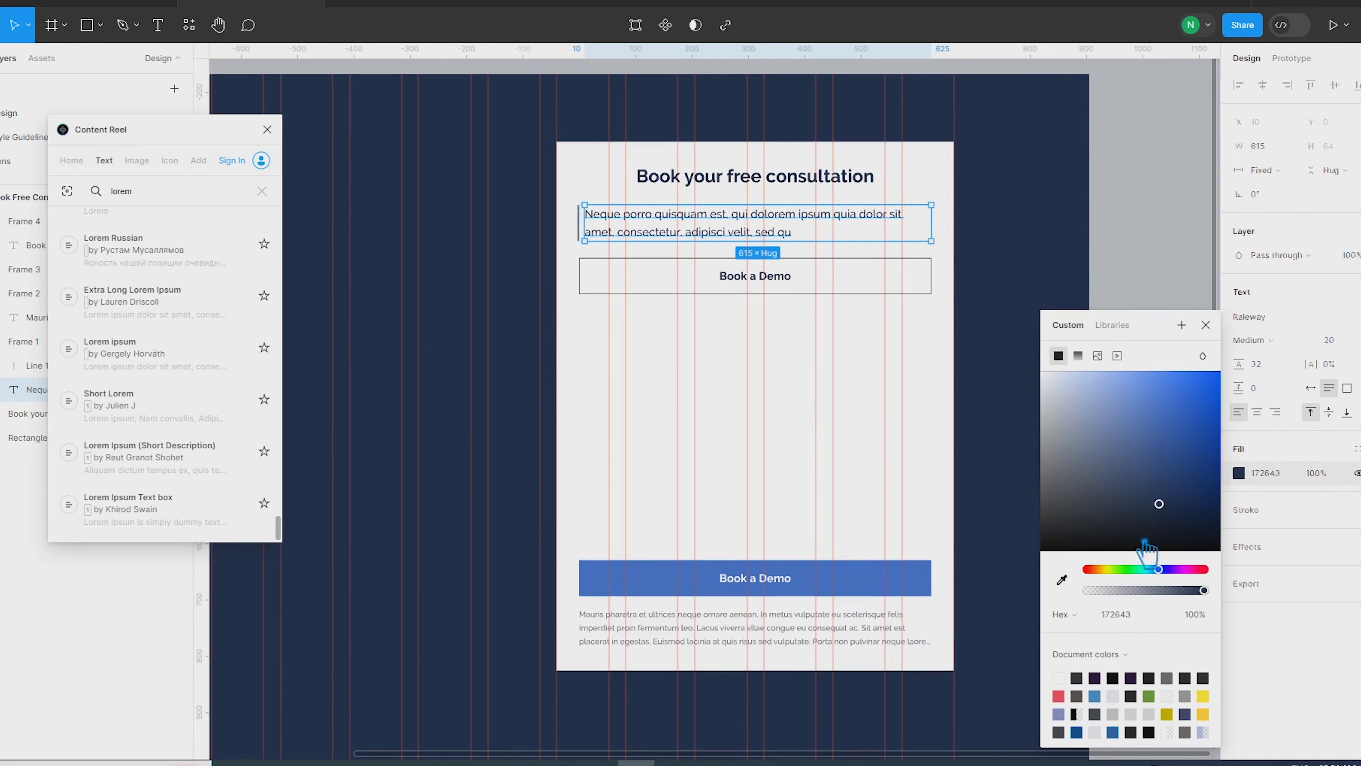
pyautogui.click(1120, 491)
pyautogui.click(1158, 615)
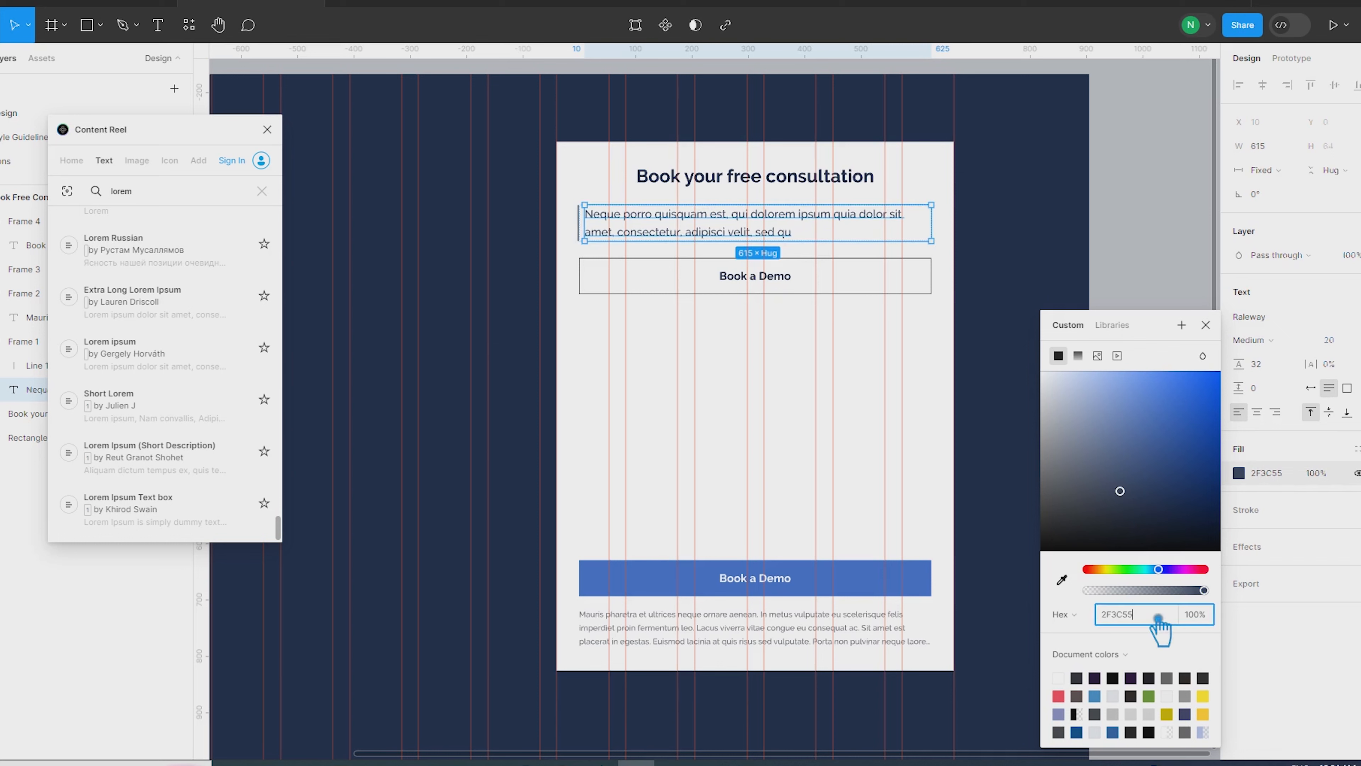
pyautogui.click(1099, 502)
pyautogui.click(1173, 618)
pyautogui.click(1205, 325)
# Step: Set the text colour of the outlined frame's "Book a Demo" label to 2E3645
pyautogui.click(801, 627)
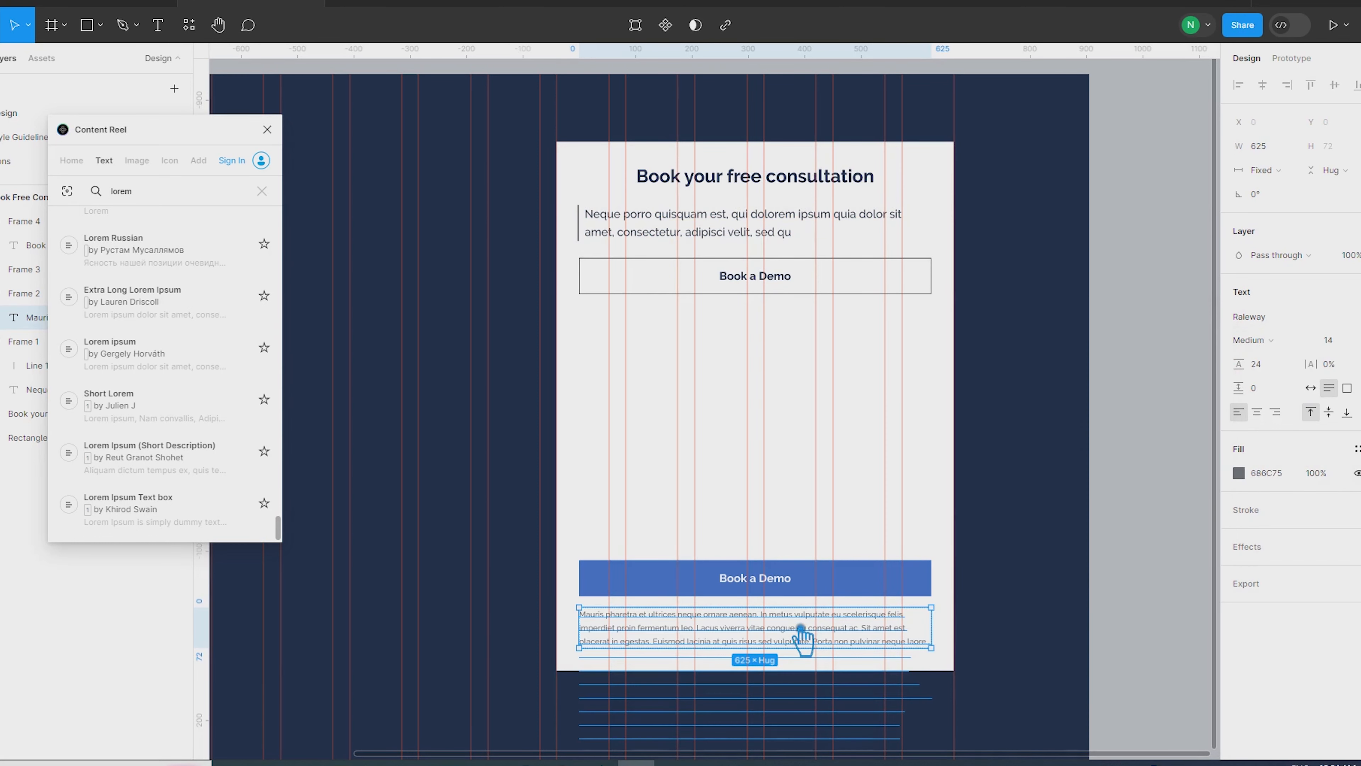
pyautogui.doubleClick(789, 276)
pyautogui.click(1276, 477)
pyautogui.write('2E3645')
pyautogui.press('Return')
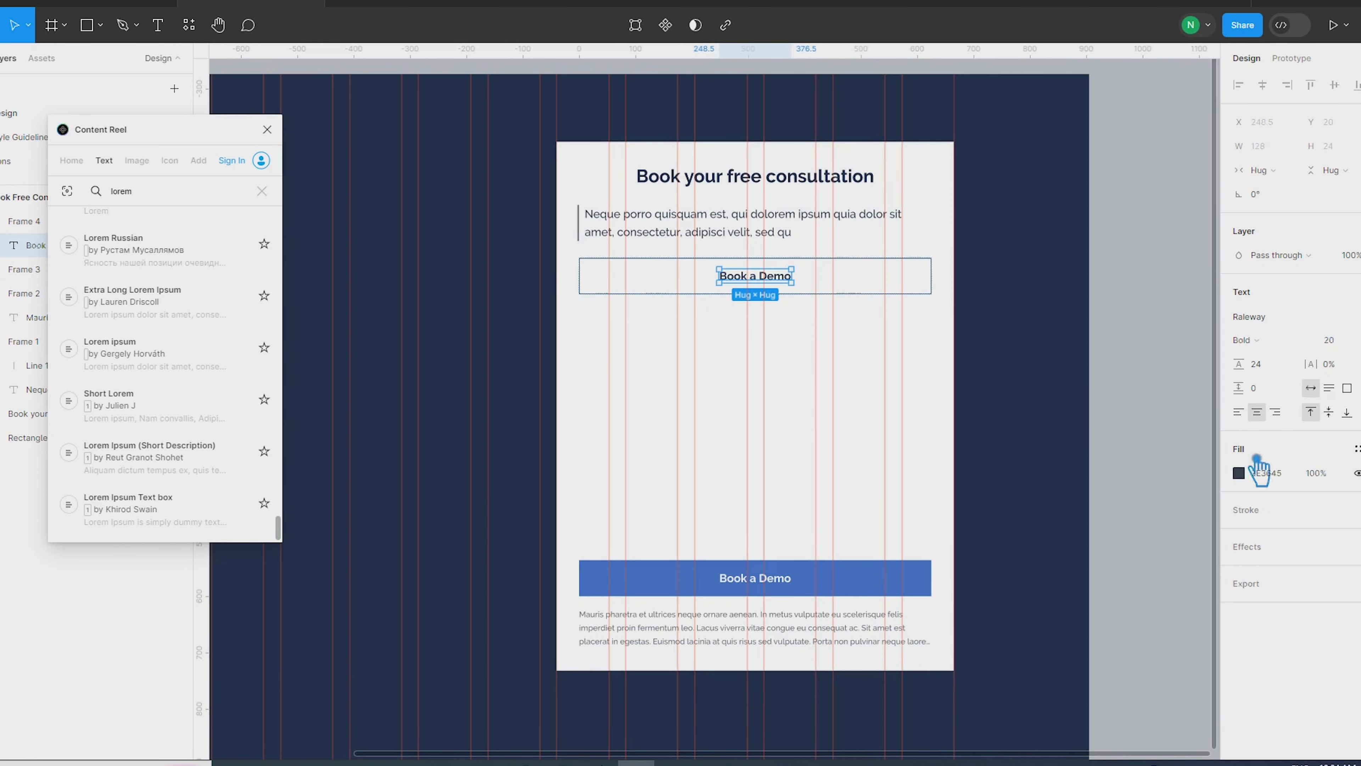
# Step: Recolour the outlined frame's label with the navy 172643 sampled from the background
pyautogui.click(1239, 472)
pyautogui.click(1062, 578)
pyautogui.click(1007, 417)
pyautogui.click(1207, 326)
pyautogui.click(1201, 347)
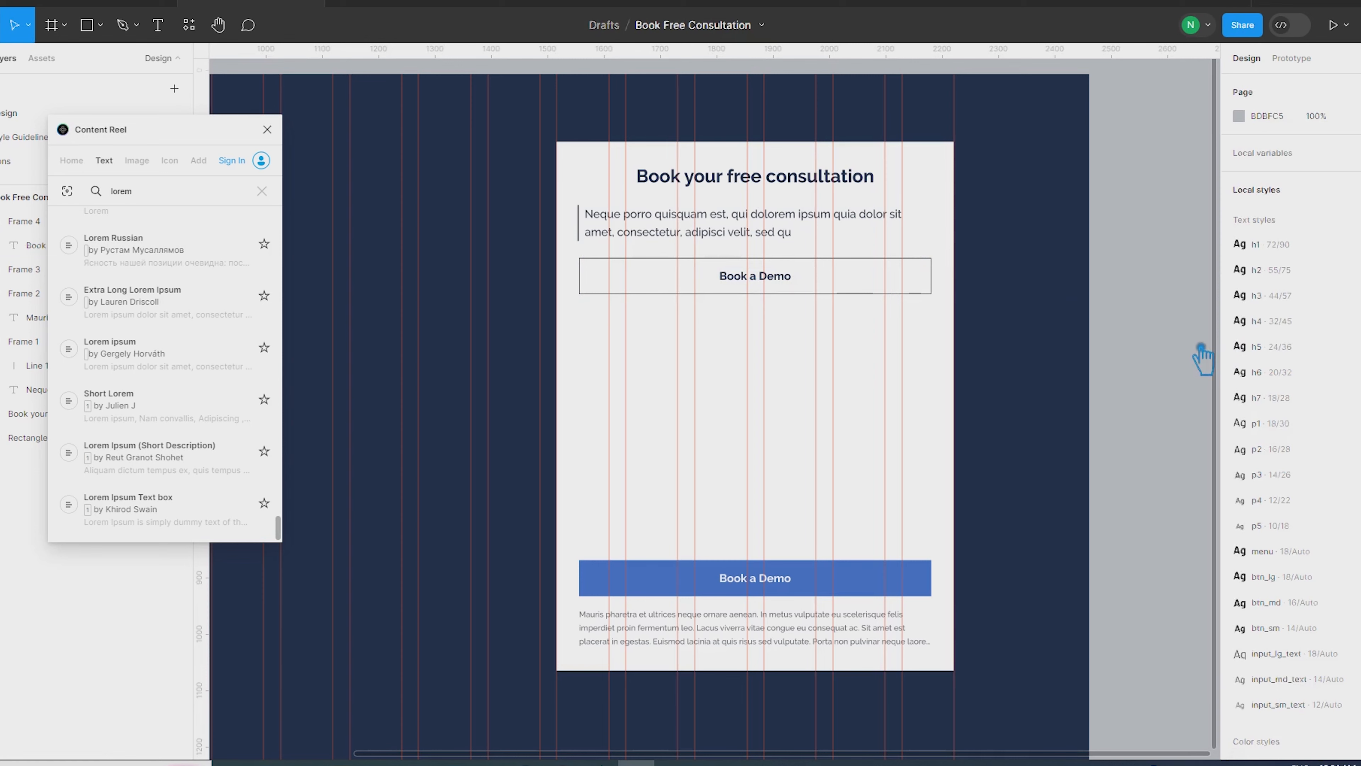
# Step: Left-align the outlined frame's content and make its label a left-aligned text box 565 wide
pyautogui.click(732, 287)
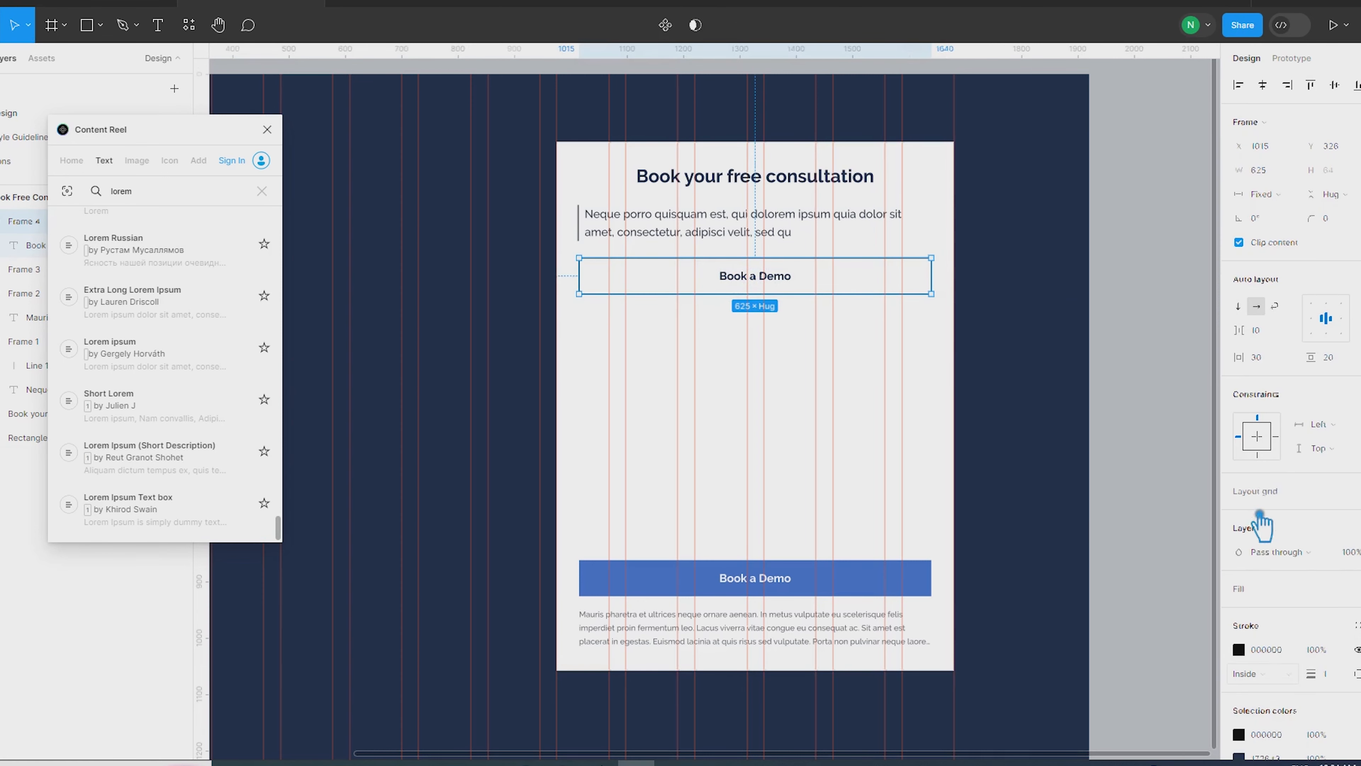
pyautogui.click(1319, 325)
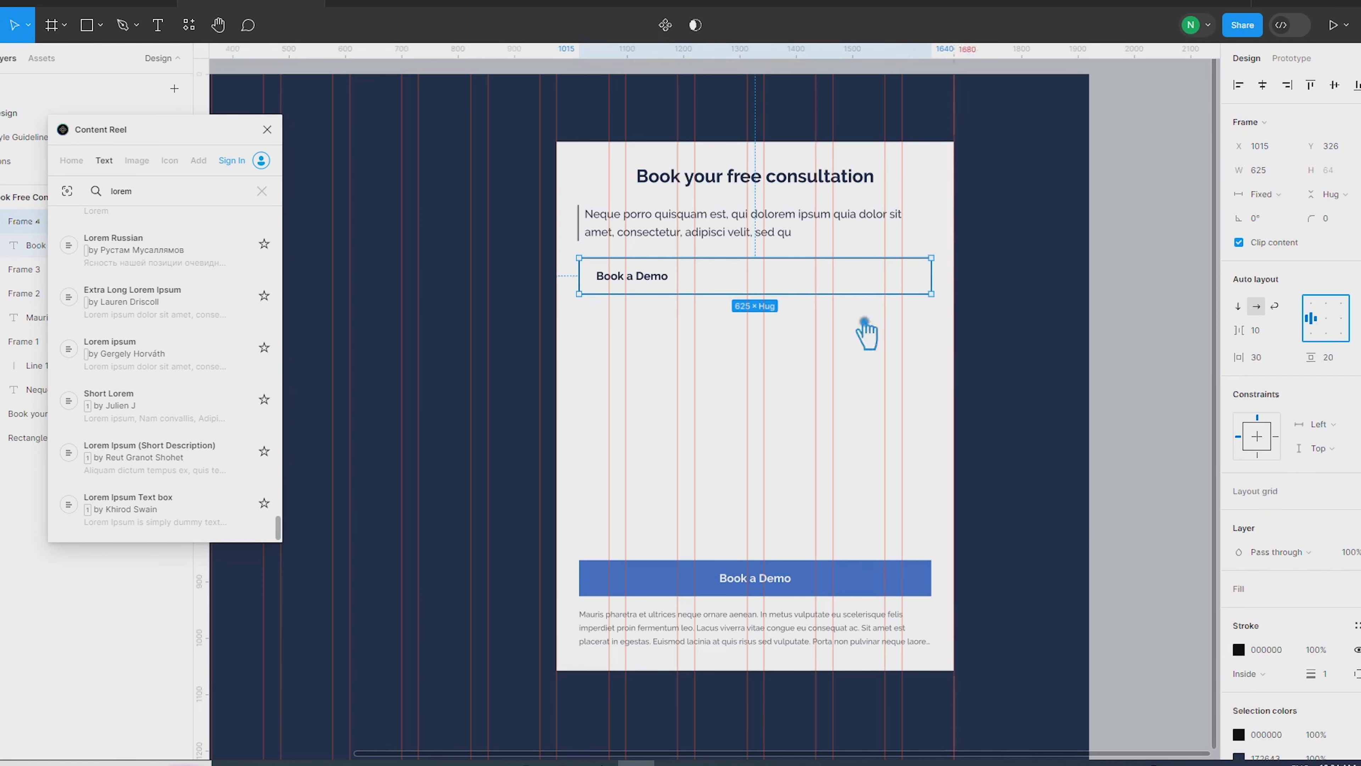
pyautogui.click(663, 280)
pyautogui.moveTo(763, 287); pyautogui.dragTo(927, 290)
pyautogui.click(1238, 412)
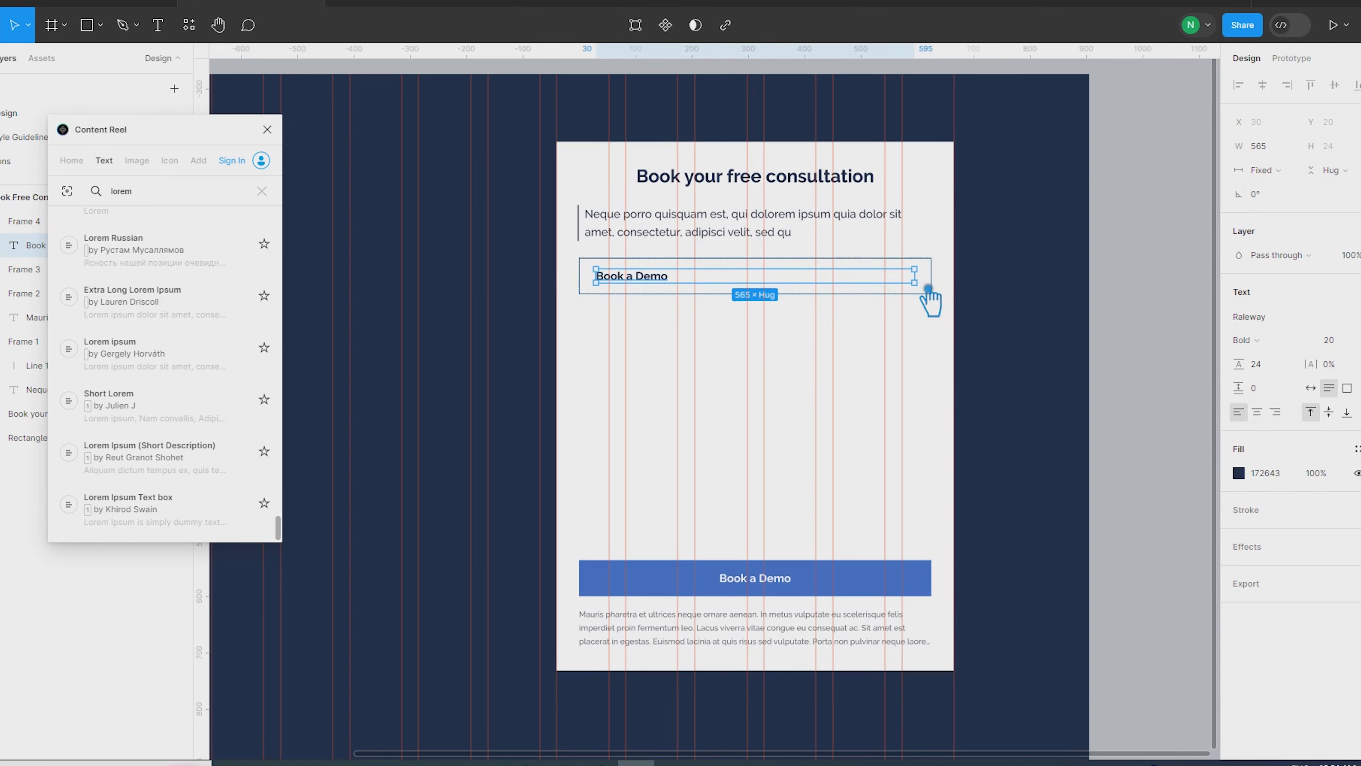
# Step: Narrow the outlined frame's label text box to 555 wide and give it a fixed height of 24
pyautogui.moveTo(926, 289); pyautogui.dragTo(922, 289)
pyautogui.scroll(3, 915, 289)
pyautogui.press('alt')
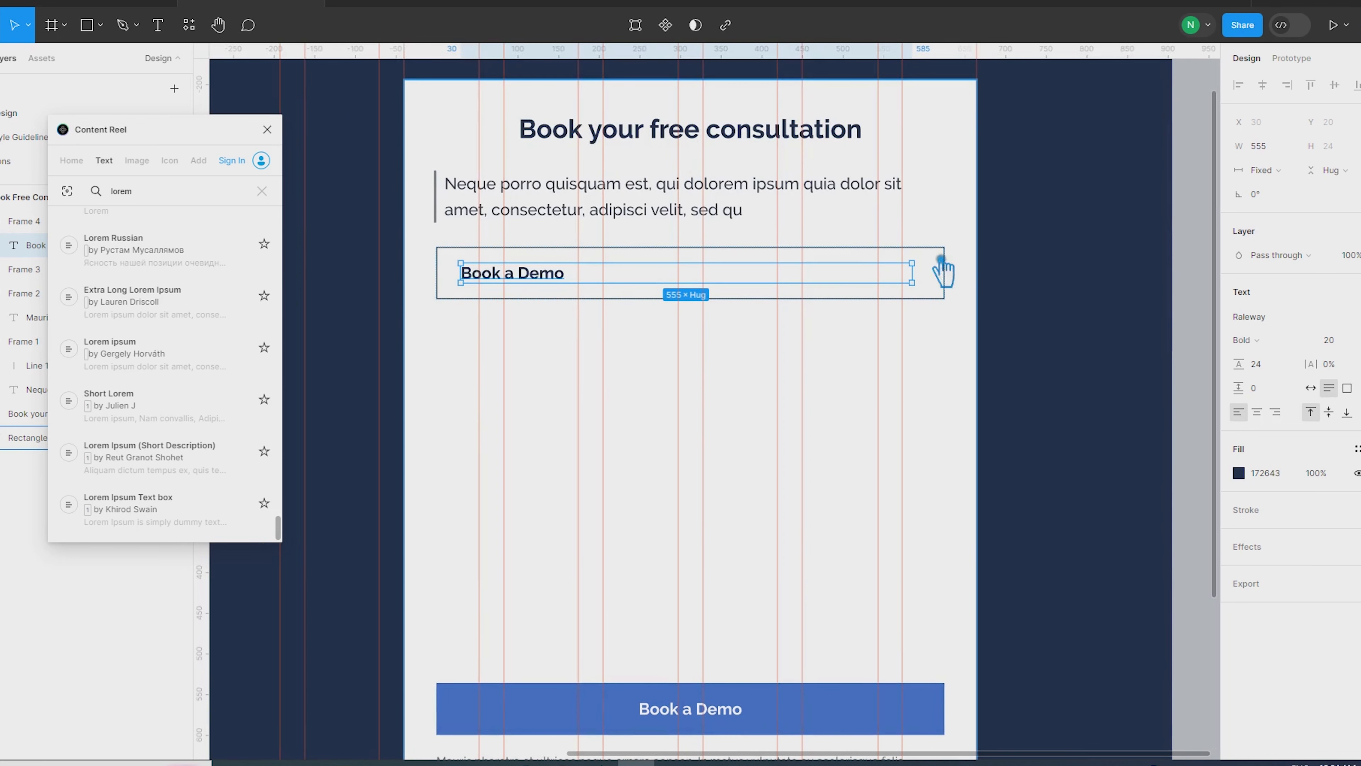
pyautogui.click(1358, 174)
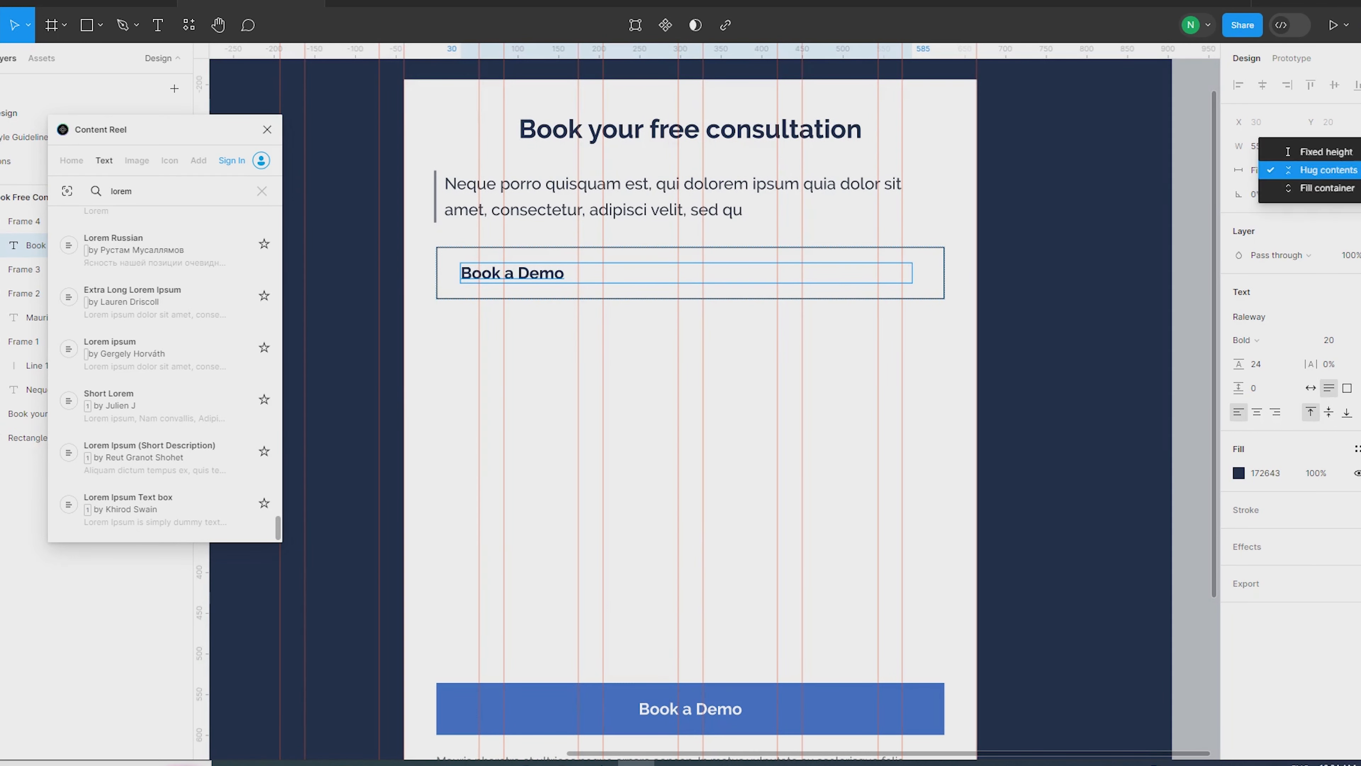
pyautogui.click(1356, 150)
pyautogui.click(1357, 153)
pyautogui.press('alt')
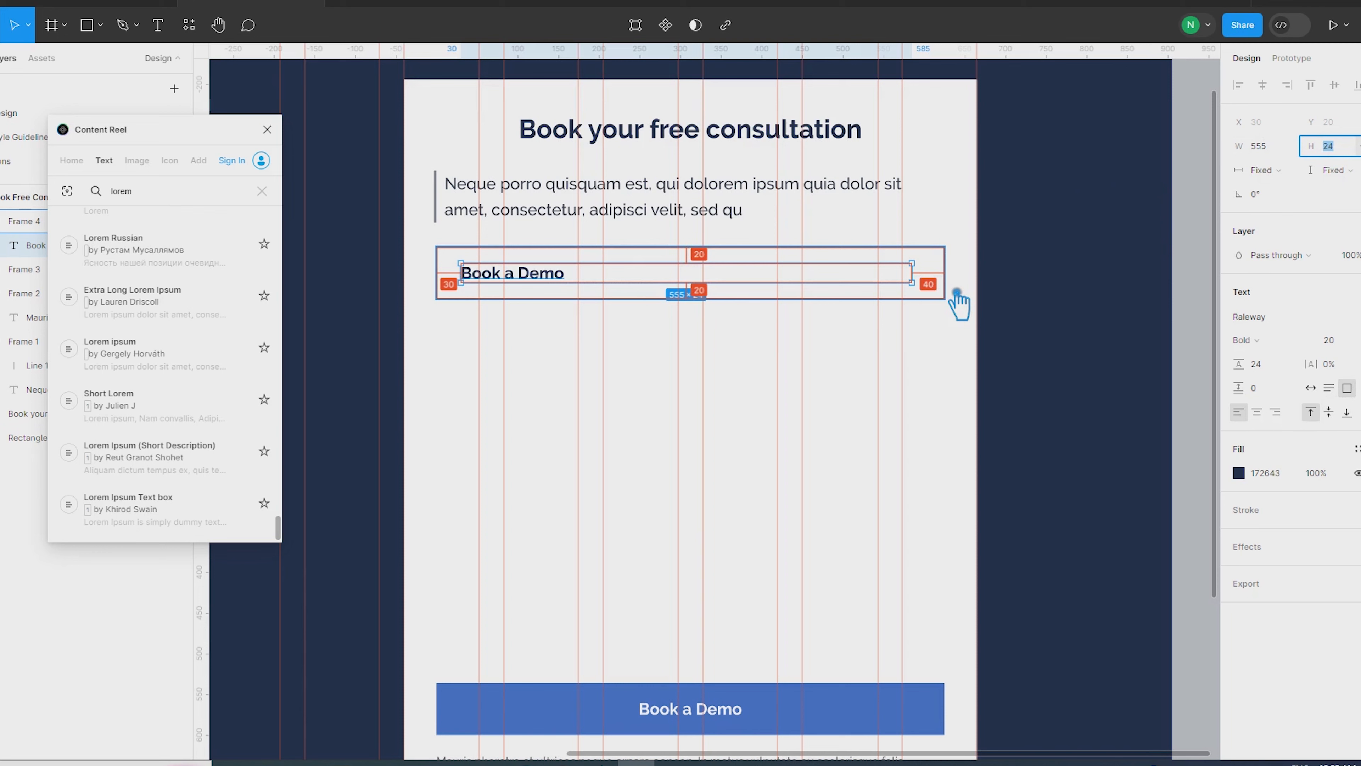
pyautogui.press('Escape')
# Step: Widen the label's text box by 10 to 565 and check its spacing to the outlined frame's edges
pyautogui.click(1286, 155)
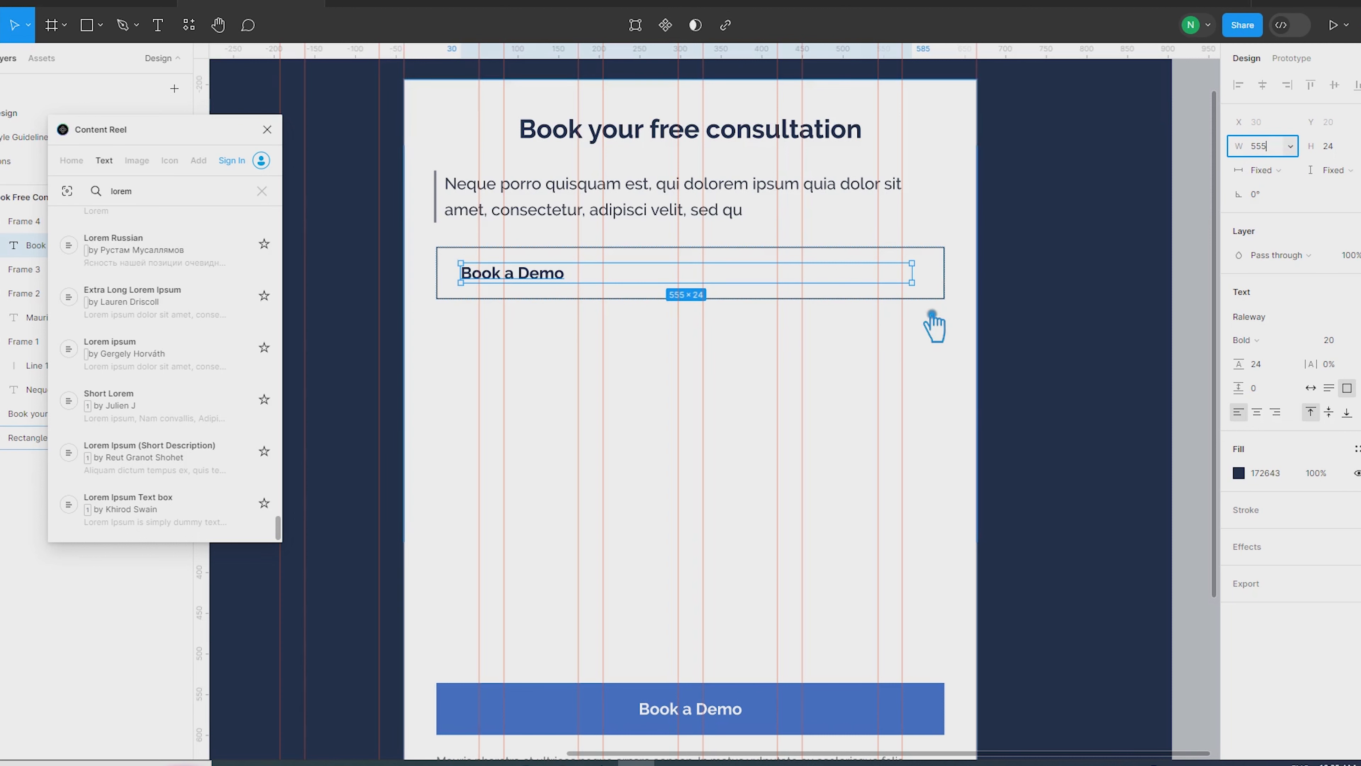
pyautogui.write('+10')
pyautogui.press('Return')
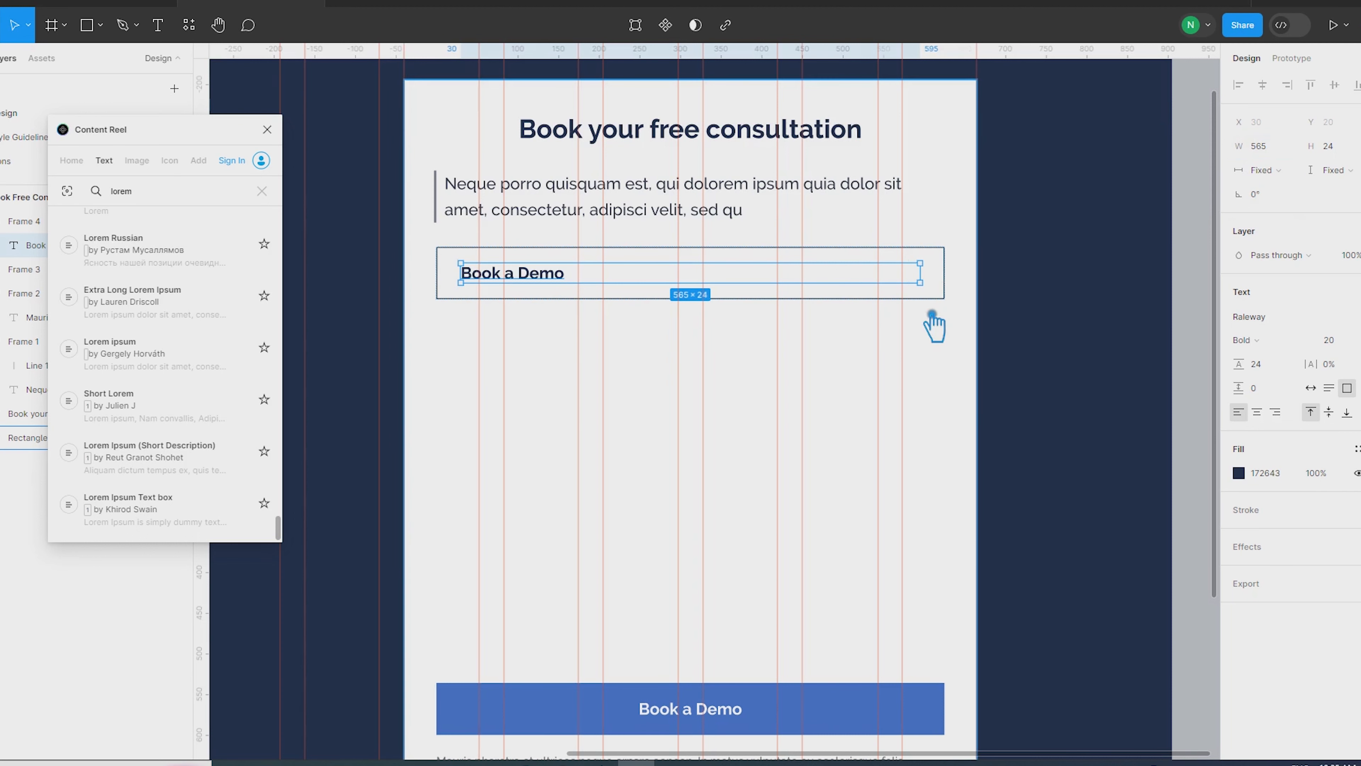
pyautogui.press('alt')
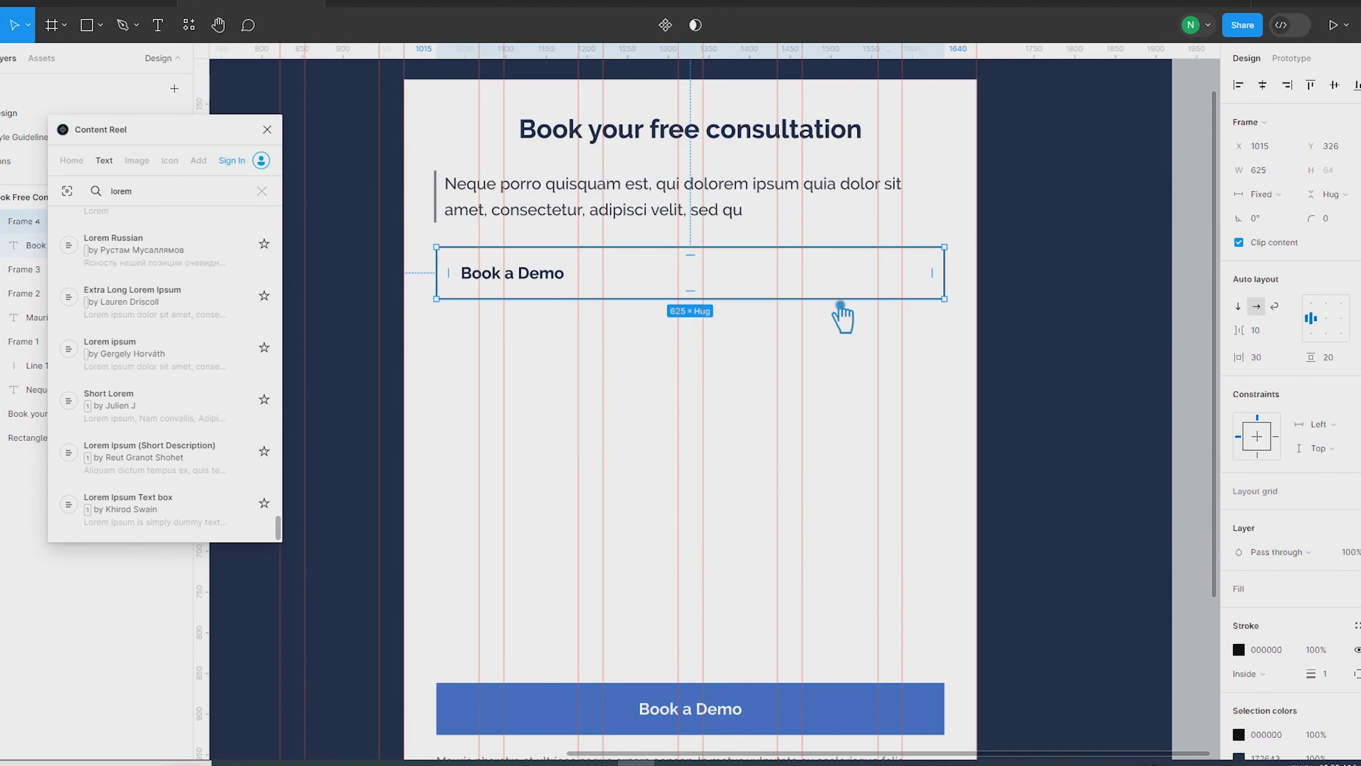
pyautogui.click(1206, 291)
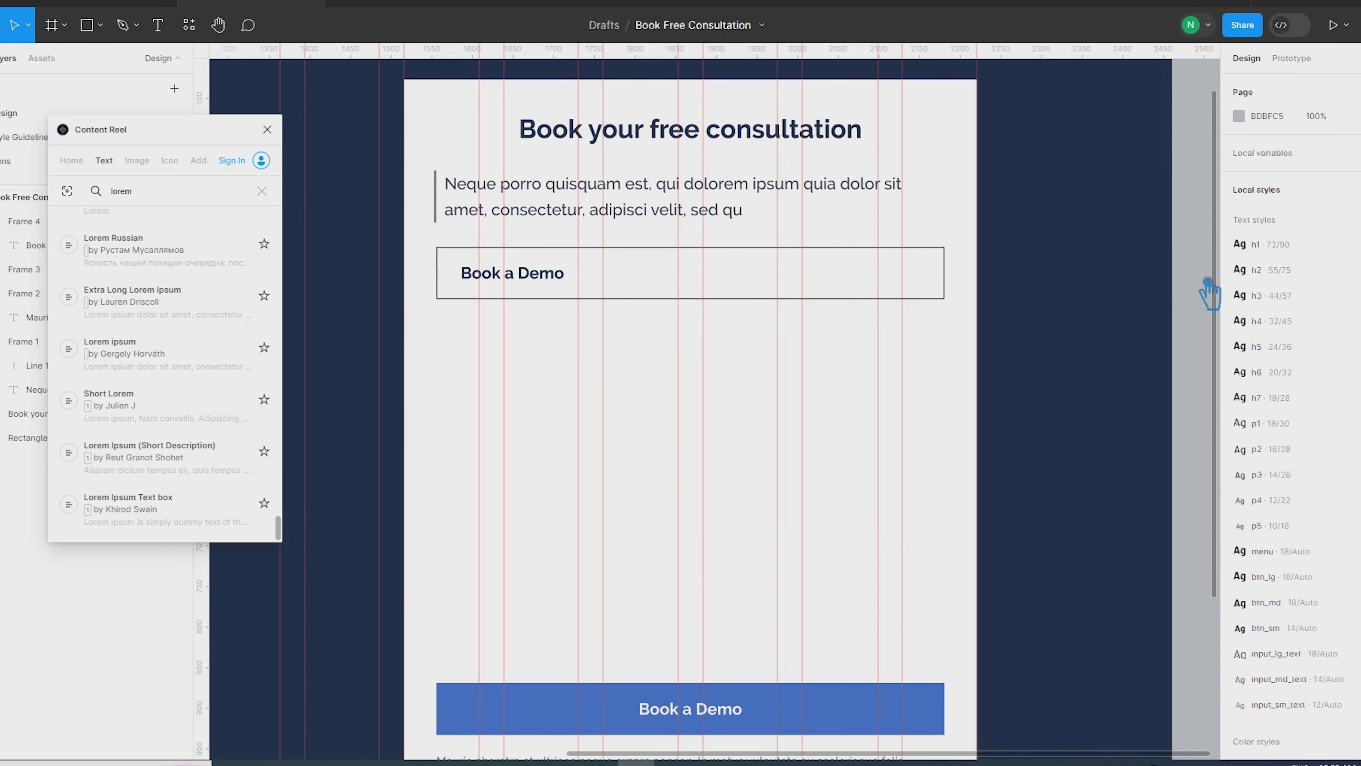
# Step: Set the outlined frame's stroke colour to the grey 686C75 sampled from the disclaimer text
pyautogui.click(552, 282)
pyautogui.scroll(-3, 1313, 659)
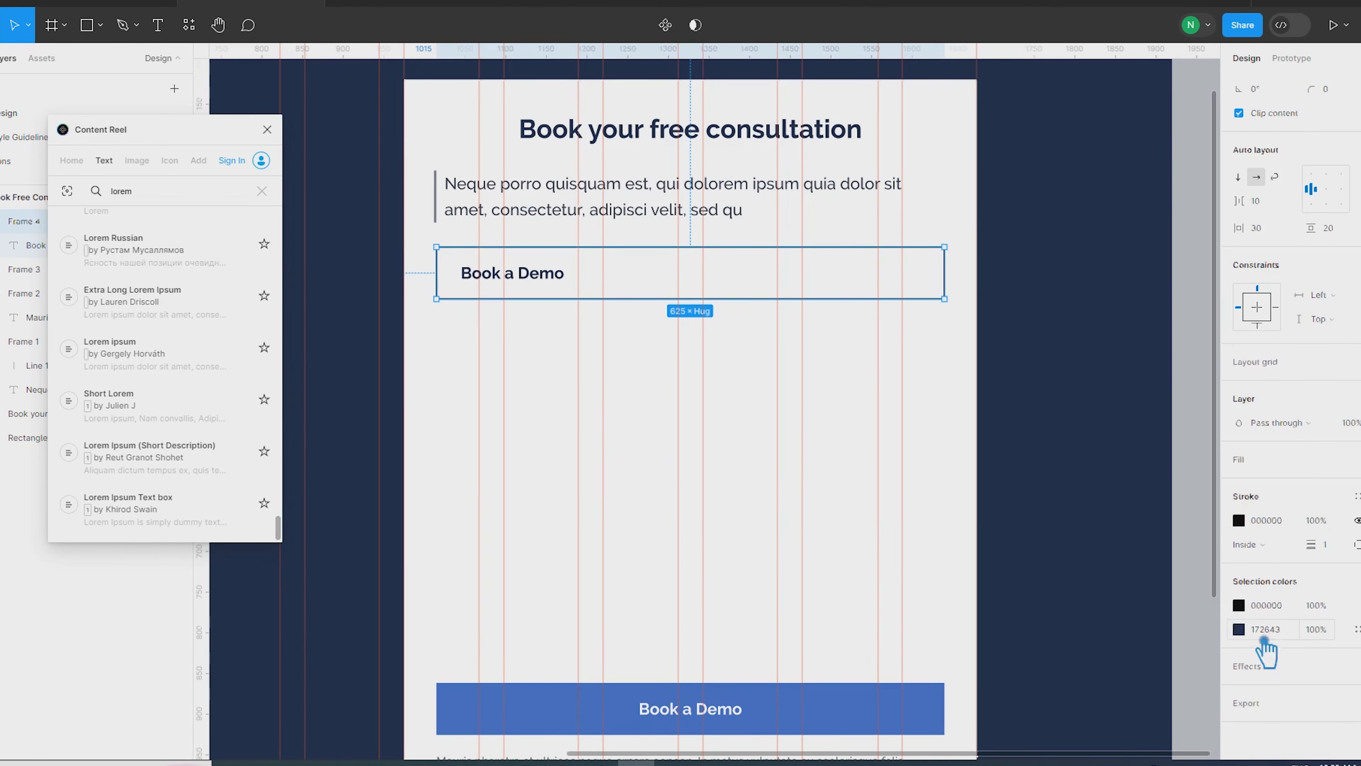
pyautogui.click(1238, 520)
pyautogui.click(1062, 579)
pyautogui.scroll(-4, 814, 623)
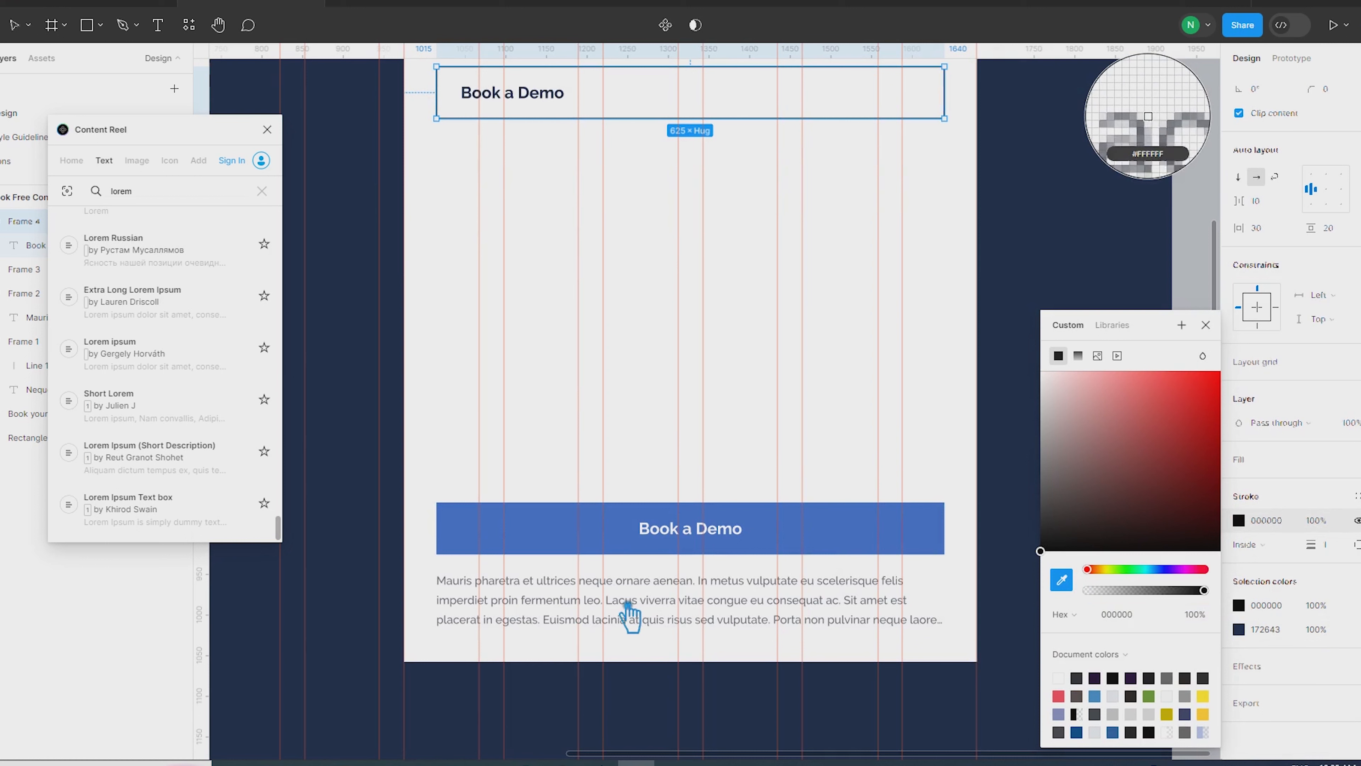
pyautogui.click(632, 605)
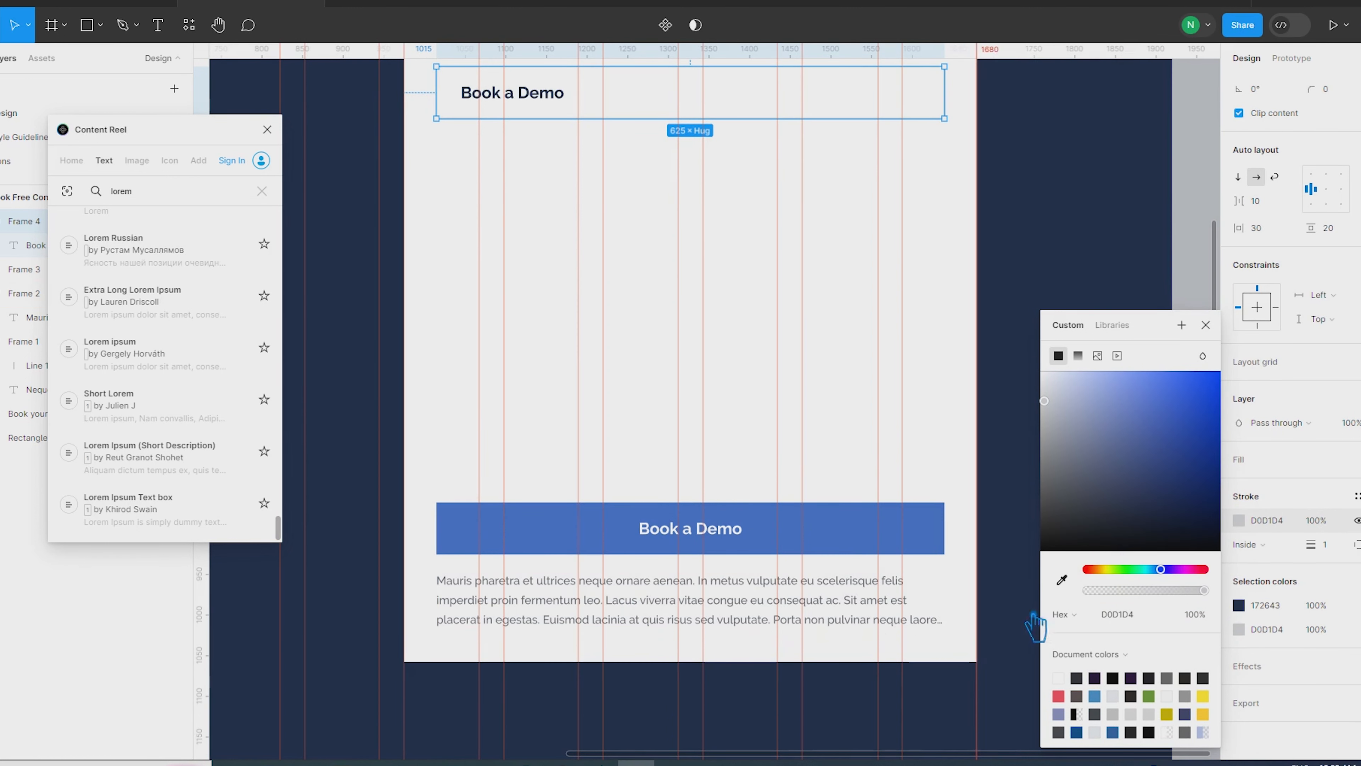
pyautogui.click(1062, 579)
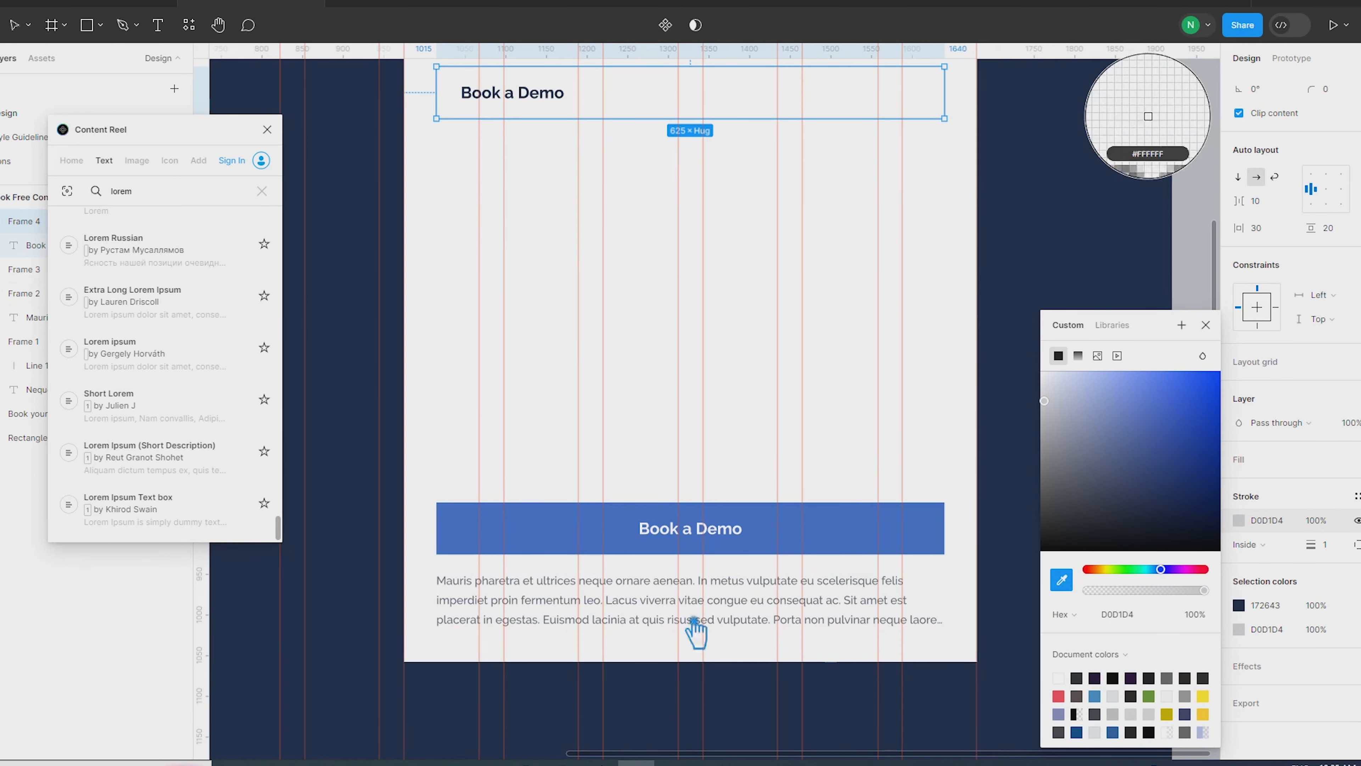
pyautogui.click(570, 628)
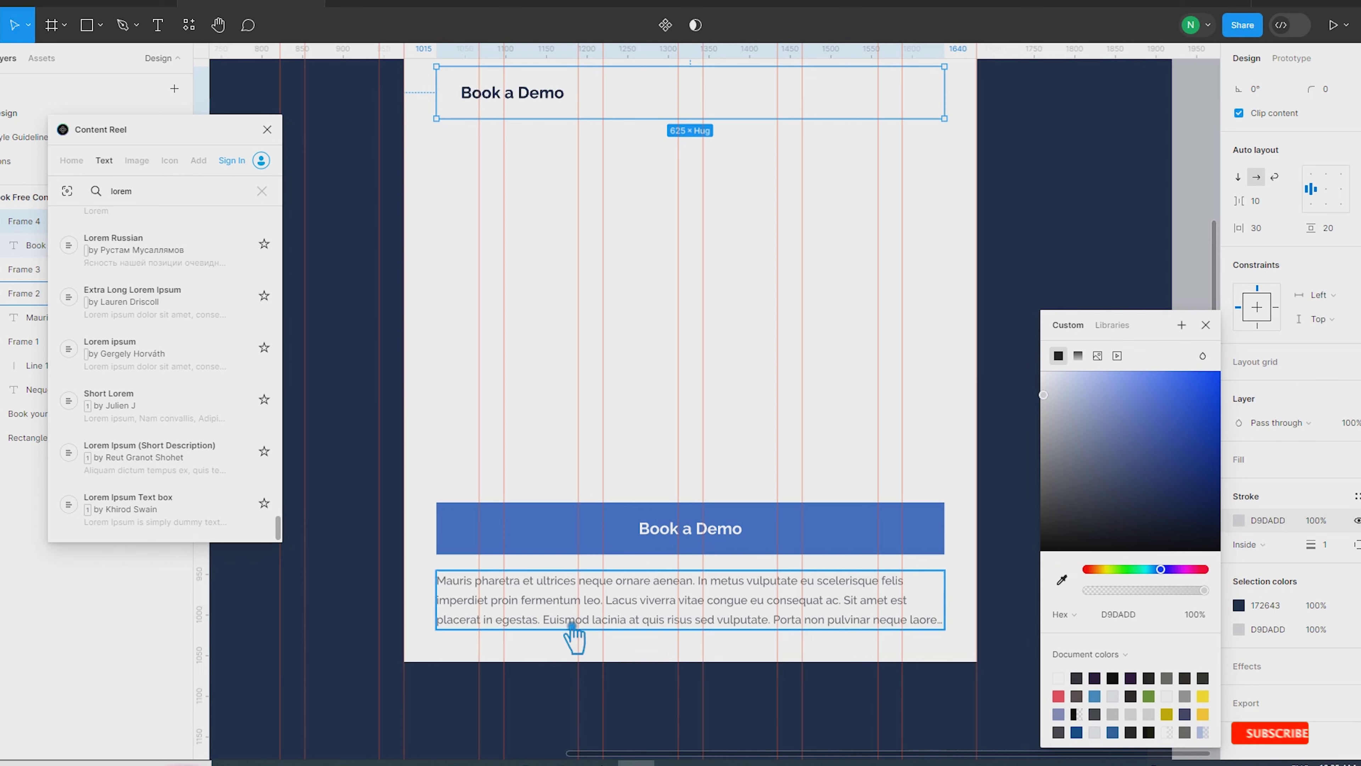
pyautogui.click(1060, 579)
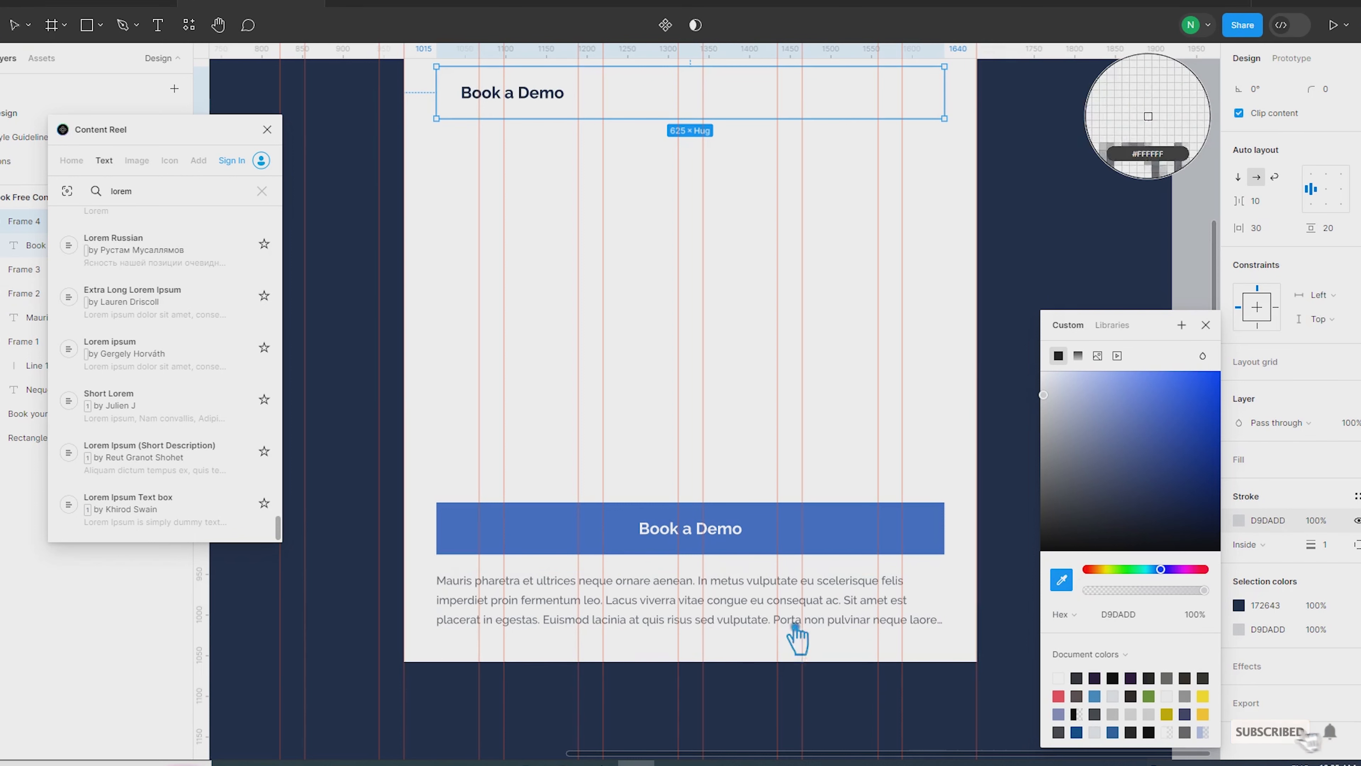
pyautogui.click(726, 627)
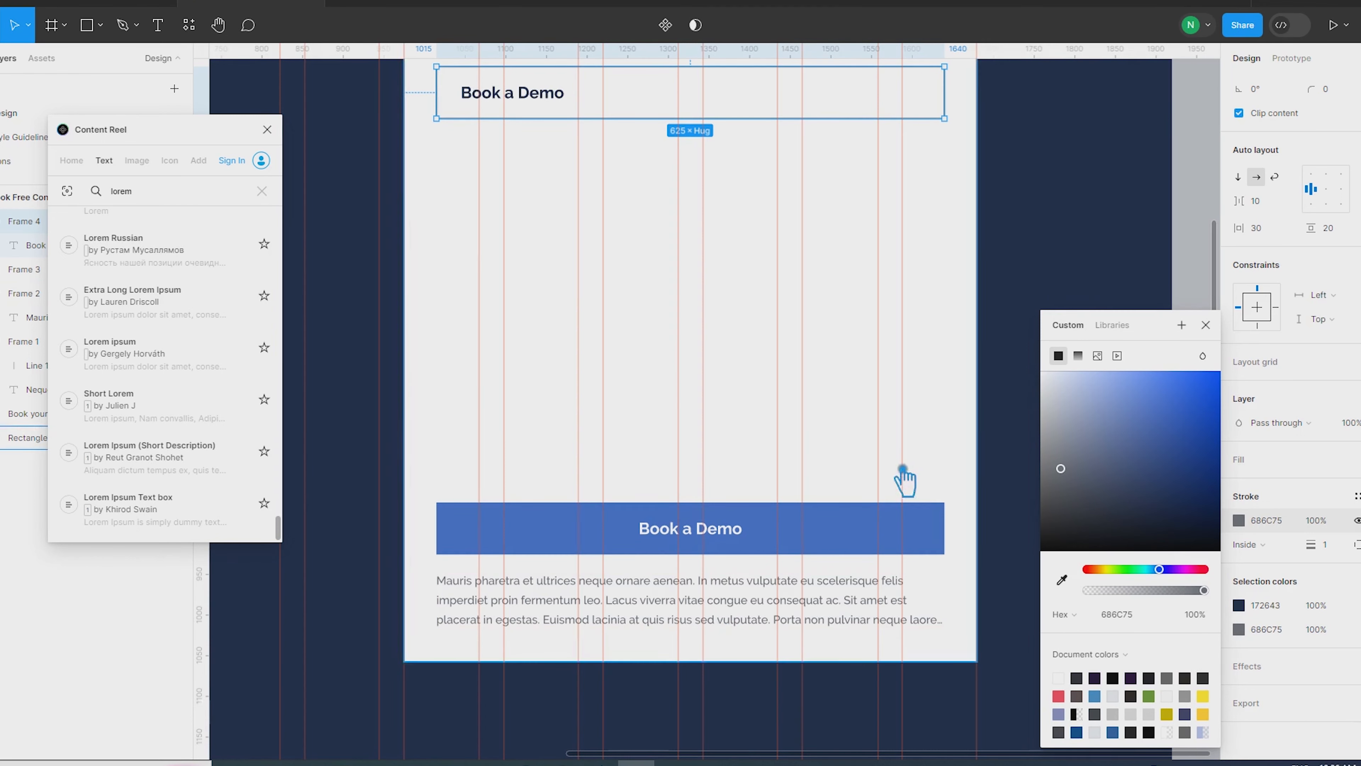
pyautogui.scroll(-3, 899, 465)
pyautogui.click(1097, 251)
# Step: Lighten the outlined frame's stroke to a pale grey for a subtle input-field border
pyautogui.scroll(3, 1013, 314)
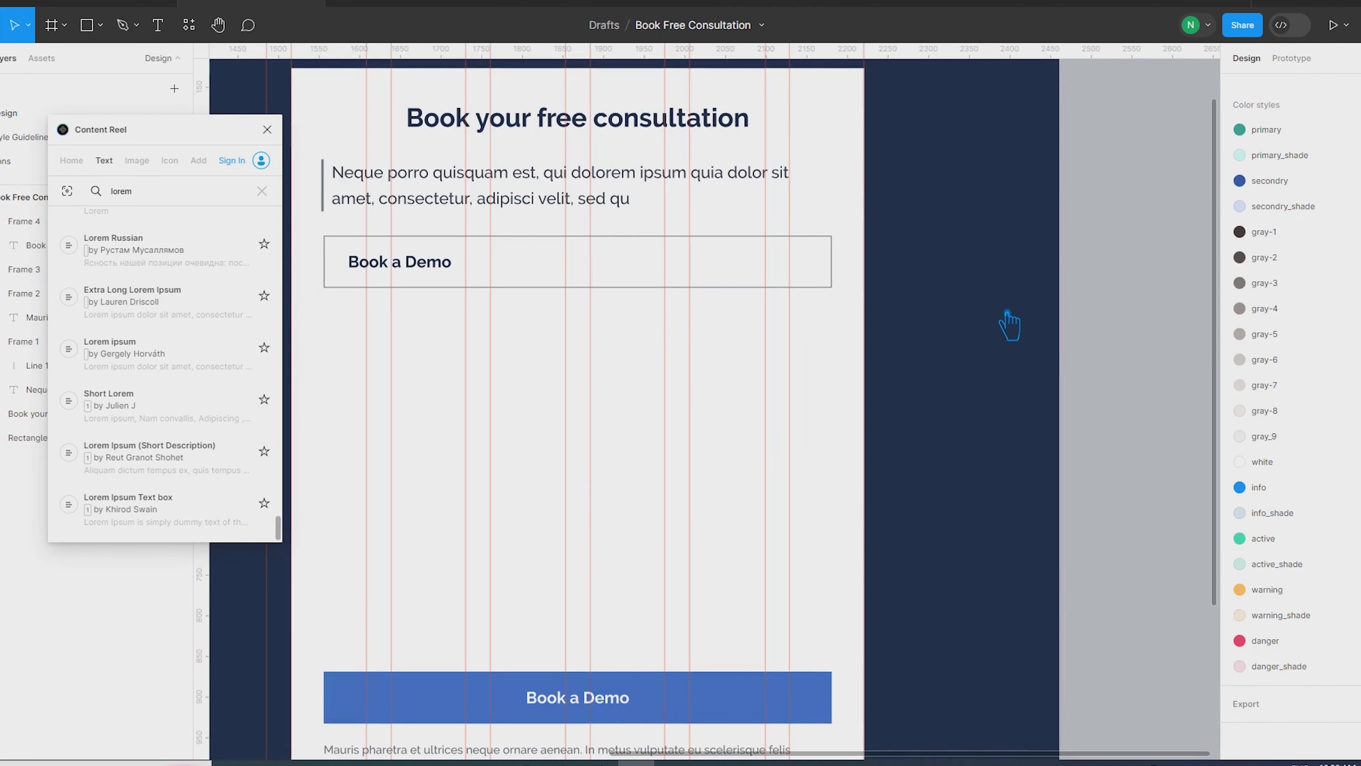
pyautogui.click(644, 289)
pyautogui.click(1250, 649)
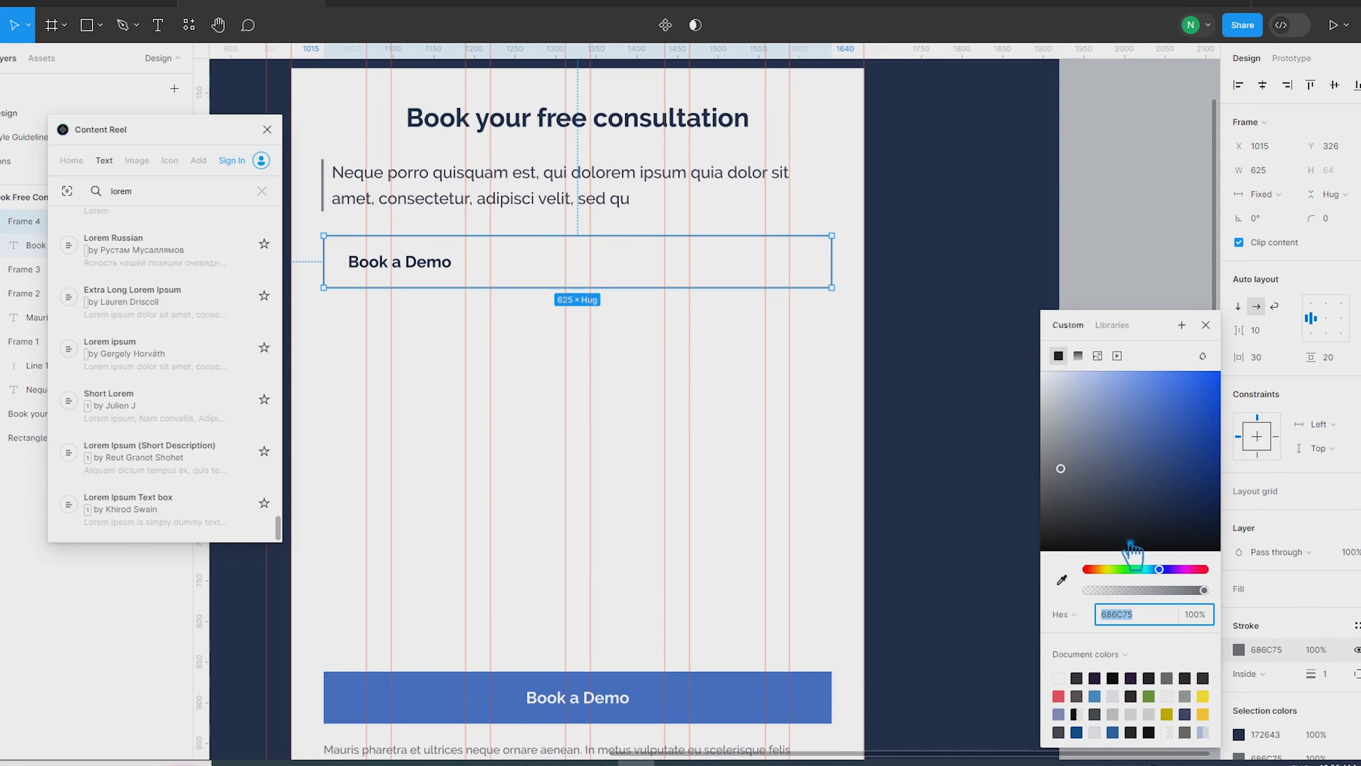
pyautogui.moveTo(1074, 460)
pyautogui.mouseDown()
pyautogui.moveTo(1038, 396)
pyautogui.moveTo(1033, 417)
pyautogui.mouseUp()
pyautogui.click(1158, 243)
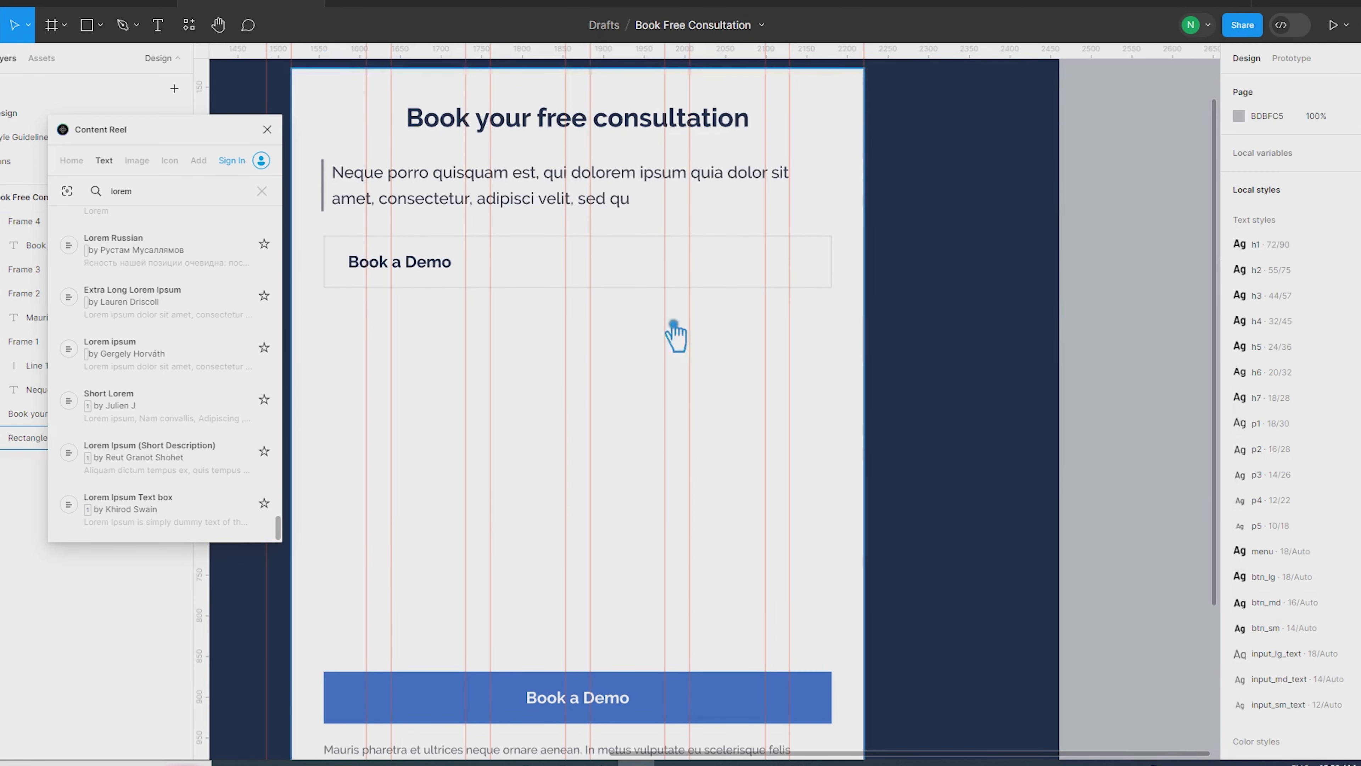
# Step: Set the outlined field's label text to size 16 and Medium weight
pyautogui.scroll(-3, 564, 318)
pyautogui.click(470, 290)
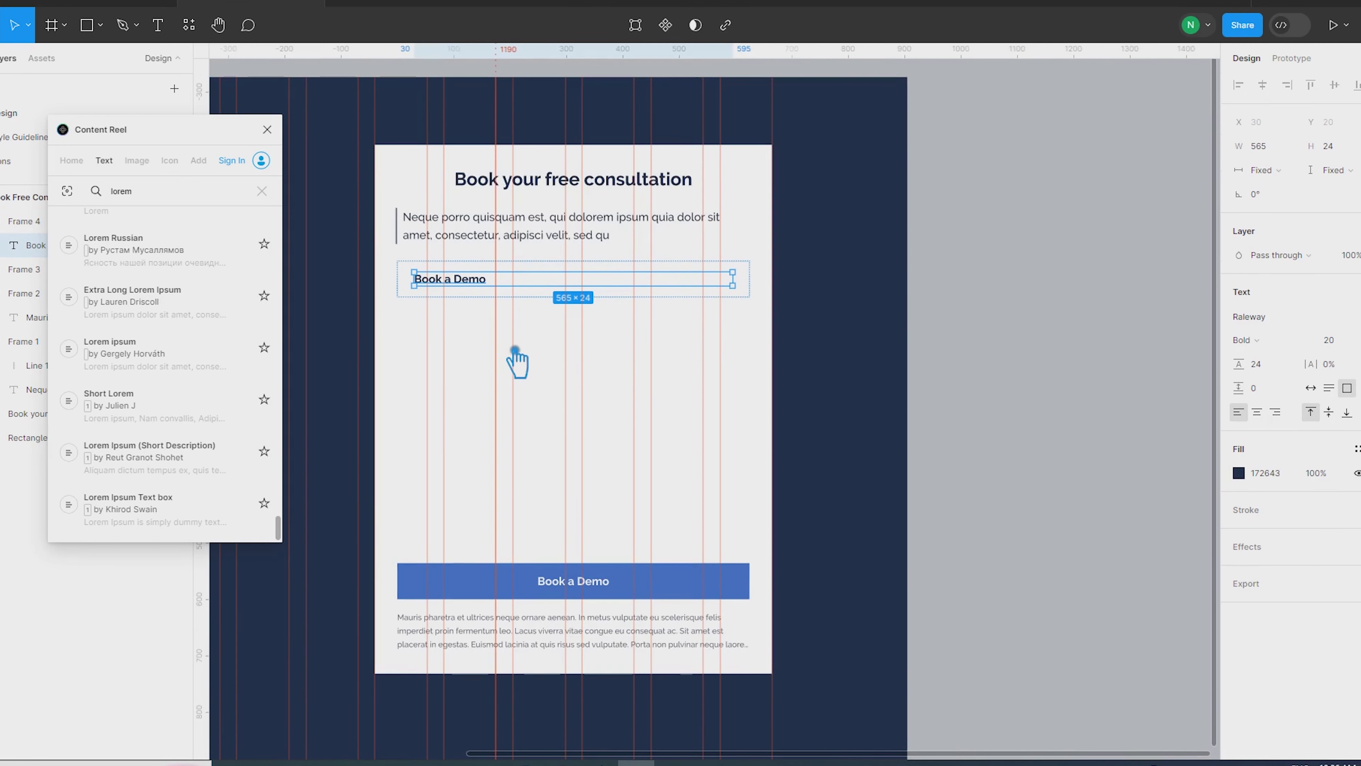
pyautogui.click(1329, 340)
pyautogui.click(1345, 321)
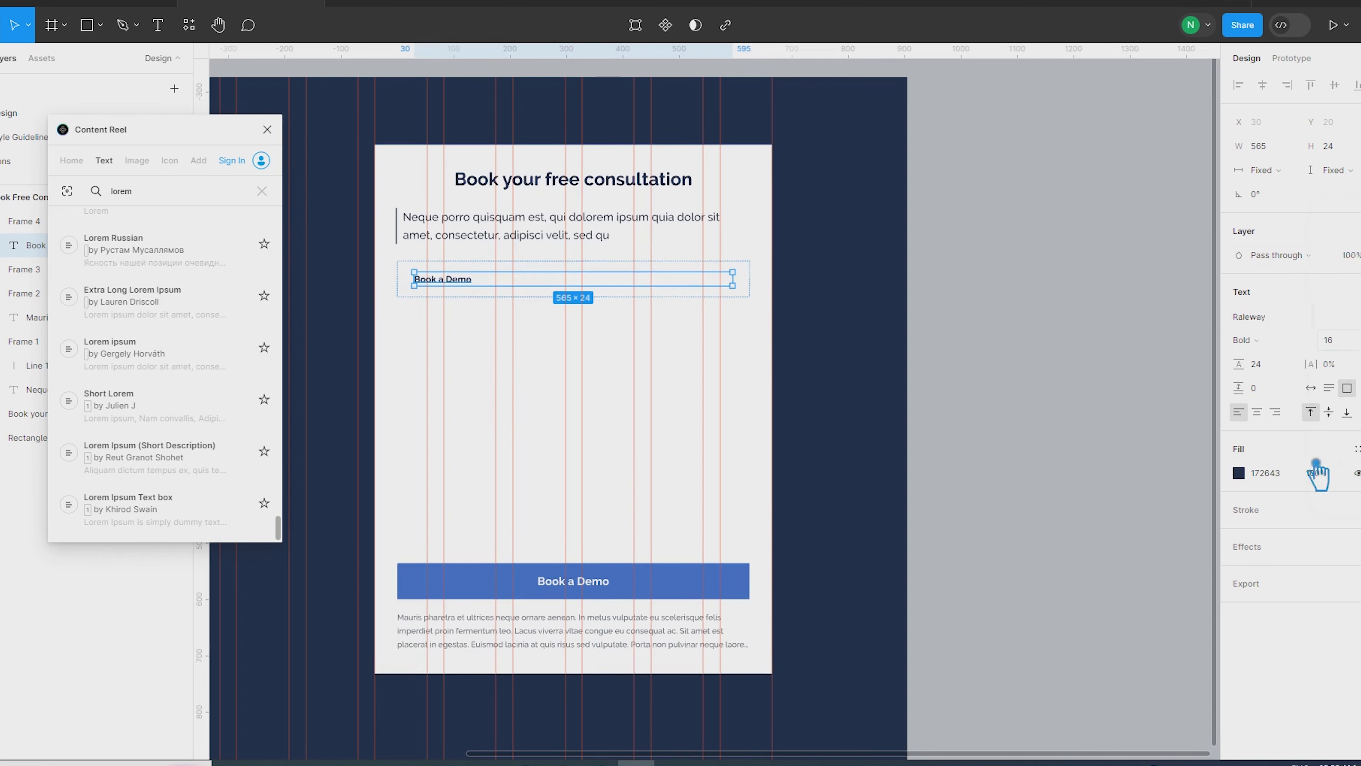
pyautogui.click(1243, 340)
pyautogui.click(1269, 304)
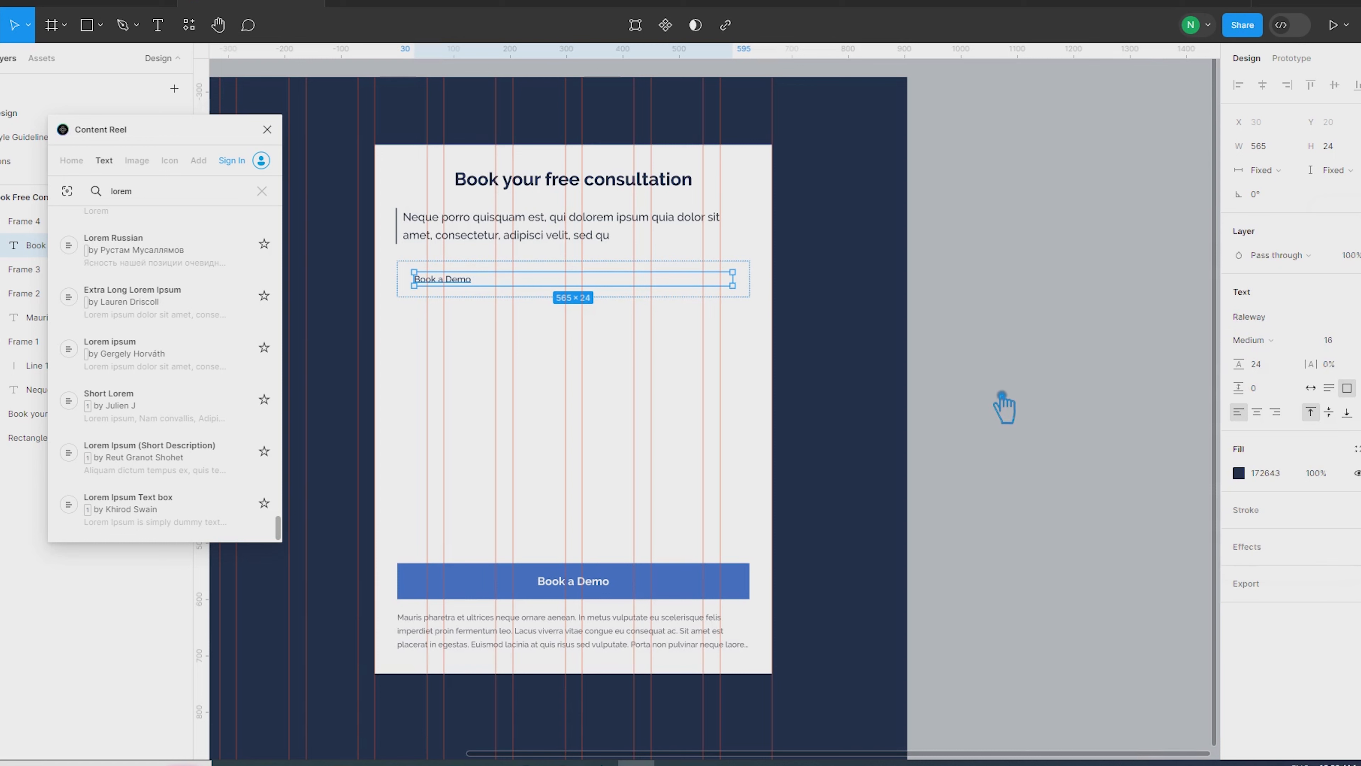
# Step: Apply the disclaimer text's grey 686C75 to the outlined field's label
pyautogui.click(620, 643)
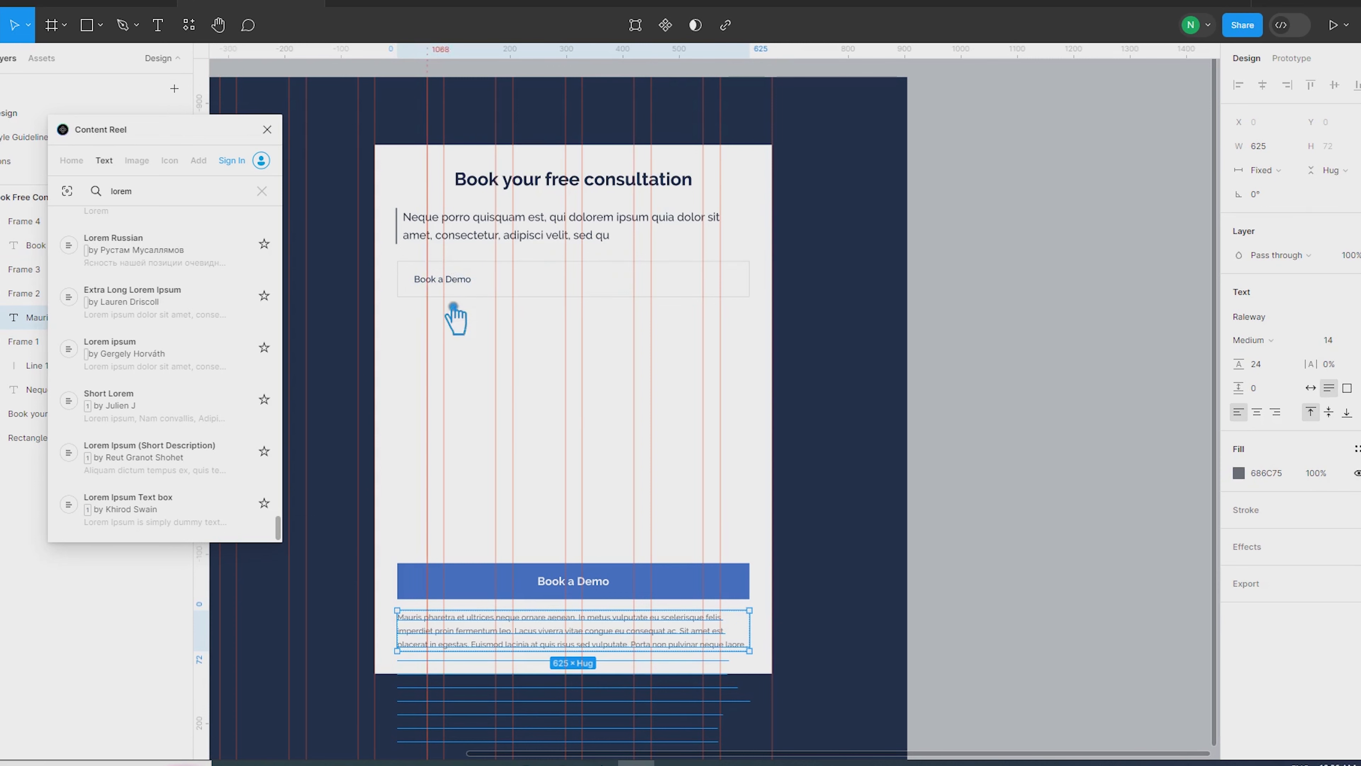
pyautogui.click(464, 282)
pyautogui.click(613, 635)
pyautogui.click(1281, 476)
pyautogui.click(475, 285)
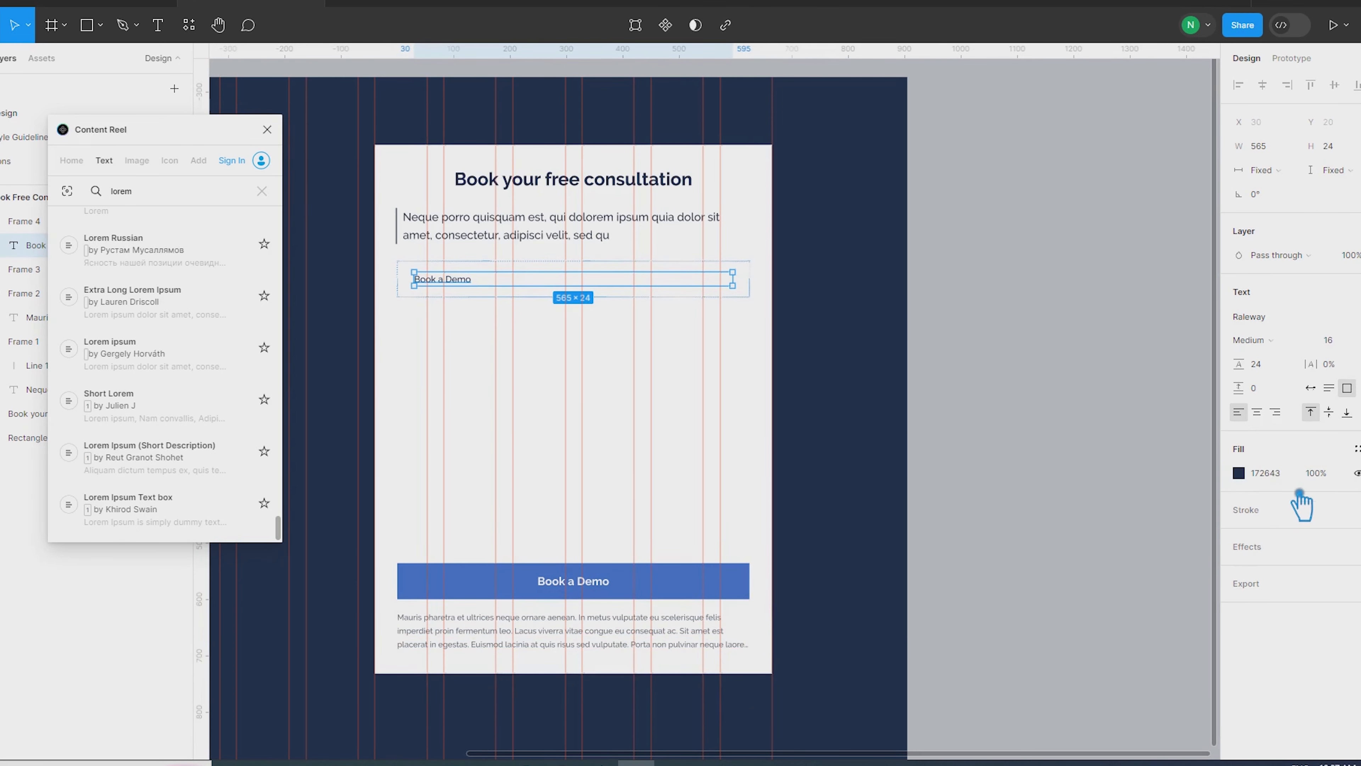
pyautogui.click(1124, 457)
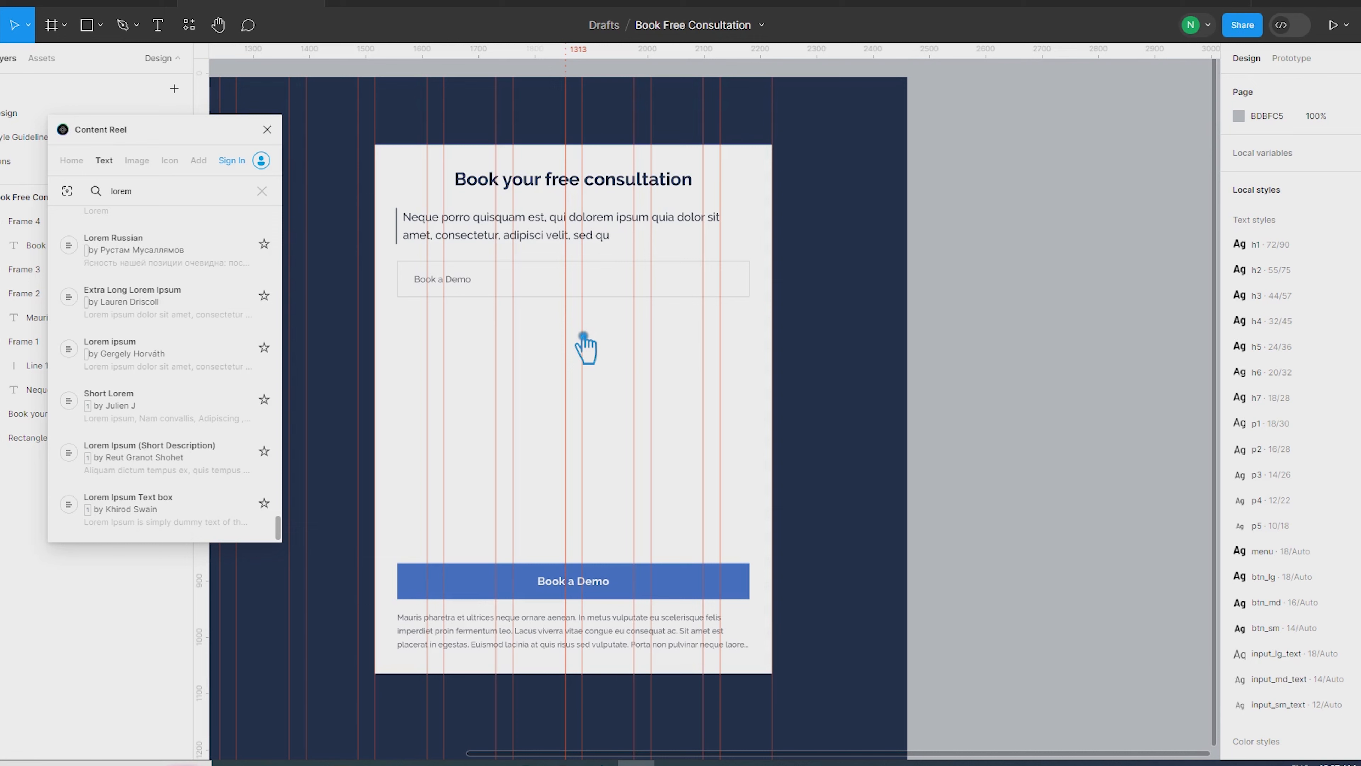
# Step: Change the outlined field's label text to "Full Name"
pyautogui.doubleClick(474, 284)
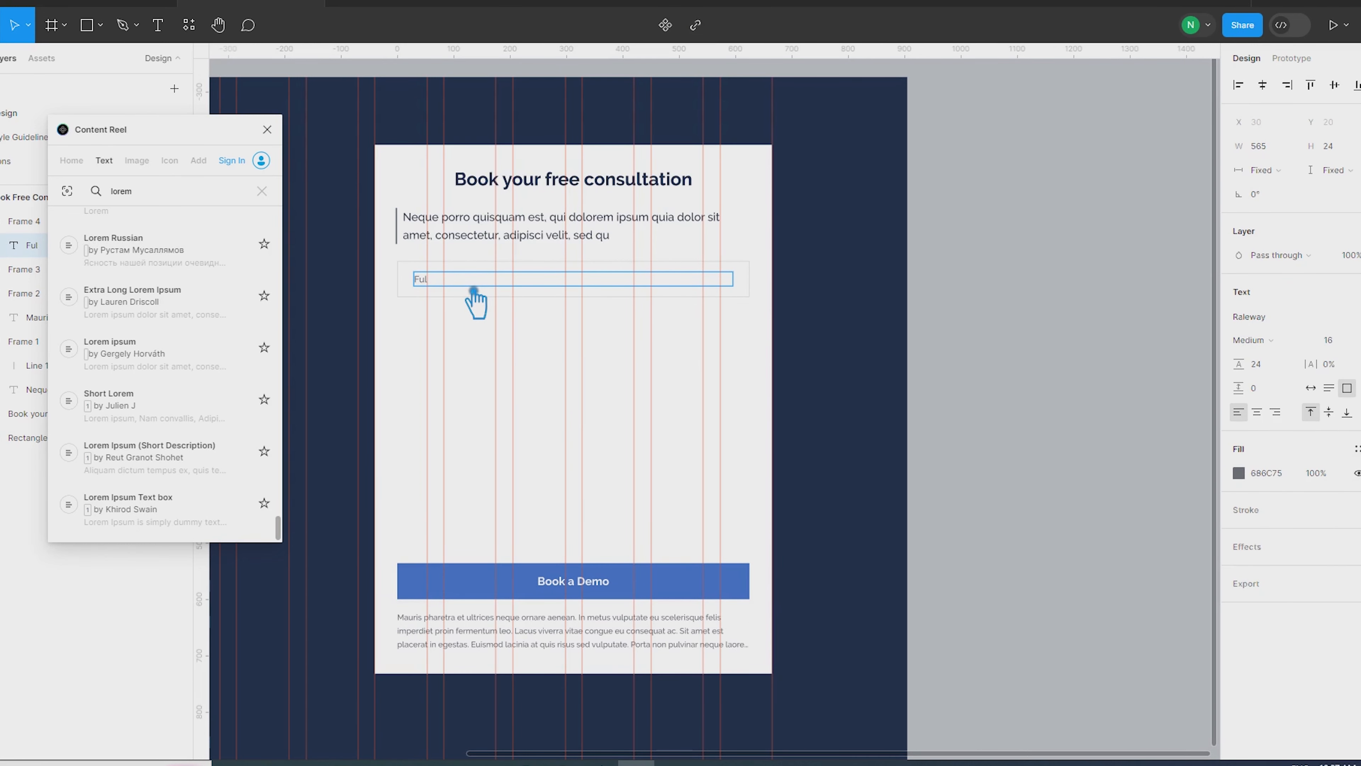
pyautogui.press('Escape')
pyautogui.click(1064, 346)
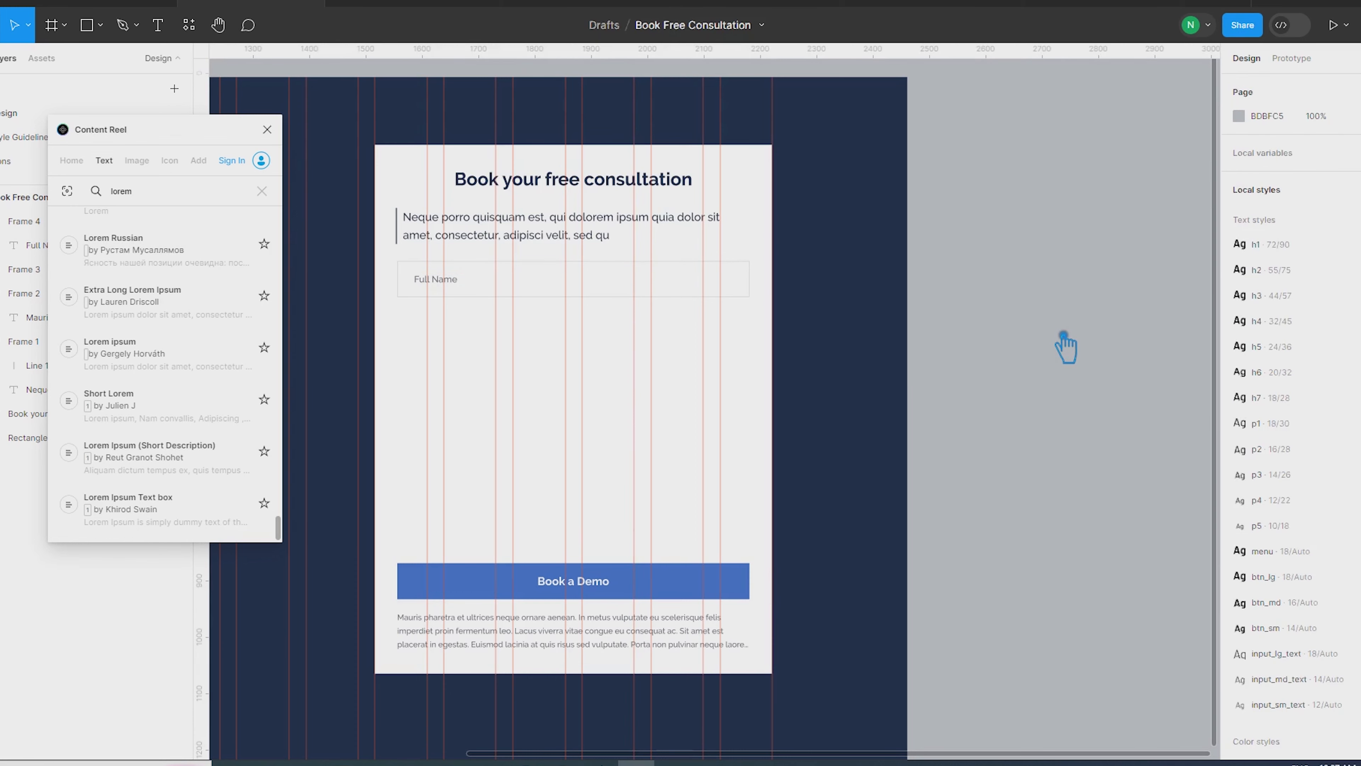
# Step: Hide the rulers and duplicate the Full Name field four times below it for Email Address, Phone Number, Type of Content and Message
pyautogui.hotkey('shift', 'r')
pyautogui.moveTo(1033, 341); pyautogui.dragTo(1169, 358)
pyautogui.click(667, 277)
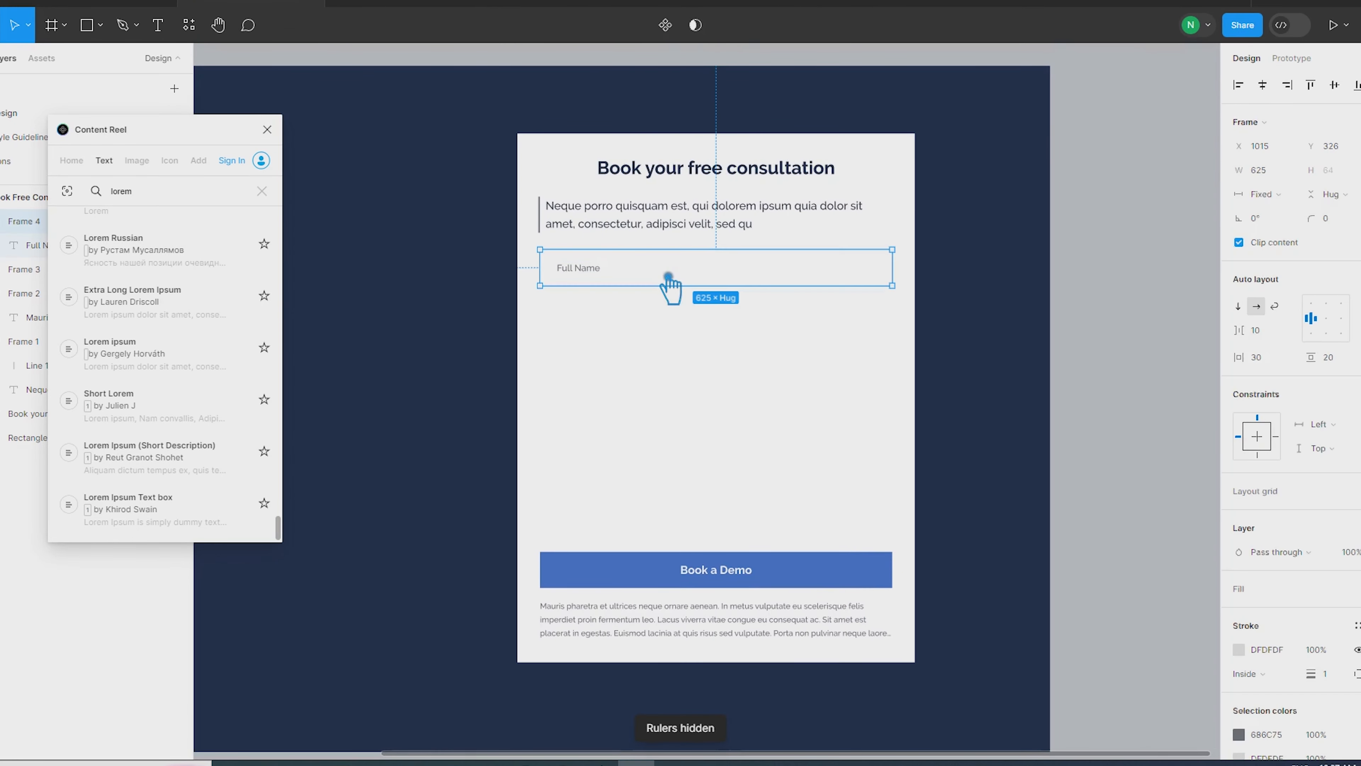
pyautogui.moveTo(667, 277); pyautogui.dragTo(669, 323)
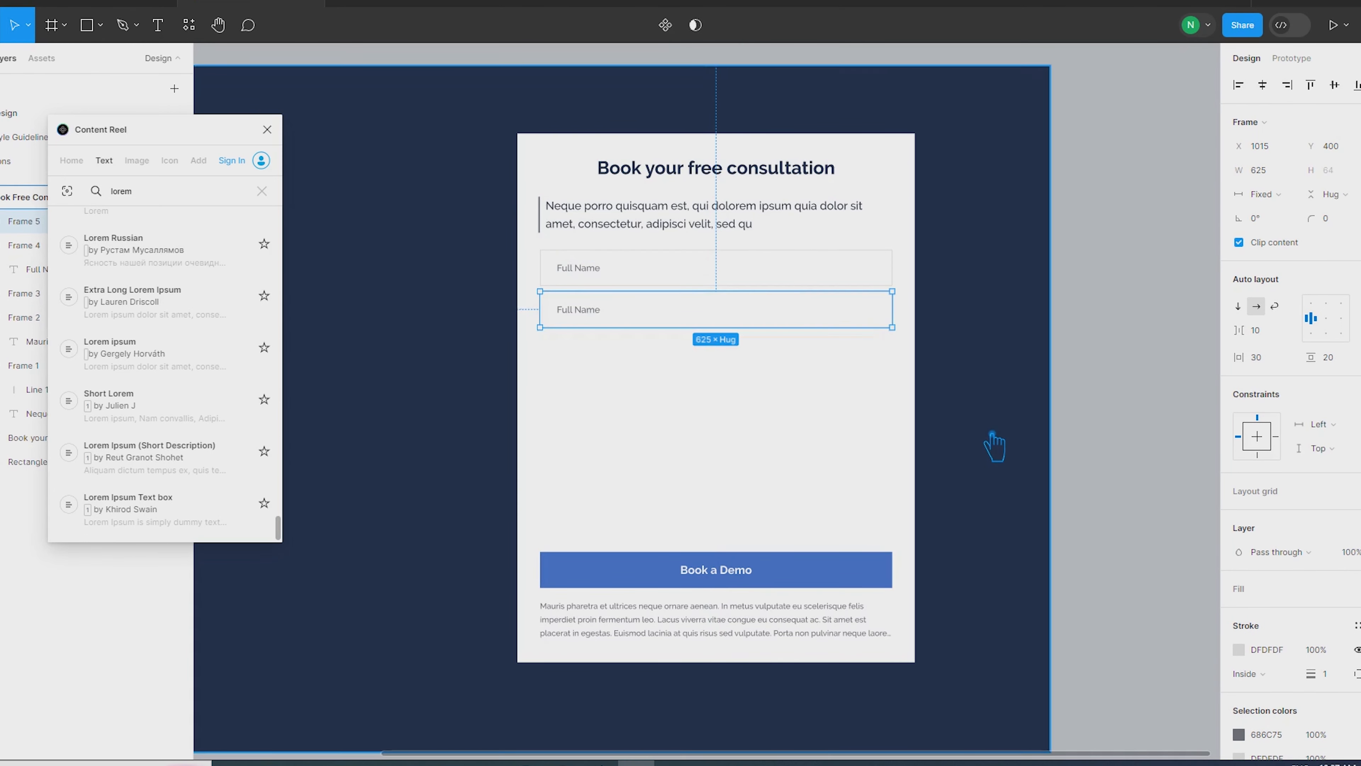
pyautogui.hotkey('ctrl', 'd')
pyautogui.hotkey('ctrl', 'd')
pyautogui.hotkey('ctrl', 'd')
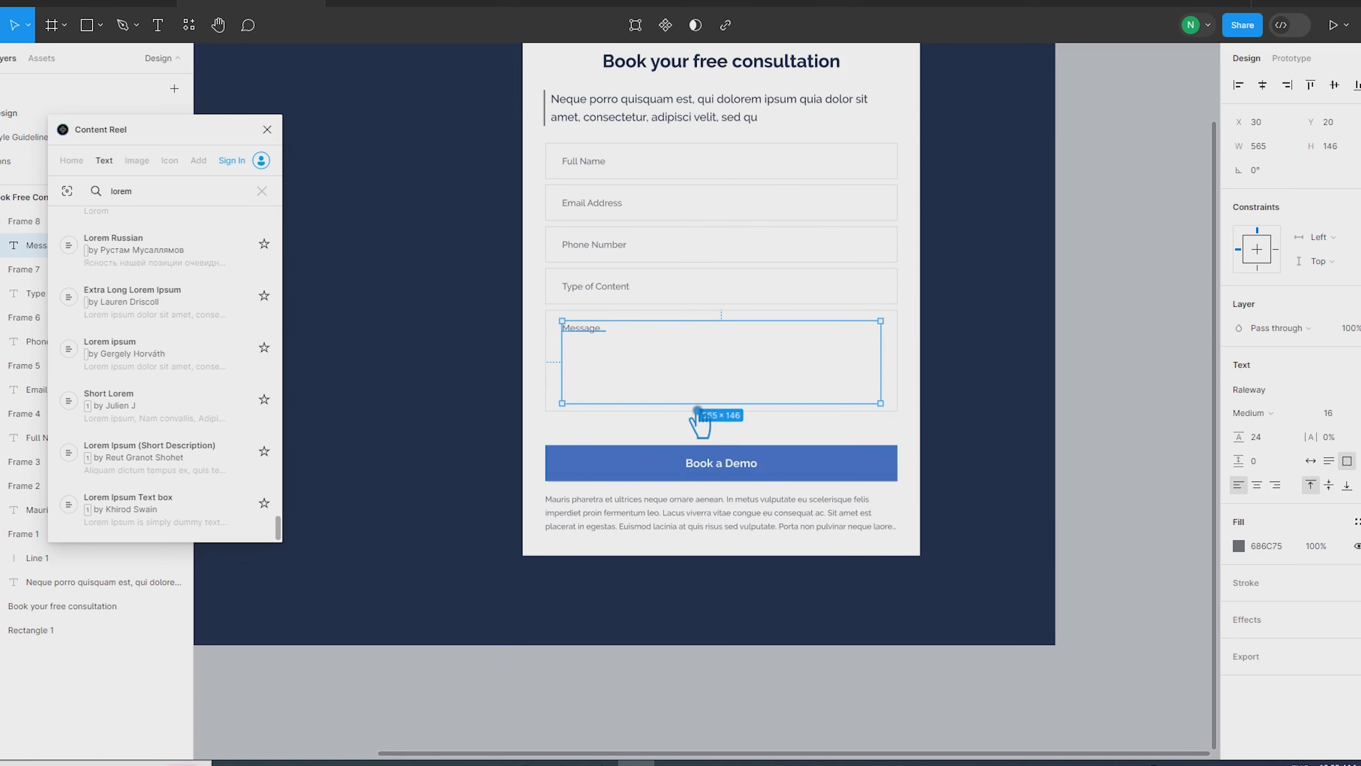
# Step: Resize the Message label's text box to a height of 140 inside the message field
pyautogui.moveTo(698, 410); pyautogui.dragTo(701, 416)
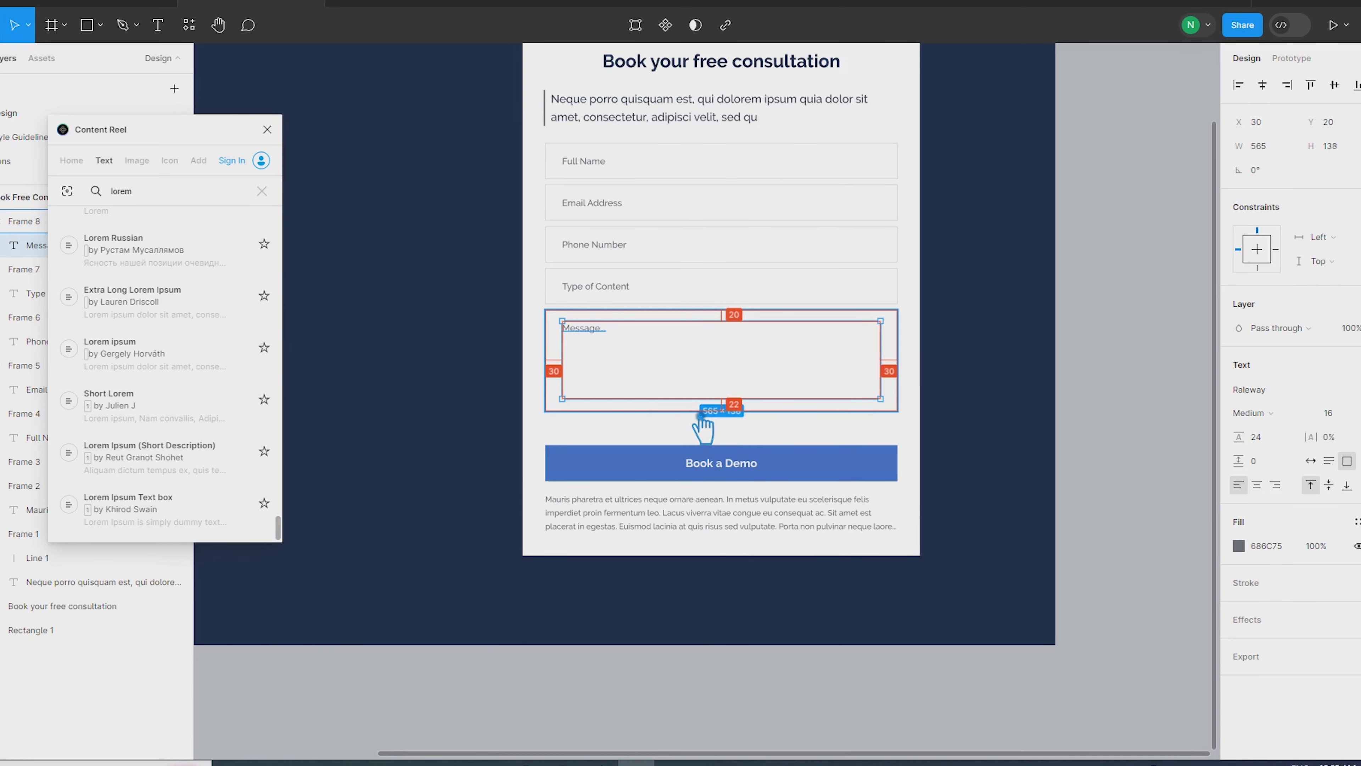
pyautogui.scroll(8, 702, 409)
pyautogui.moveTo(710, 268); pyautogui.dragTo(710, 299)
pyautogui.scroll(-6, 711, 300)
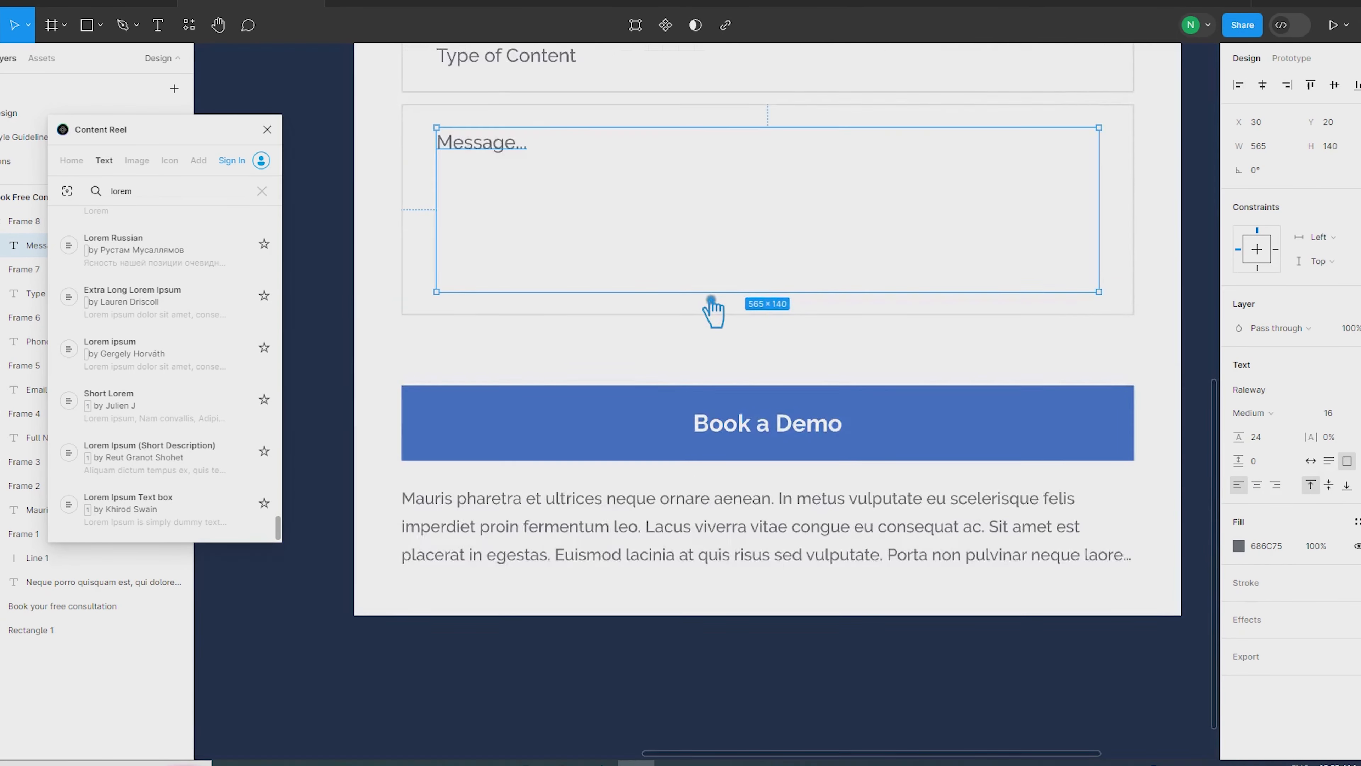
pyautogui.scroll(-5, 711, 299)
pyautogui.click(1107, 271)
# Step: Try adding auto layout to the Message field's frame
pyautogui.click(890, 236)
pyautogui.doubleClick(625, 222)
pyautogui.click(624, 208)
pyautogui.click(1360, 255)
pyautogui.hotkey('ctrl', 'z')
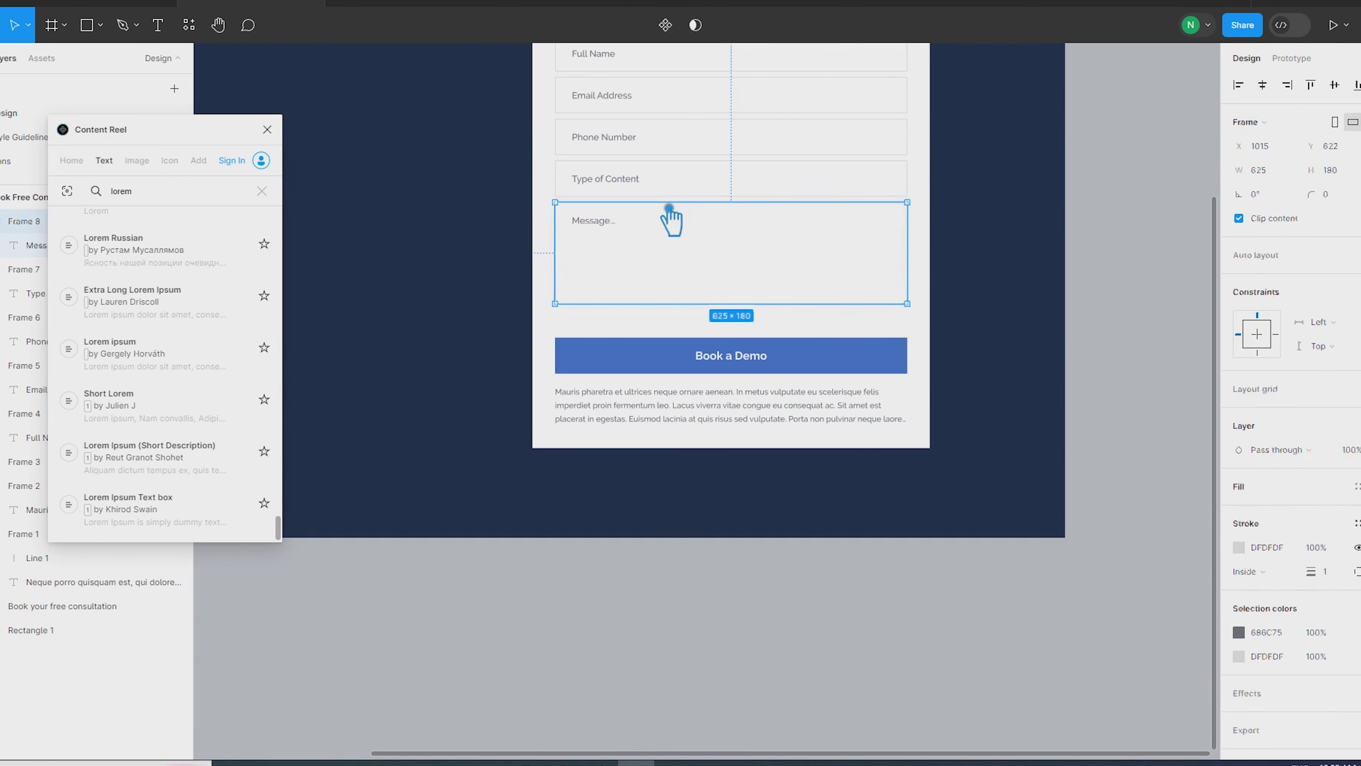
# Step: Wrap the five input fields in one vertical auto layout and try a spacing of 11 between them
pyautogui.keyDown('shift'); pyautogui.click(659, 185); pyautogui.keyUp('shift')
pyautogui.keyDown('shift'); pyautogui.click(659, 144); pyautogui.keyUp('shift')
pyautogui.keyDown('shift'); pyautogui.click(660, 101); pyautogui.keyUp('shift')
pyautogui.scroll(5, 659, 100)
pyautogui.keyDown('shift'); pyautogui.click(637, 333); pyautogui.keyUp('shift')
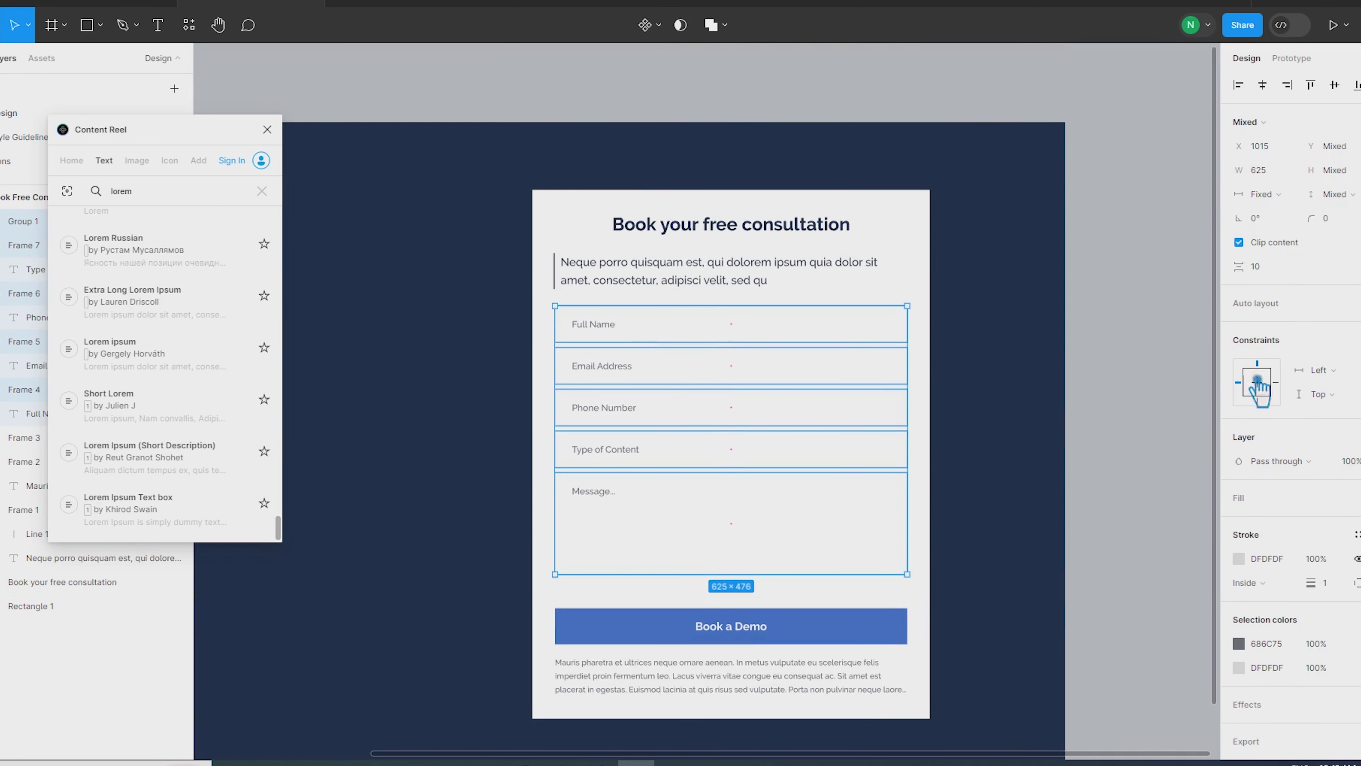
pyautogui.hotkey('shift', 'a')
pyautogui.click(1281, 335)
pyautogui.press('Up')
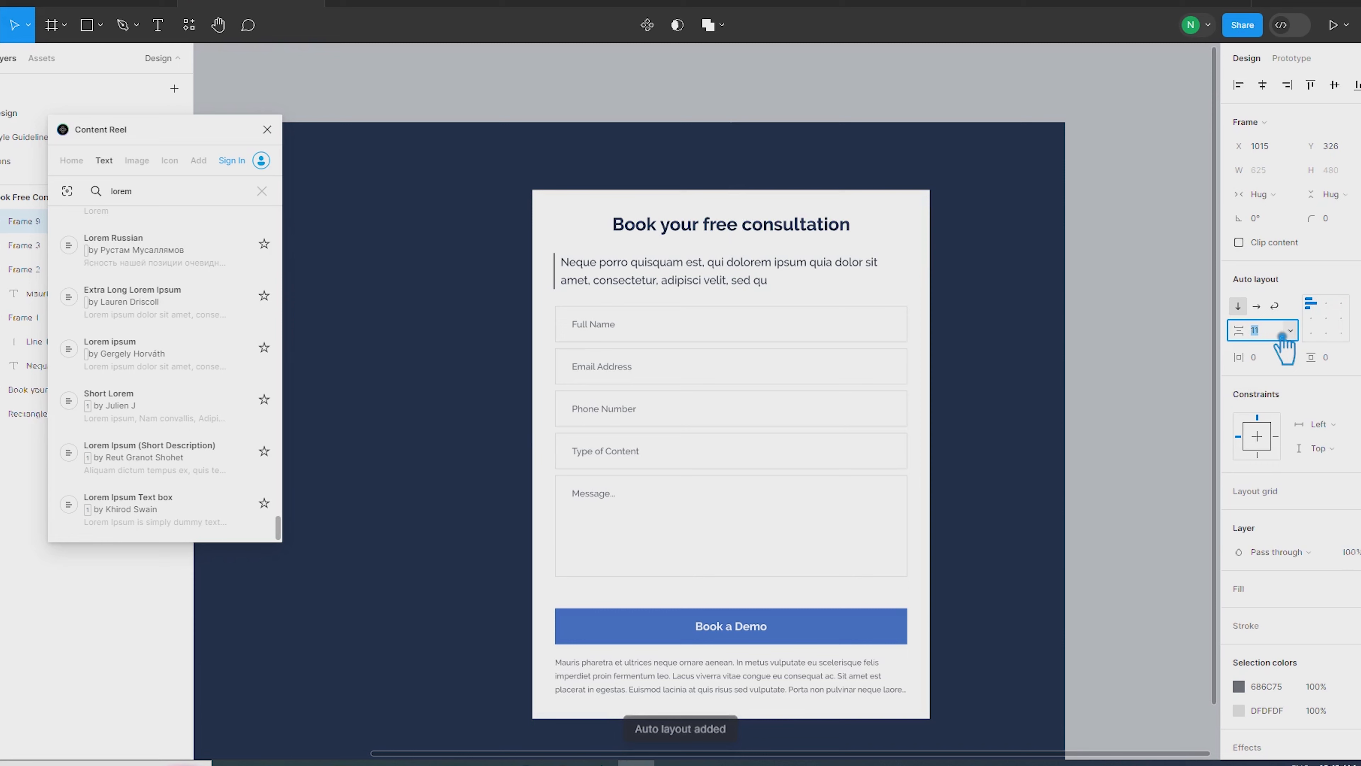
pyautogui.click(1114, 557)
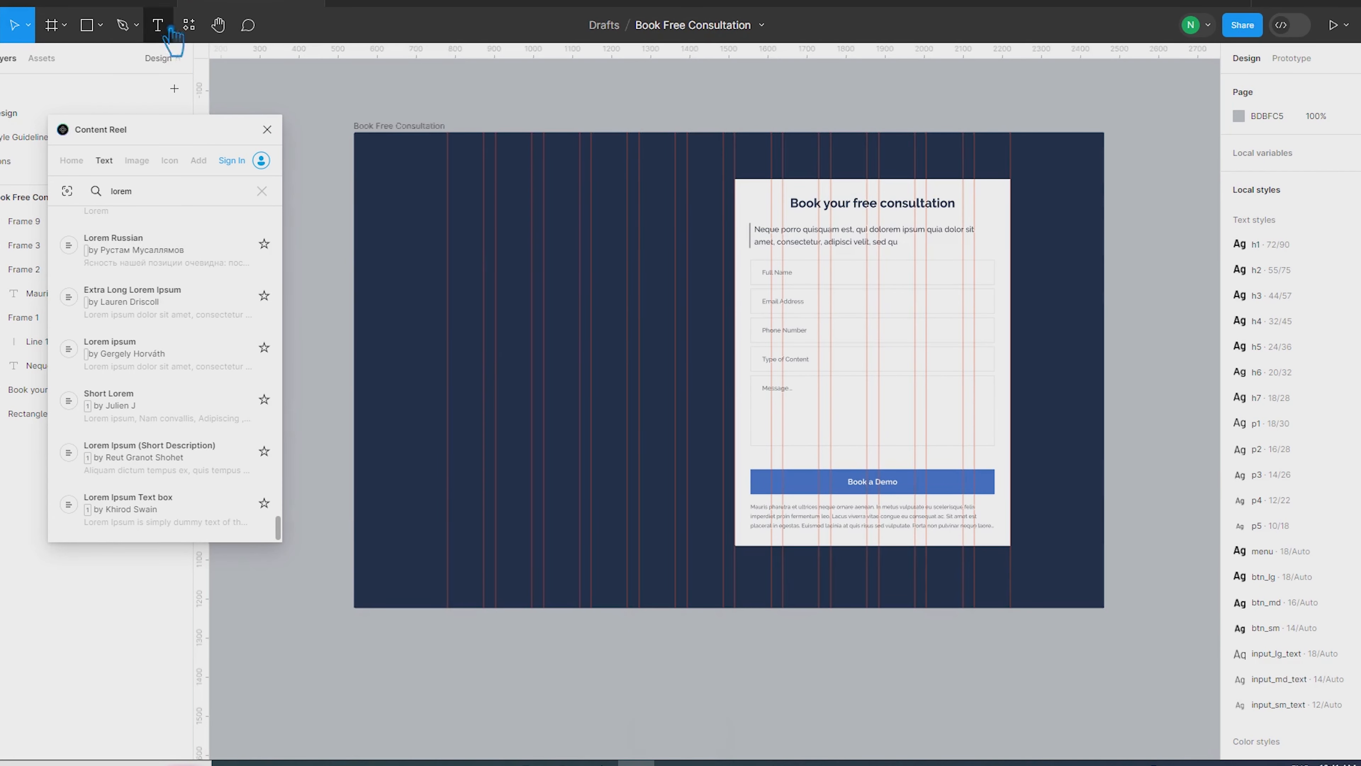
# Step: Place a text box about 705 × 110 on the navy area beside the form and set its font size to 32
pyautogui.click(158, 26)
pyautogui.moveTo(447, 184); pyautogui.dragTo(722, 227)
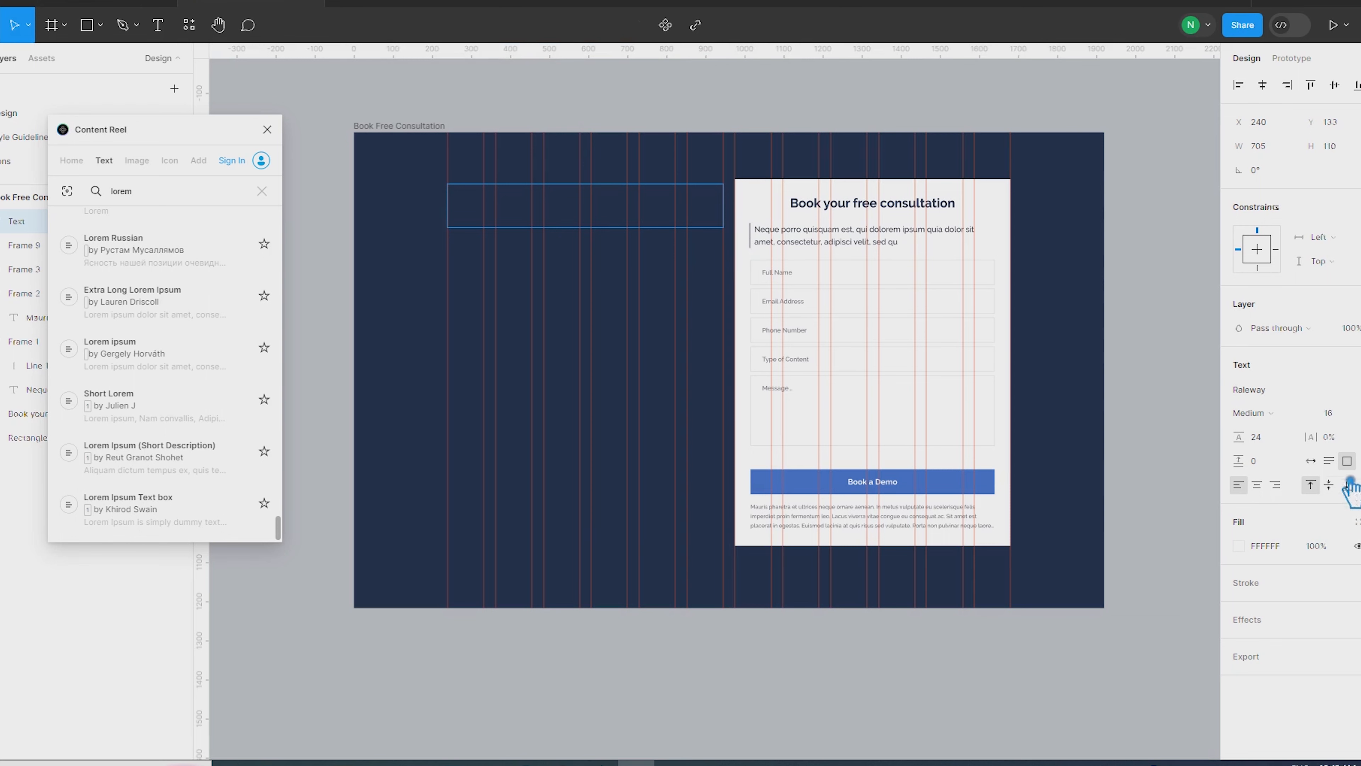
pyautogui.click(1350, 412)
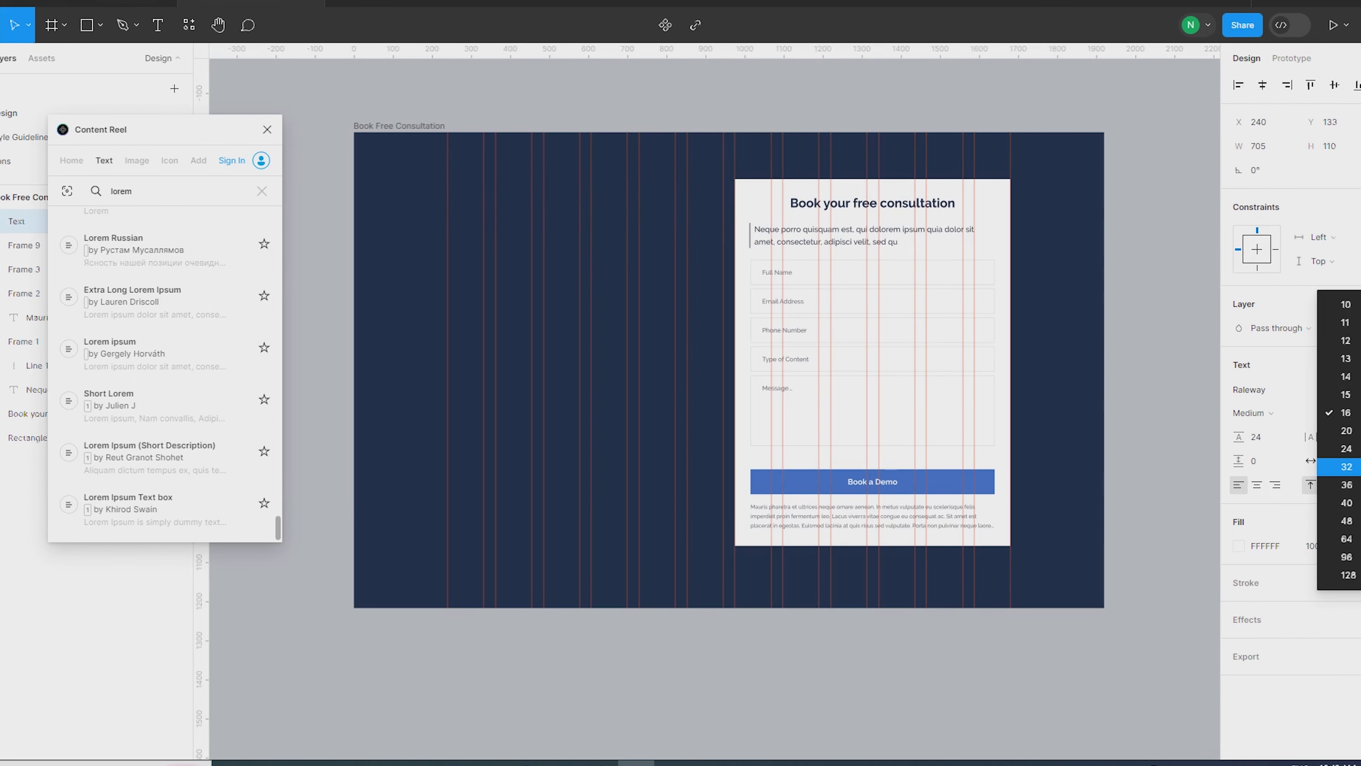
pyautogui.click(1346, 467)
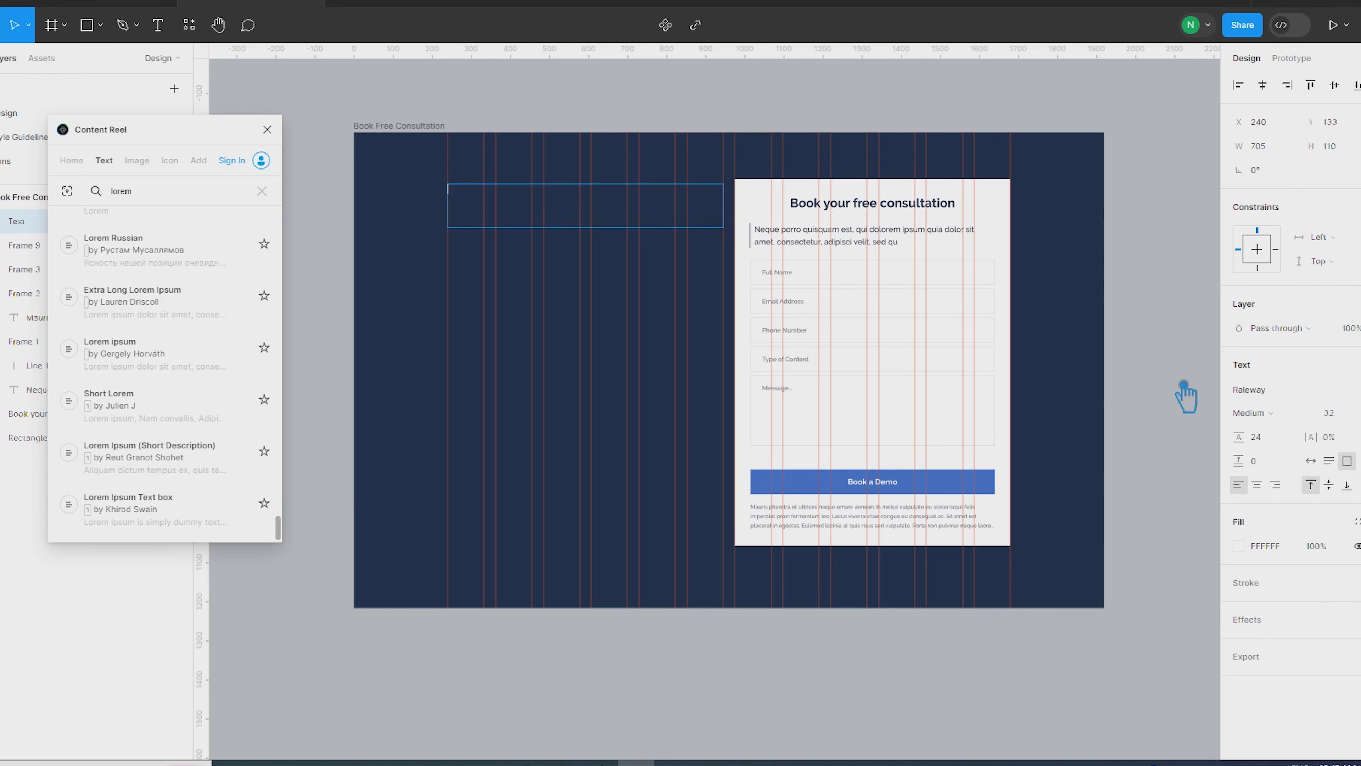
# Step: Set the new text's line height to 42 and enter "Get free advice on global solutions that fit for your business"
pyautogui.click(1280, 438)
pyautogui.write('42')
pyautogui.press('Return')
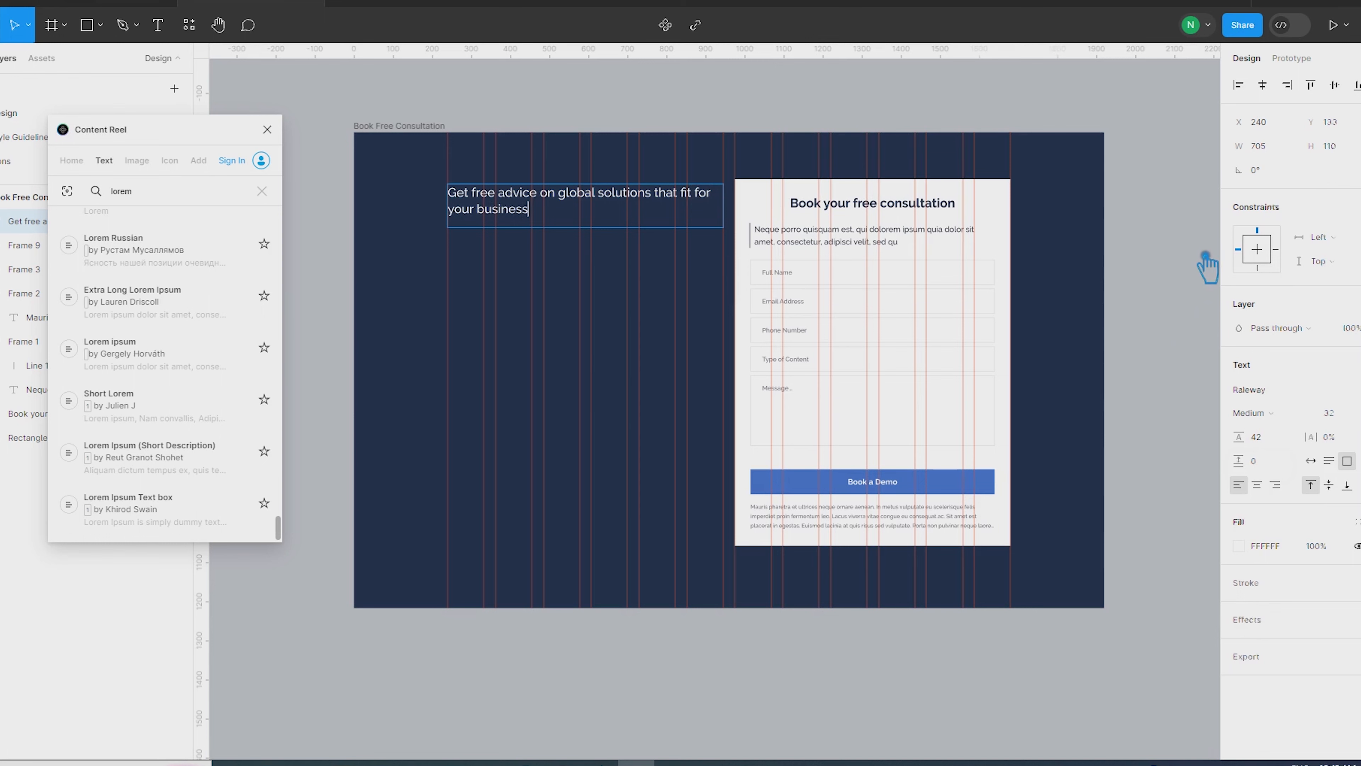
pyautogui.press('Escape')
# Step: Set the "Get free advice" heading to Bold weight and font size 52
pyautogui.click(1292, 415)
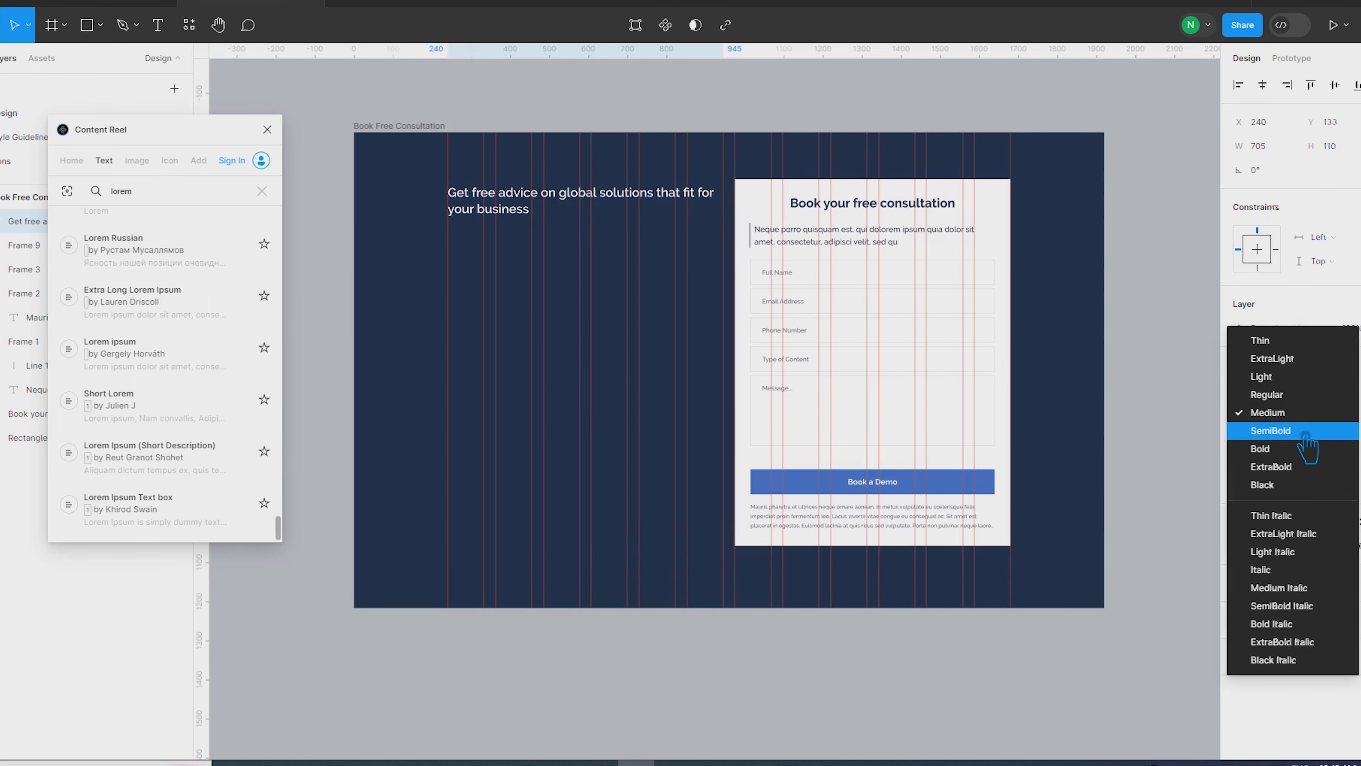
pyautogui.click(1301, 449)
pyautogui.click(1357, 416)
pyautogui.press('Up')
pyautogui.press('Up')
pyautogui.press('Up')
pyautogui.press('Up')
pyautogui.press('Up')
pyautogui.press('Up')
pyautogui.press('Up')
pyautogui.press('Up')
pyautogui.press('Up')
pyautogui.press('Up')
pyautogui.press('Up')
pyautogui.press('Up')
pyautogui.press('Up')
pyautogui.press('Up')
pyautogui.press('Up')
pyautogui.press('Up')
pyautogui.press('Up')
pyautogui.press('Up')
pyautogui.press('Up')
pyautogui.press('Up')
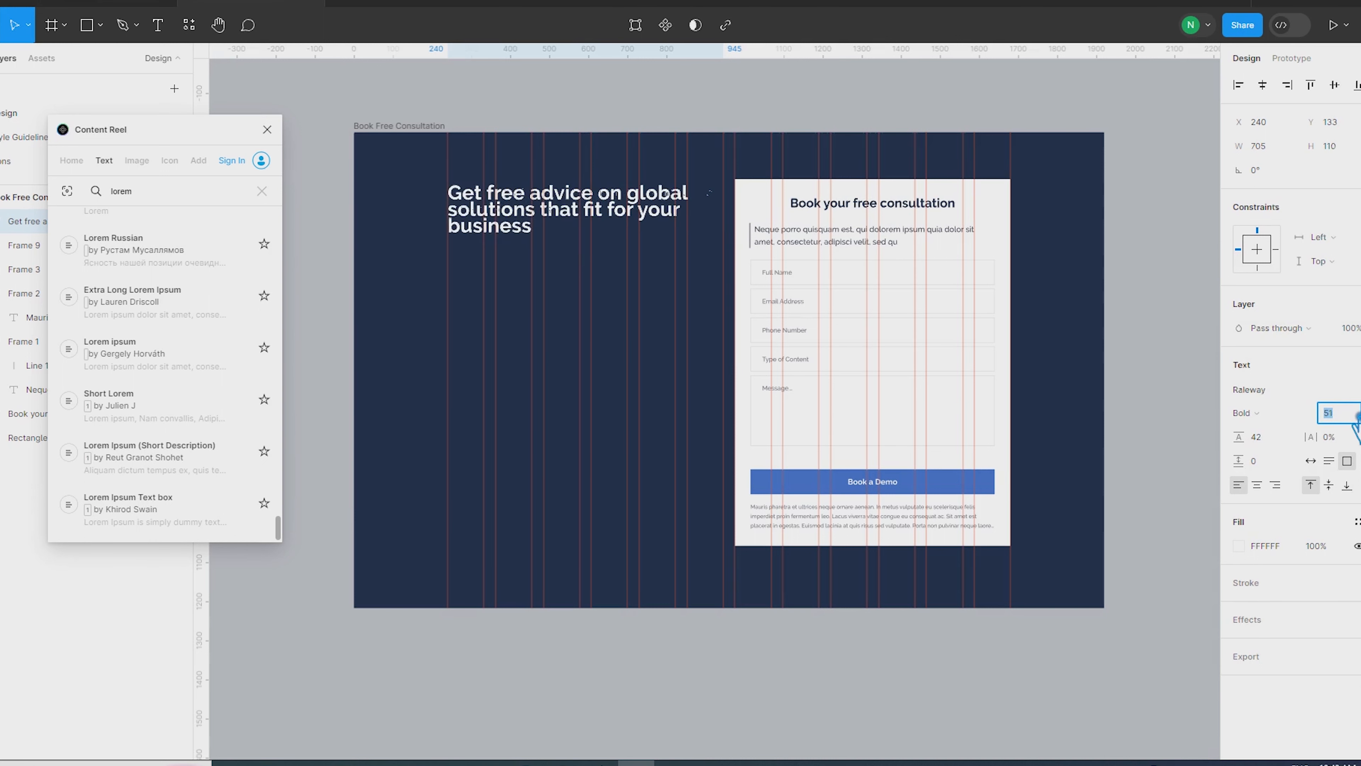
# Step: Set the "Get free advice" heading's line height to 72 and make its text box auto height
pyautogui.click(1294, 442)
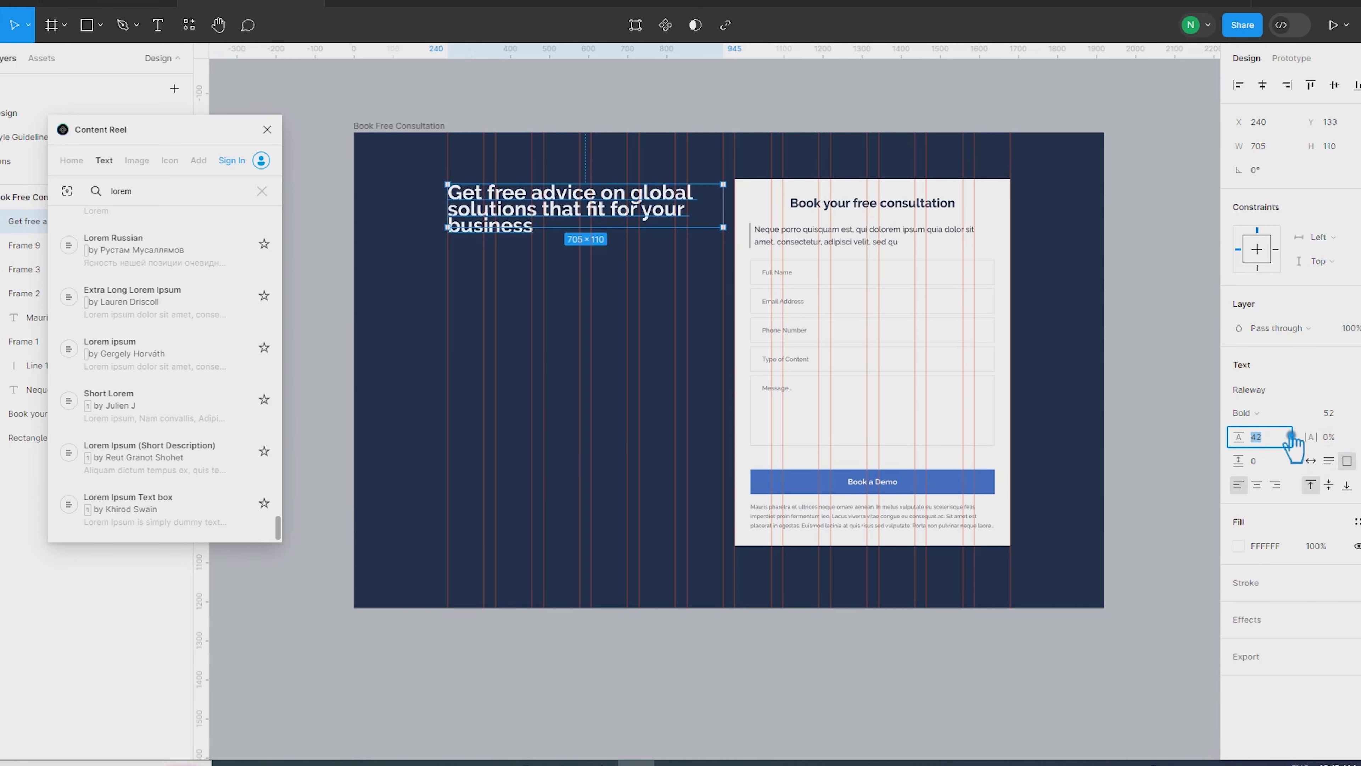
pyautogui.write('72')
pyautogui.press('Return')
pyautogui.click(1329, 460)
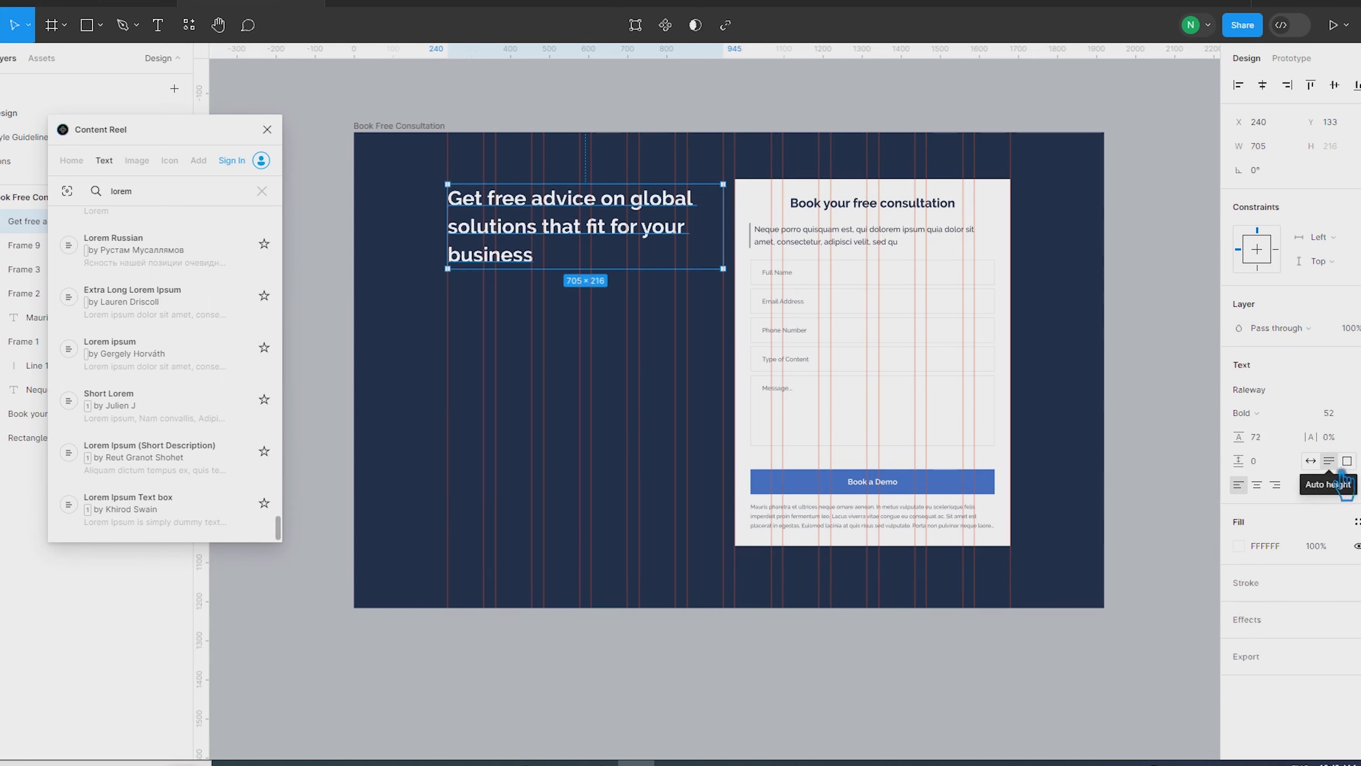
# Step: Align the top edge of the "Get free advice" heading with the top of the white form panel
pyautogui.keyDown('shift'); pyautogui.click(759, 193); pyautogui.keyUp('shift')
pyautogui.click(1312, 85)
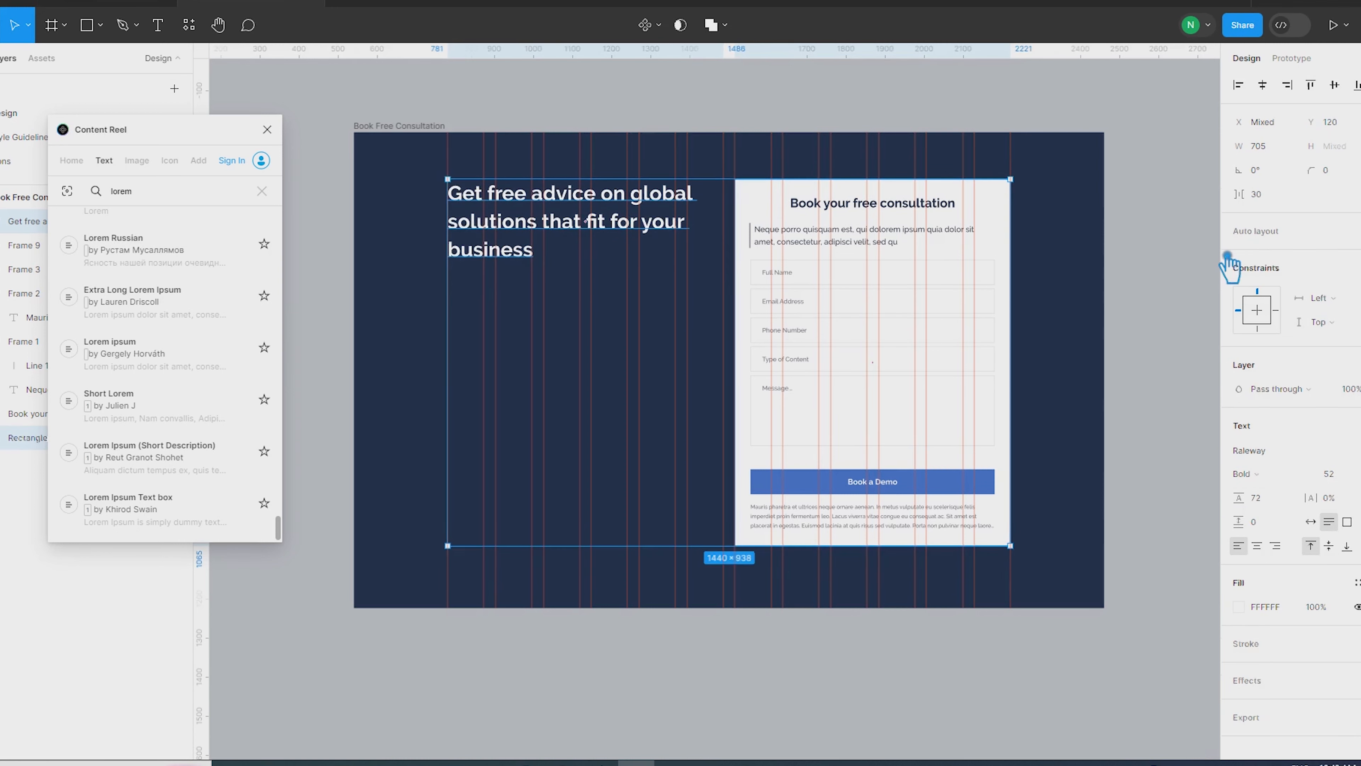
pyautogui.click(1213, 253)
# Step: Change the "Get free advice" heading's font weight to SemiBold
pyautogui.click(667, 212)
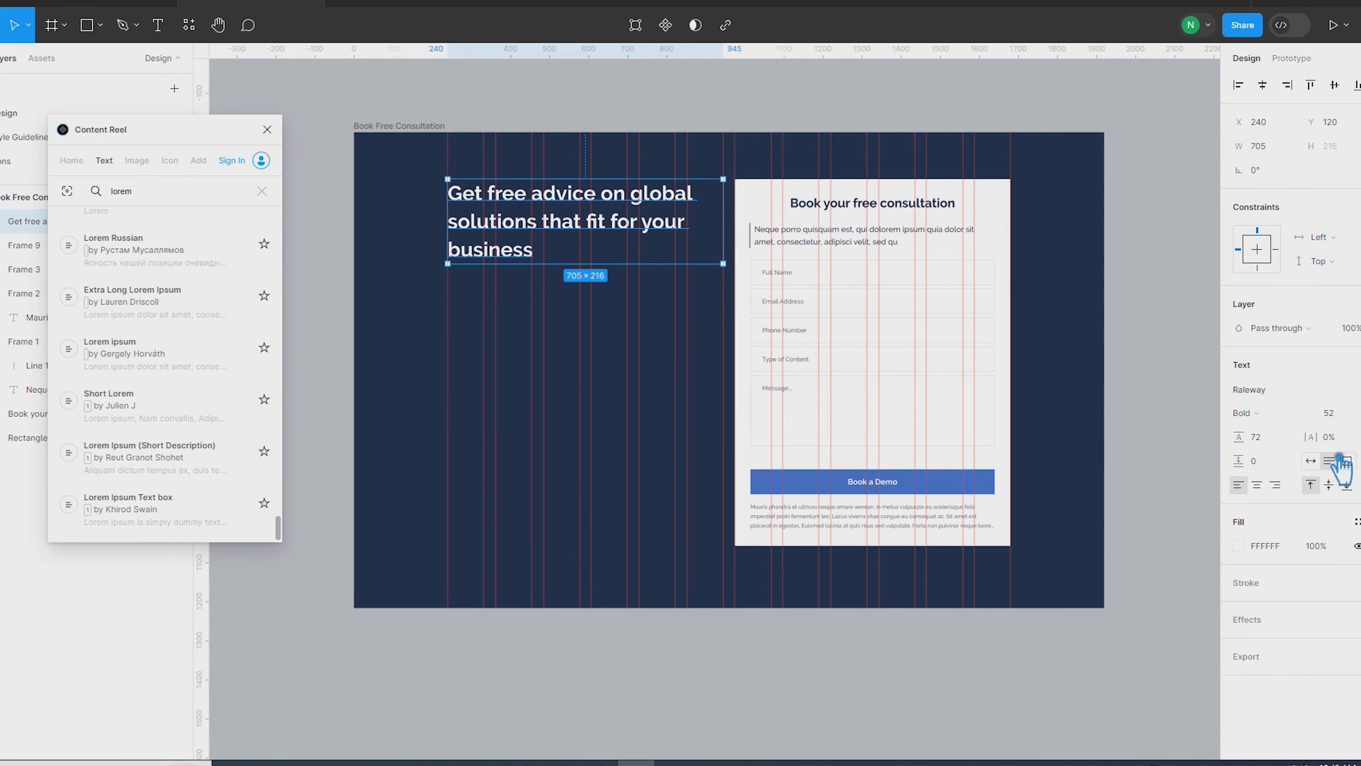
pyautogui.click(1269, 423)
pyautogui.click(1284, 398)
pyautogui.click(1152, 287)
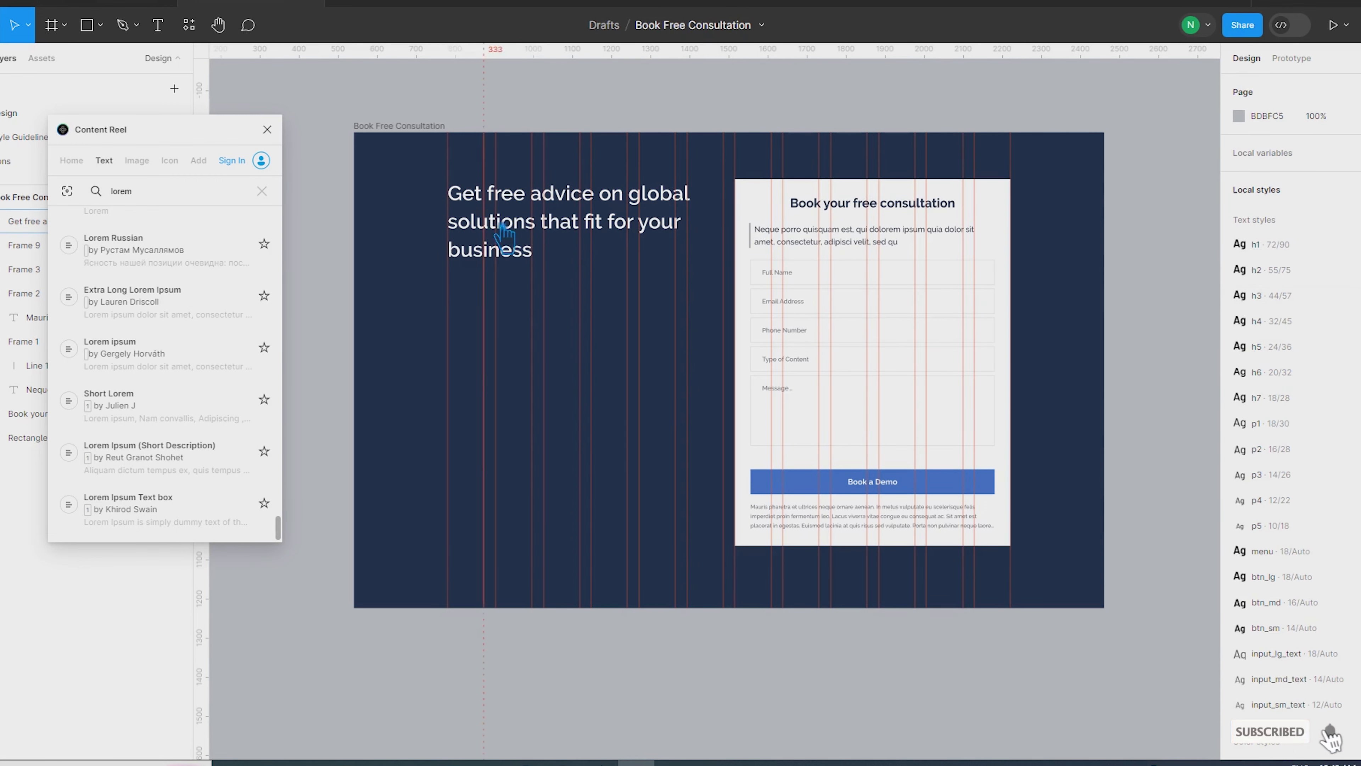
# Step: Change the "Get free advice" heading's font weight to Regular
pyautogui.click(535, 238)
pyautogui.click(1256, 413)
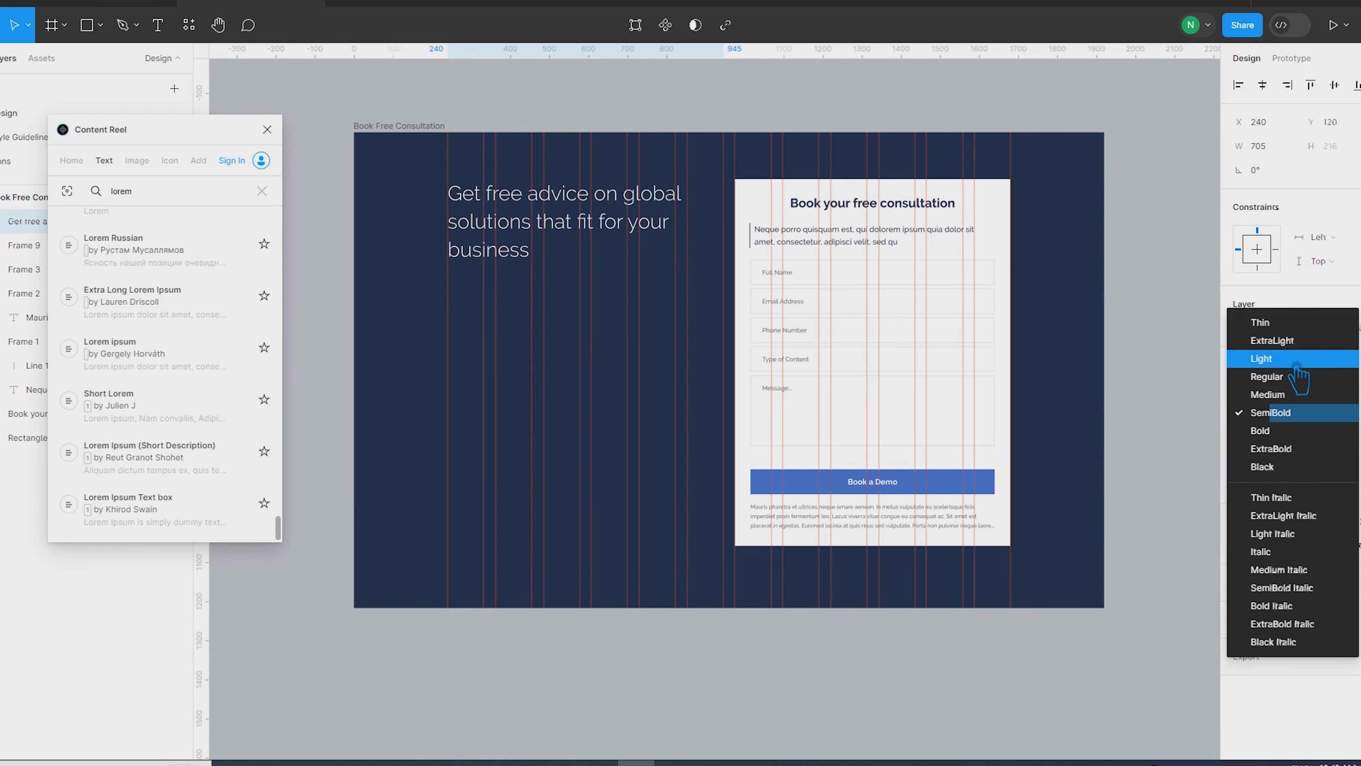
pyautogui.click(1299, 377)
pyautogui.click(1189, 346)
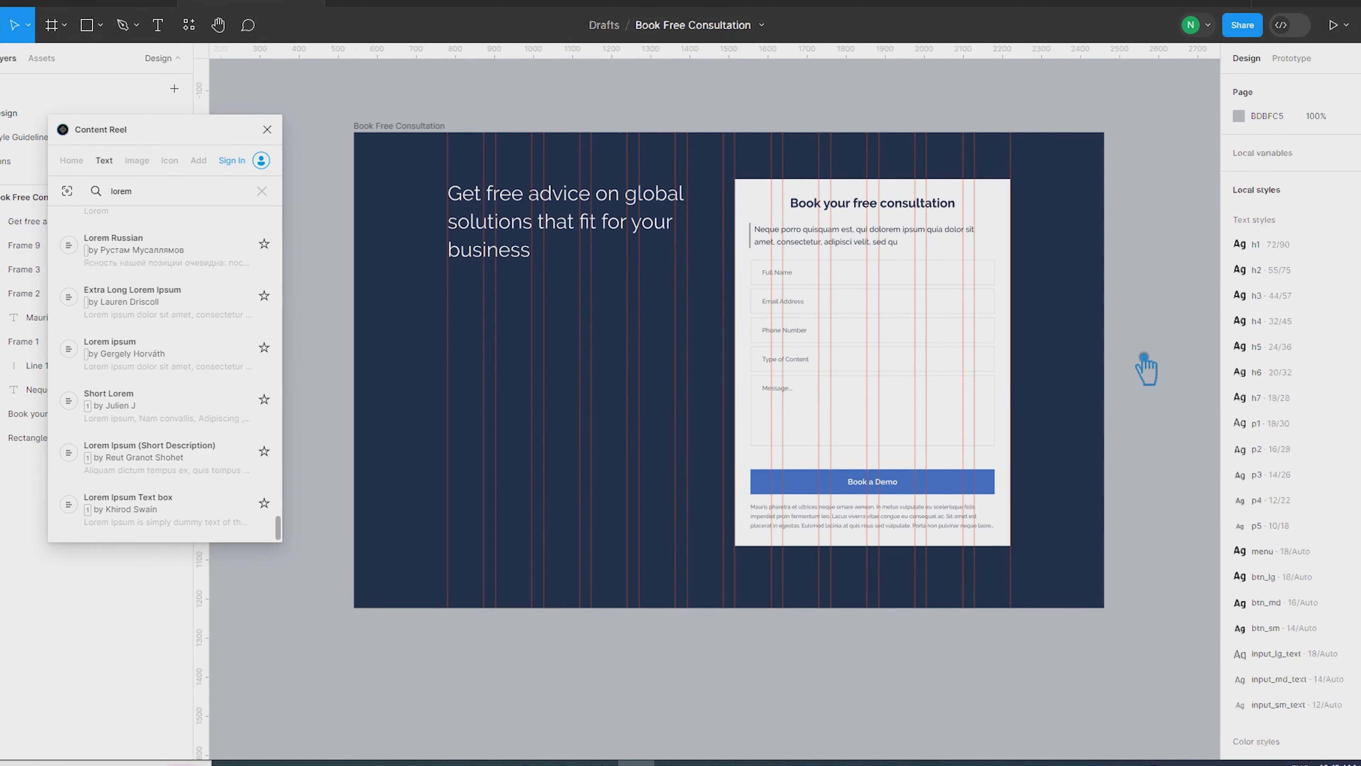
# Step: Duplicate the "Get free advice" heading and place the copy directly beneath the original
pyautogui.click(515, 223)
pyautogui.hotkey('ctrl', 'd')
pyautogui.moveTo(522, 236); pyautogui.dragTo(528, 311)
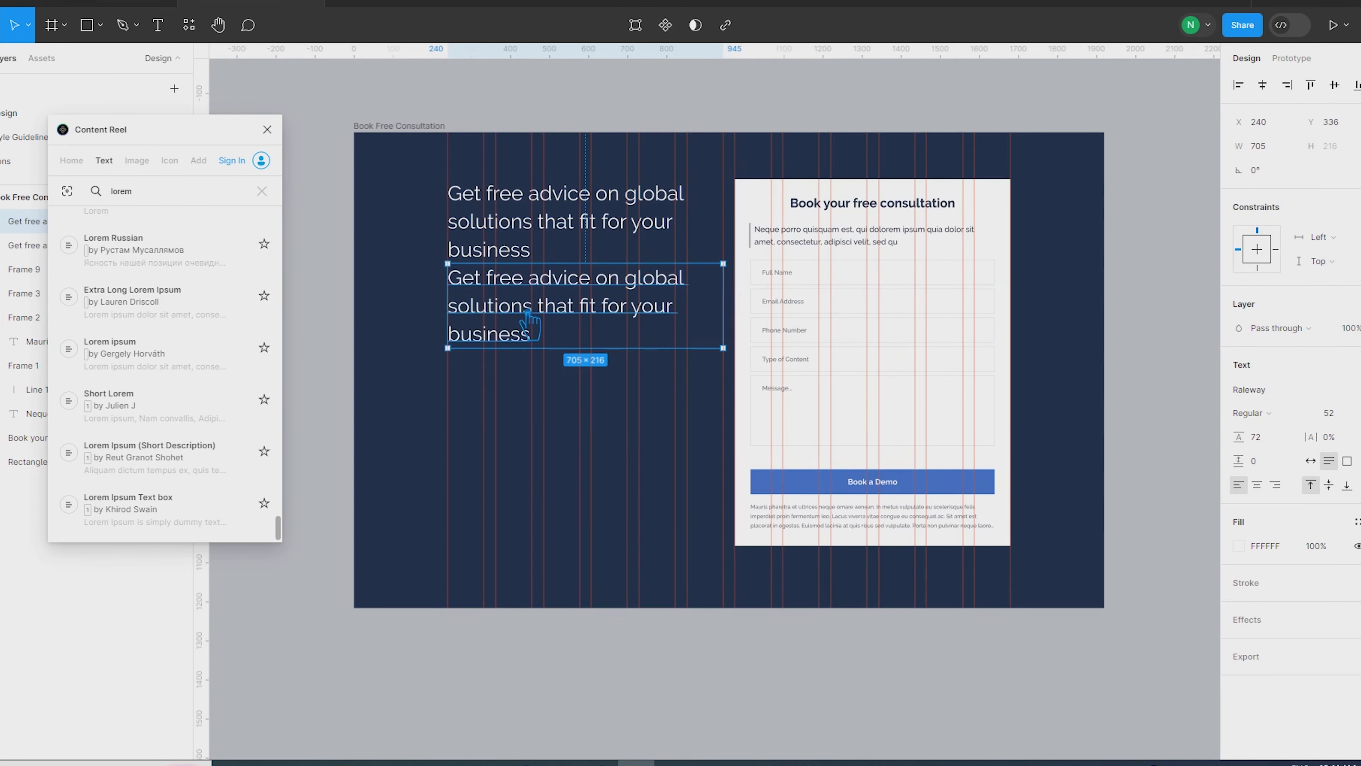
# Step: Set the copied heading text to font size 18 with a line height of 28
pyautogui.click(1343, 413)
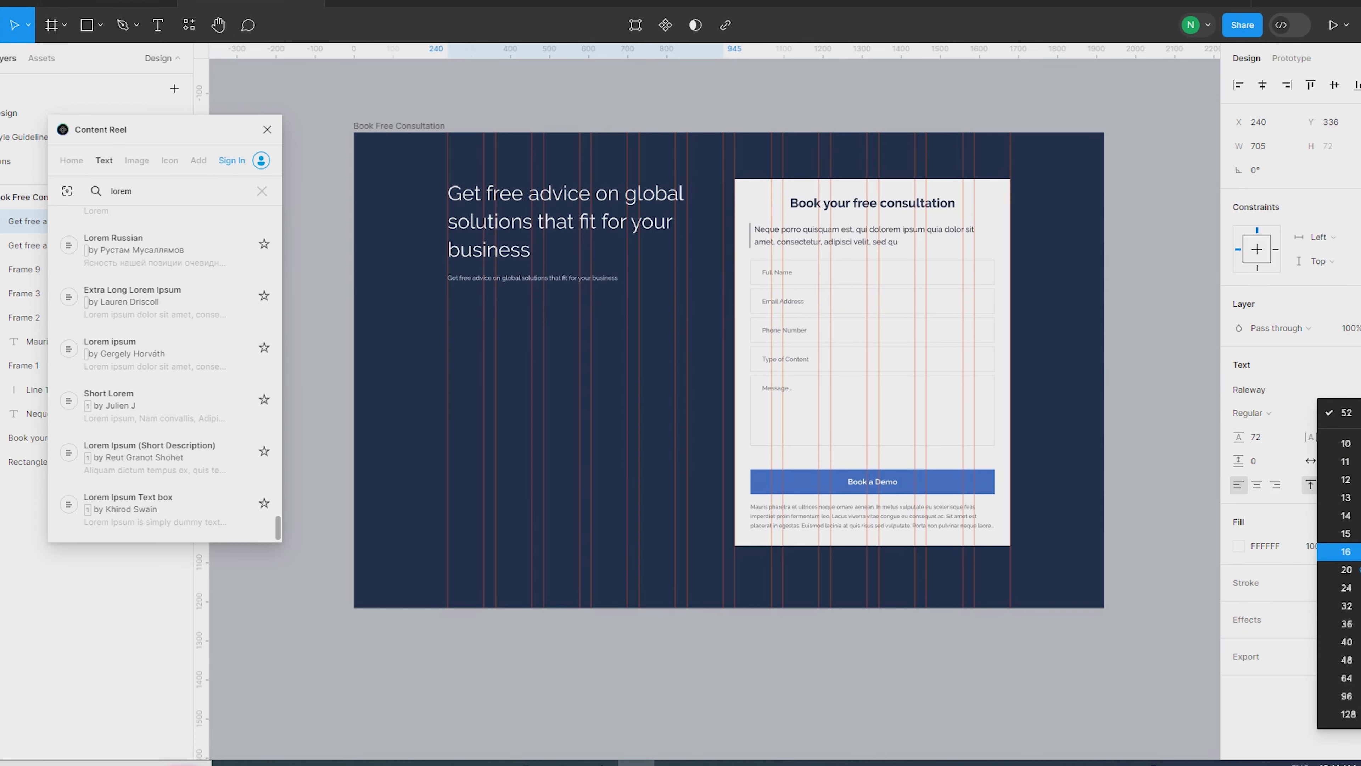
pyautogui.click(1345, 552)
pyautogui.click(1353, 397)
pyautogui.click(1349, 415)
pyautogui.press('Up')
pyautogui.press('Up')
pyautogui.click(1273, 445)
pyautogui.write('28')
pyautogui.press('Return')
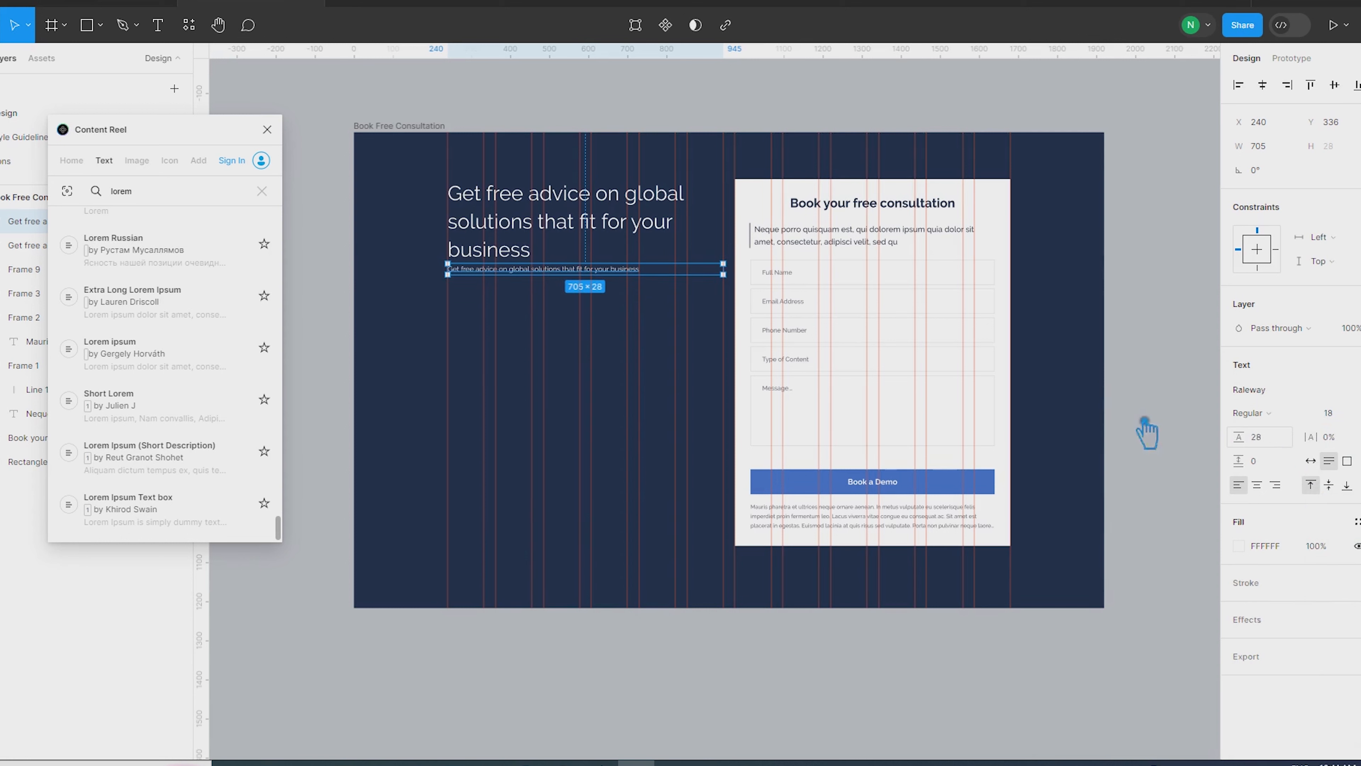
# Step: Try stretching the copied text's box to a height of about 84
pyautogui.moveTo(583, 293); pyautogui.dragTo(578, 314)
pyautogui.doubleClick(572, 300)
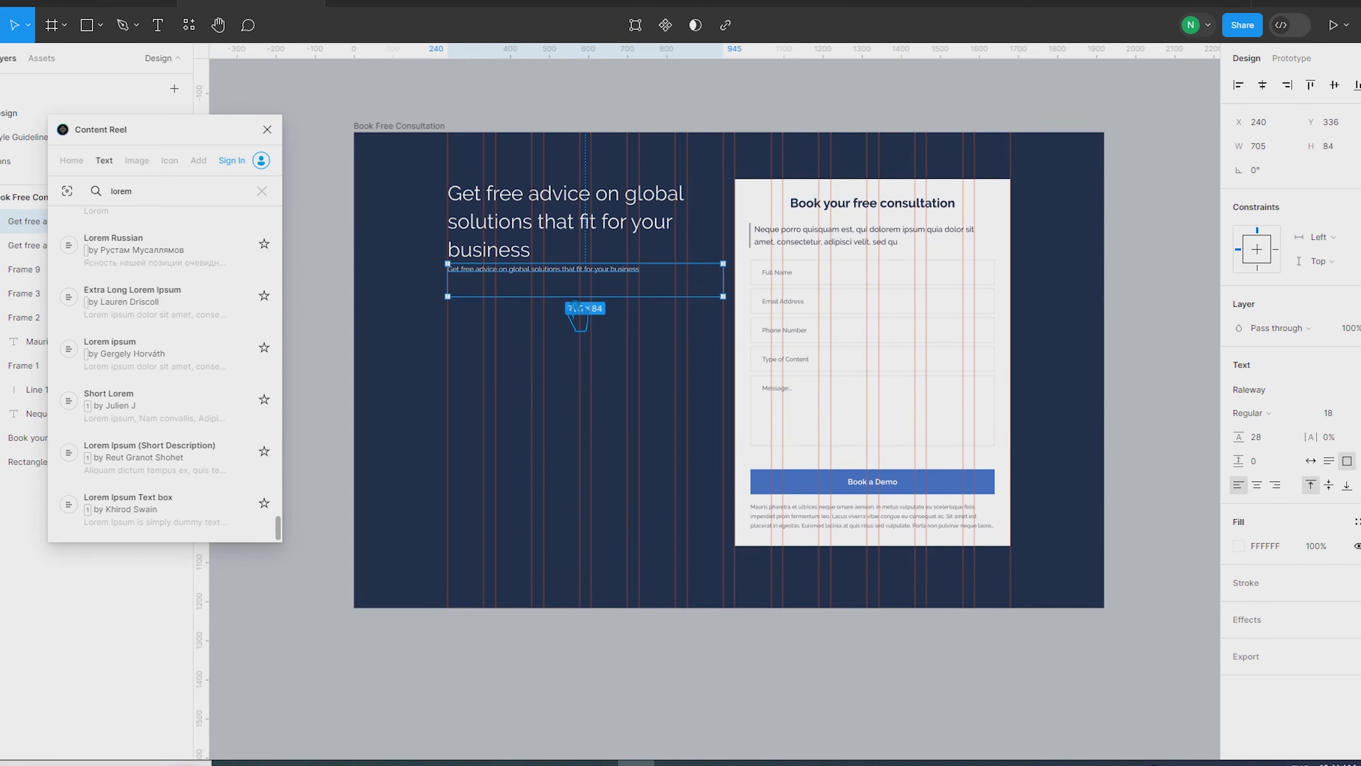
pyautogui.doubleClick(576, 303)
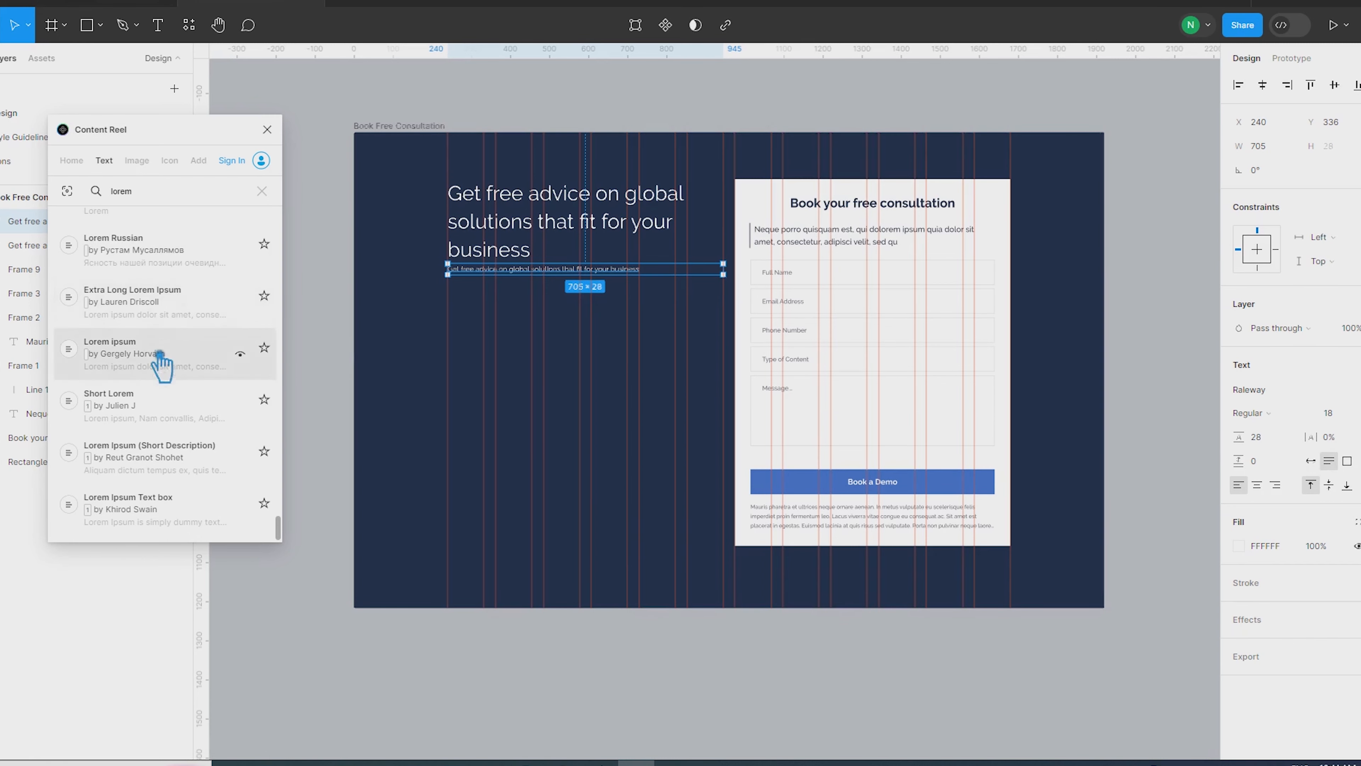
# Step: Fill the copied text with the Extra Long Lorem Ipsum content and set its line height to 32
pyautogui.click(187, 302)
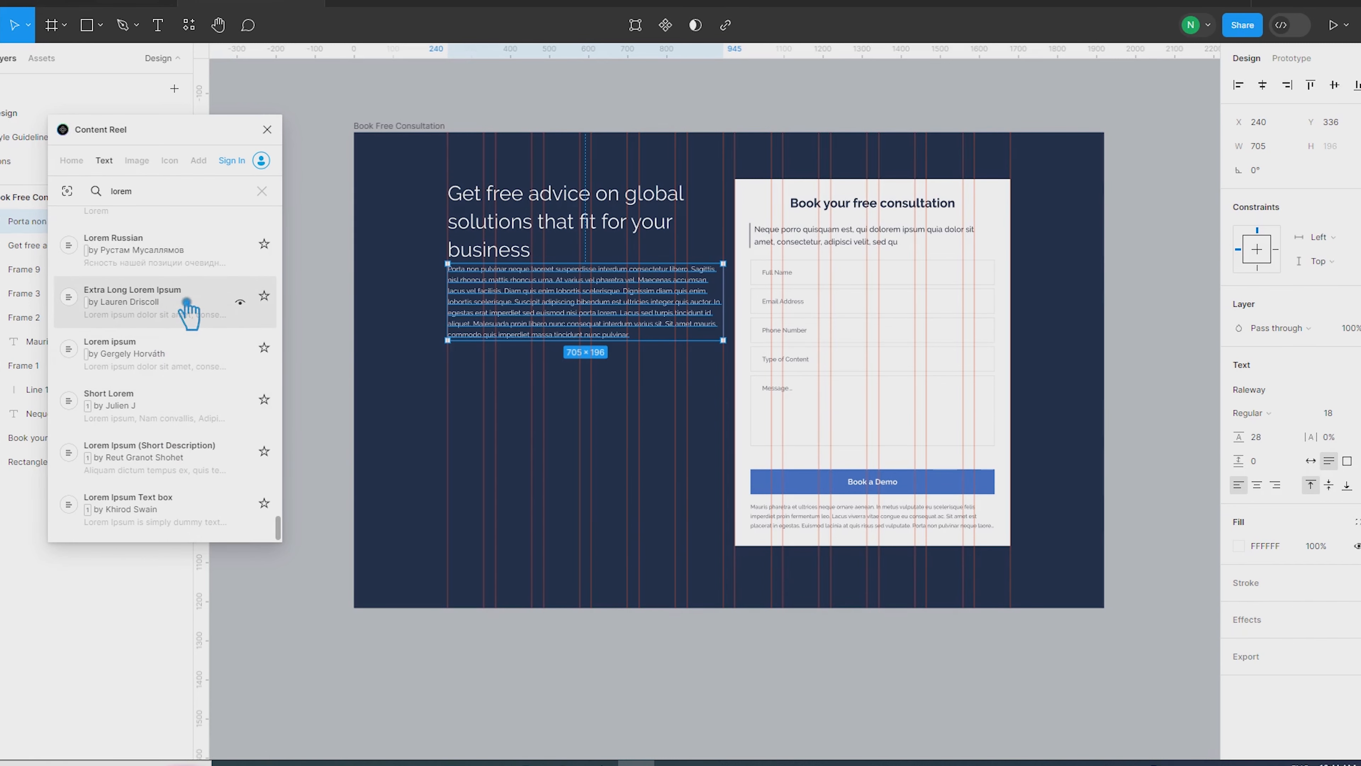
pyautogui.scroll(5, 542, 325)
pyautogui.click(1279, 445)
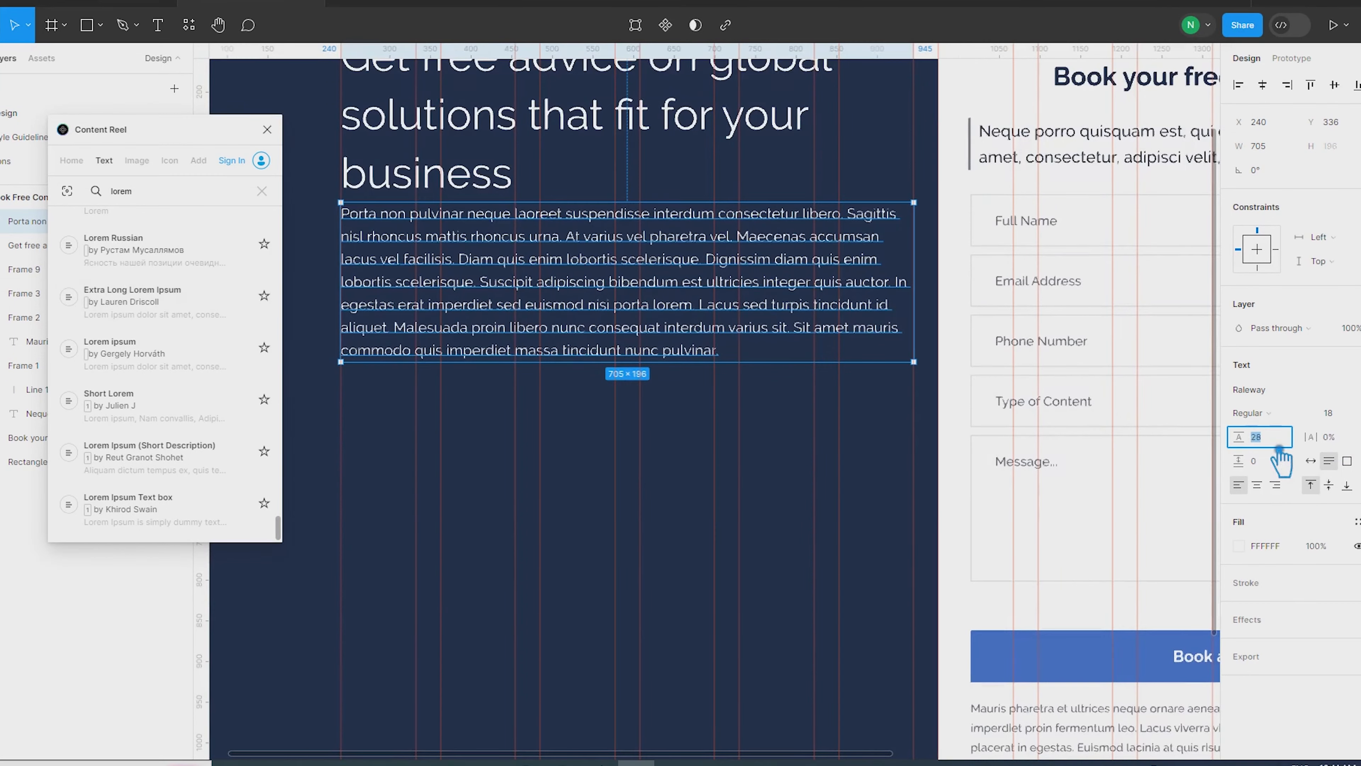
pyautogui.click(478, 425)
pyautogui.click(478, 323)
pyautogui.click(1281, 446)
pyautogui.press('Up')
pyautogui.press('Up')
pyautogui.press('Up')
pyautogui.press('Up')
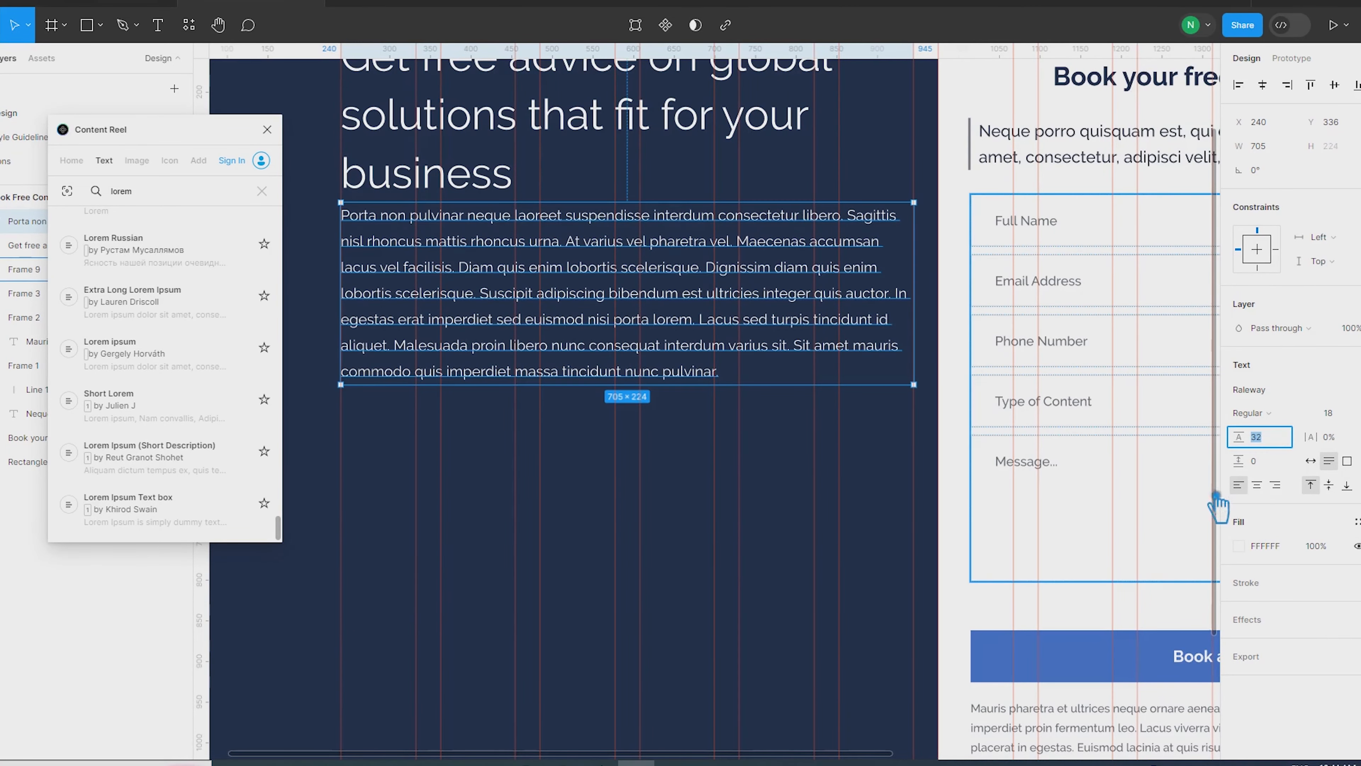
# Step: Sample the navy background for the paragraph's fill and lighten it to the pale grey-blue C9CFD9
pyautogui.click(1246, 550)
pyautogui.click(1251, 553)
pyautogui.click(1251, 553)
pyautogui.click(1065, 579)
pyautogui.click(688, 513)
pyautogui.moveTo(1091, 476); pyautogui.dragTo(1068, 409)
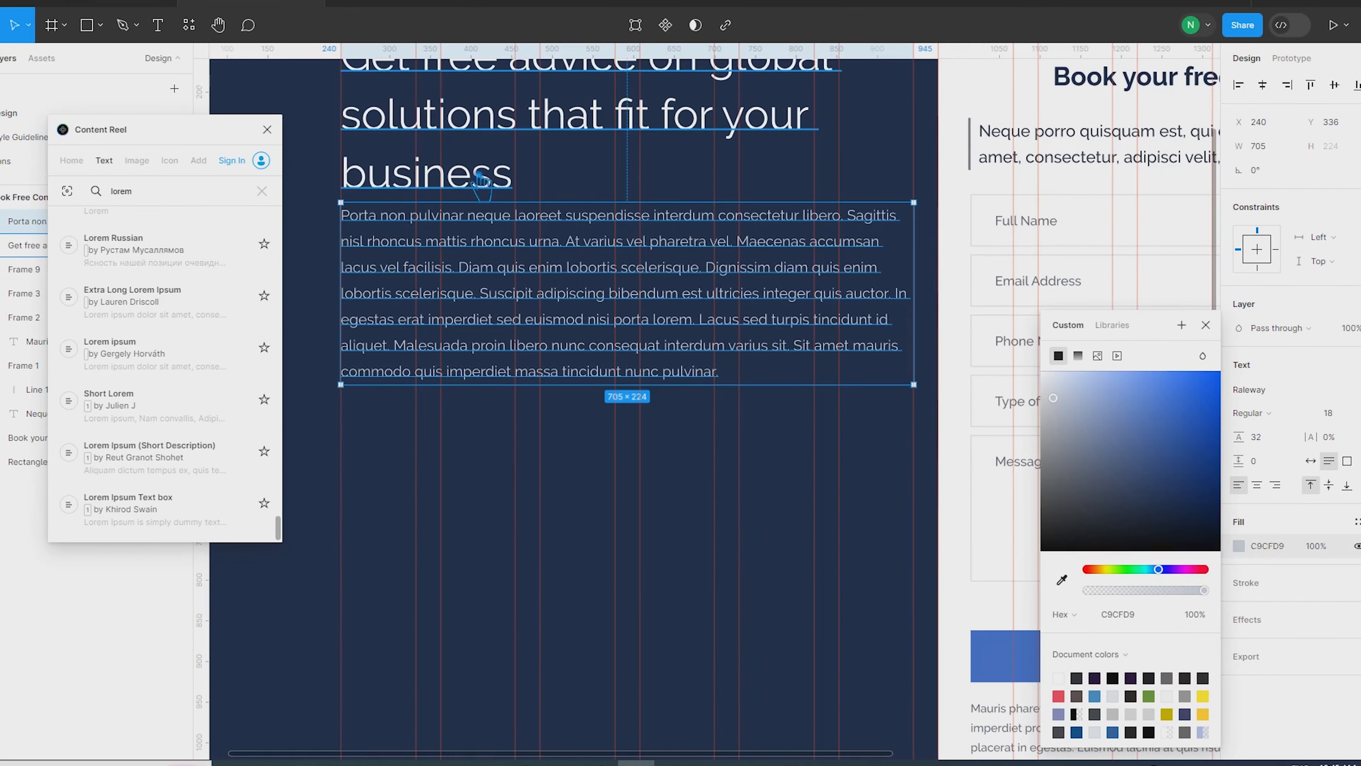
# Step: Move the lorem ipsum paragraph down to leave a 30 px gap below the "Get free advice" heading
pyautogui.hotkey('shift', 'Down')
pyautogui.hotkey('shift', 'Down')
pyautogui.hotkey('shift', 'Down')
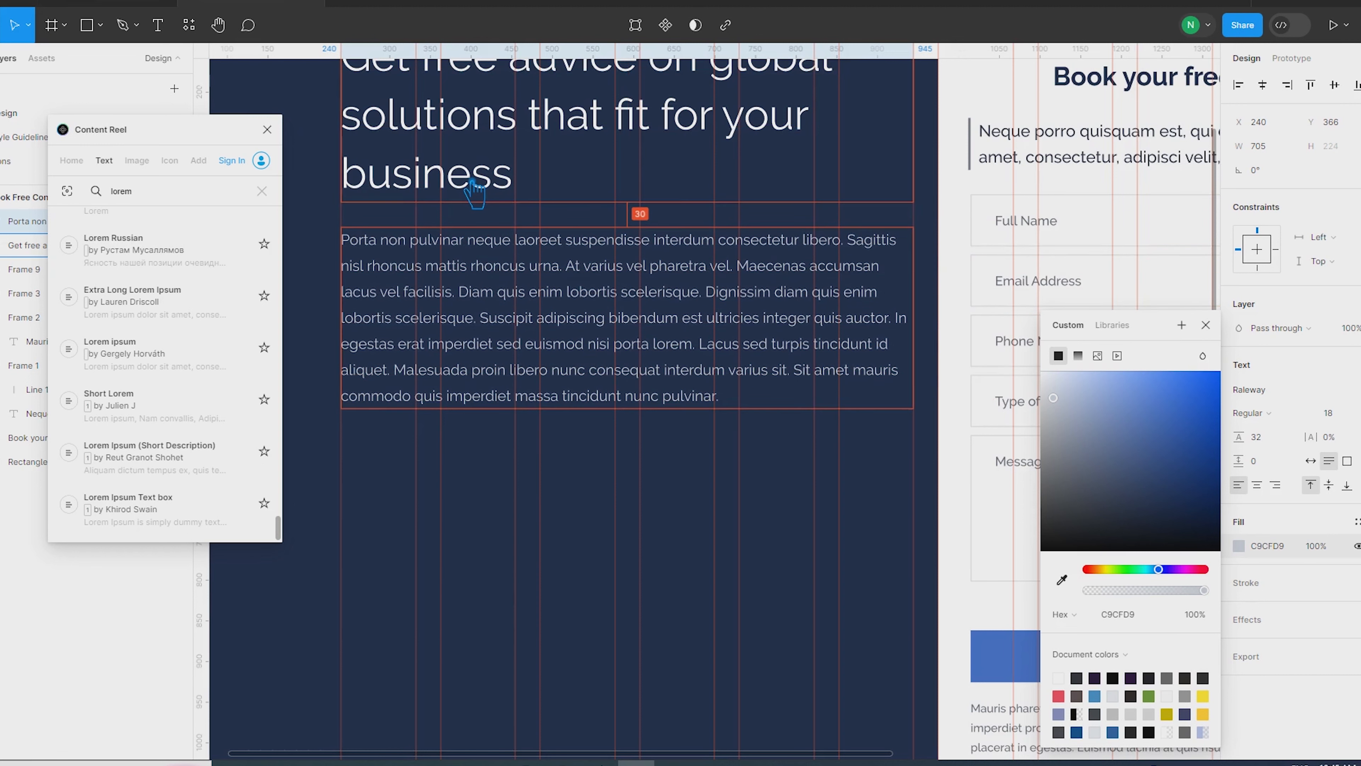
pyautogui.scroll(-3, 540, 271)
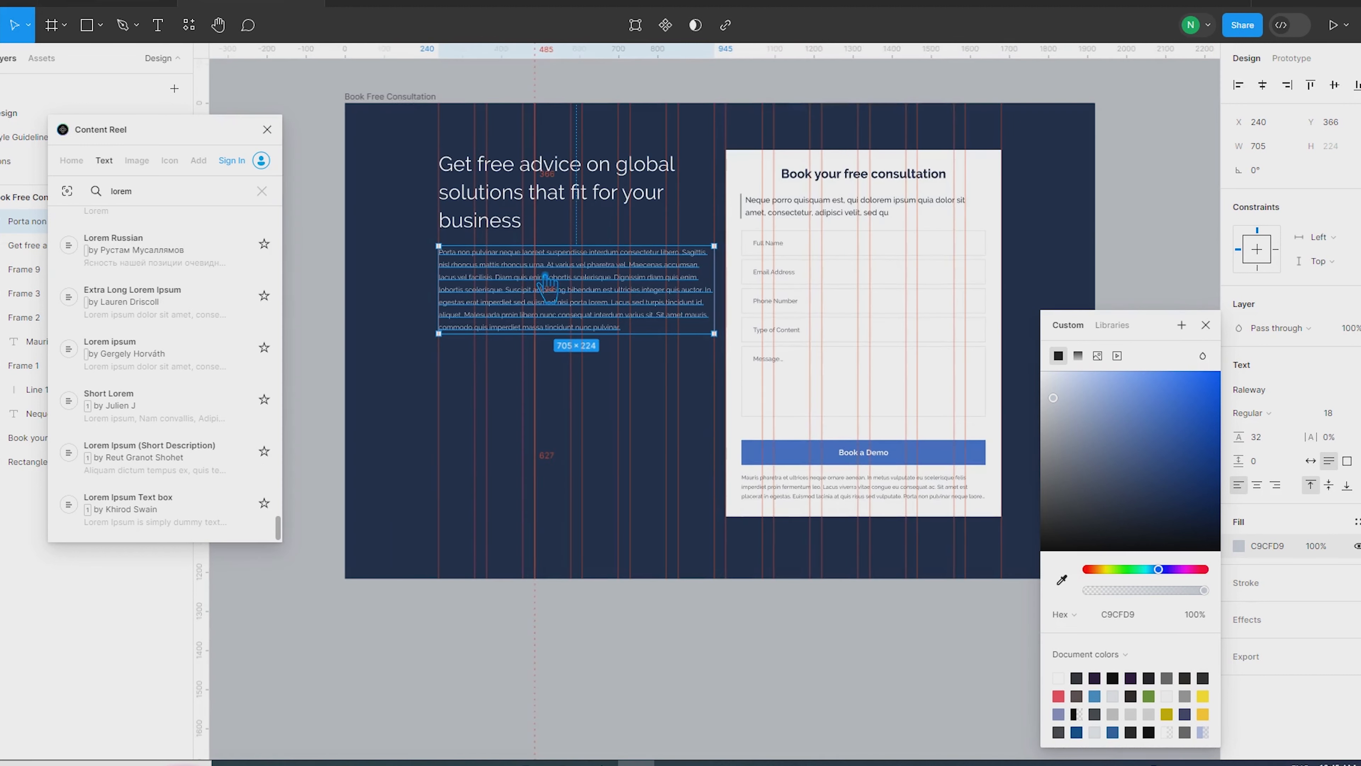
# Step: Truncate the lorem ipsum paragraph under the heading to a maximum of 3 lines
pyautogui.click(1206, 325)
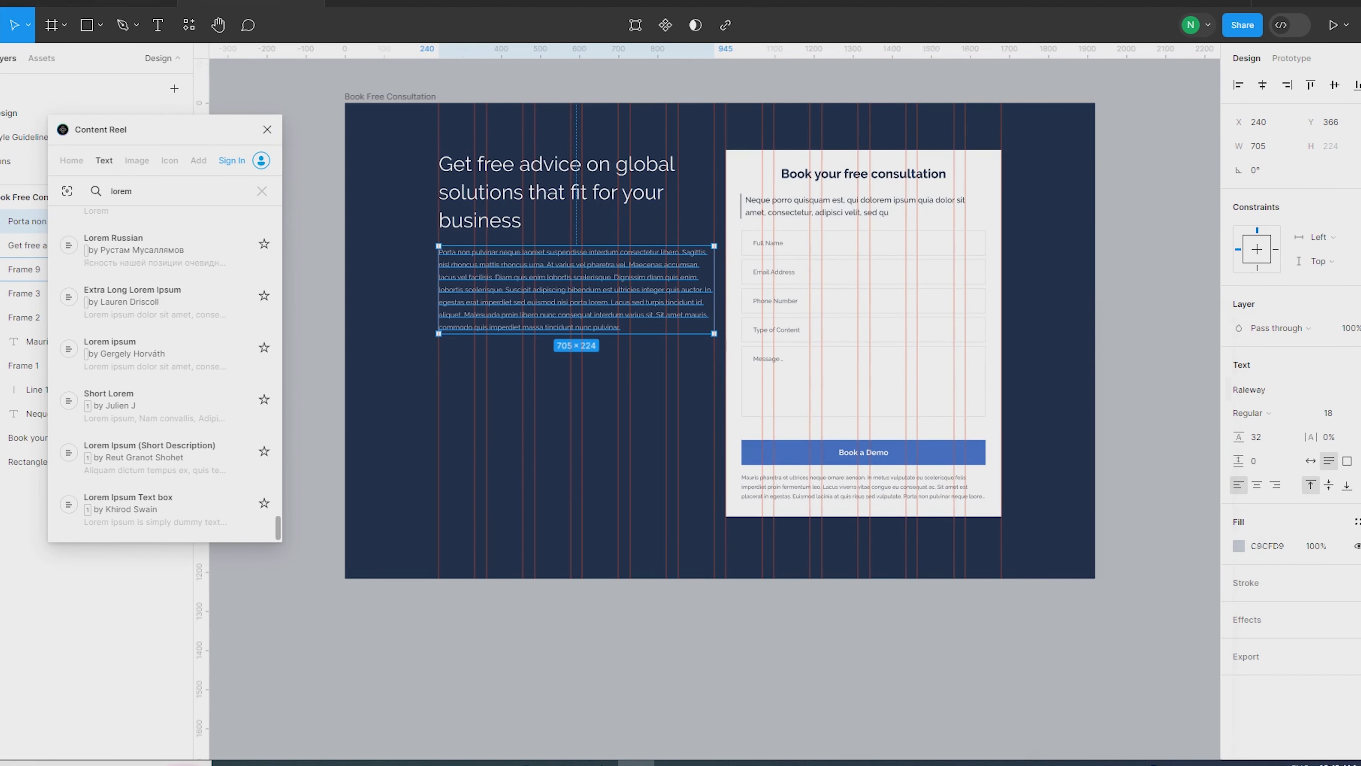
pyautogui.click(1360, 485)
pyautogui.click(1203, 704)
pyautogui.click(1210, 727)
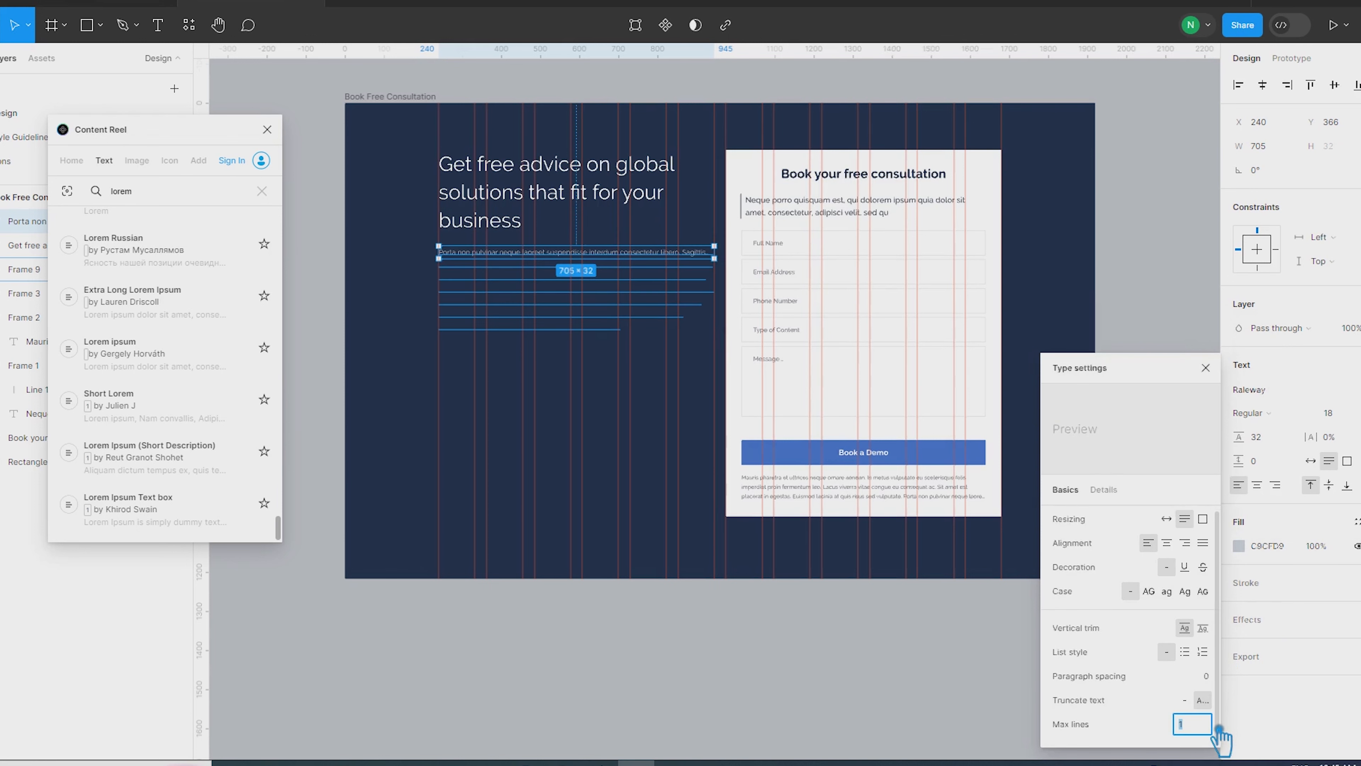
pyautogui.write('3')
pyautogui.click(617, 662)
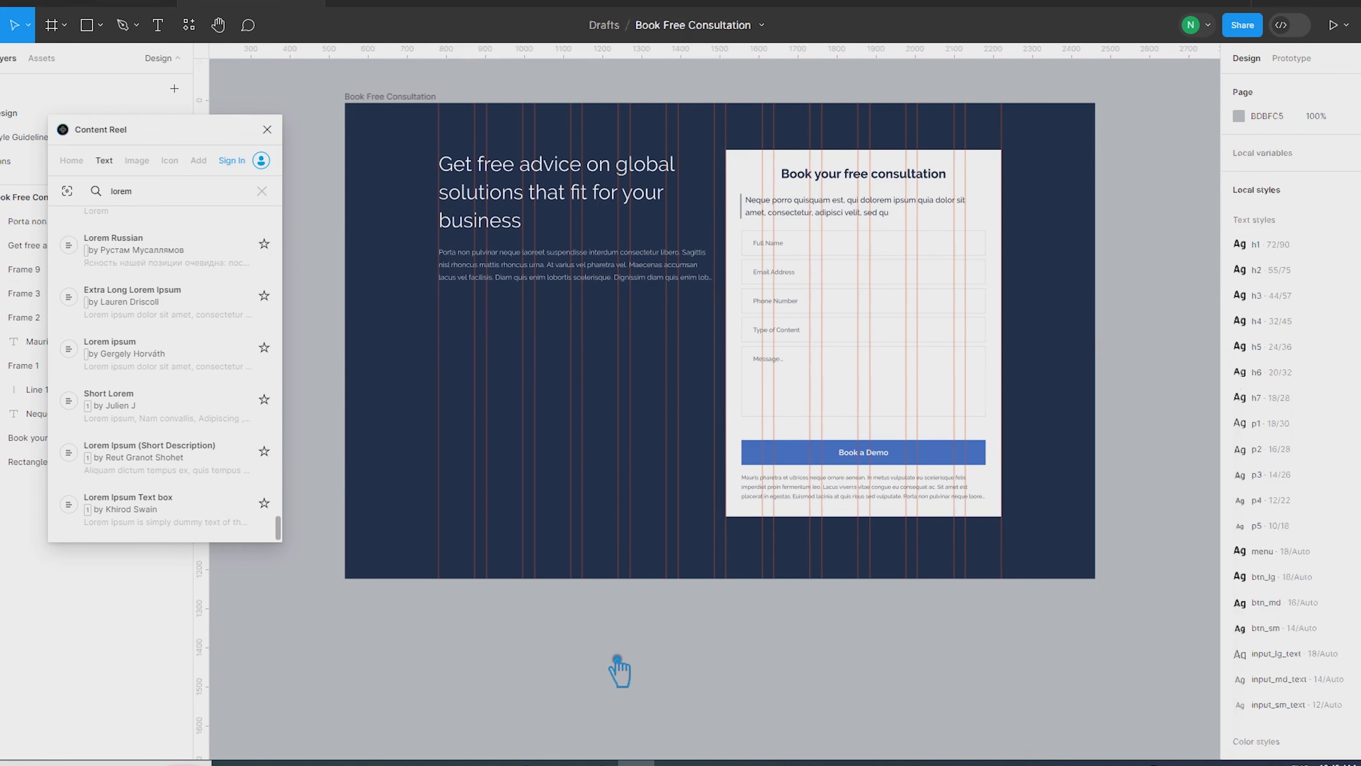
# Step: Delete all the paragraph text that follows "Diam quis enim lobortis scelerisque."
pyautogui.doubleClick(613, 284)
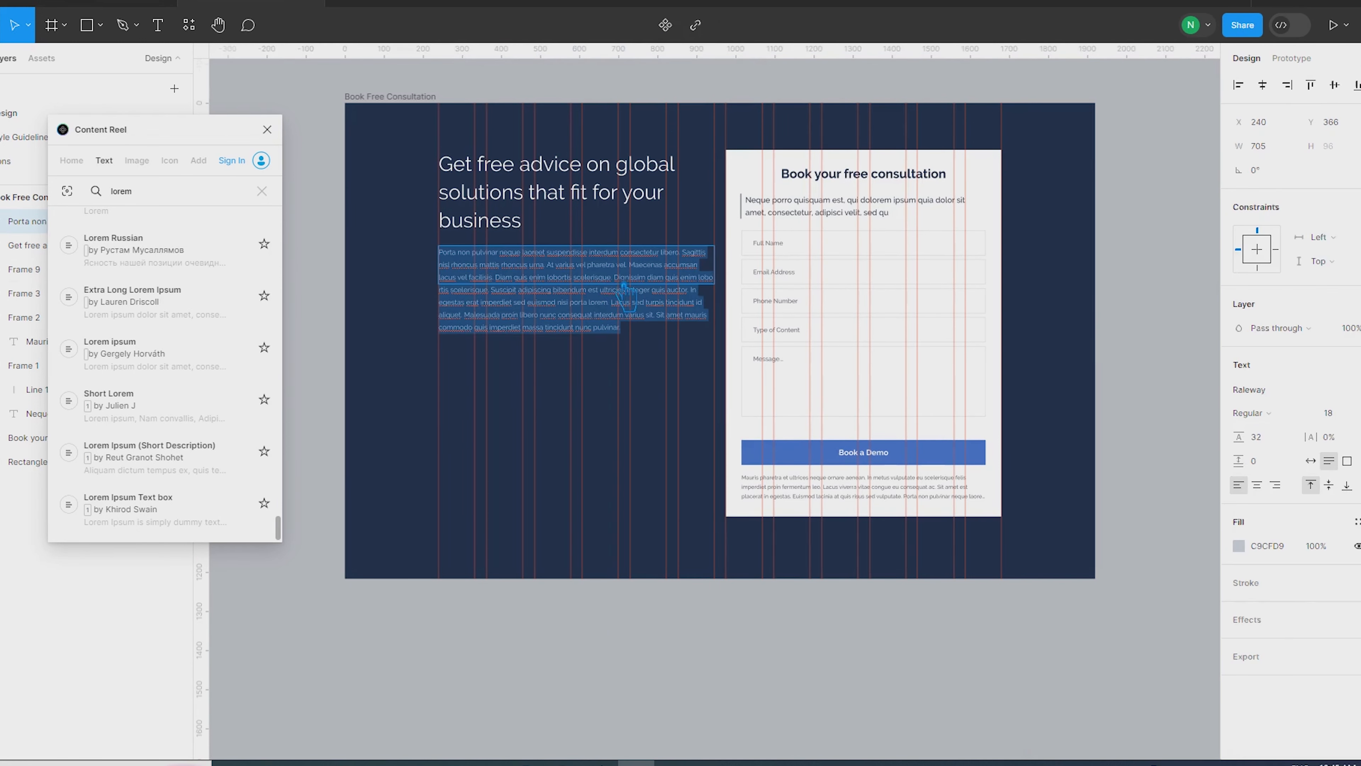
pyautogui.click(619, 284)
pyautogui.scroll(5, 621, 292)
pyautogui.doubleClick(644, 294)
pyautogui.moveTo(626, 277); pyautogui.dragTo(795, 611)
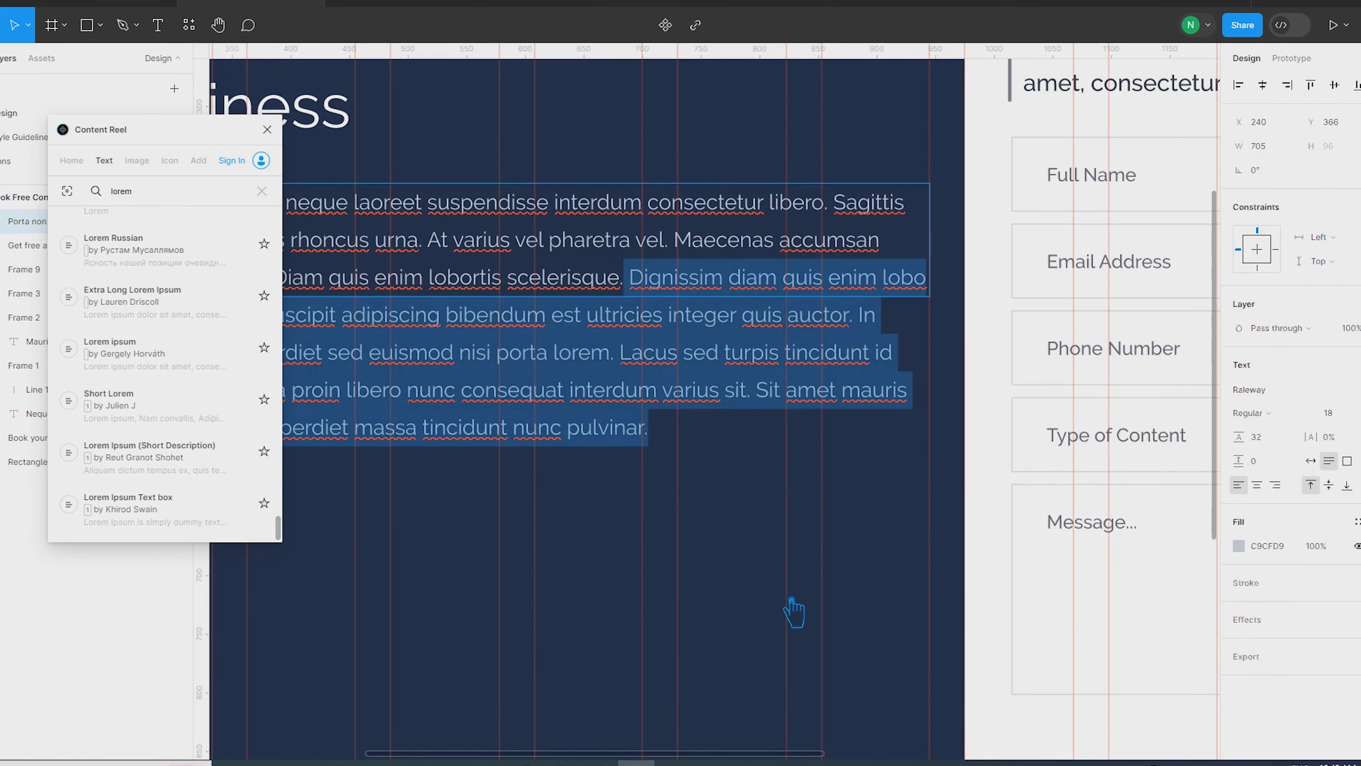
pyautogui.press('BackSpace')
pyautogui.scroll(-3, 730, 560)
pyautogui.click(554, 108)
pyautogui.click(563, 125)
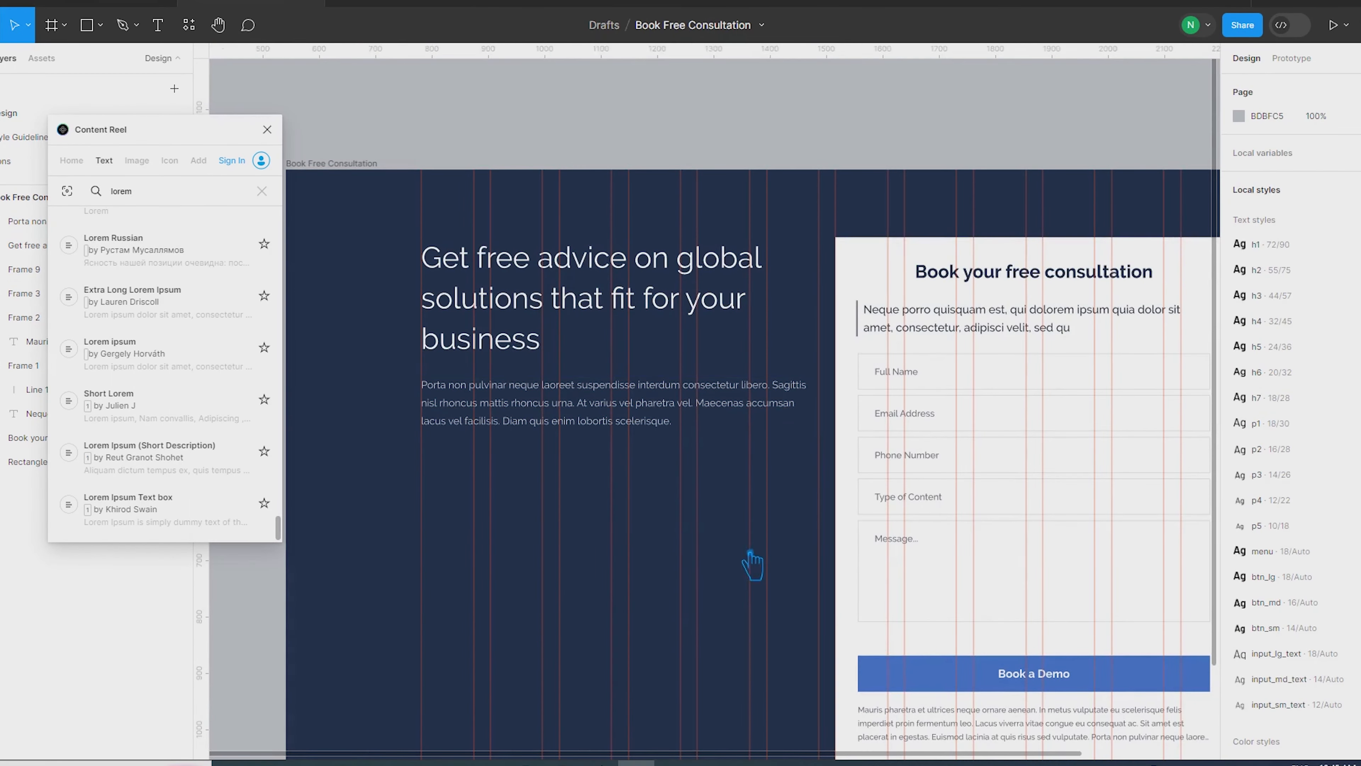
# Step: Recolour the "Get free advice on global solutions" heading's fill to the pale blue D4E4FF
pyautogui.moveTo(749, 551); pyautogui.dragTo(737, 448)
pyautogui.click(485, 239)
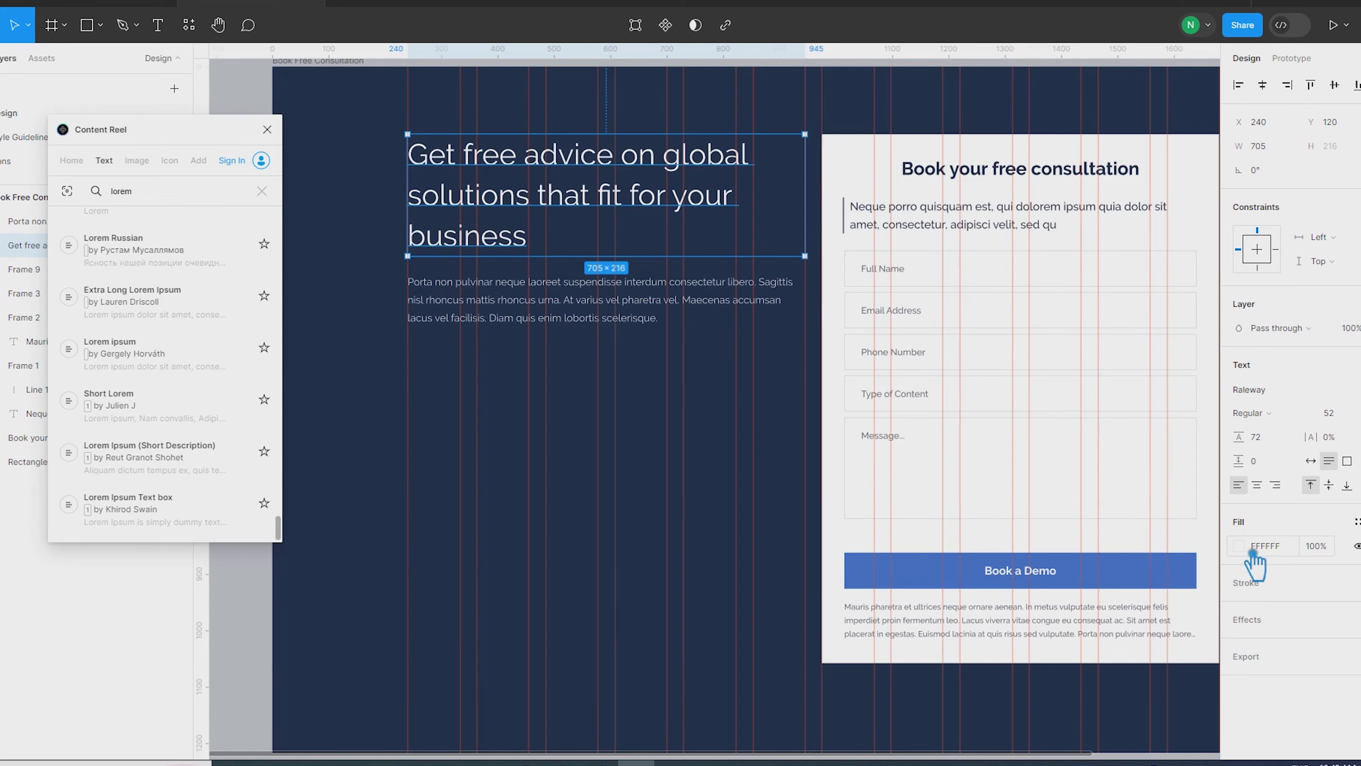
pyautogui.click(1238, 546)
pyautogui.click(1062, 579)
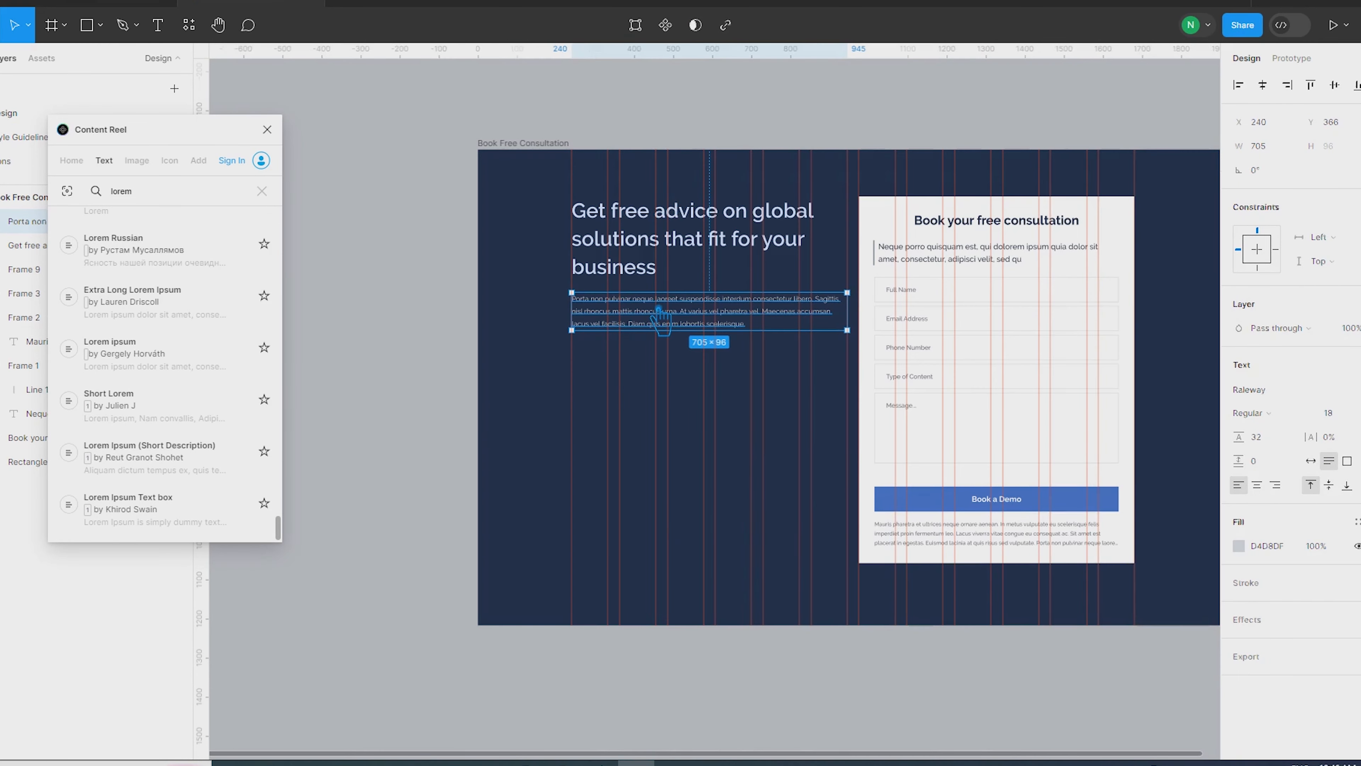
# Step: Duplicate the paragraph below itself at Y 490 and replace the copy's text with "Our Advantage"
pyautogui.hotkey('ctrl', 'd')
pyautogui.moveTo(660, 319); pyautogui.dragTo(655, 384)
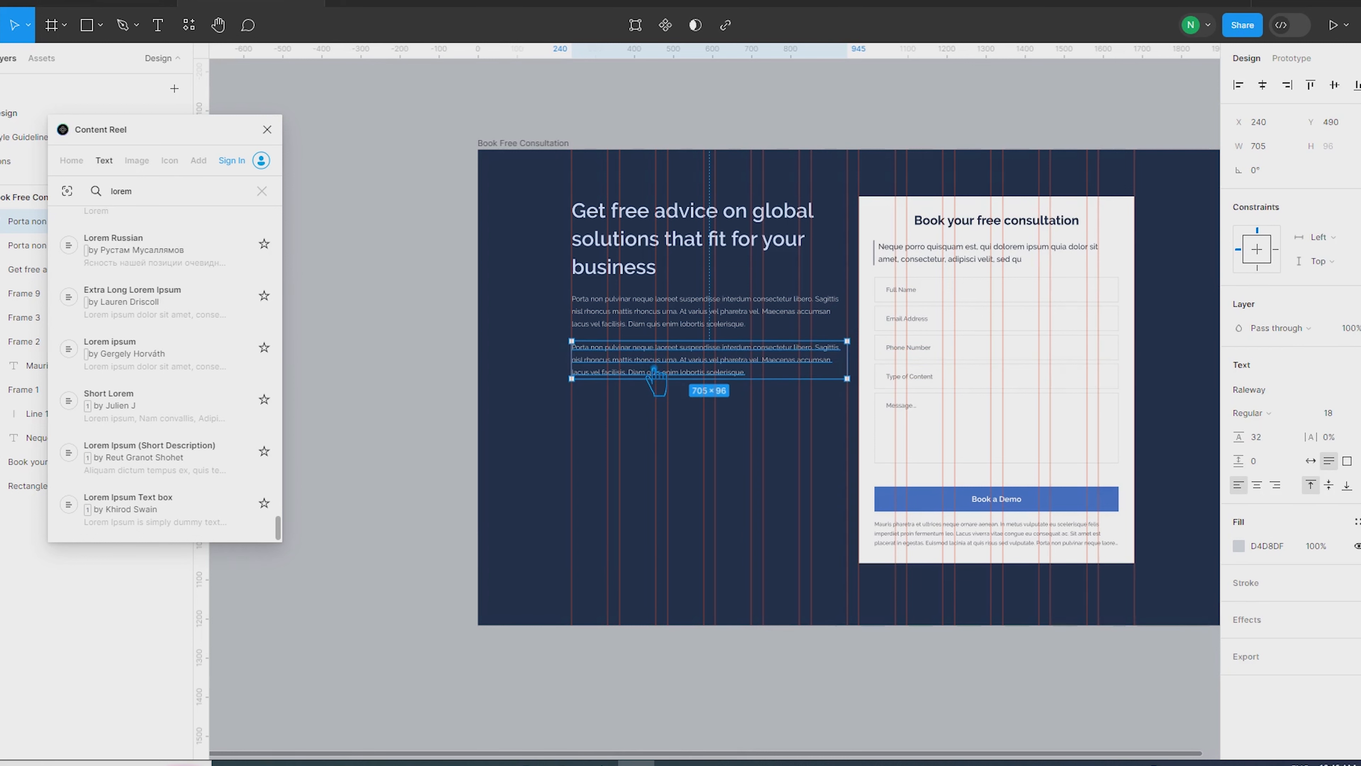
pyautogui.doubleClick(650, 369)
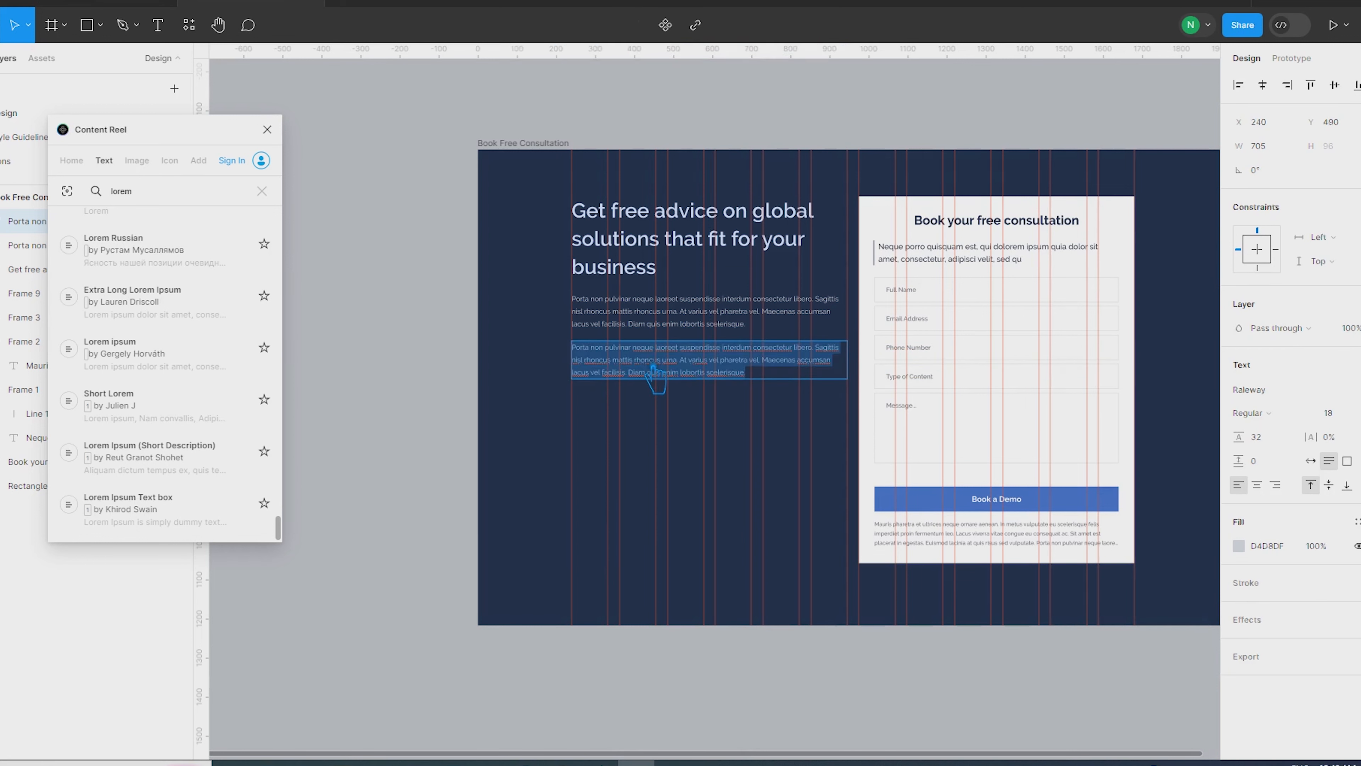
pyautogui.write('Our Advantage')
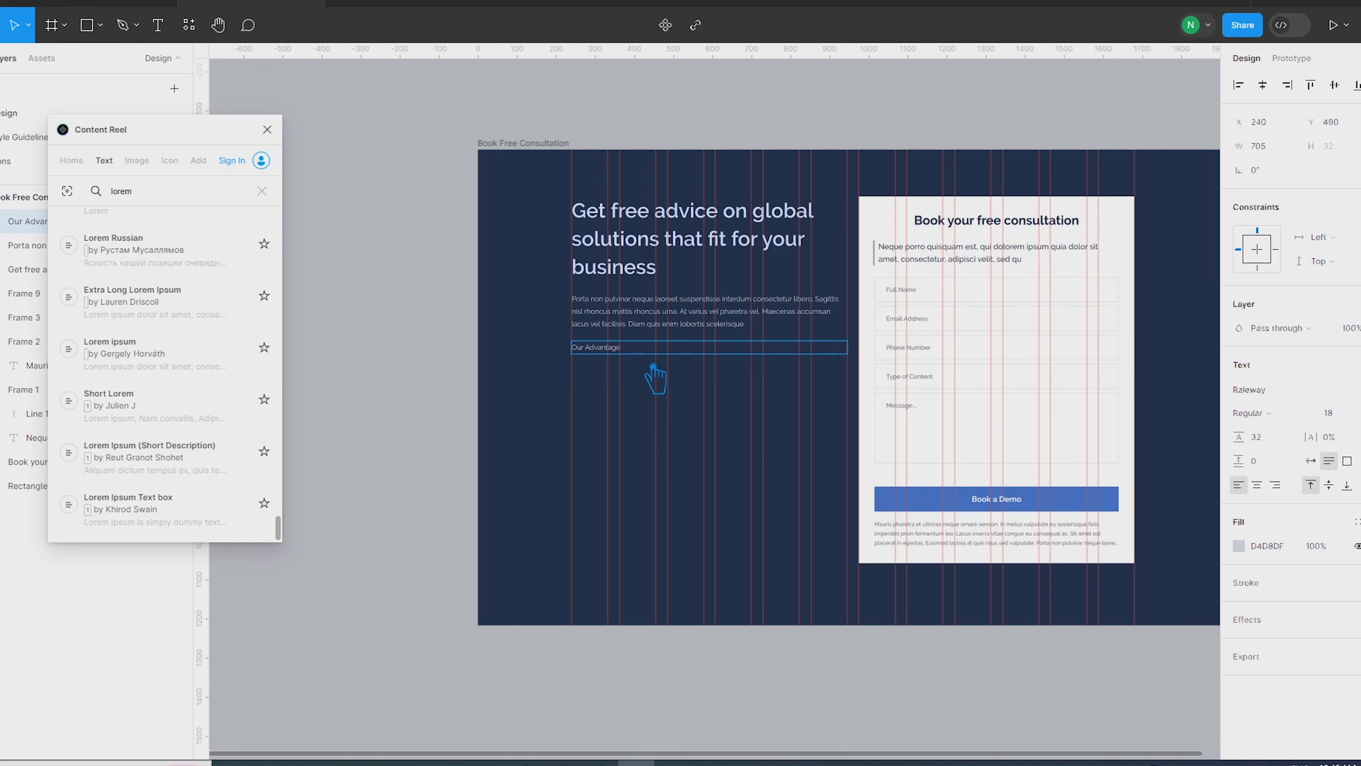
pyautogui.press('Escape')
# Step: Set the "Our Advantage" text to font size 24 and SemiBold weight
pyautogui.write('22')
pyautogui.press('Return')
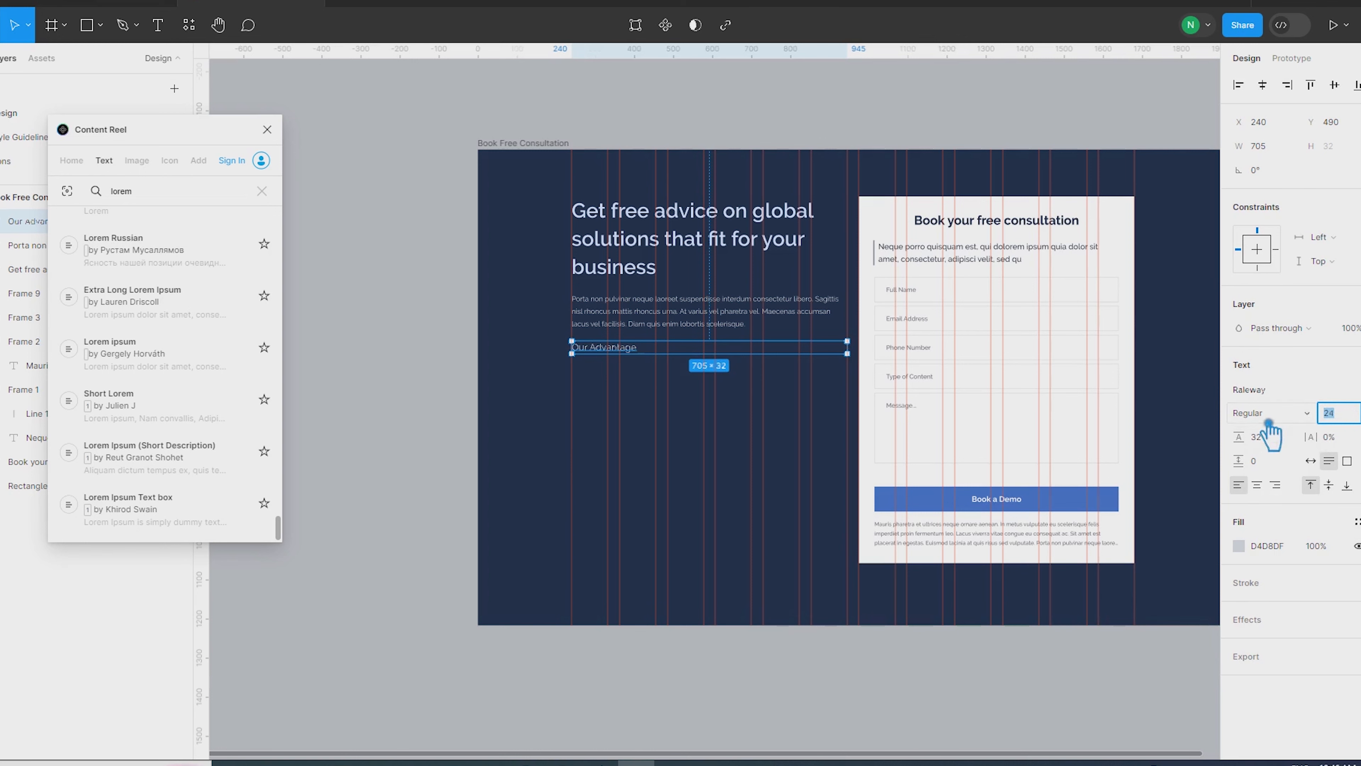
pyautogui.click(1269, 422)
pyautogui.click(1292, 455)
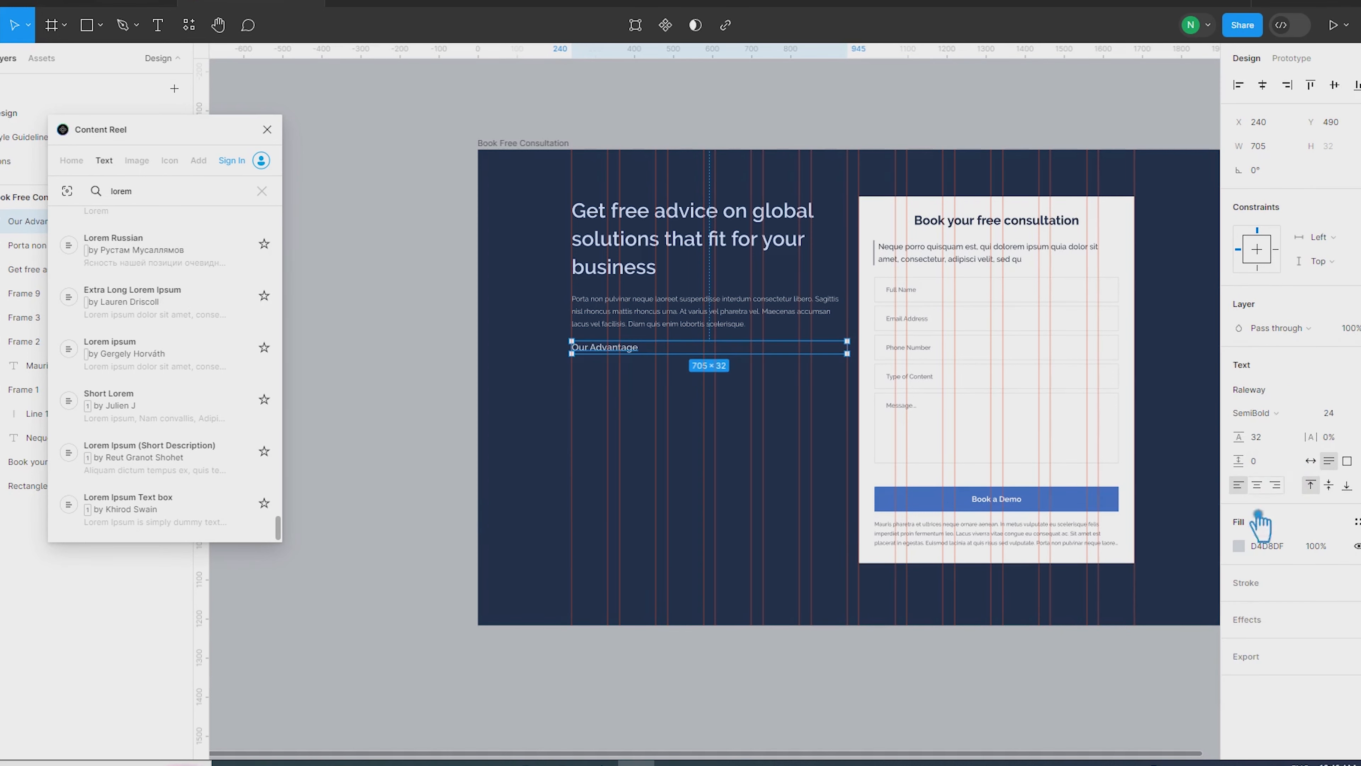
# Step: Sample the main heading's pale blue D4E4FF as the fill of the "Our Advantage" text
pyautogui.click(1238, 546)
pyautogui.click(1061, 579)
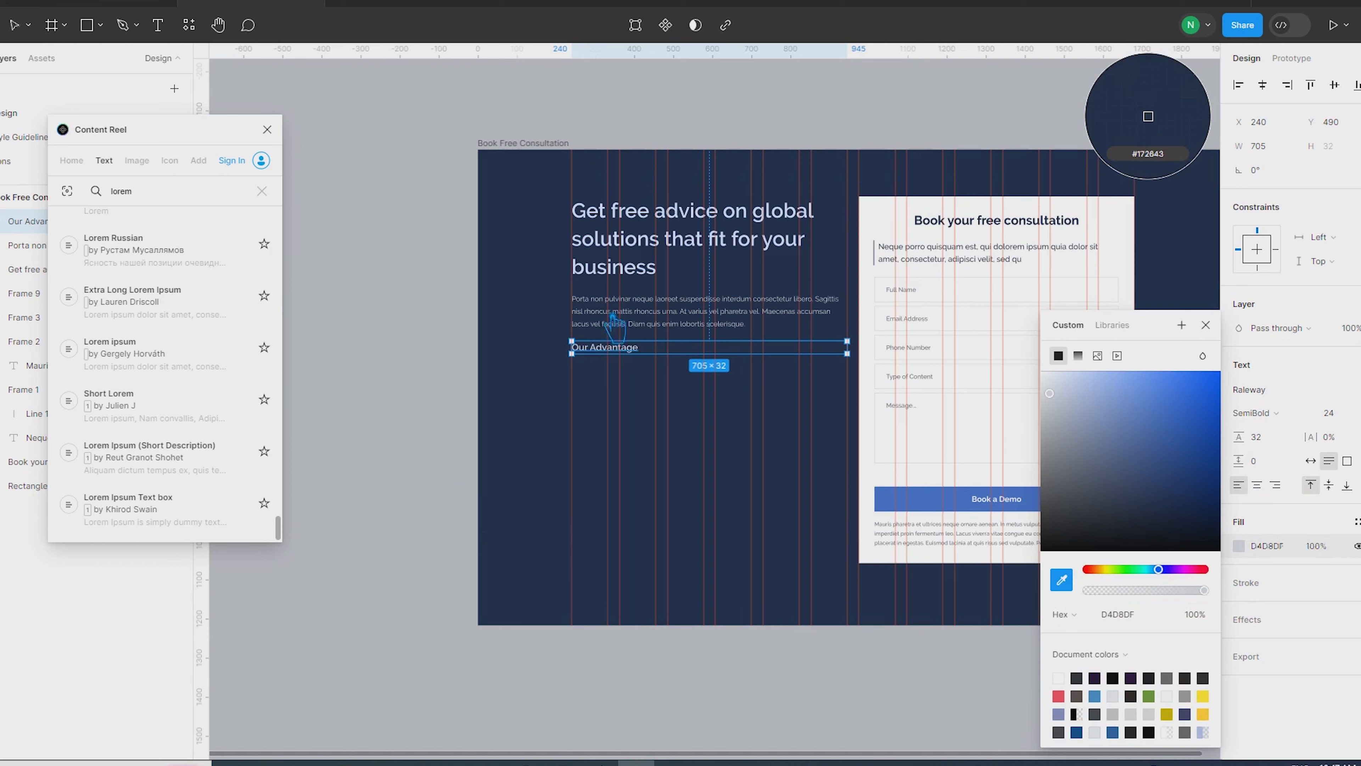
pyautogui.click(600, 274)
pyautogui.click(413, 288)
pyautogui.click(601, 350)
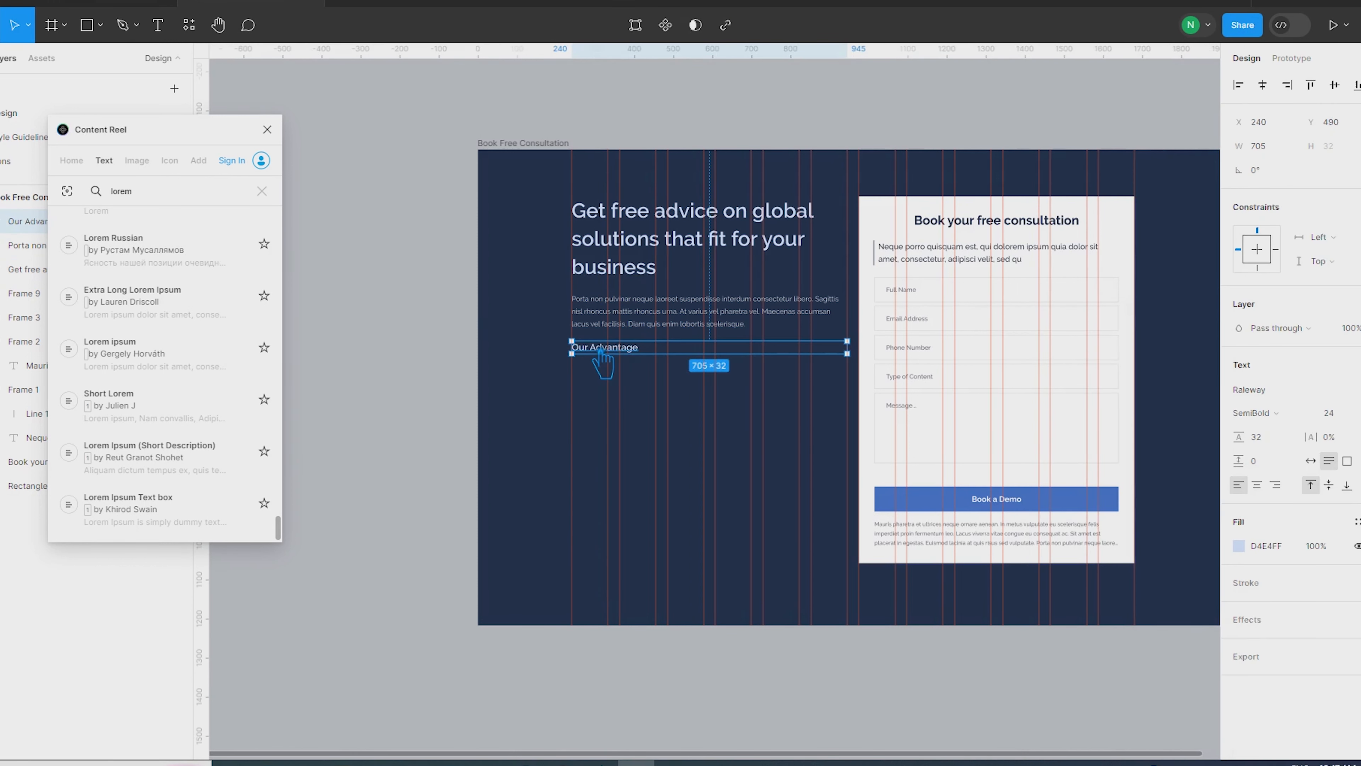
# Step: Add a colon at the end of the "Our Advantage" text
pyautogui.doubleClick(600, 351)
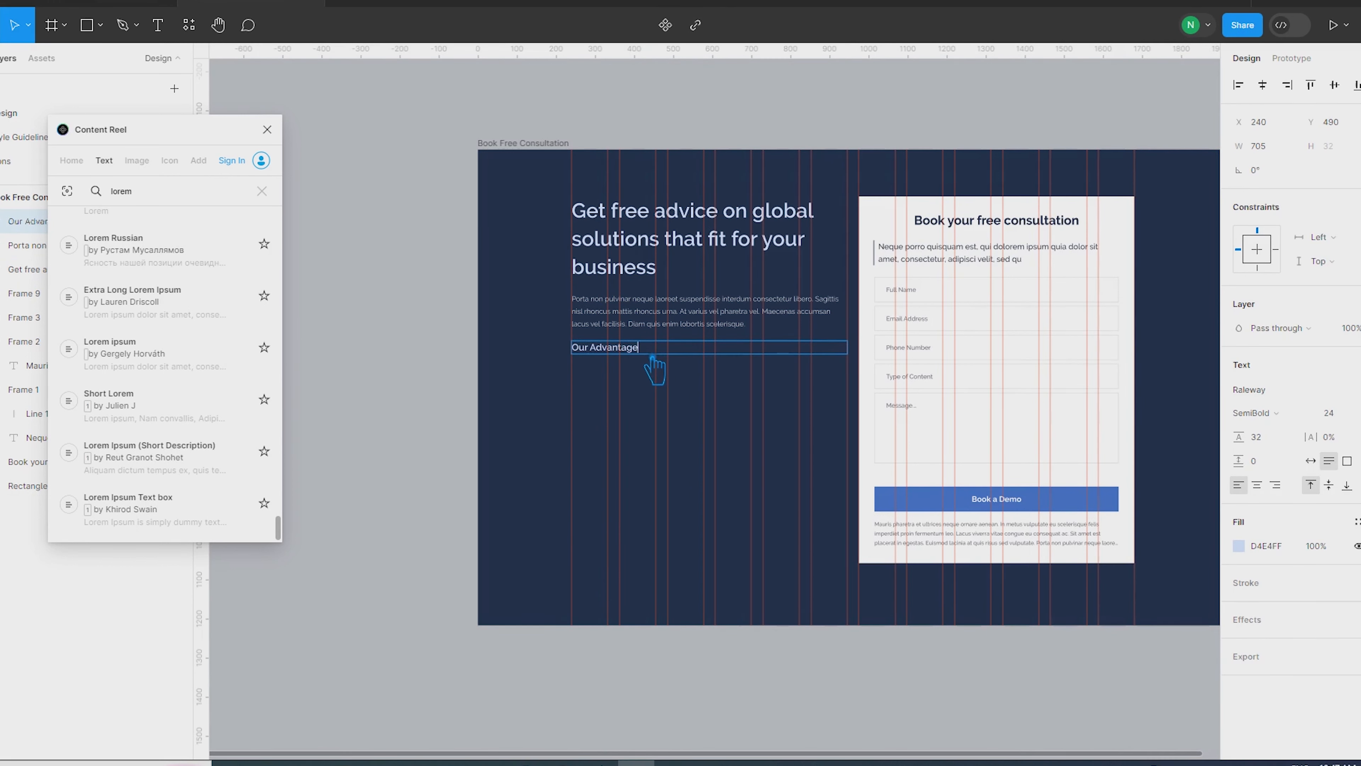
pyautogui.write(':')
pyautogui.click(357, 325)
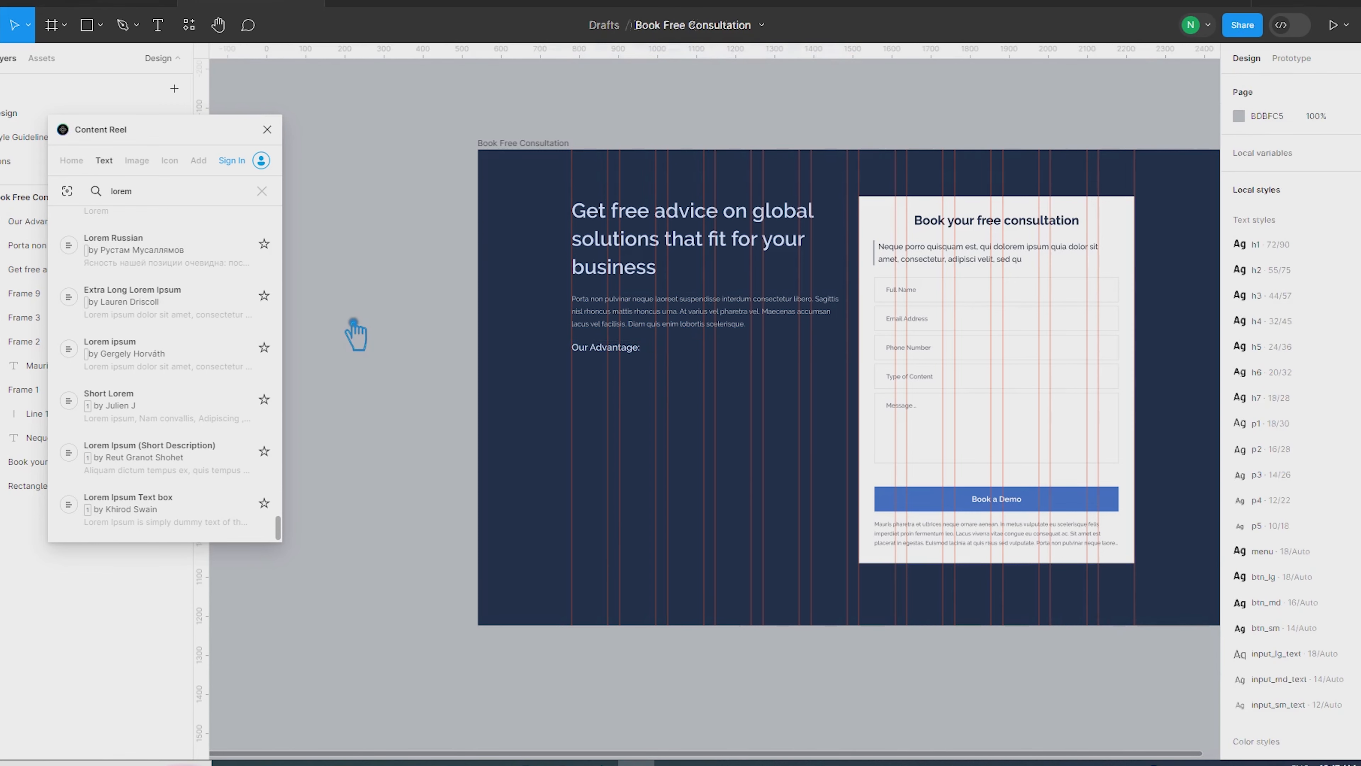
# Step: Copy the icon/confirm check mark from the Icons page and paste it into the Book Free Consultation frame on the Design page
pyautogui.scroll(5, 375, 410)
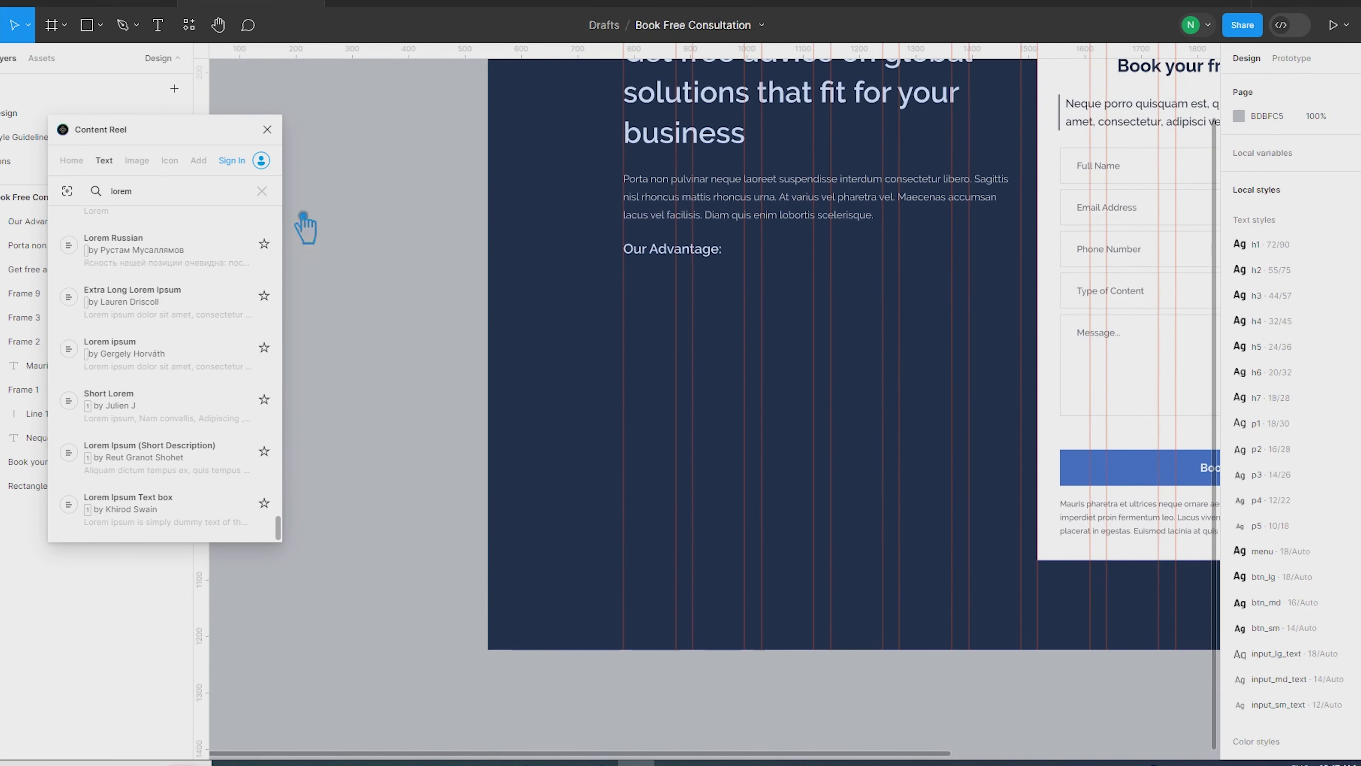
pyautogui.moveTo(230, 135); pyautogui.dragTo(328, 328)
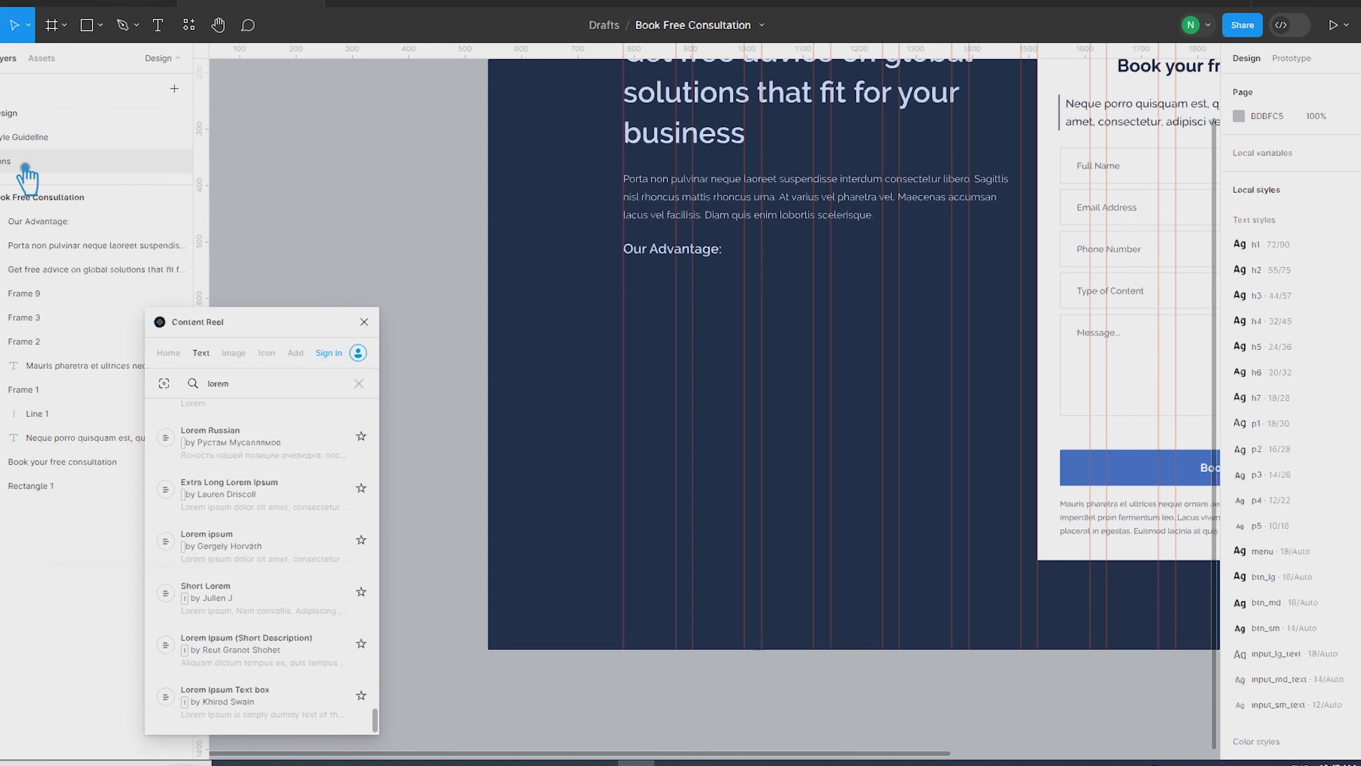
pyautogui.click(42, 144)
pyautogui.moveTo(40, 188); pyautogui.dragTo(40, 186)
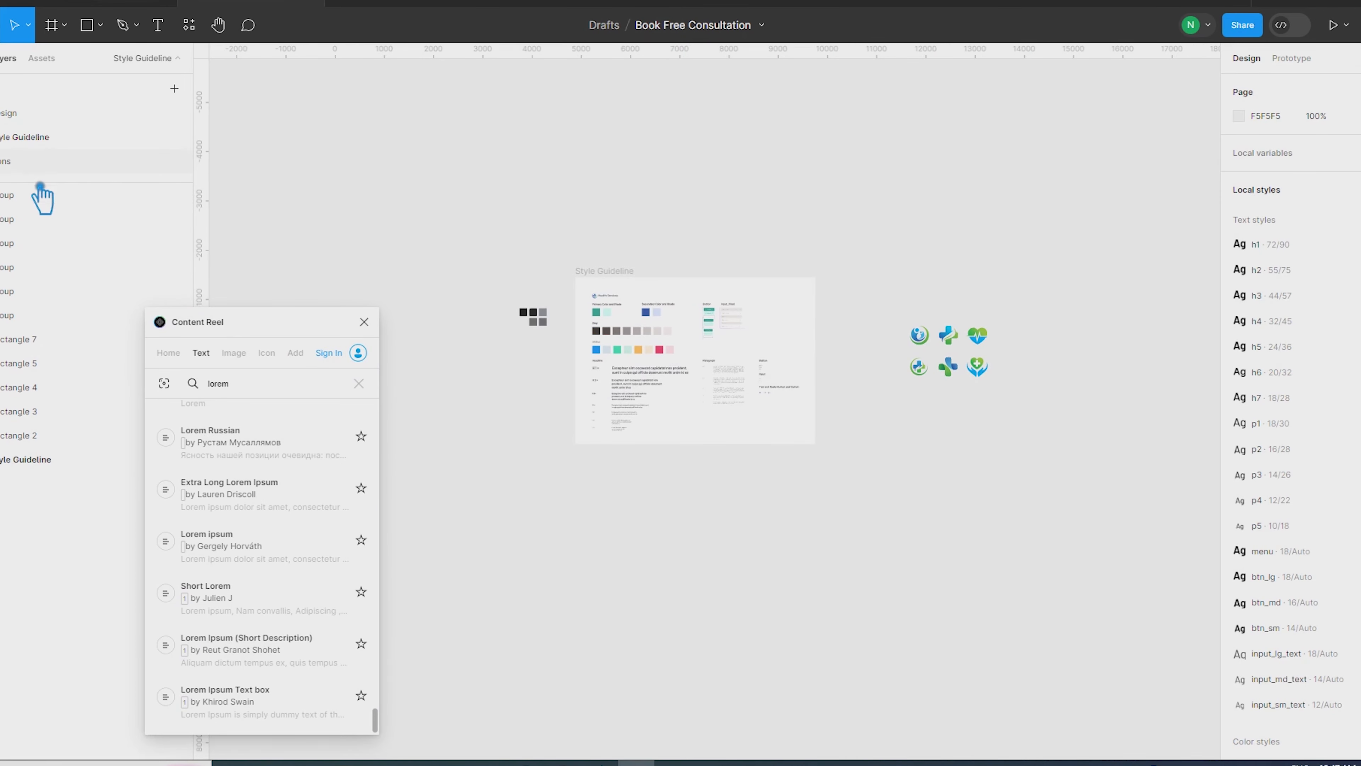
pyautogui.click(33, 164)
pyautogui.scroll(10, 626, 466)
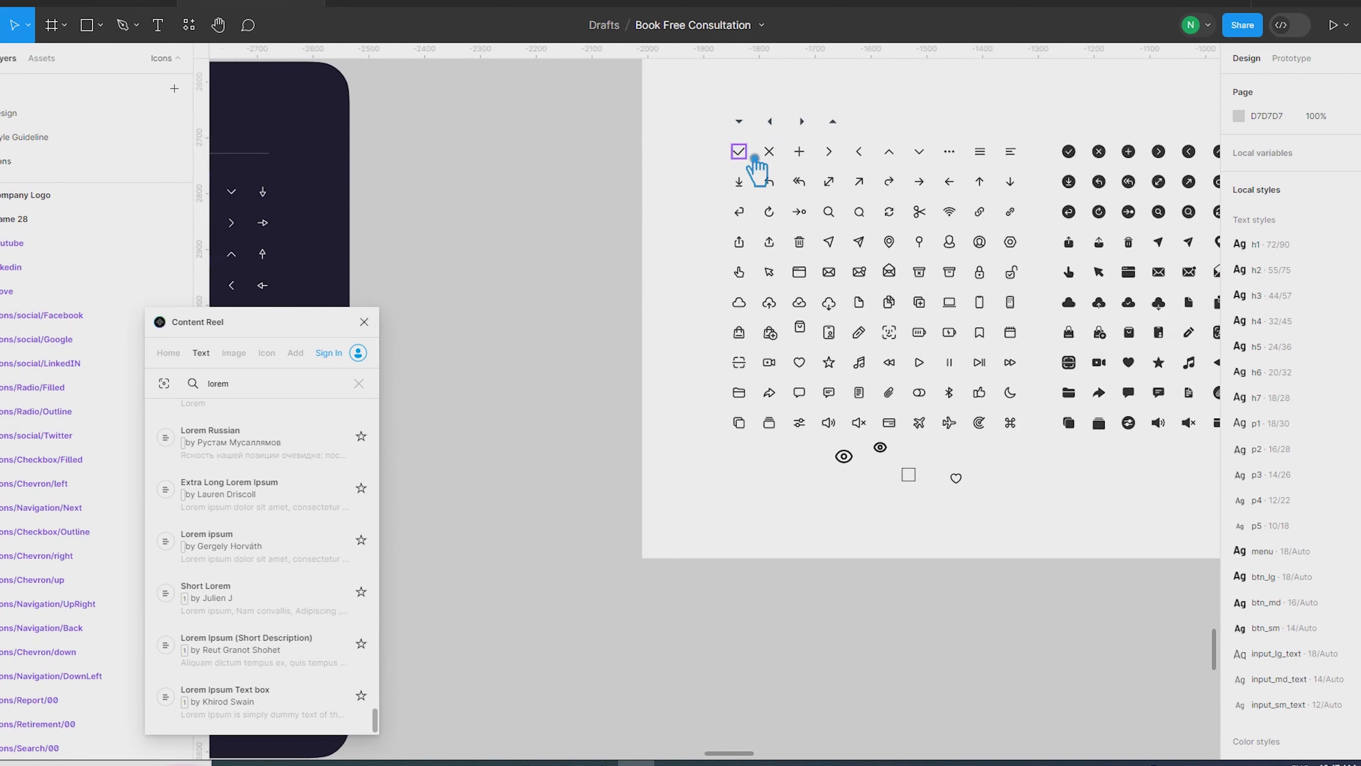
pyautogui.click(754, 157)
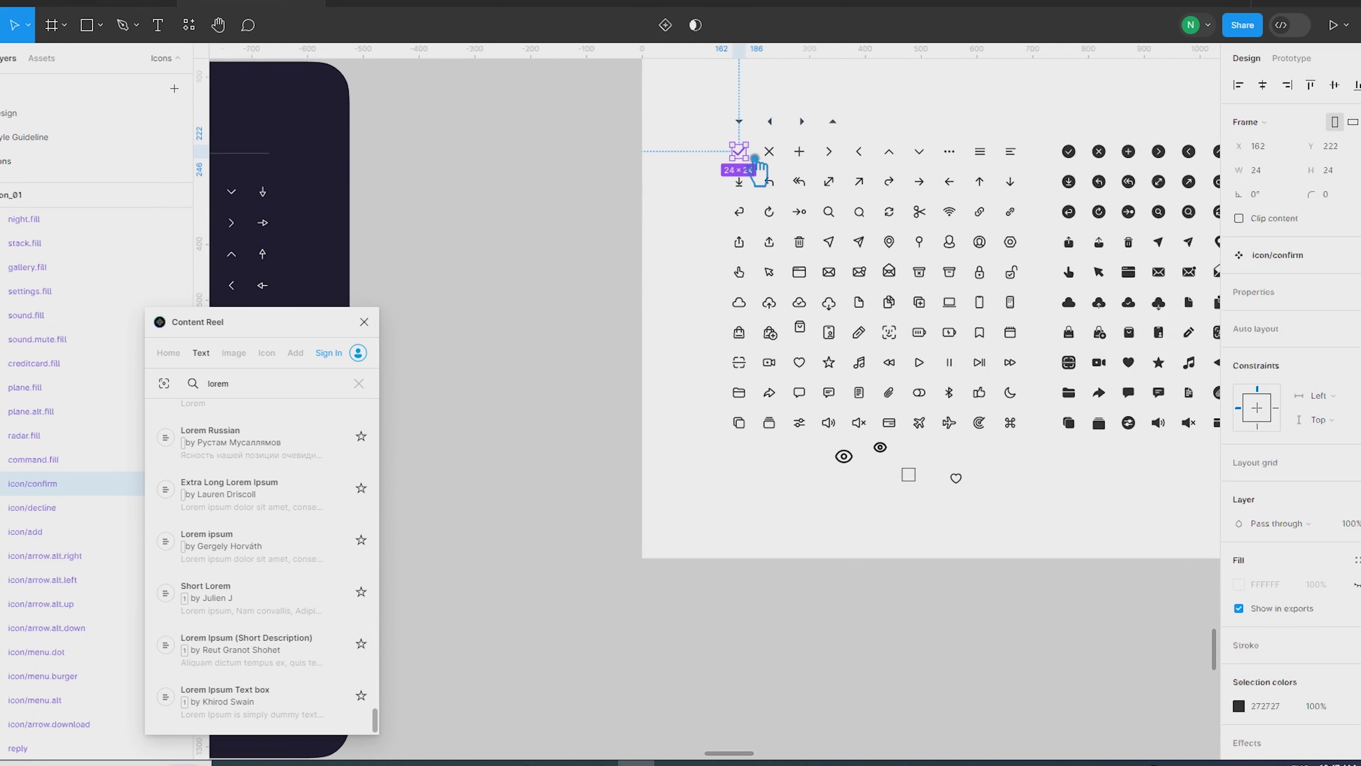
pyautogui.click(32, 113)
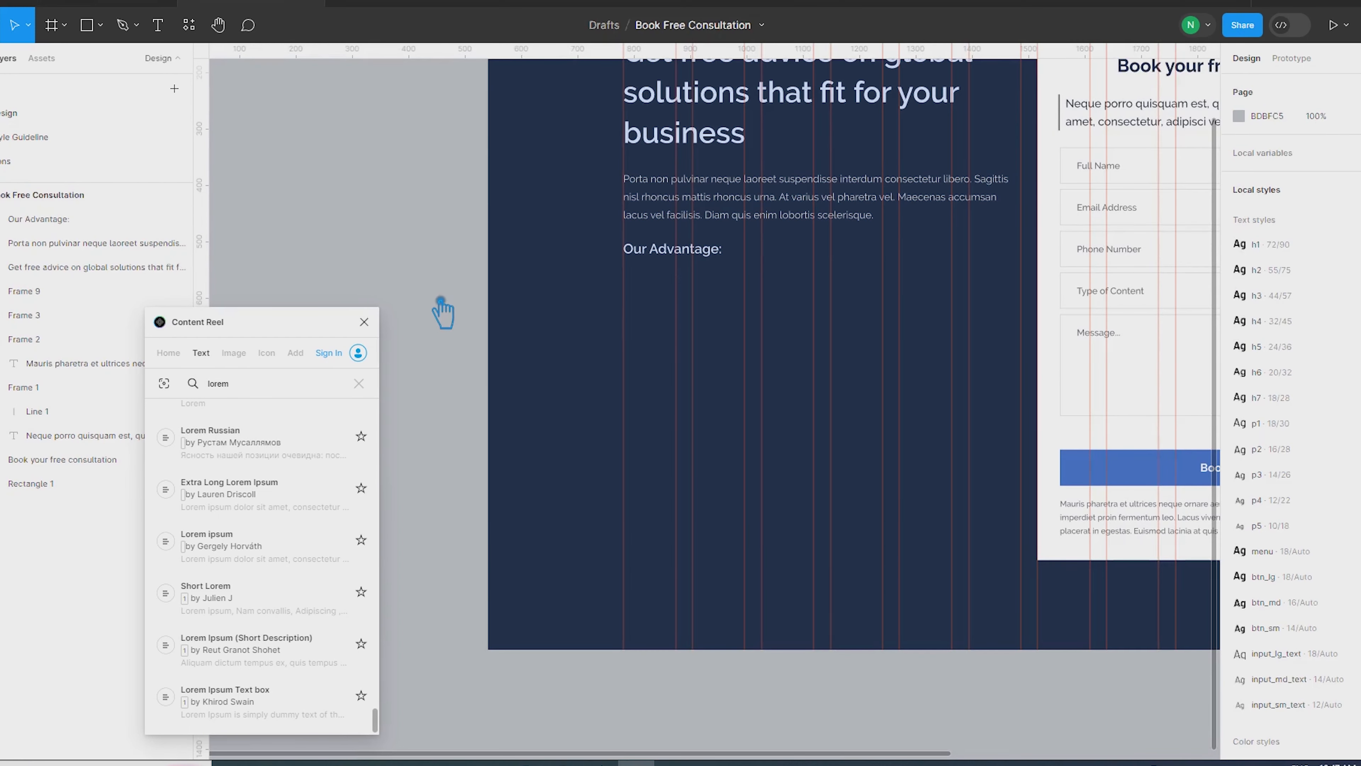
pyautogui.hotkey('ctrl', 'v')
# Step: Recolour the pasted check mark by sampling the heading's pale blue D4E4FF
pyautogui.click(1235, 607)
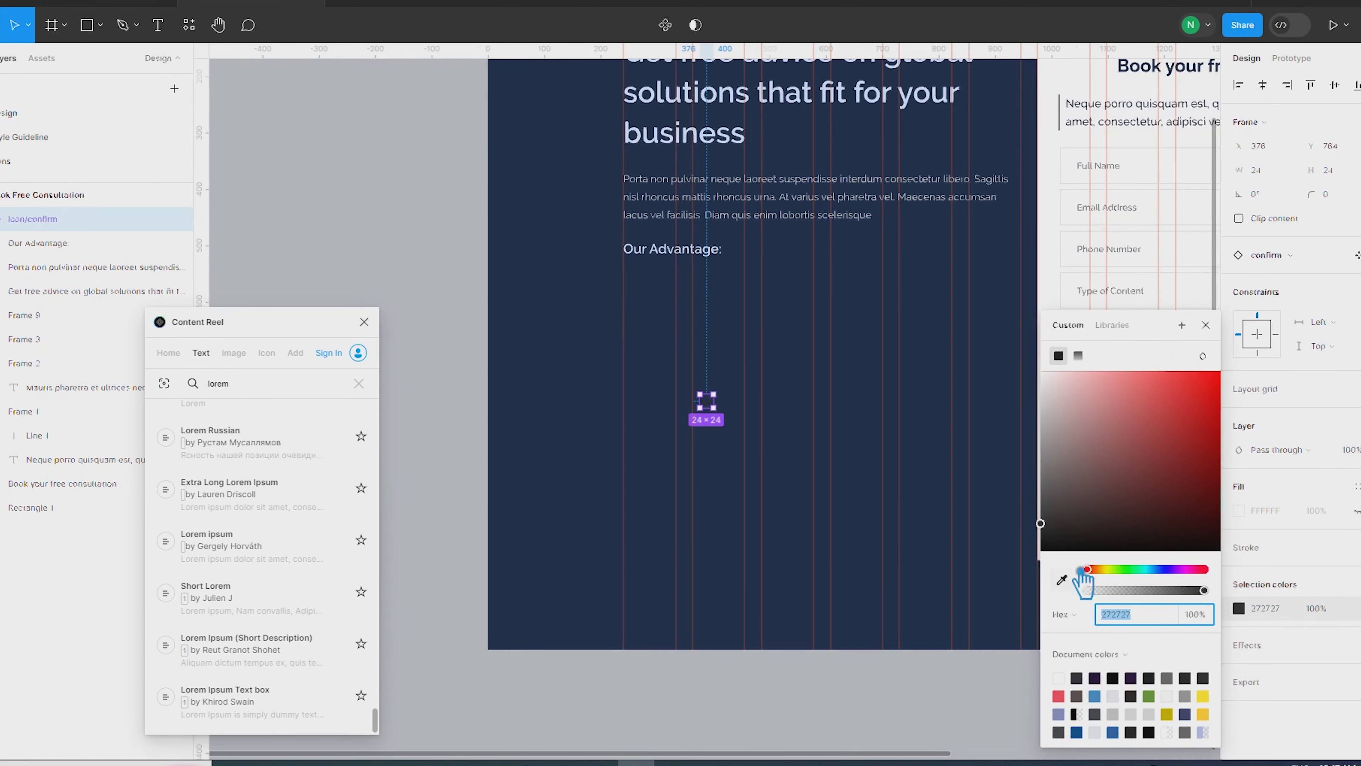
pyautogui.click(1062, 579)
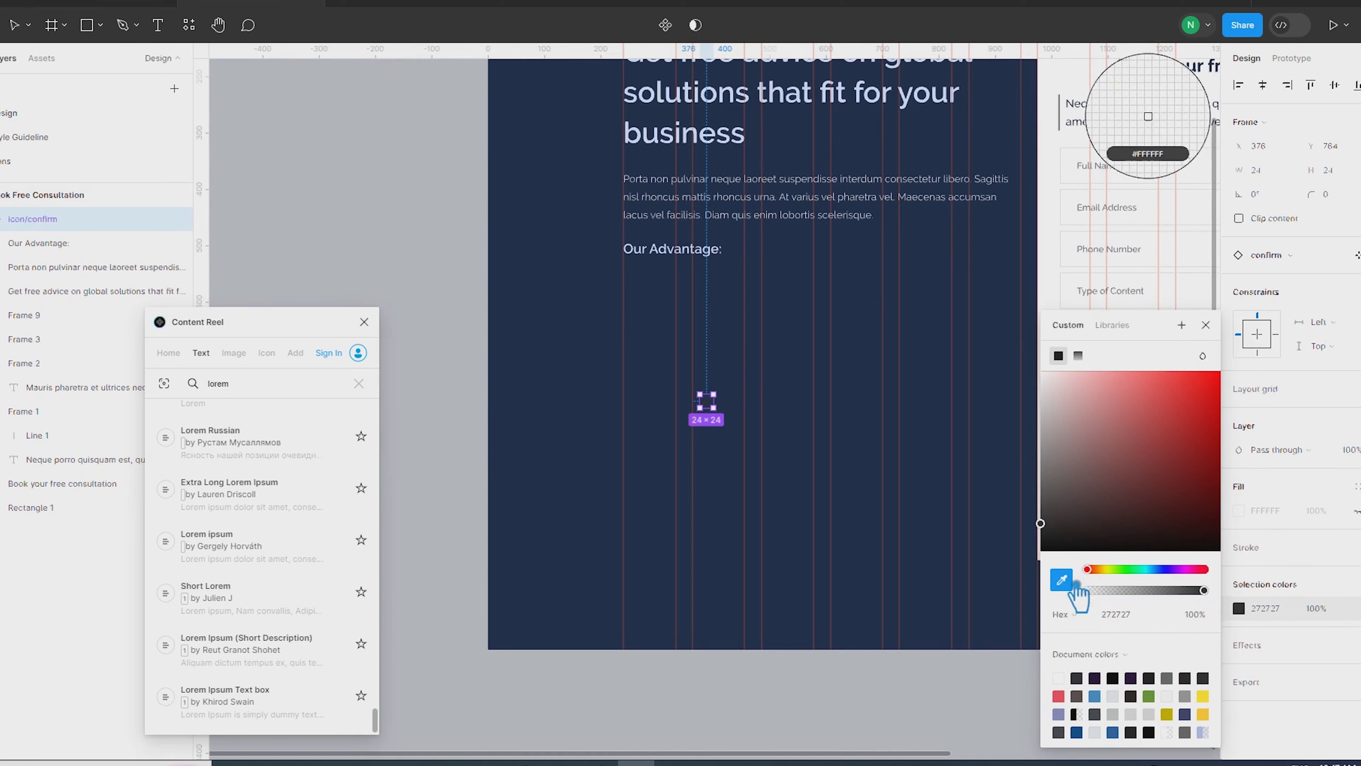
pyautogui.click(667, 141)
pyautogui.click(396, 297)
# Step: Move the check mark under "Our Advantage:", aligned to its start at X 240, Y 542
pyautogui.scroll(5, 715, 401)
pyautogui.moveTo(708, 421); pyautogui.dragTo(553, 170)
pyautogui.press('alt')
pyautogui.press('Up')
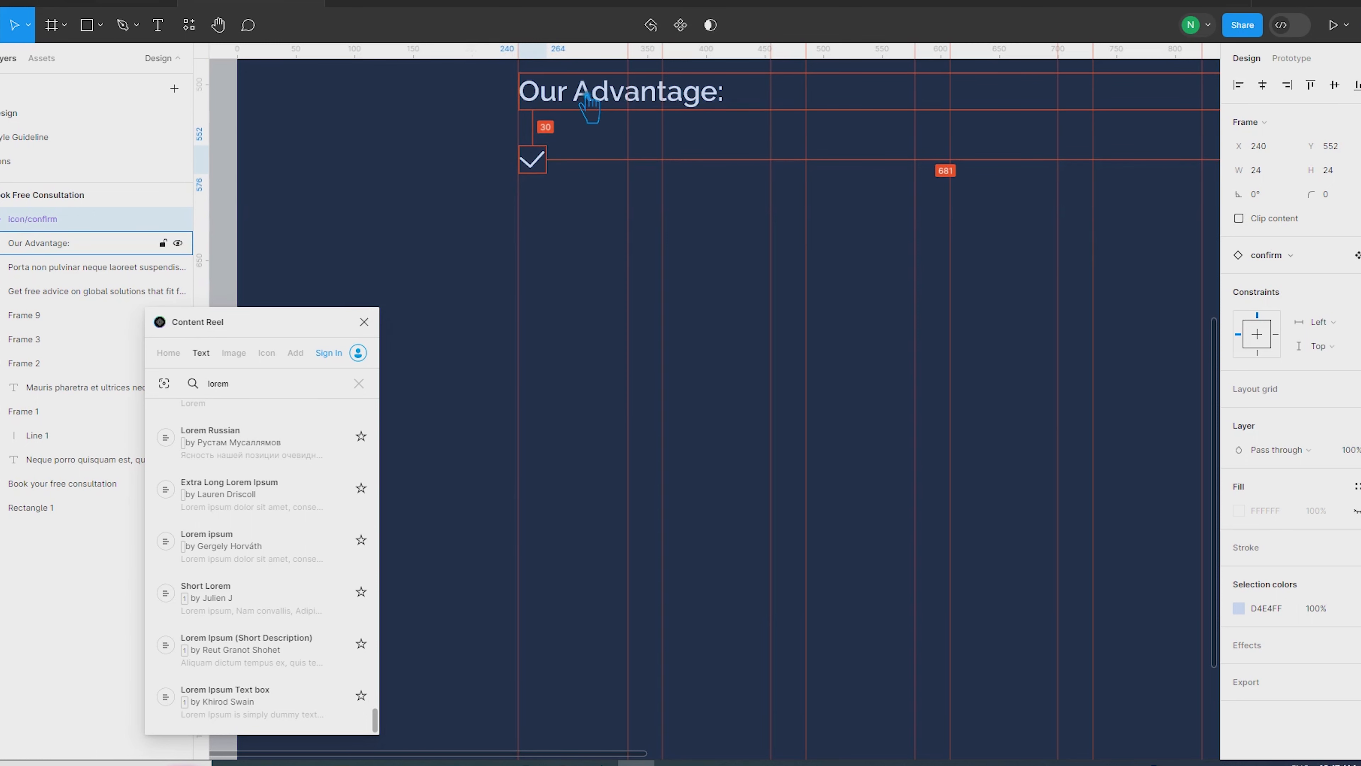
pyautogui.hotkey('shift', 'Up')
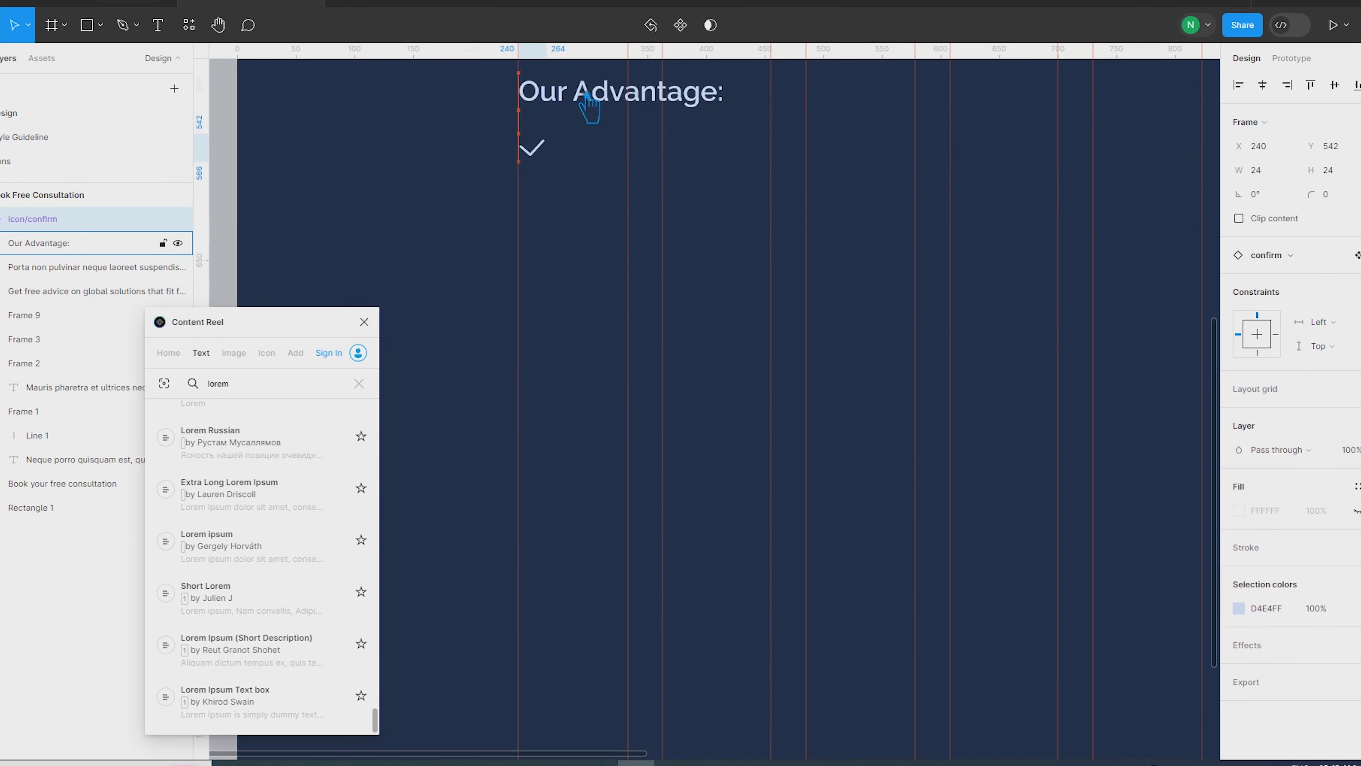
# Step: Duplicate "Our Advantage:" onto the check mark's row at Y 538 and narrow its box to start at X 284 with width 661
pyautogui.click(592, 100)
pyautogui.hotkey('ctrl', 'd')
pyautogui.moveTo(608, 110); pyautogui.dragTo(620, 160)
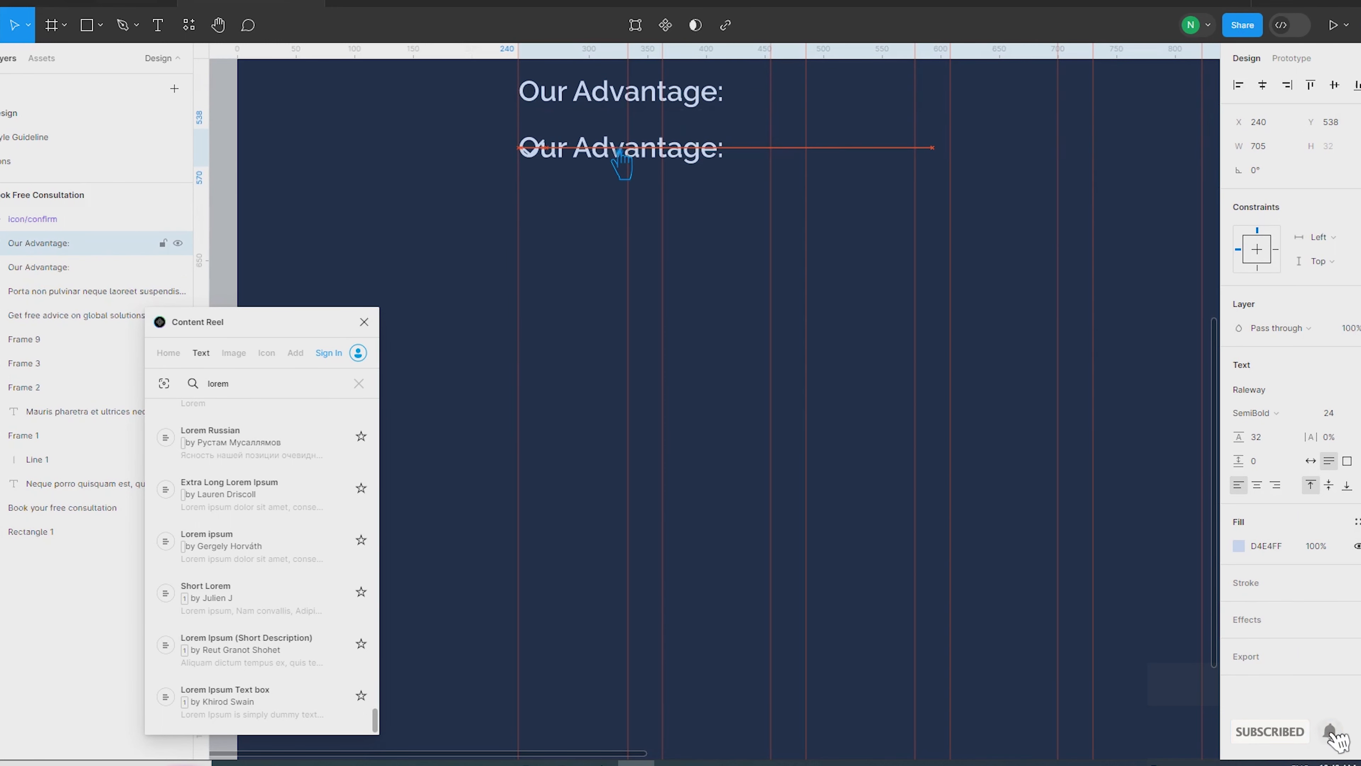
pyautogui.moveTo(520, 161); pyautogui.dragTo(585, 160)
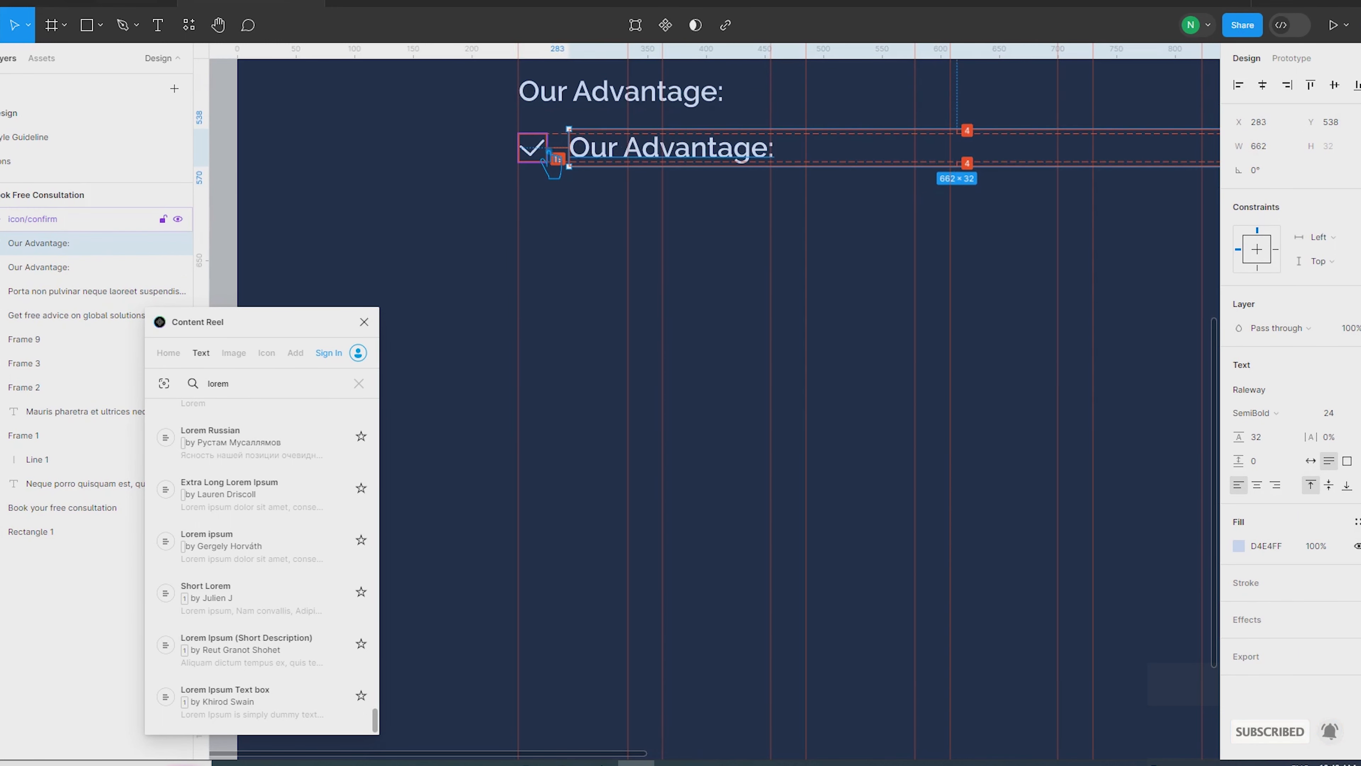
pyautogui.scroll(10, 584, 159)
pyautogui.moveTo(684, 188); pyautogui.dragTo(674, 188)
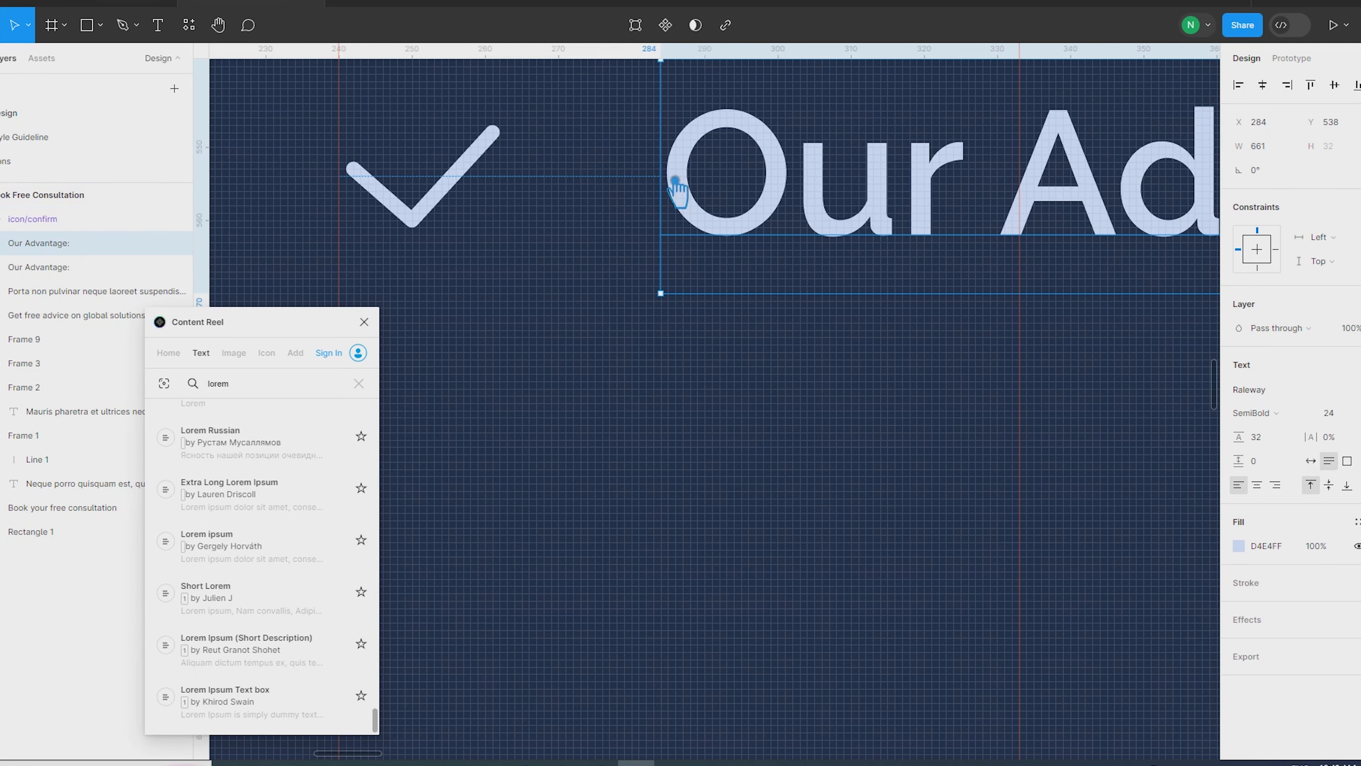
# Step: Swap the confirm check mark instance for the Icons/Check/00 component
pyautogui.scroll(-8, 452, 174)
pyautogui.scroll(-5, 482, 175)
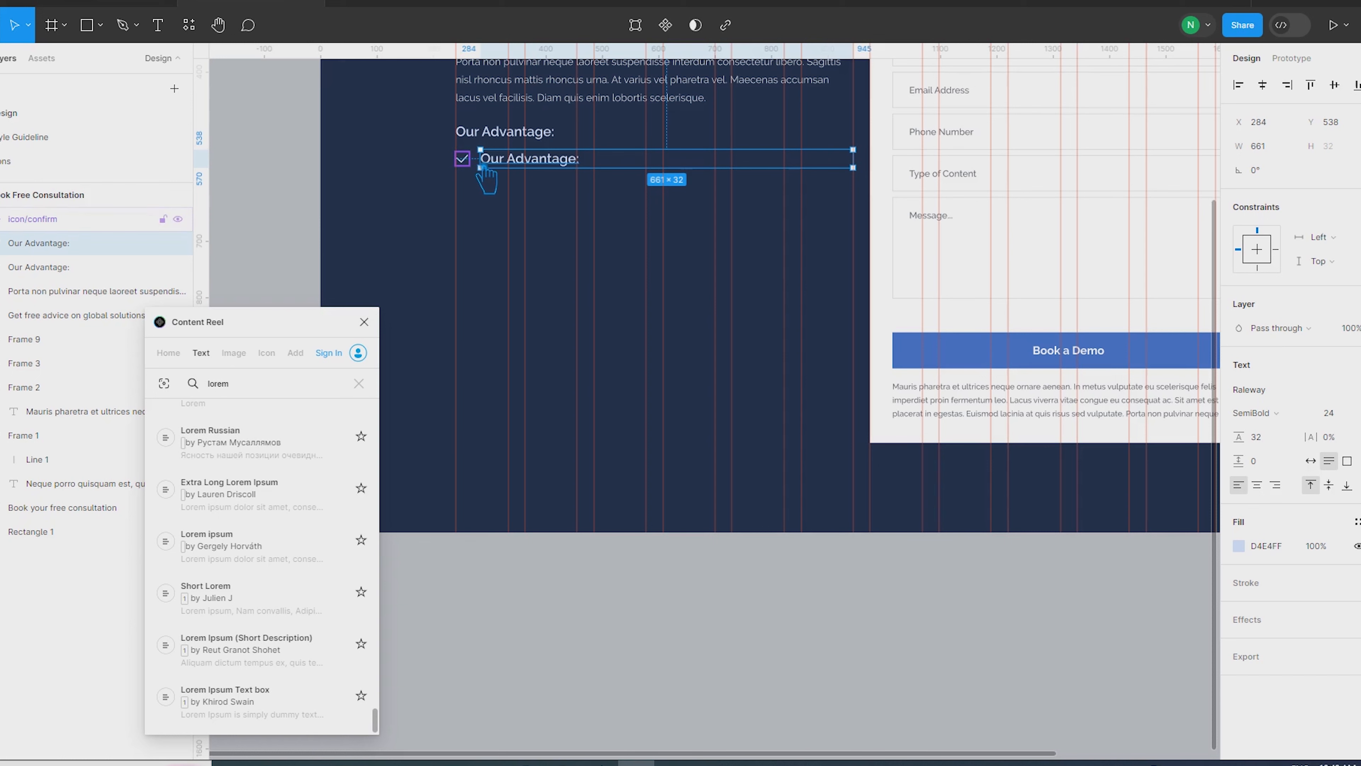
pyautogui.click(480, 168)
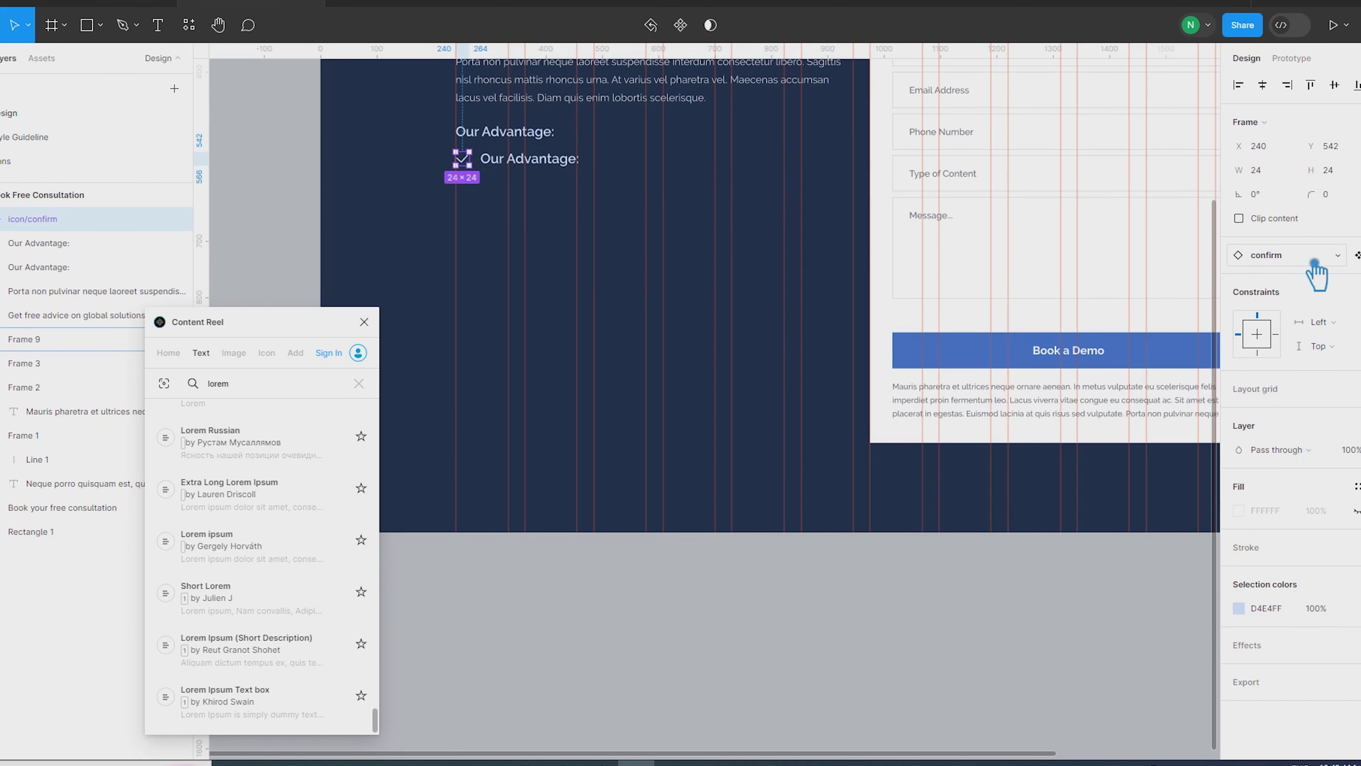
pyautogui.click(1288, 256)
pyautogui.write('check')
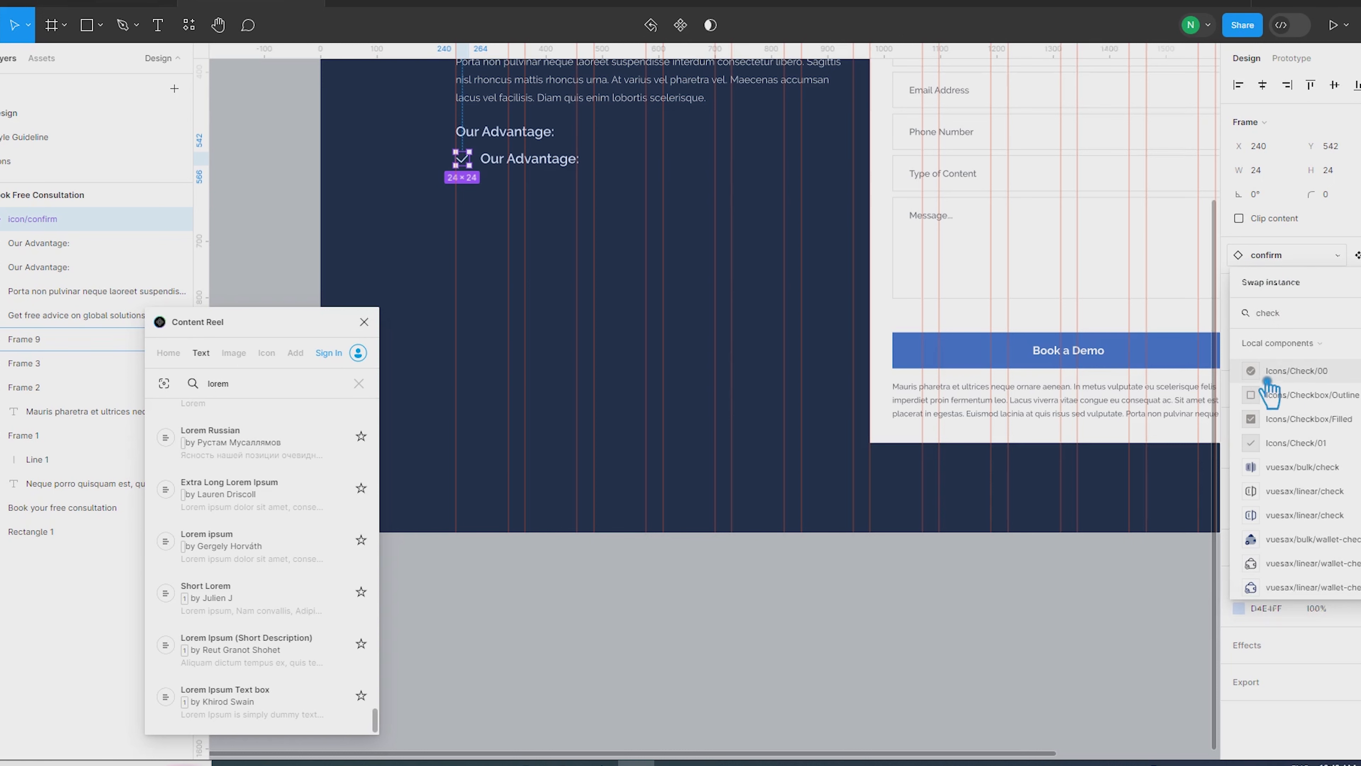
pyautogui.click(1268, 376)
# Step: Resize the check icon to 32 × 32 and align it vertically with the "Our Advantage:" text beside it
pyautogui.click(1276, 175)
pyautogui.write('42')
pyautogui.press('Return')
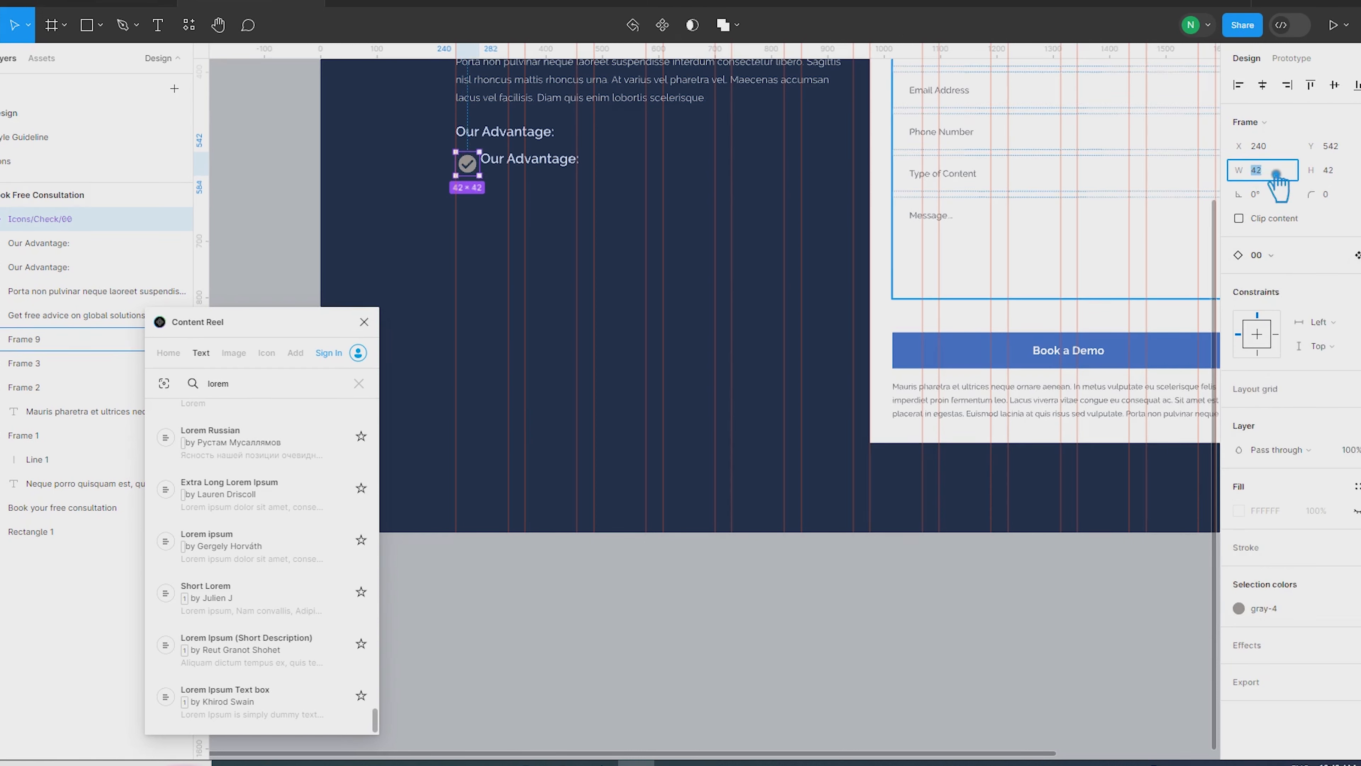
pyautogui.keyDown('shift'); pyautogui.click(557, 160); pyautogui.keyUp('shift')
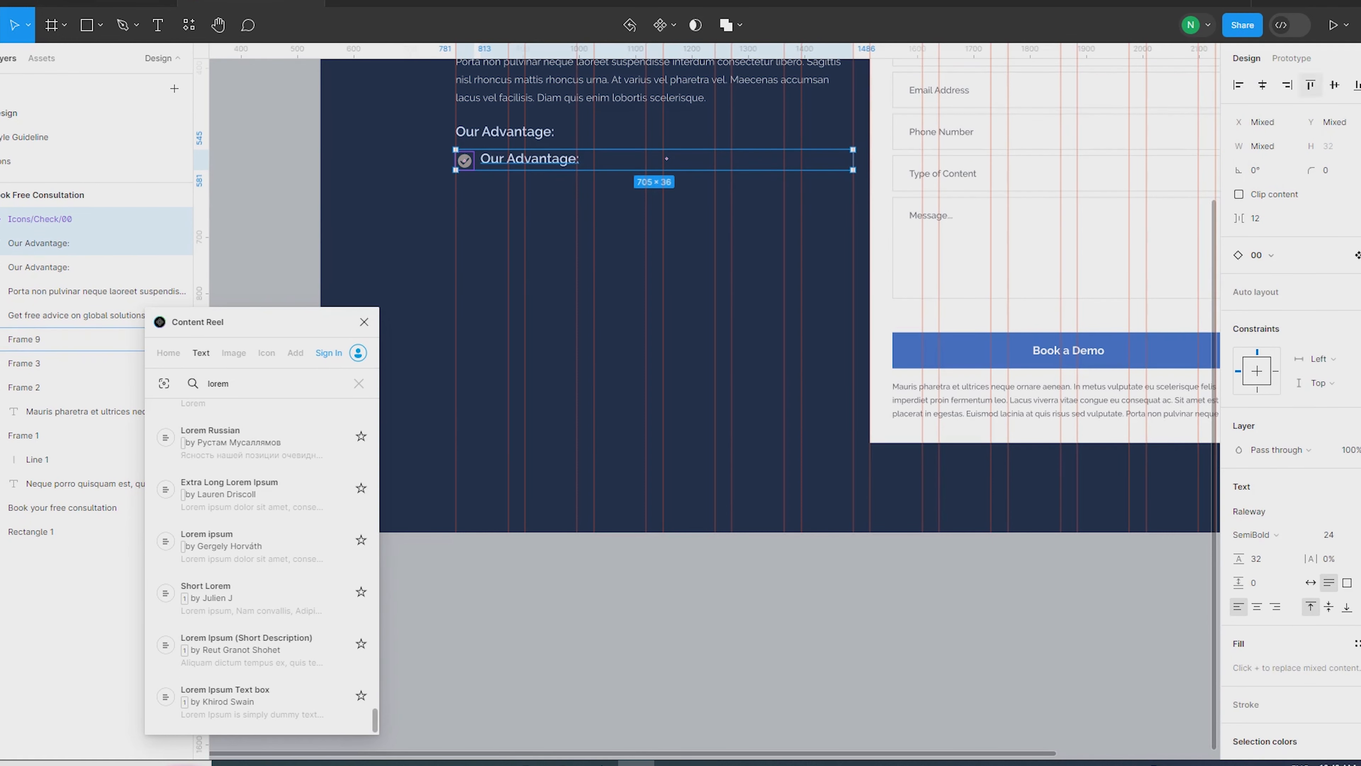
pyautogui.click(614, 609)
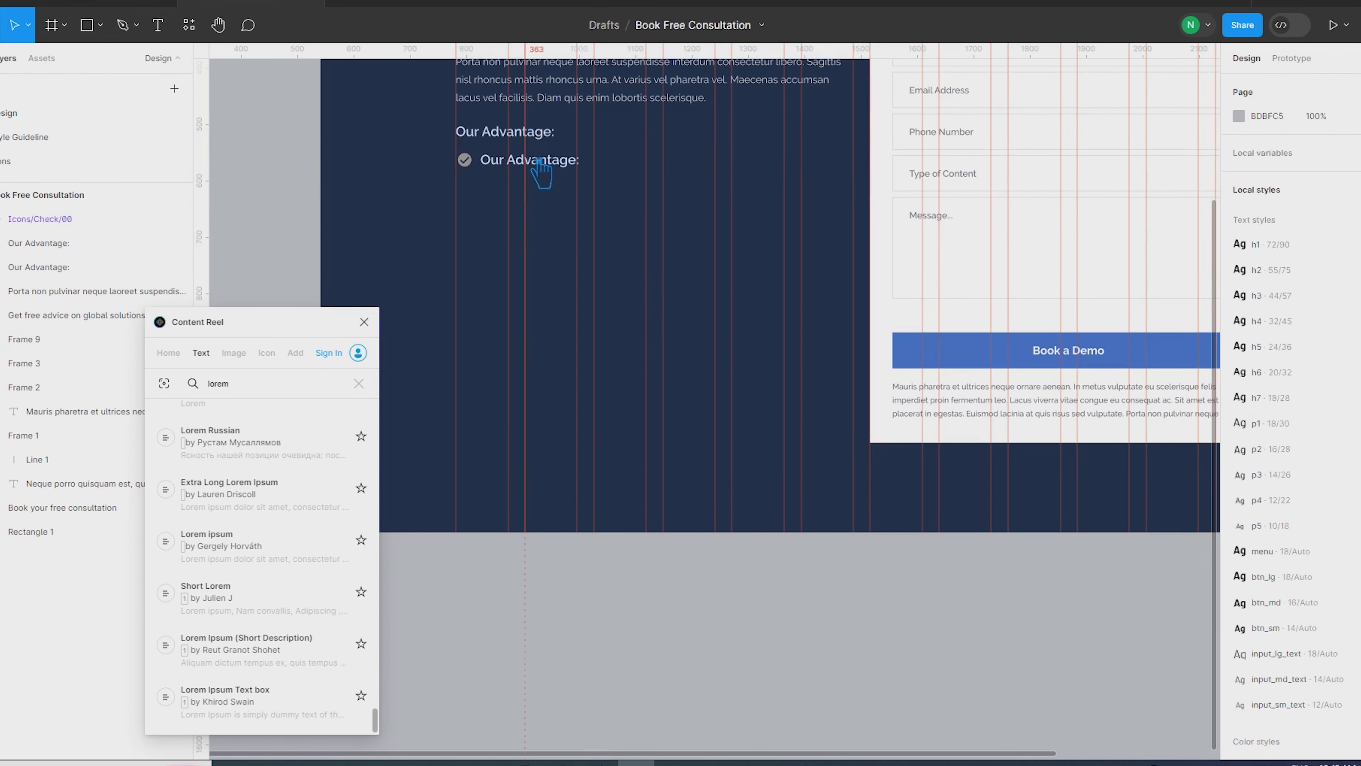
# Step: Apply the intro paragraph's text properties, Raleway Regular 18 in D4D8DF, to the "Our Advantage:" text beside the check icon
pyautogui.click(560, 90)
pyautogui.click(560, 163)
pyautogui.hotkey('ctrl', 'alt', 'v')
pyautogui.moveTo(727, 601); pyautogui.dragTo(806, 617)
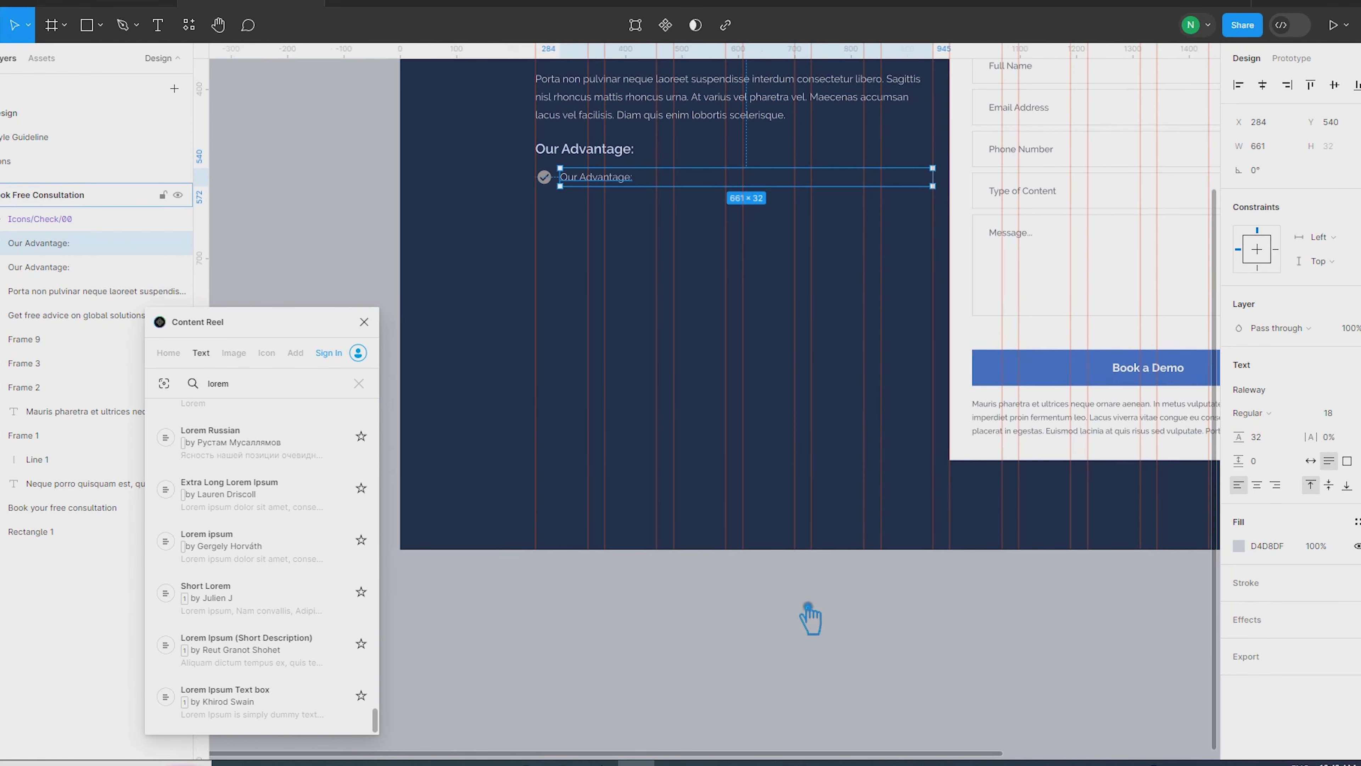
# Step: Set the horizontal spacing between the check icon and its row text to 10
pyautogui.keyDown('shift'); pyautogui.click(546, 179); pyautogui.keyUp('shift')
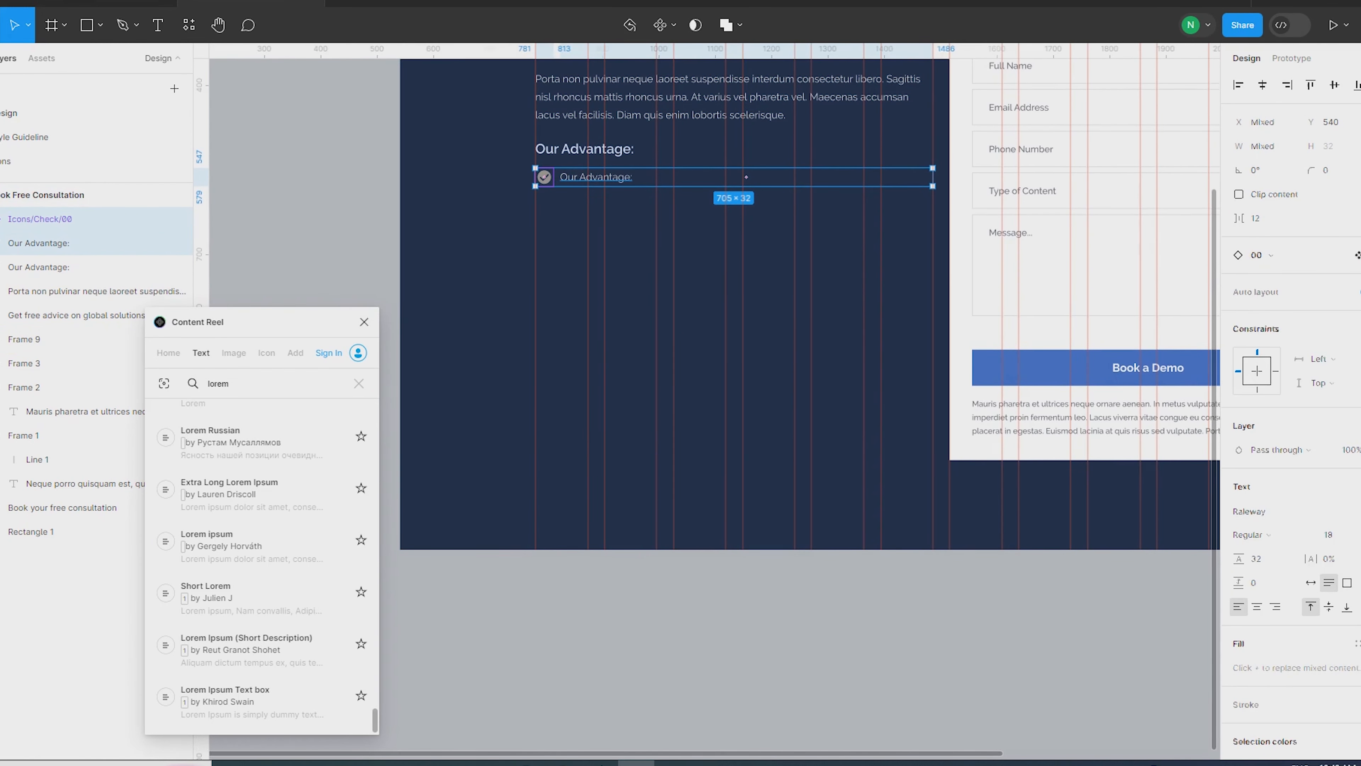
pyautogui.click(1285, 224)
pyautogui.write('10')
pyautogui.press('Return')
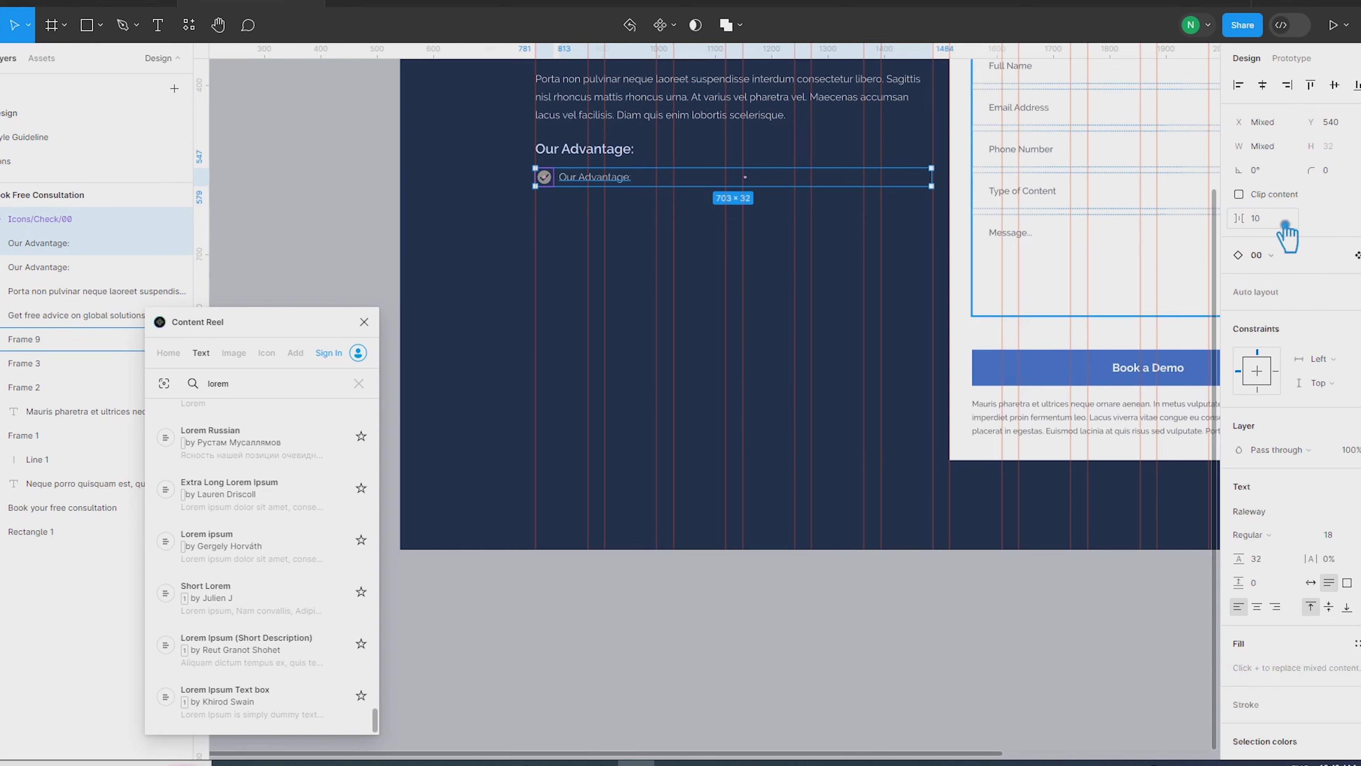
# Step: Widen the row's text box to 663 so its end meets the column guide at X 945
pyautogui.scroll(10, 911, 173)
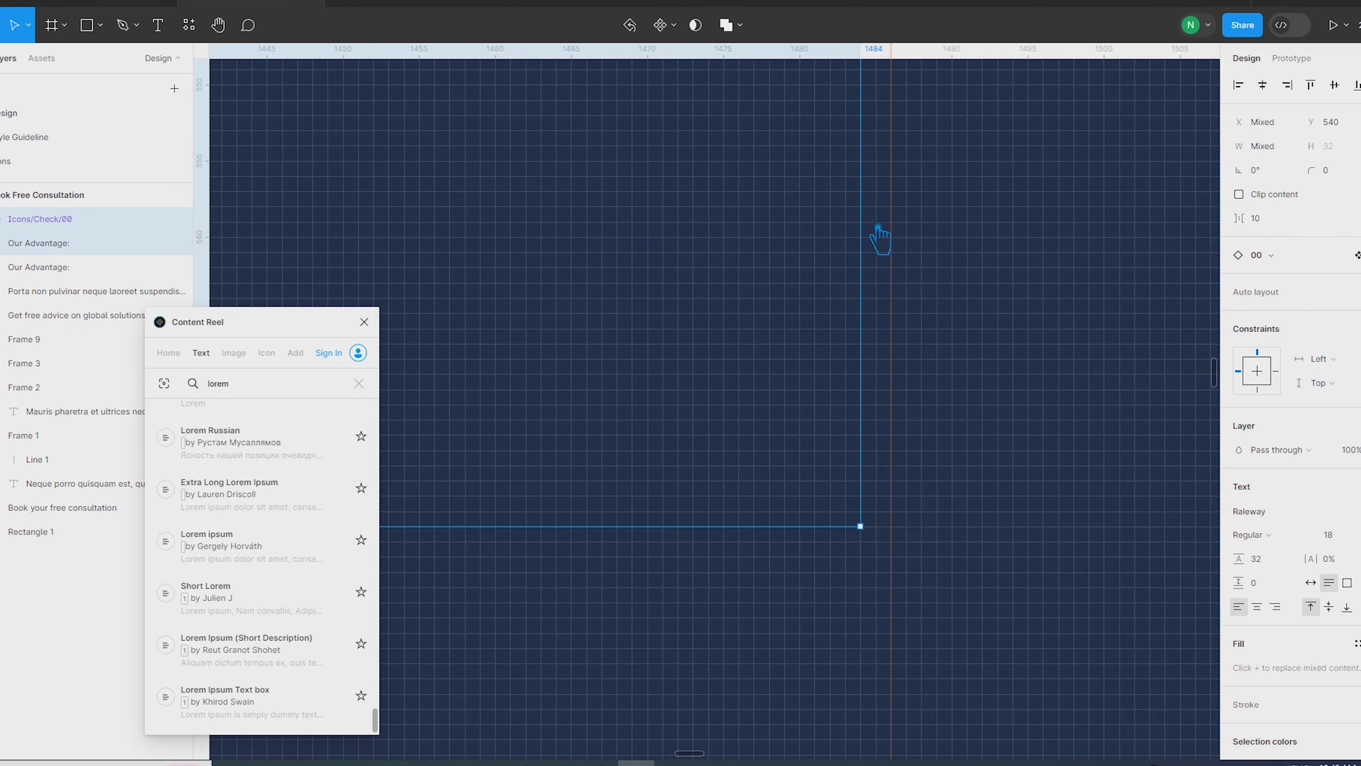
pyautogui.click(947, 245)
pyautogui.scroll(-10, 948, 246)
pyautogui.click(693, 295)
pyautogui.scroll(10, 921, 301)
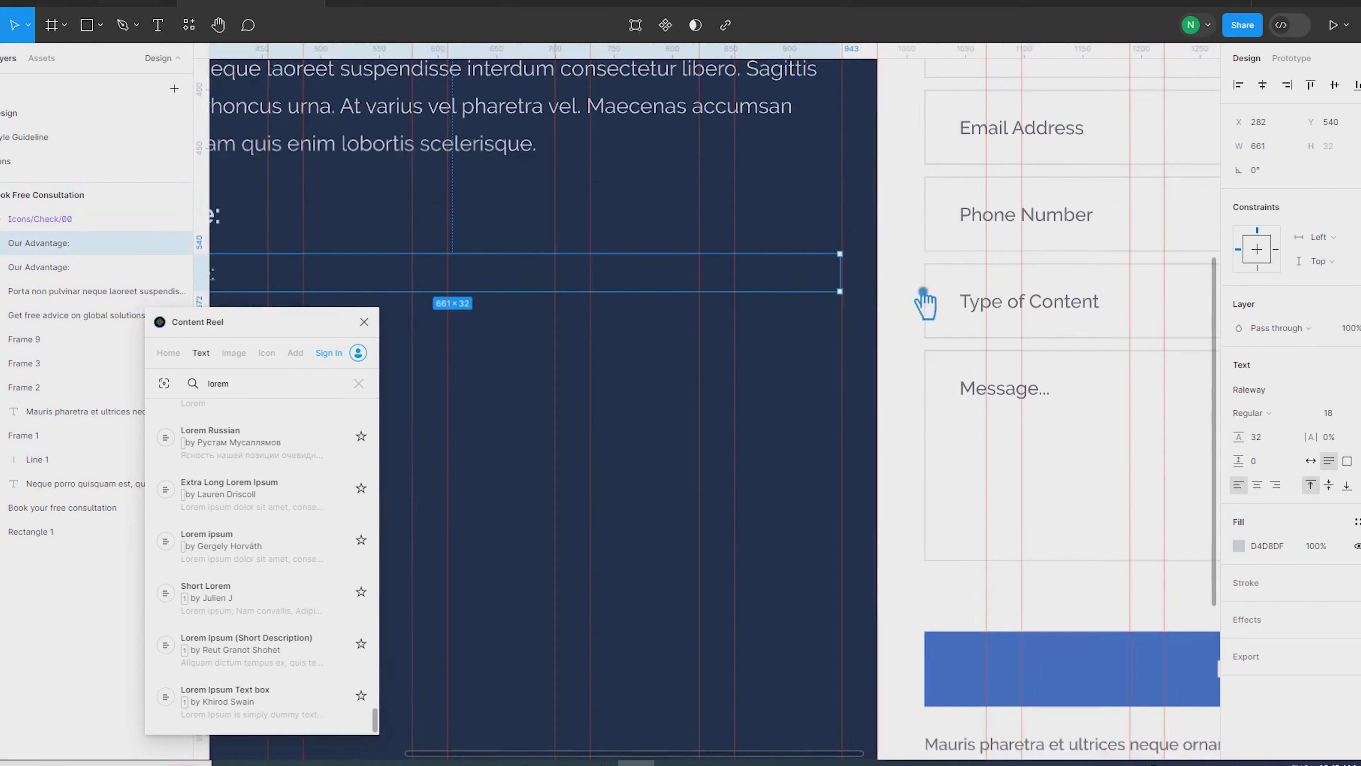
pyautogui.scroll(-10, 791, 285)
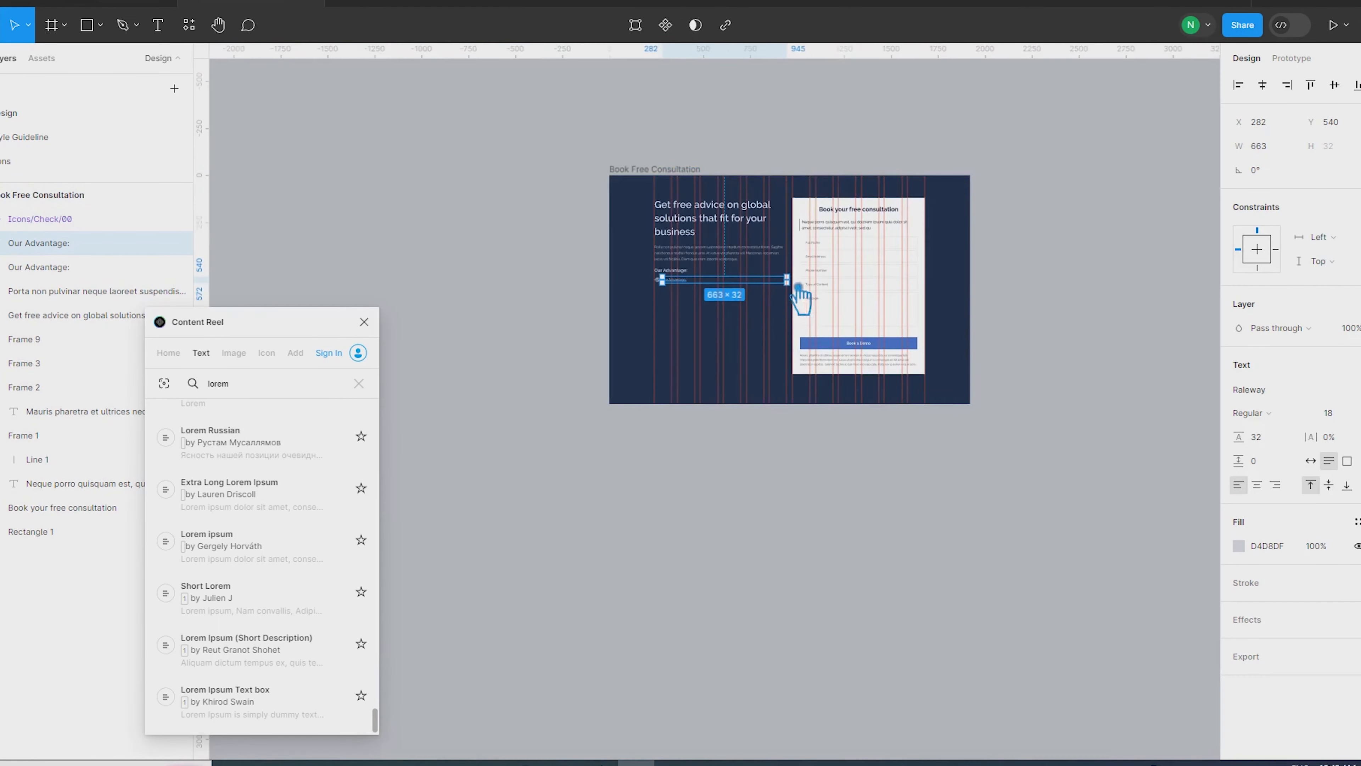
# Step: Wrap the check icon and its row text in a horizontal auto layout frame with spacing 10
pyautogui.scroll(5, 697, 294)
pyautogui.keyDown('shift'); pyautogui.click(351, 202); pyautogui.keyUp('shift')
pyautogui.hotkey('shift', 'a')
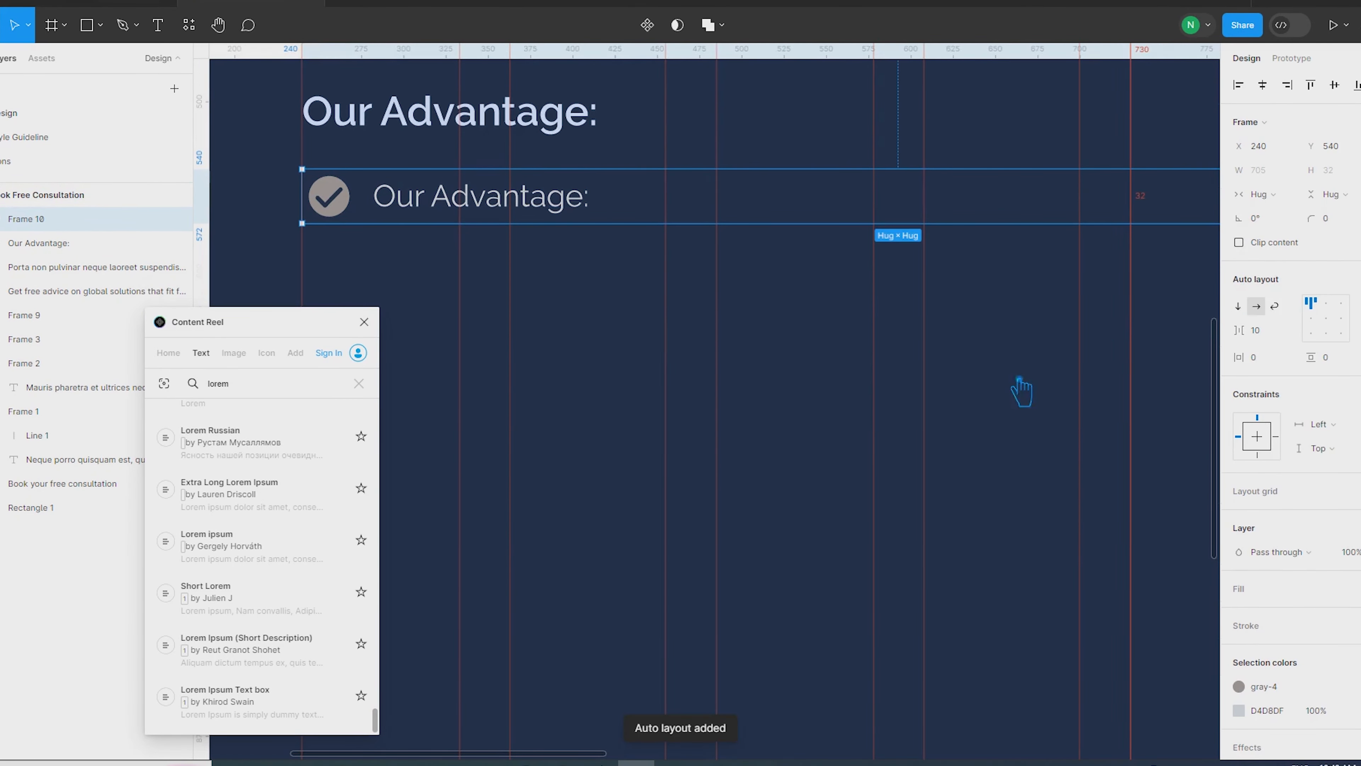
pyautogui.scroll(-5, 1008, 392)
pyautogui.scroll(-1, 821, 320)
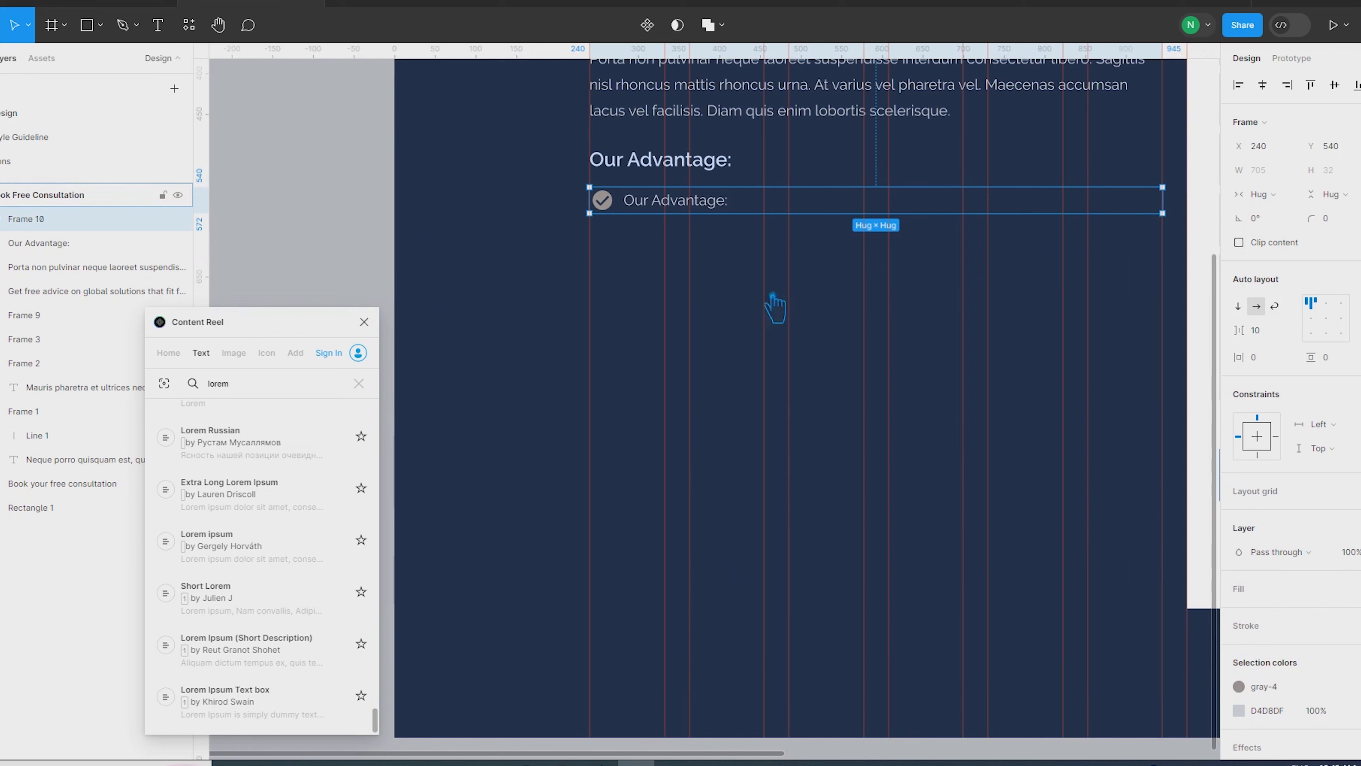
# Step: Duplicate the check-mark row downward at gaps of 20 and undo the surplus copy, keeping a list of seven rows
pyautogui.moveTo(650, 214); pyautogui.dragTo(648, 261)
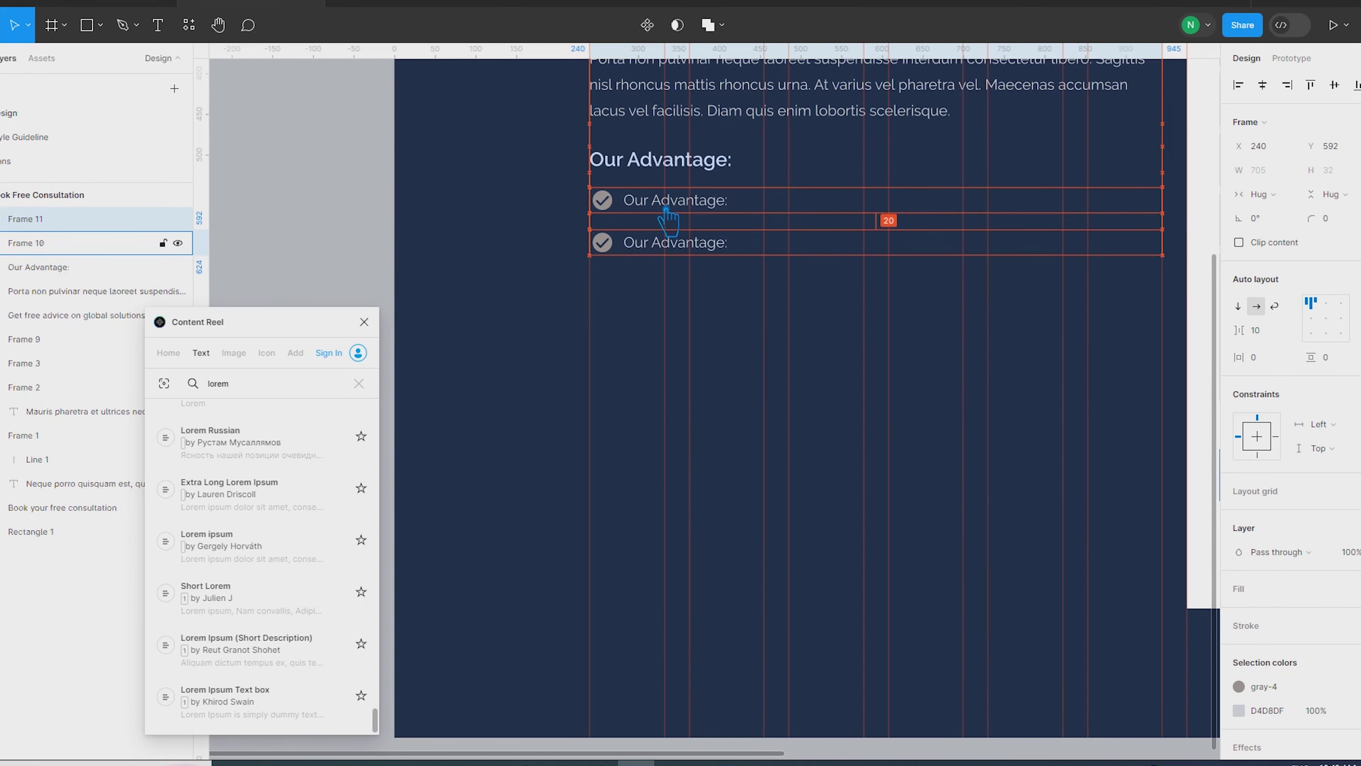
pyautogui.hotkey('ctrl', 'd')
pyautogui.hotkey('ctrl', 'd')
pyautogui.hotkey('ctrl', 'd')
pyautogui.hotkey('ctrl', 'd')
pyautogui.hotkey('ctrl', 'd')
pyautogui.hotkey('ctrl', 'd')
pyautogui.hotkey('ctrl', 'd')
pyautogui.hotkey('ctrl', 'd')
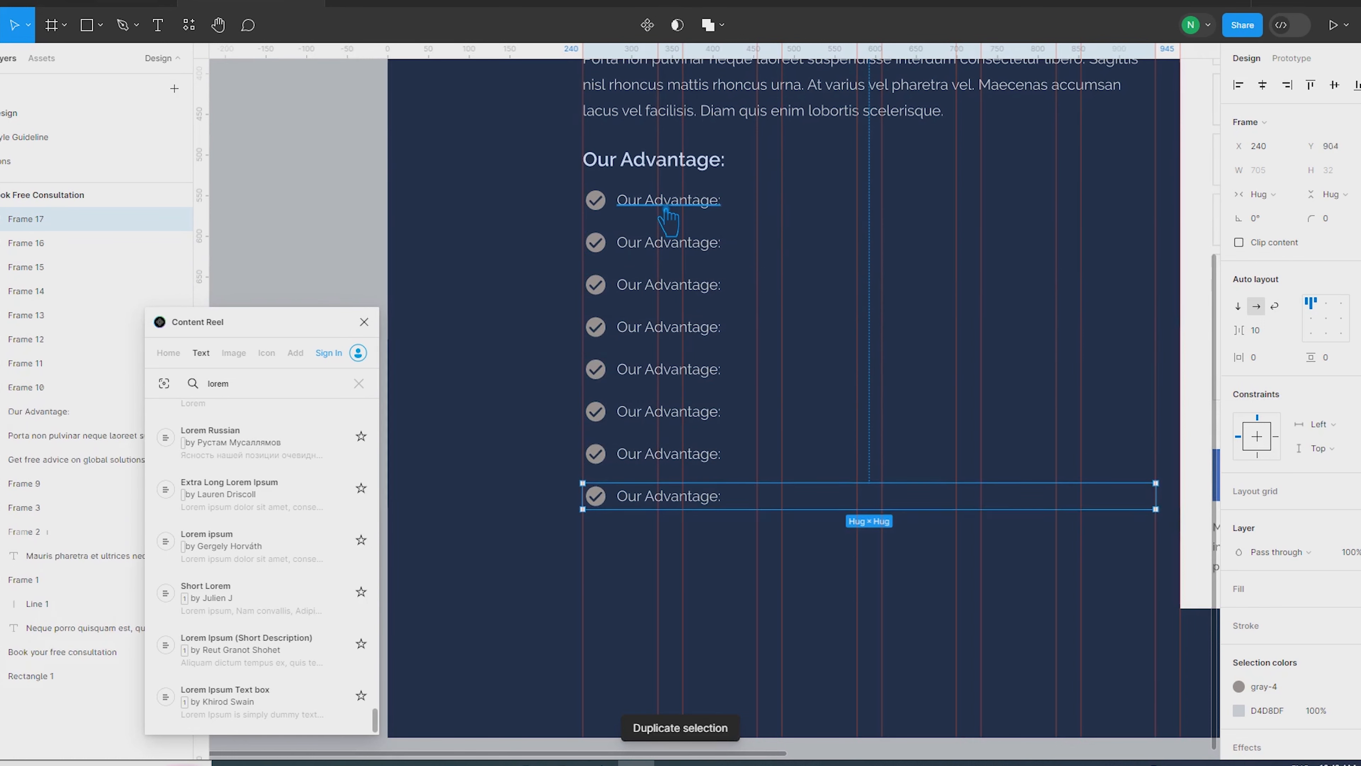
pyautogui.hotkey('ctrl', 'z')
pyautogui.hotkey('ctrl', 'z')
pyautogui.hotkey('ctrl', 'z')
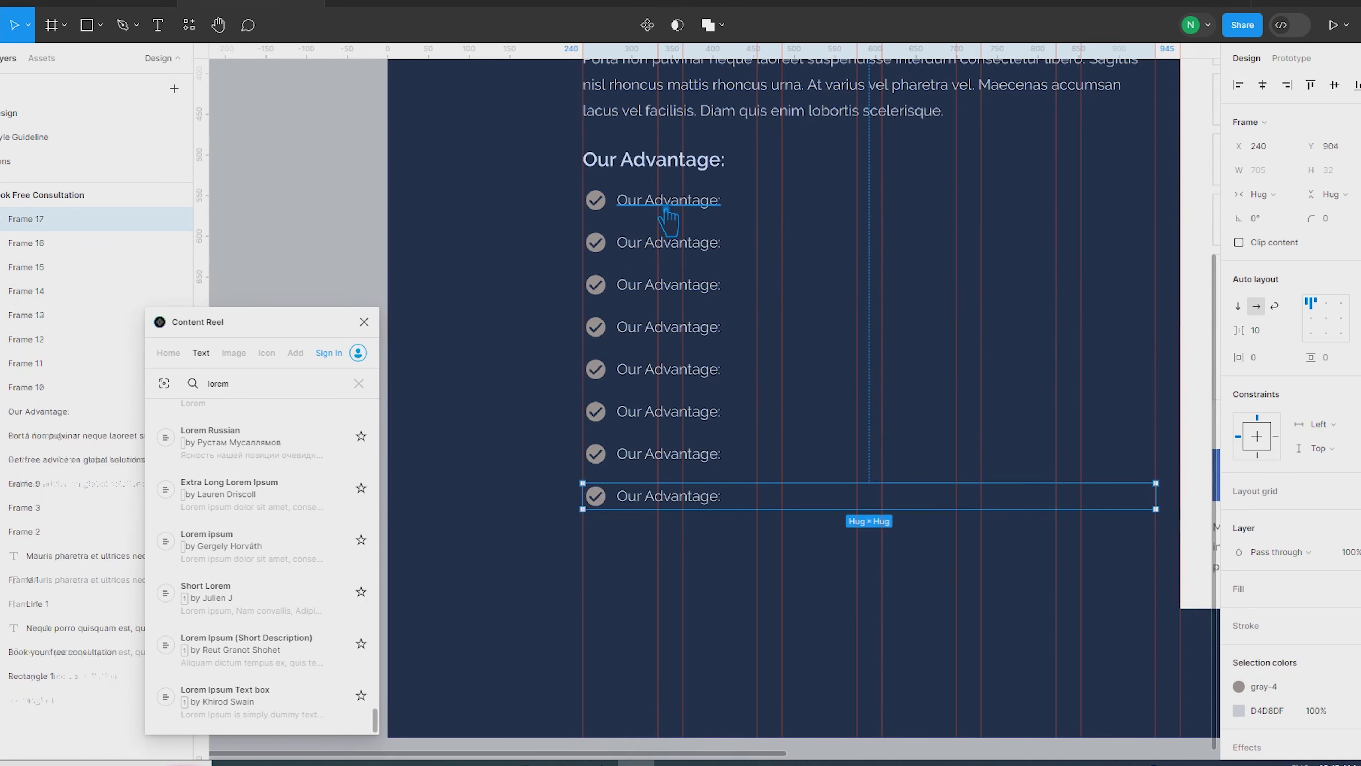
pyautogui.keyDown('shift'); pyautogui.click(643, 411); pyautogui.keyUp('shift')
pyautogui.keyDown('shift'); pyautogui.click(637, 365); pyautogui.keyUp('shift')
pyautogui.doubleClick(667, 460)
pyautogui.press('Escape')
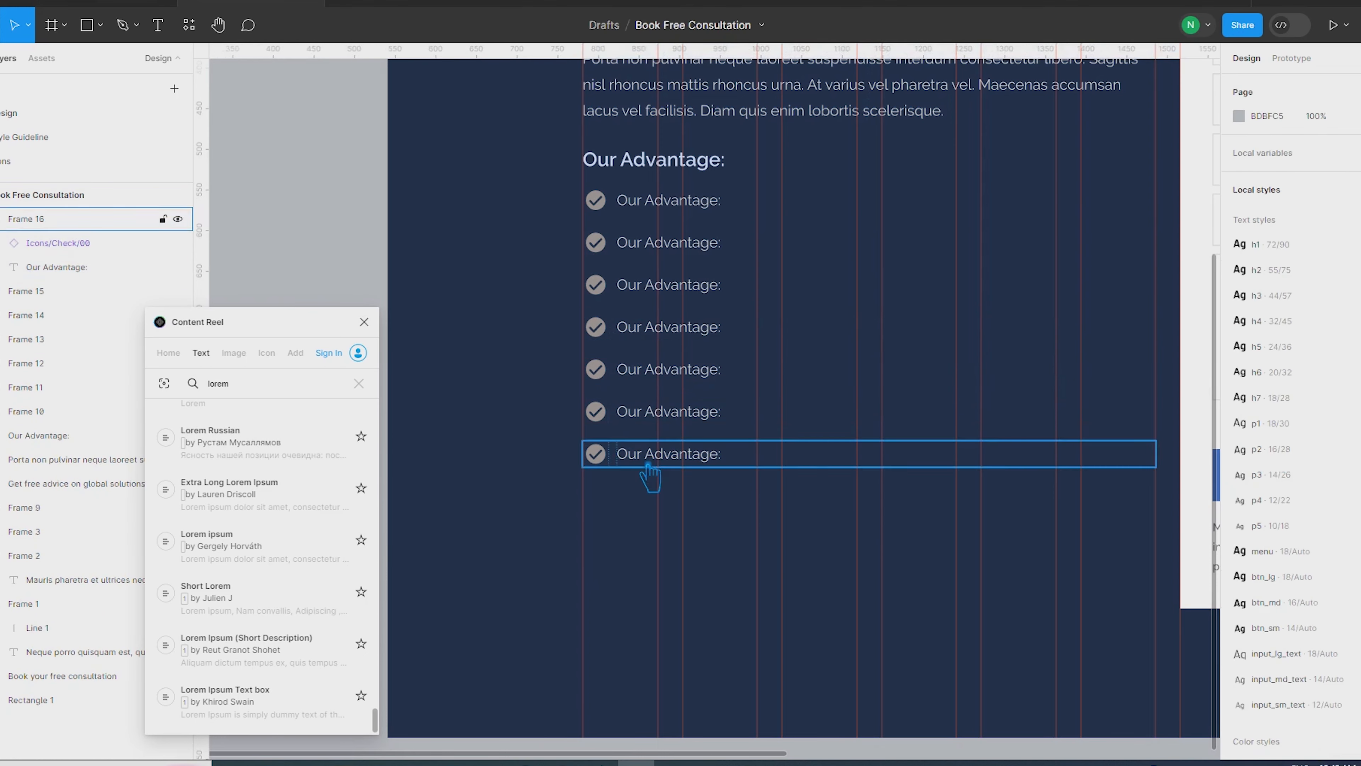
# Step: Wrap all seven check-mark rows in a vertical auto layout frame with spacing 20
pyautogui.keyDown('shift'); pyautogui.click(623, 411); pyautogui.keyUp('shift')
pyautogui.keyDown('shift'); pyautogui.click(623, 369); pyautogui.keyUp('shift')
pyautogui.keyDown('shift'); pyautogui.click(623, 326); pyautogui.keyUp('shift')
pyautogui.keyDown('shift'); pyautogui.click(624, 284); pyautogui.keyUp('shift')
pyautogui.keyDown('shift'); pyautogui.click(631, 247); pyautogui.keyUp('shift')
pyautogui.keyDown('shift'); pyautogui.click(633, 206); pyautogui.keyUp('shift')
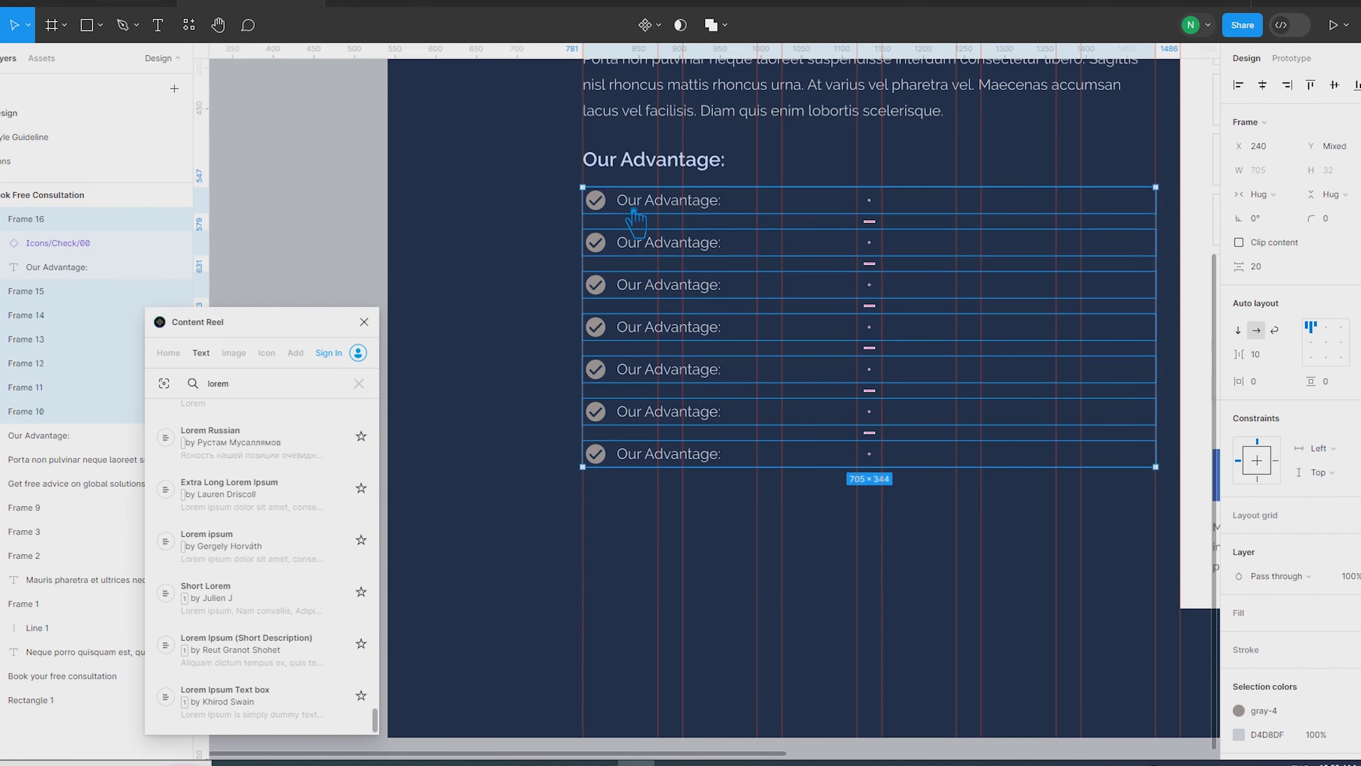
pyautogui.hotkey('shift', 'a')
pyautogui.scroll(-5, 664, 445)
pyautogui.scroll(5, 665, 445)
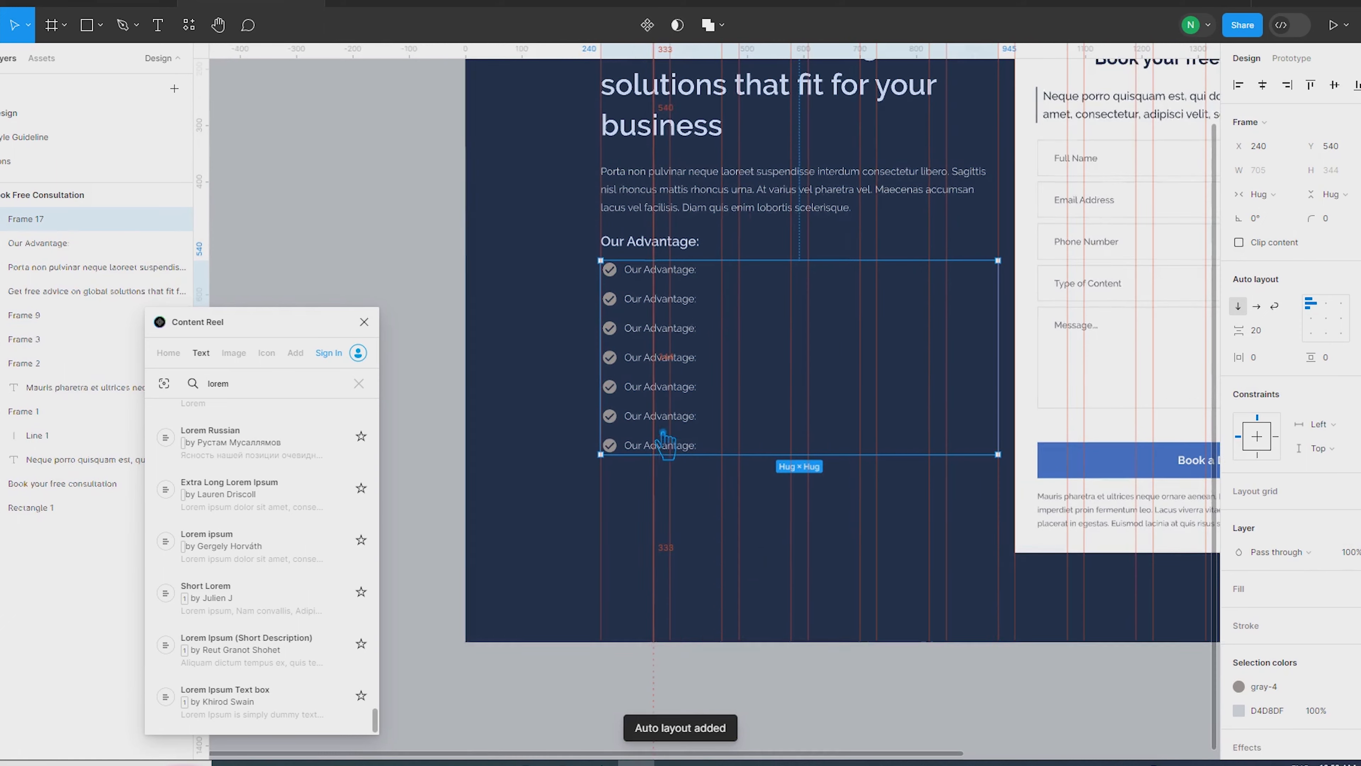
# Step: Detach the check icons' gray-4 colour style and recolour them B1C1DC by sampling the pale blue heading
pyautogui.click(1260, 687)
pyautogui.click(1357, 686)
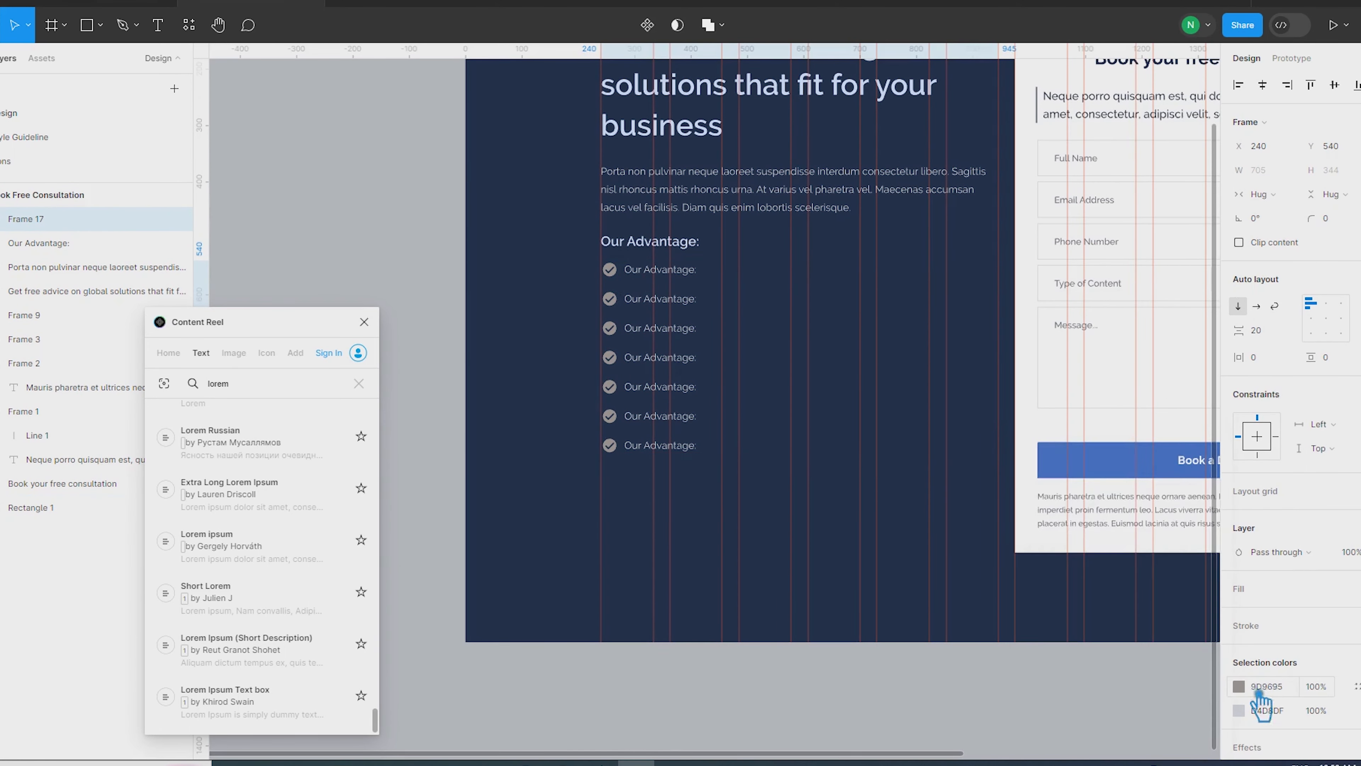
pyautogui.click(1239, 686)
pyautogui.click(1062, 580)
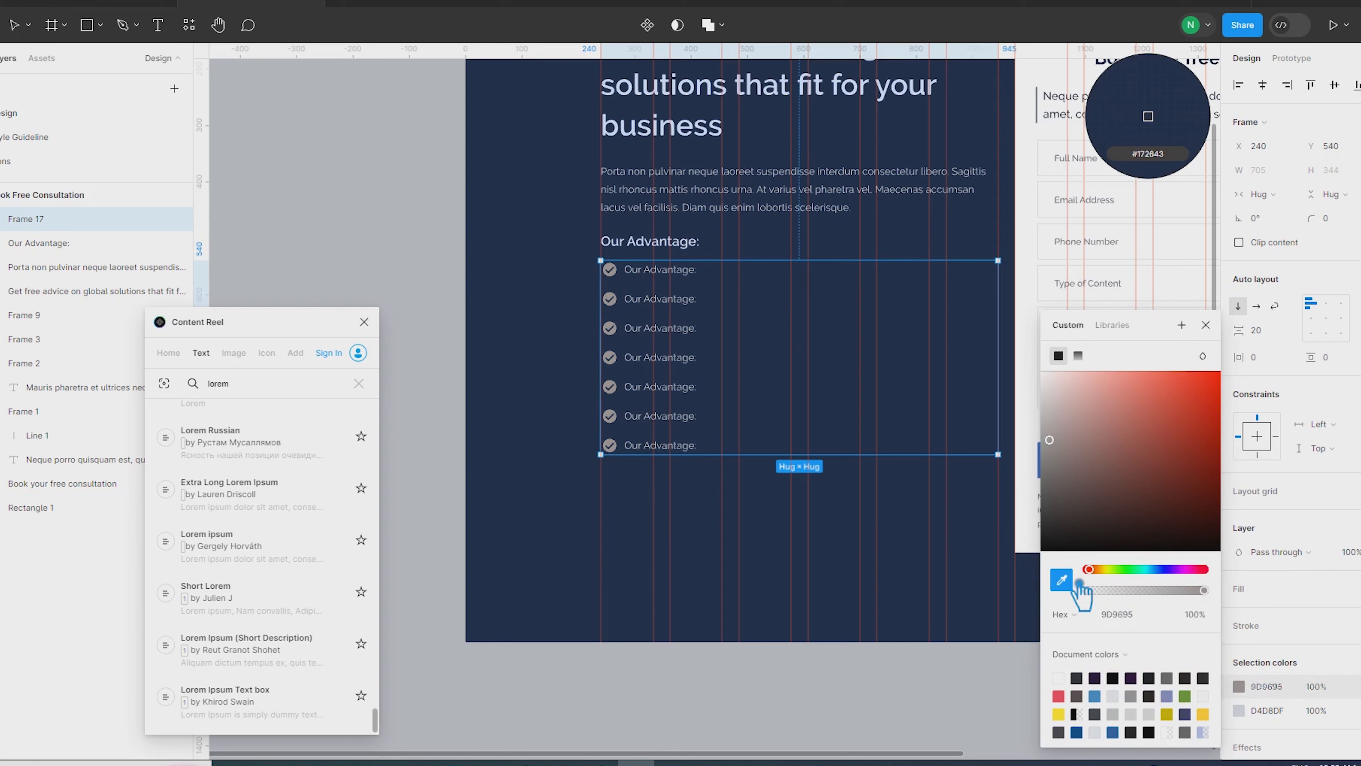
pyautogui.click(624, 128)
pyautogui.click(356, 211)
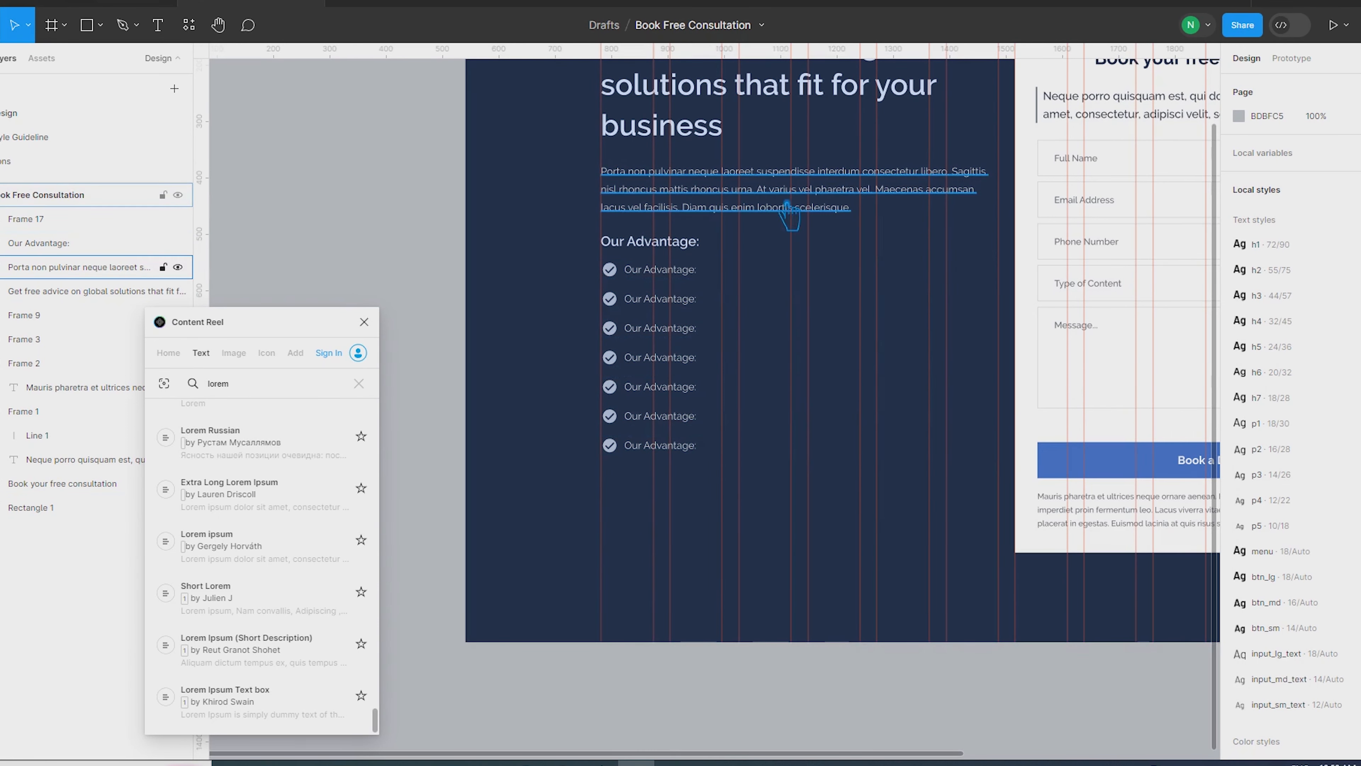
# Step: Fill the text of all seven check-mark rows with lorem ipsum placeholder text from Content Reel
pyautogui.keyDown('ctrl'); pyautogui.click(693, 444); pyautogui.keyUp('ctrl')
pyautogui.keyDown('ctrl'); pyautogui.keyDown('shift'); pyautogui.click(690, 417); pyautogui.keyUp('shift'); pyautogui.keyUp('ctrl')
pyautogui.keyDown('ctrl'); pyautogui.keyDown('shift'); pyautogui.click(695, 388); pyautogui.keyUp('shift'); pyautogui.keyUp('ctrl')
pyautogui.keyDown('ctrl'); pyautogui.keyDown('shift'); pyautogui.click(698, 359); pyautogui.keyUp('shift'); pyautogui.keyUp('ctrl')
pyautogui.keyDown('ctrl'); pyautogui.keyDown('shift'); pyautogui.click(704, 329); pyautogui.keyUp('shift'); pyautogui.keyUp('ctrl')
pyautogui.keyDown('ctrl'); pyautogui.keyDown('shift'); pyautogui.click(698, 301); pyautogui.keyUp('shift'); pyautogui.keyUp('ctrl')
pyautogui.keyDown('ctrl'); pyautogui.keyDown('shift'); pyautogui.click(694, 272); pyautogui.keyUp('shift'); pyautogui.keyUp('ctrl')
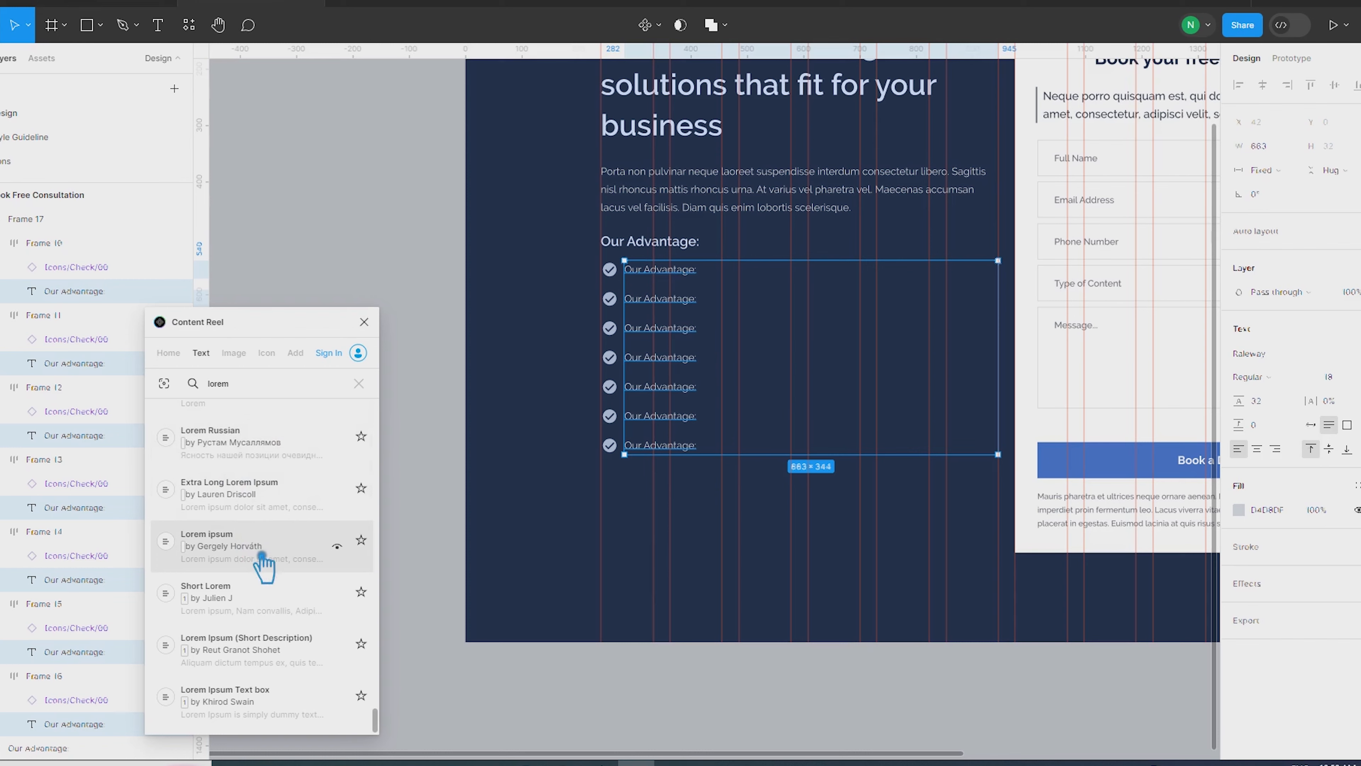
pyautogui.scroll(-5, 257, 555)
pyautogui.click(251, 562)
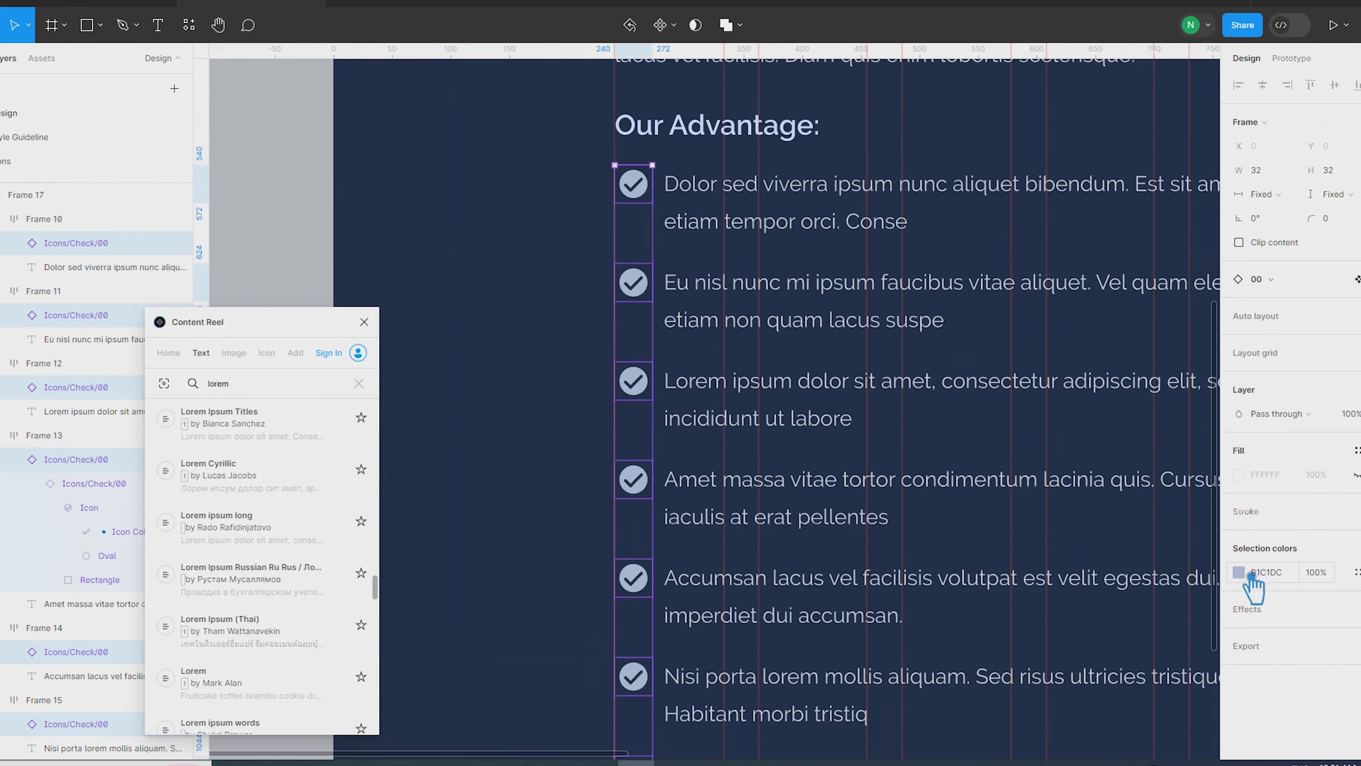
# Step: Recolour all seven check icons to the pale lime green EBFF9D
pyautogui.click(1255, 578)
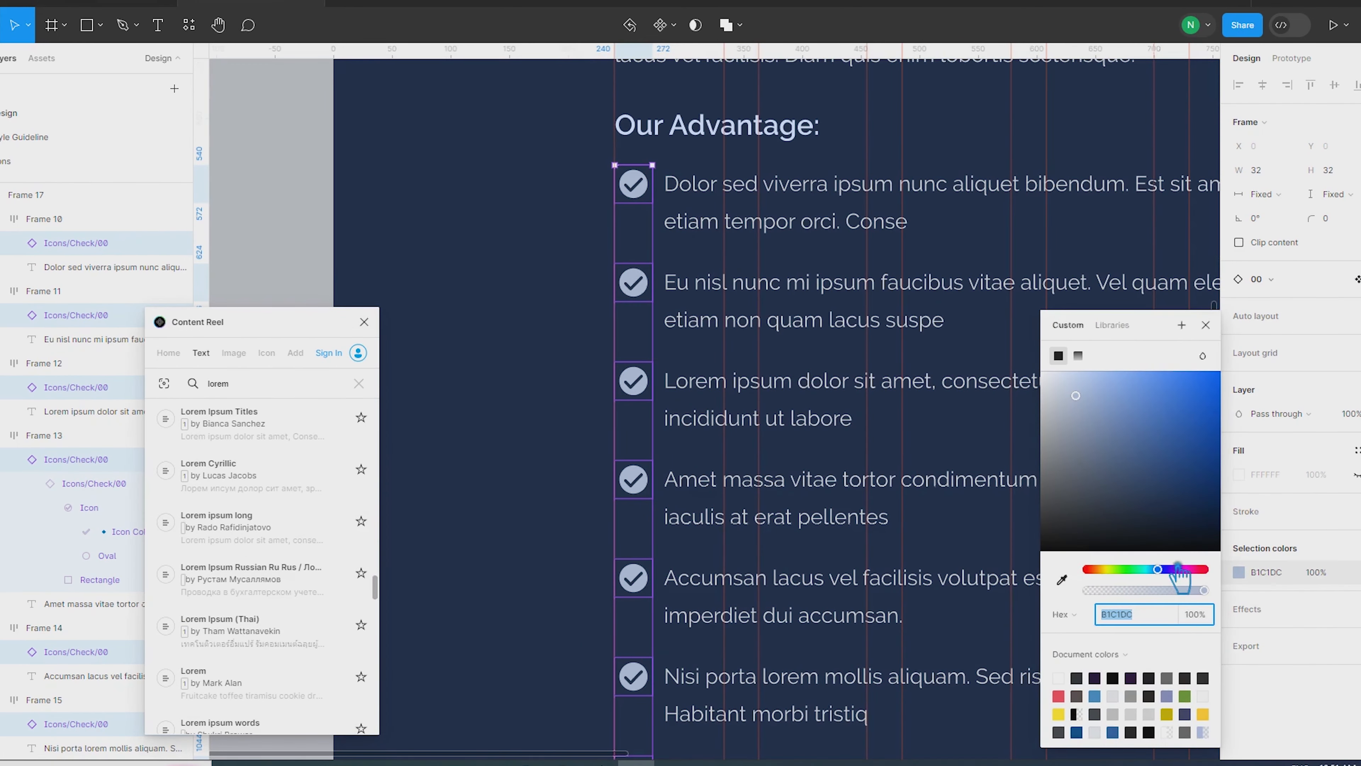
pyautogui.click(1111, 570)
pyautogui.moveTo(1132, 432); pyautogui.dragTo(1187, 317)
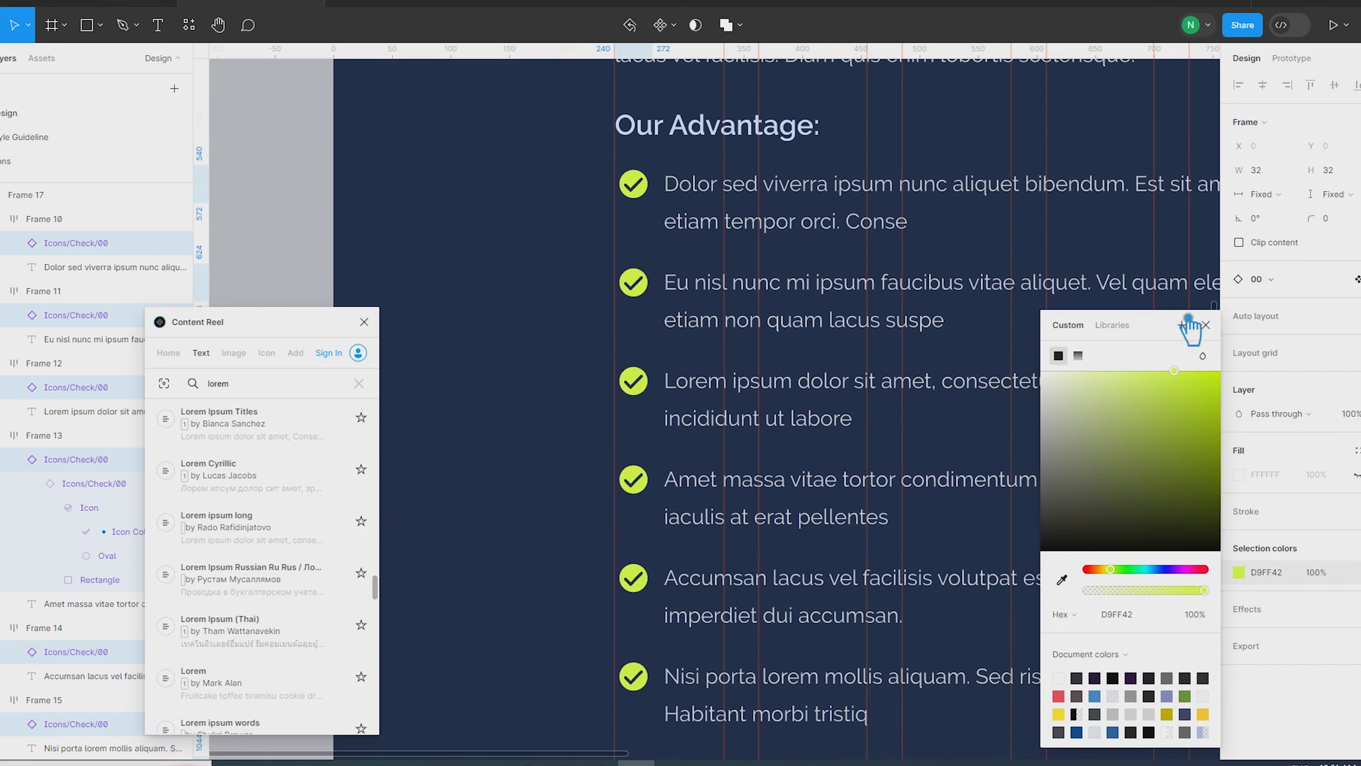
pyautogui.click(293, 183)
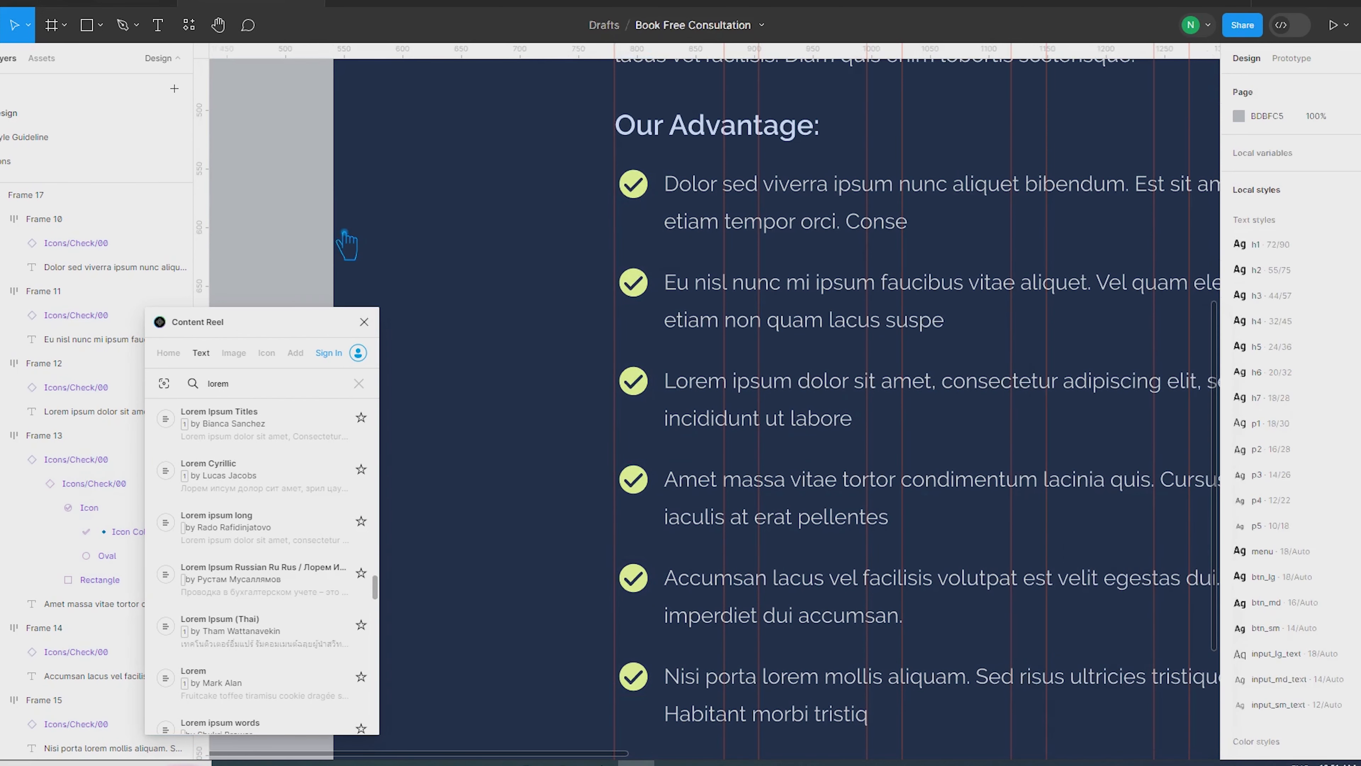
# Step: Wrap the "Our Advantage:" title and the check-mark list in a vertical auto layout frame with spacing 20
pyautogui.scroll(-5, 542, 252)
pyautogui.moveTo(875, 501); pyautogui.dragTo(890, 577)
pyautogui.click(630, 220)
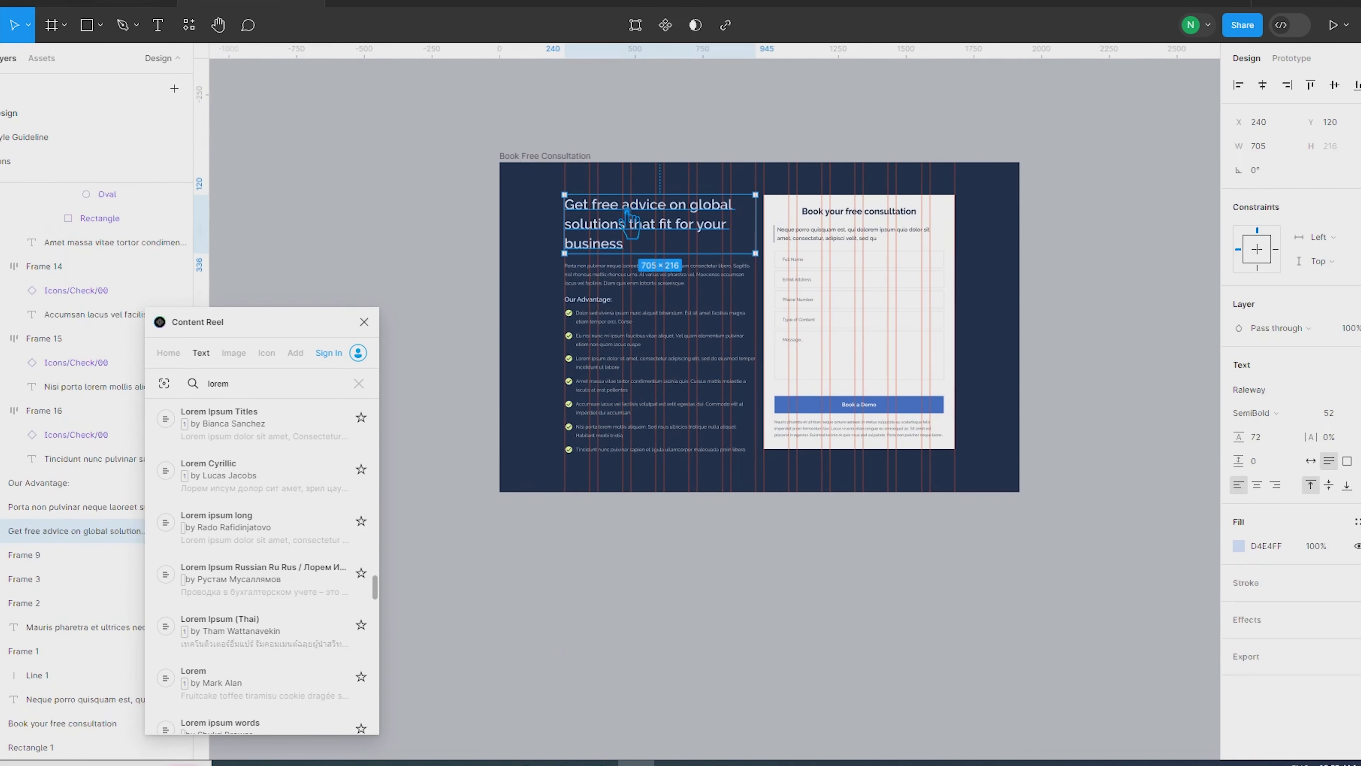
pyautogui.click(620, 449)
pyautogui.keyDown('shift'); pyautogui.click(587, 300); pyautogui.keyUp('shift')
pyautogui.click(1360, 279)
pyautogui.click(1290, 331)
pyautogui.click(1287, 333)
pyautogui.press('Return')
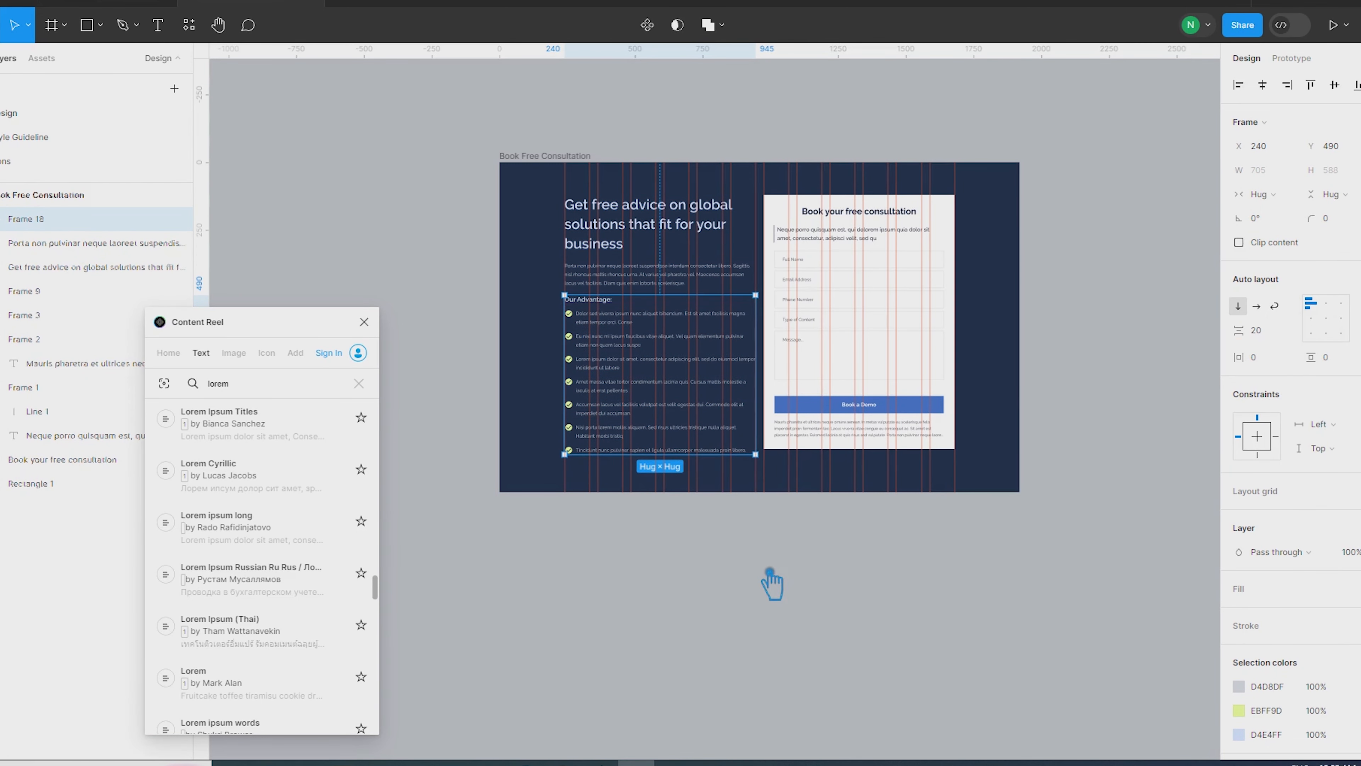
# Step: Try a spacing of 30 between the "Our Advantage:" title and the check-mark list
pyautogui.click(1287, 334)
pyautogui.write('30')
pyautogui.press('Return')
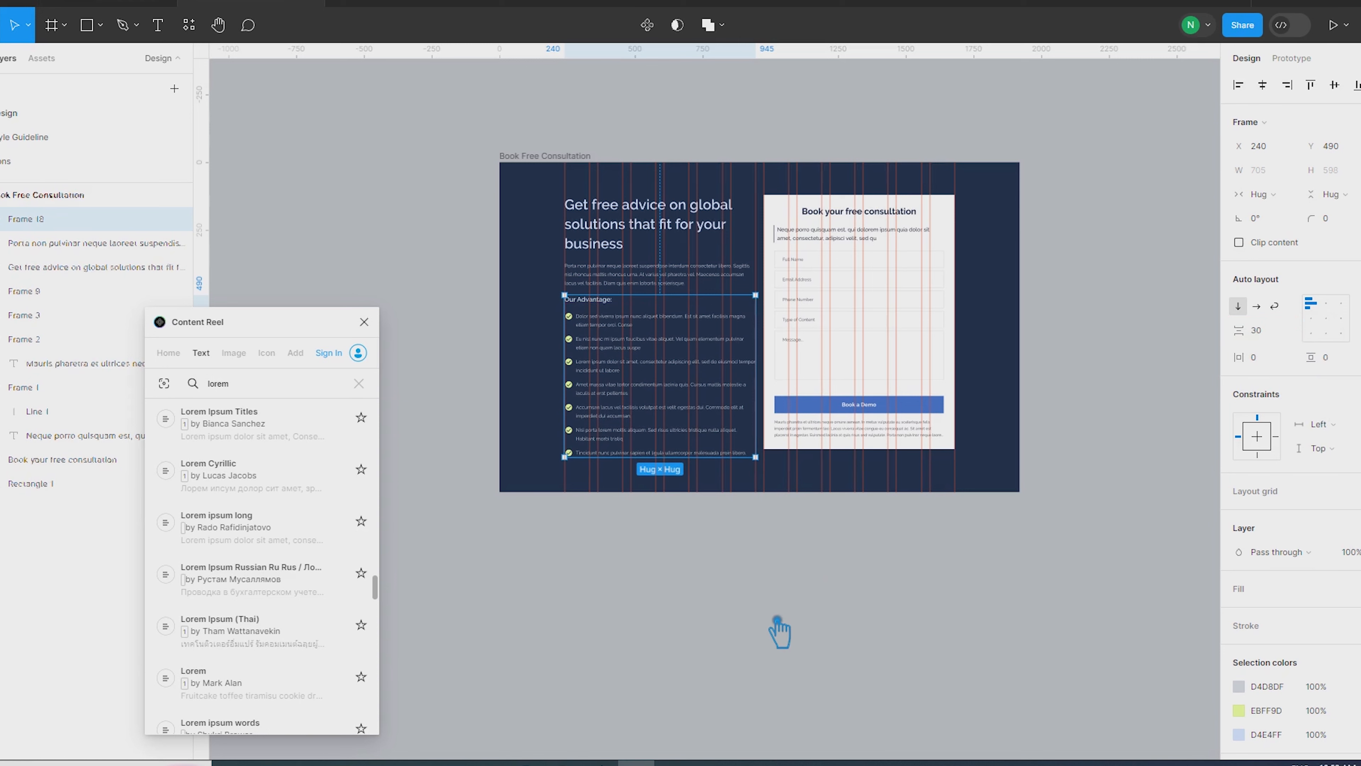
pyautogui.click(775, 632)
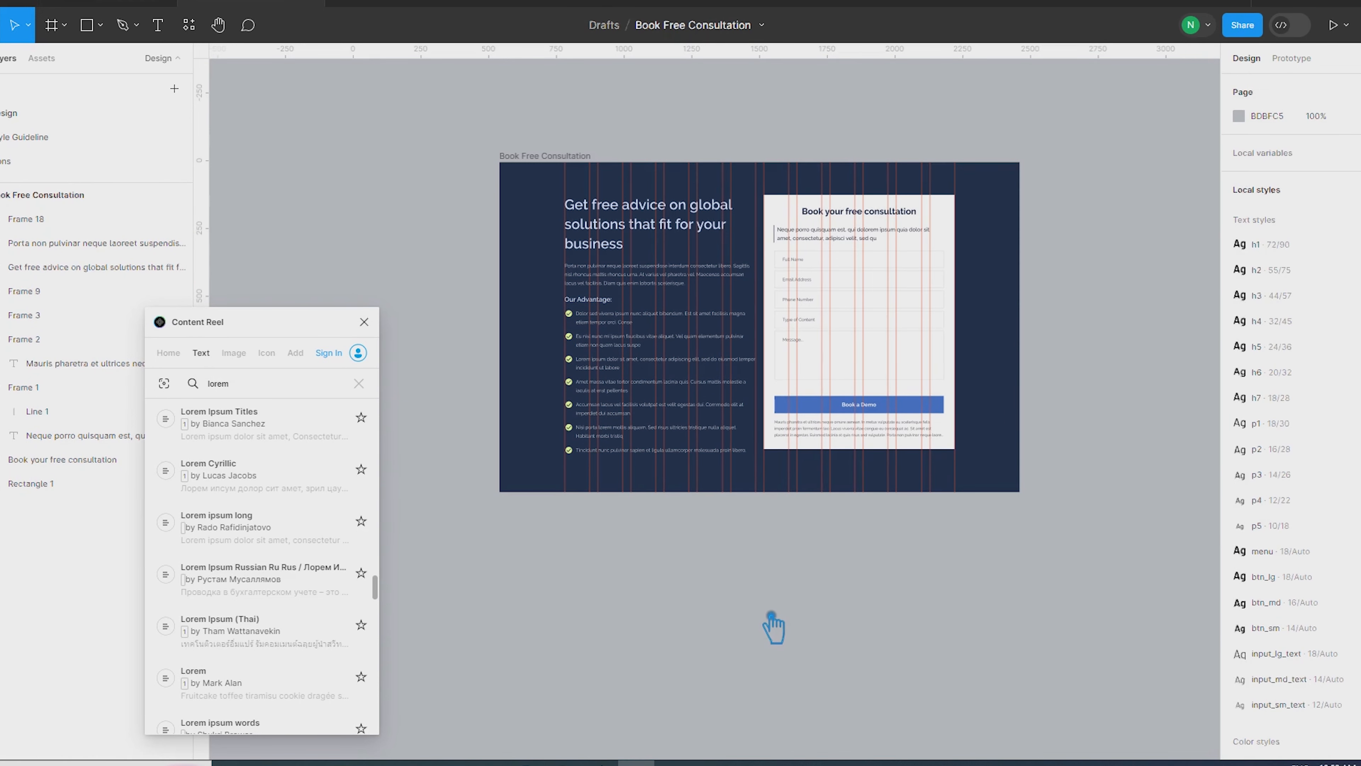
# Step: Hide the rulers and the layout grid
pyautogui.hotkey('shift', 'r')
pyautogui.click(896, 317)
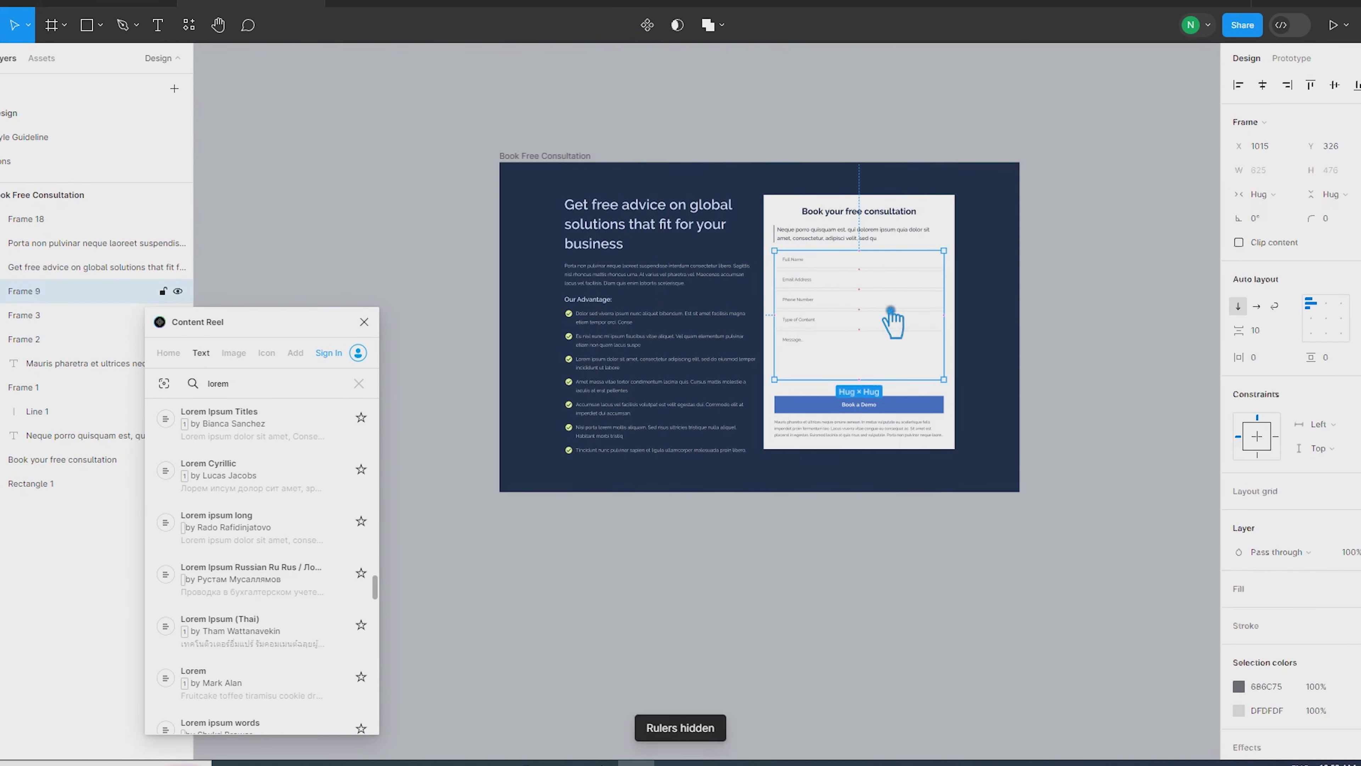
# Step: Wrap the form's heading and intro in auto layout, and nest them with the input fields in a vertical auto layout frame with spacing 30
pyautogui.click(880, 214)
pyautogui.keyDown('shift'); pyautogui.click(852, 242); pyautogui.keyUp('shift')
pyautogui.keyDown('shift'); pyautogui.click(841, 278); pyautogui.keyUp('shift')
pyautogui.keyDown('shift'); pyautogui.click(854, 406); pyautogui.keyUp('shift')
pyautogui.click(903, 225)
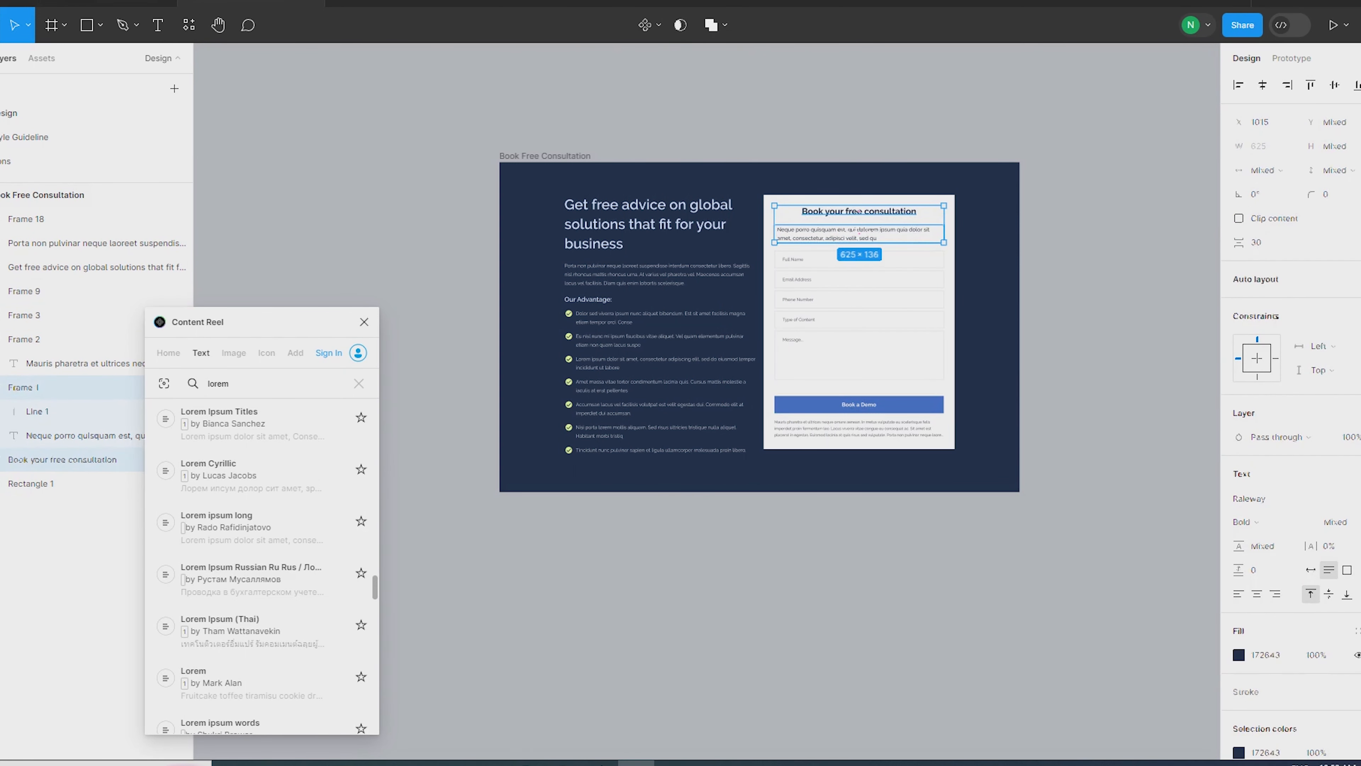
pyautogui.keyDown('shift'); pyautogui.click(863, 284); pyautogui.keyUp('shift')
pyautogui.hotkey('shift', 'a')
pyautogui.hotkey('shift', 'a')
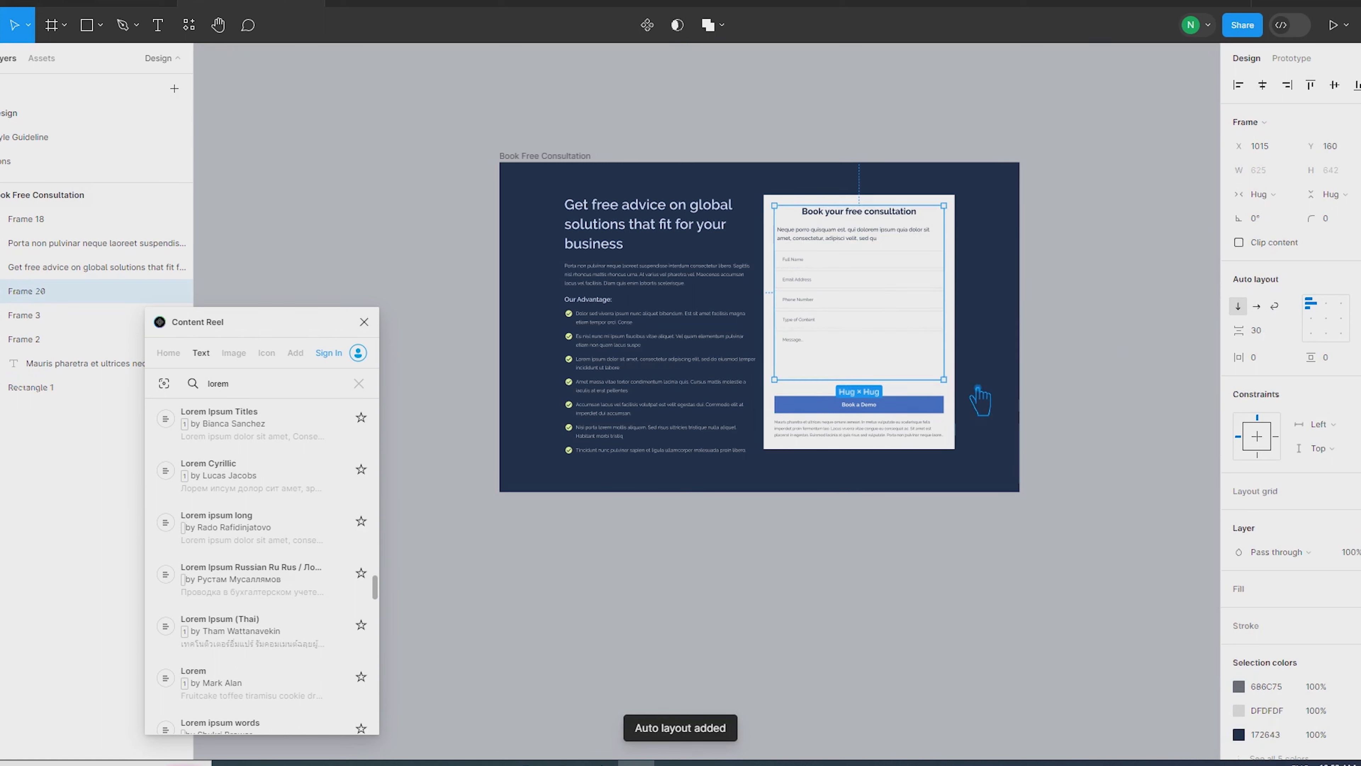
# Step: Nest the form group in successive auto layout frames with the "Book a Demo" button, the note below it and the white panel
pyautogui.keyDown('shift'); pyautogui.click(813, 420); pyautogui.keyUp('shift')
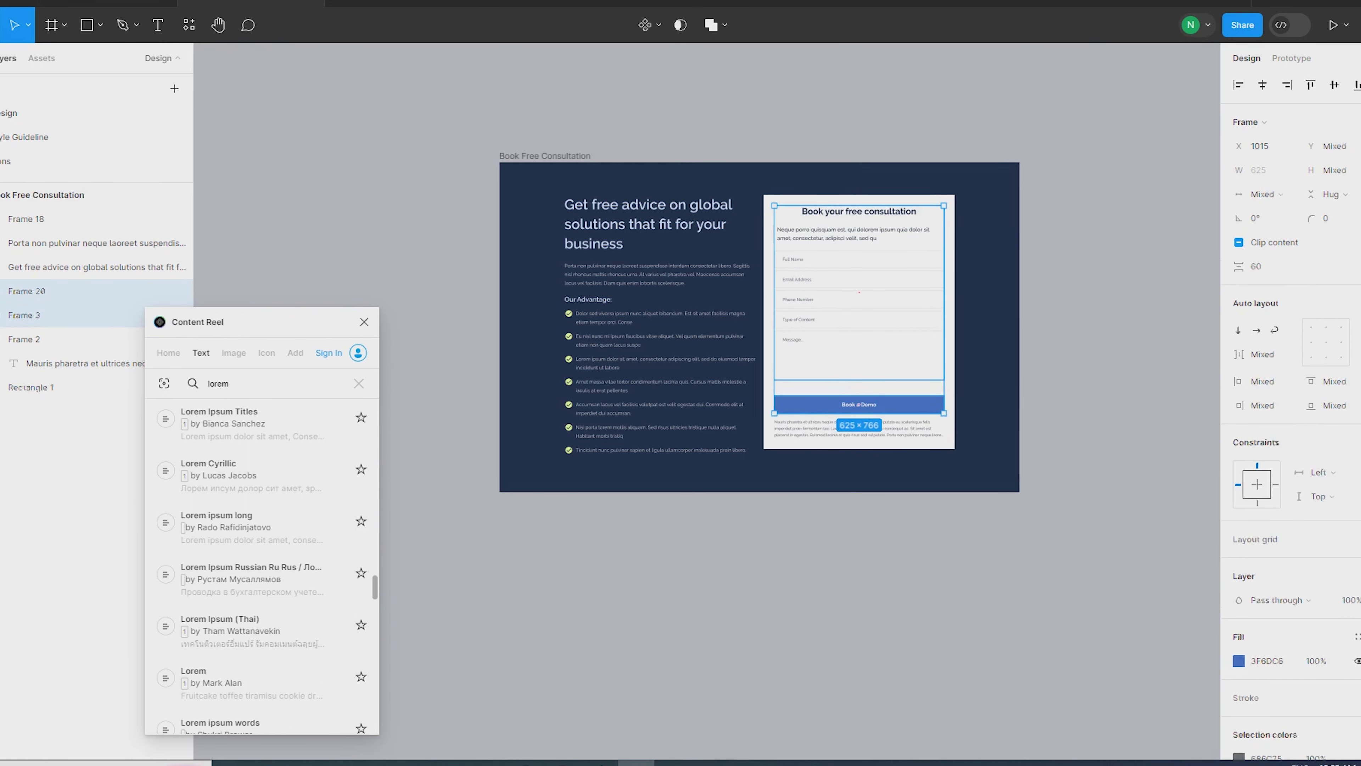
pyautogui.hotkey('shift', 'a')
pyautogui.keyDown('shift'); pyautogui.click(788, 432); pyautogui.keyUp('shift')
pyautogui.hotkey('shift', 'a')
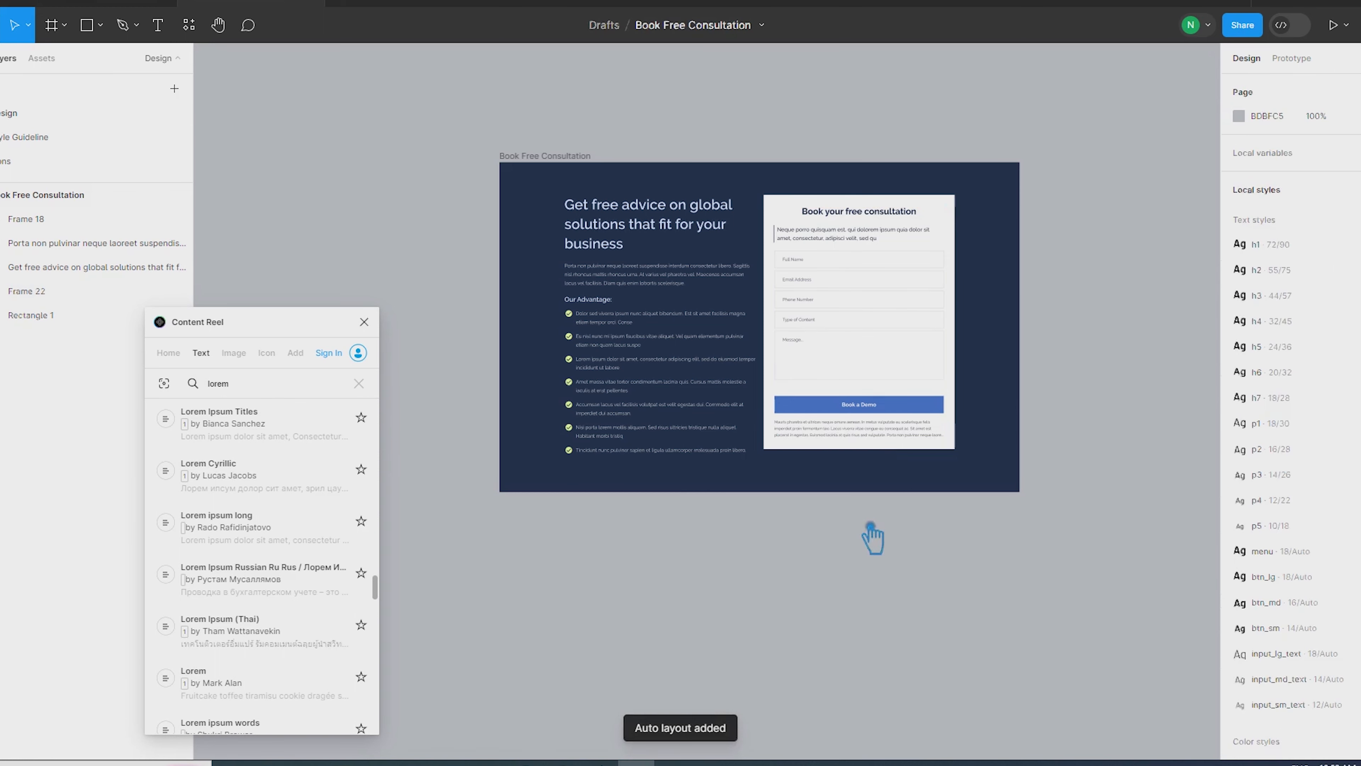
pyautogui.keyDown('shift'); pyautogui.click(824, 209); pyautogui.keyUp('shift')
pyautogui.hotkey('shift', 'a')
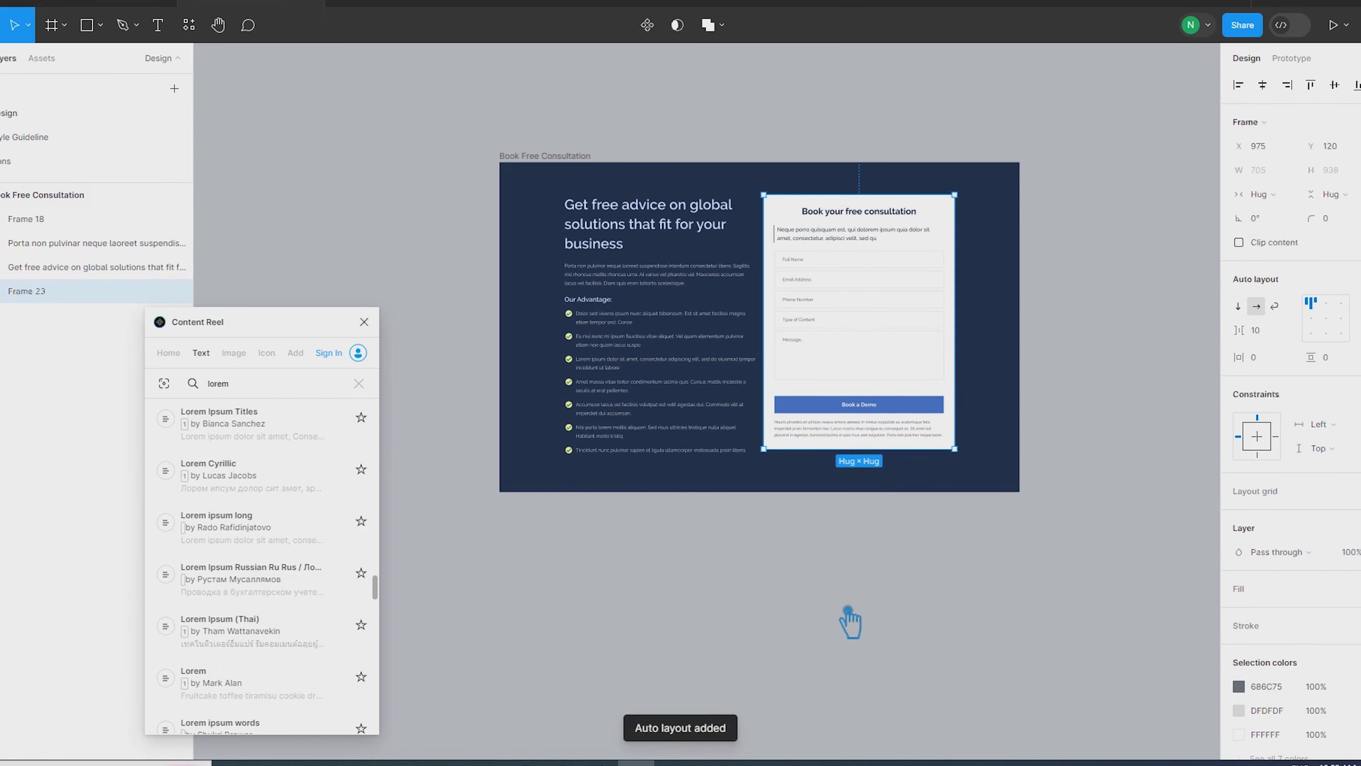
# Step: Wrap the paragraph and advantage list in auto layout with spacing 30, and nest that group with the heading in another auto layout frame
pyautogui.click(660, 374)
pyautogui.keyDown('shift'); pyautogui.click(661, 290); pyautogui.keyUp('shift')
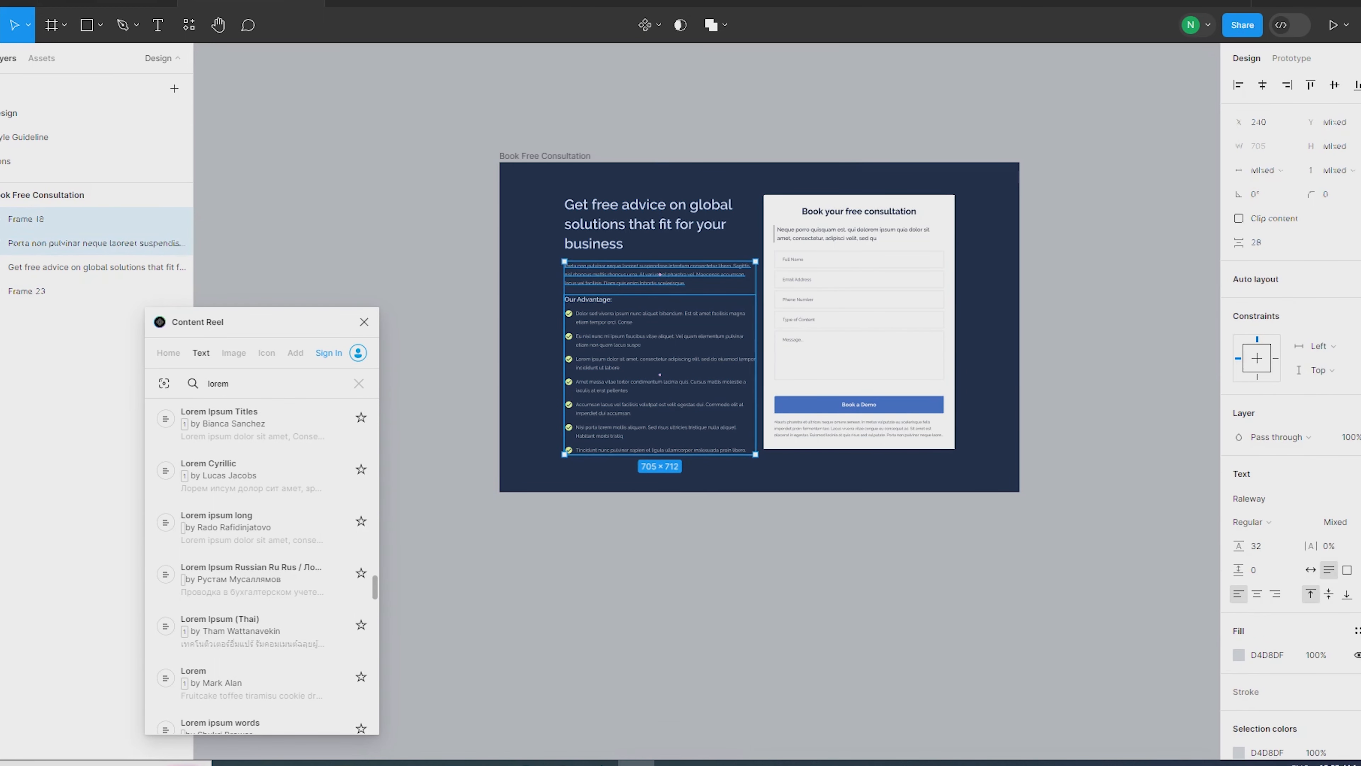
pyautogui.hotkey('shift', 'a')
pyautogui.click(1286, 335)
pyautogui.write('30')
pyautogui.press('Return')
pyautogui.keyDown('shift'); pyautogui.click(646, 236); pyautogui.keyUp('shift')
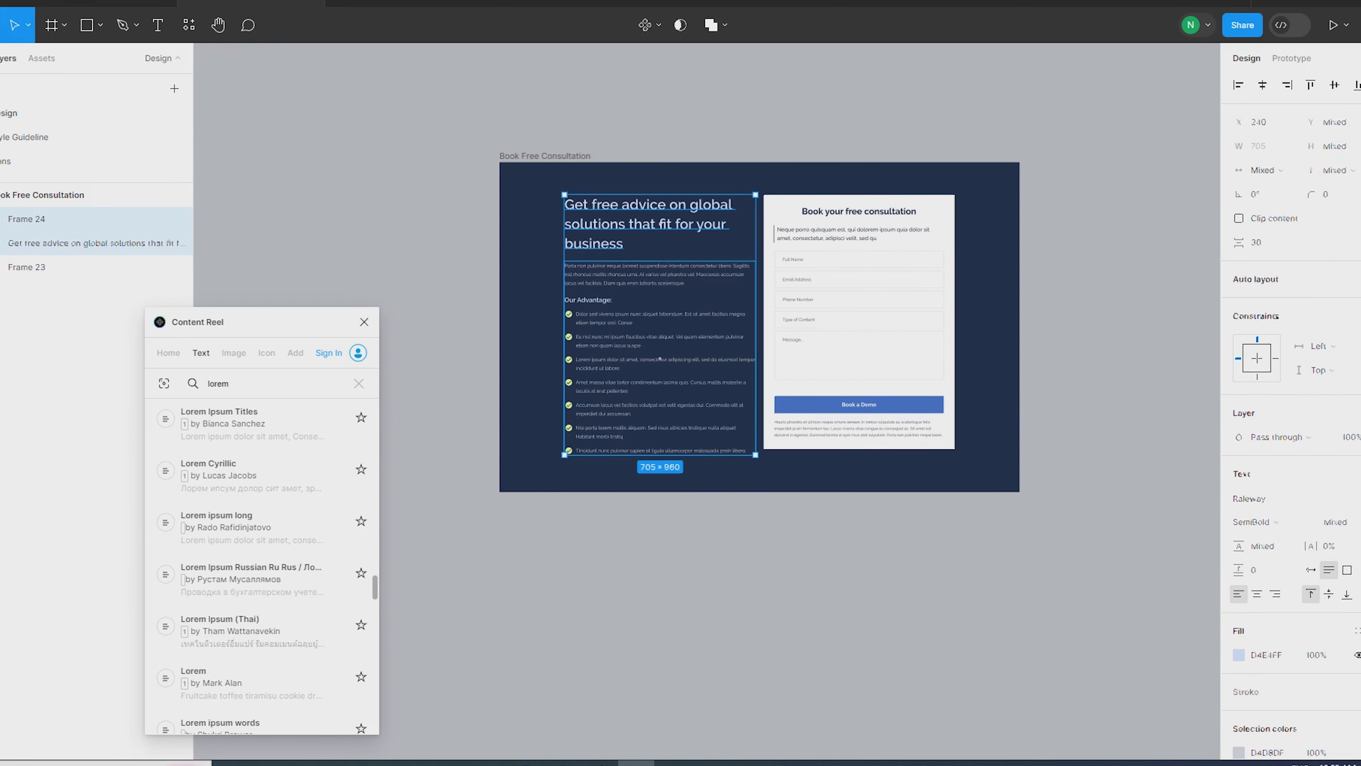
pyautogui.hotkey('shift', 'a')
pyautogui.click(784, 623)
# Step: Wrap the text column and the form panel in one auto layout frame, and duplicate the whole section frame beside the original
pyautogui.click(659, 325)
pyautogui.keyDown('shift'); pyautogui.click(859, 322); pyautogui.keyUp('shift')
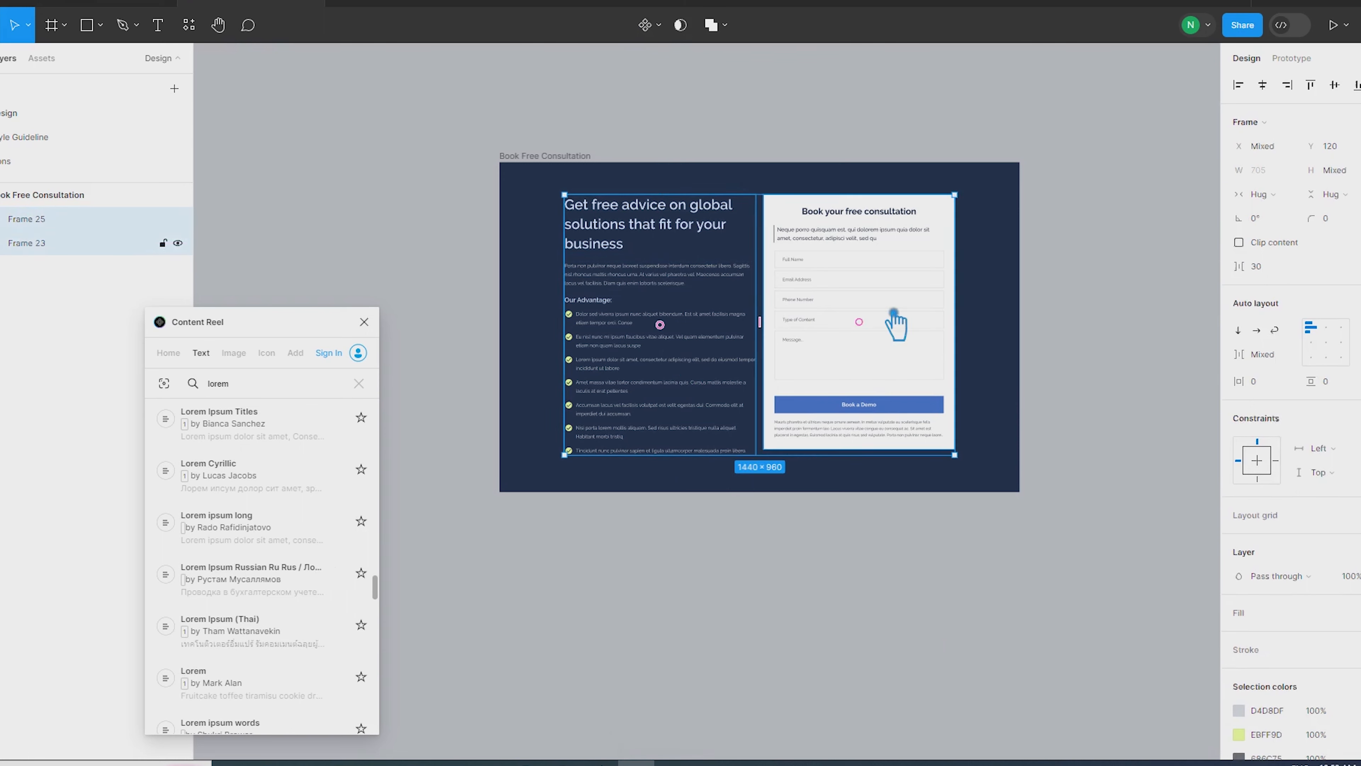
pyautogui.hotkey('shift', 'a')
pyautogui.click(644, 550)
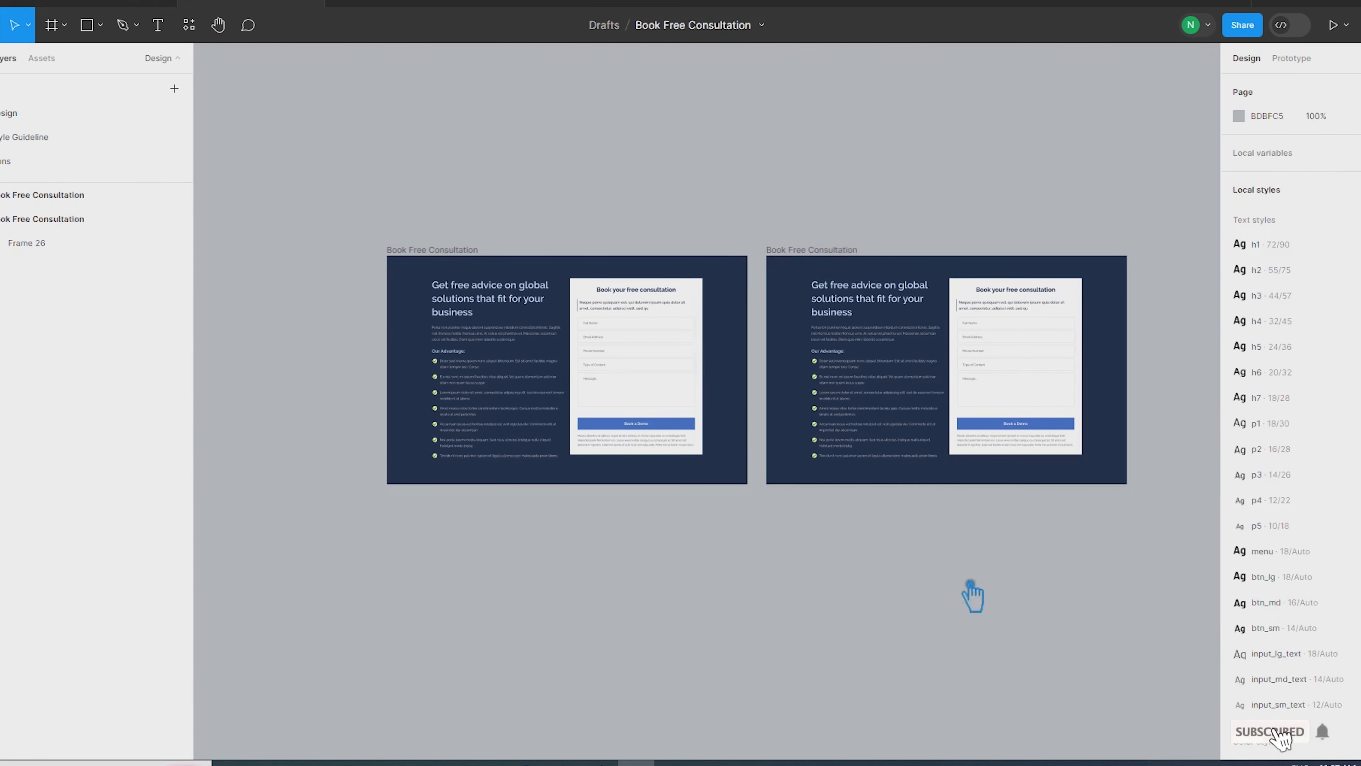
# Step: Set the background fill of the duplicated section frame to white, FFFFFF
pyautogui.scroll(5, 796, 452)
pyautogui.scroll(-3, 795, 453)
pyautogui.click(989, 370)
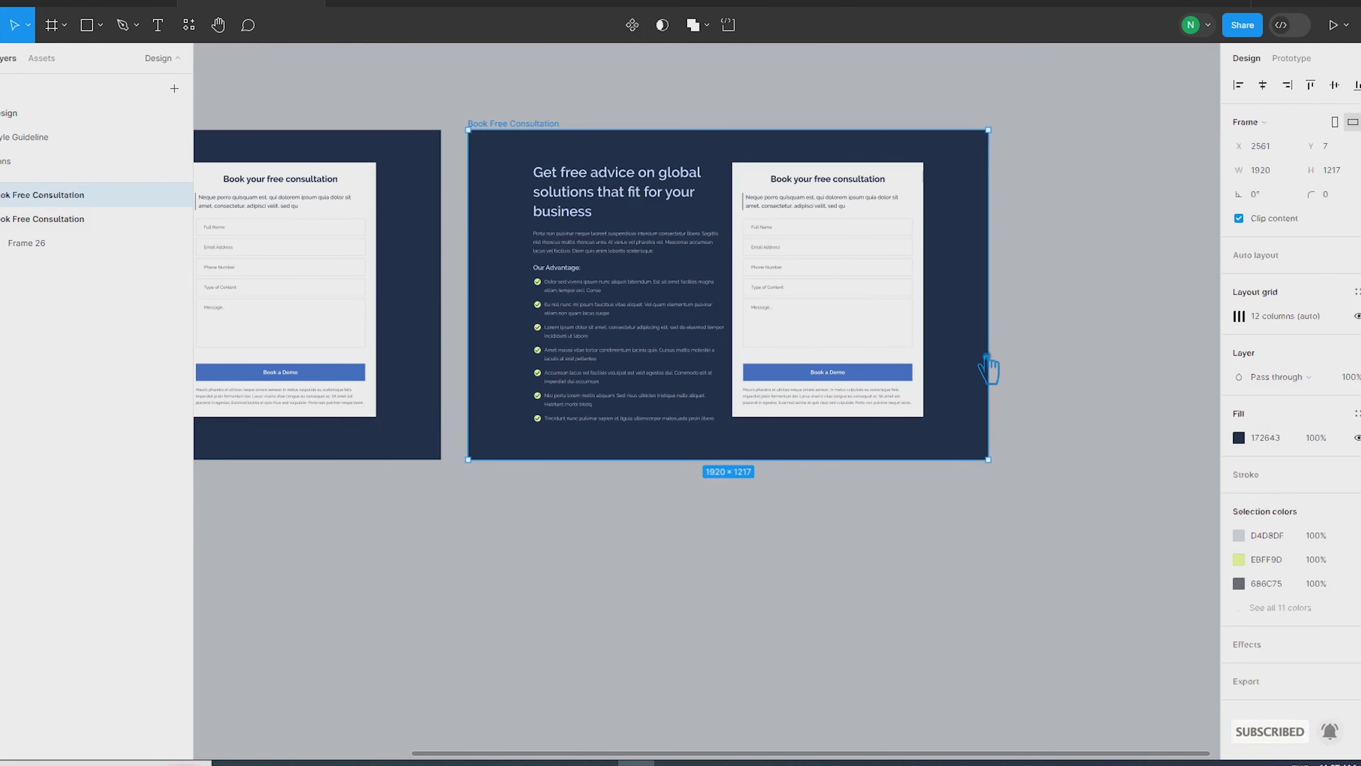
pyautogui.click(1238, 437)
pyautogui.moveTo(1157, 501); pyautogui.dragTo(1002, 350)
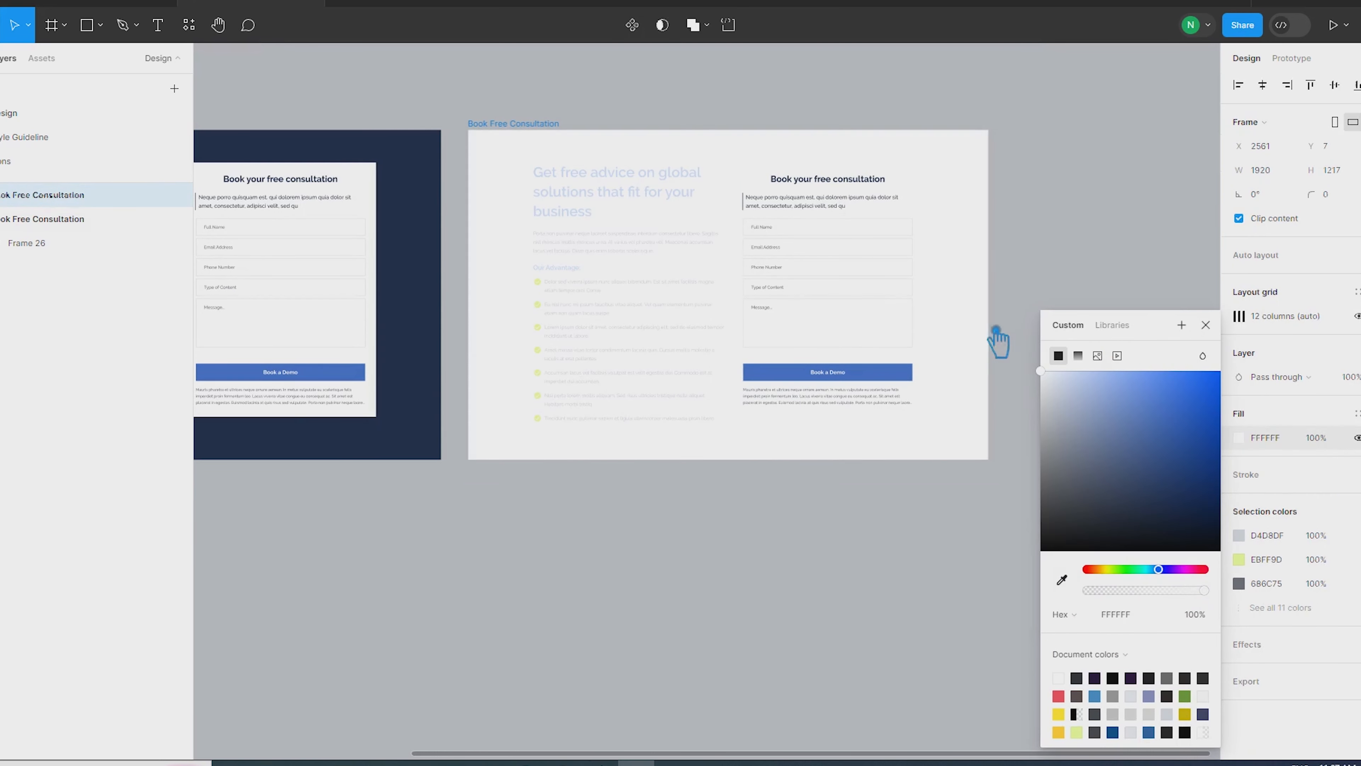
pyautogui.click(1206, 325)
pyautogui.click(1100, 302)
# Step: Add a drop shadow to the form panel's frame in the white version and open the shadow's settings
pyautogui.scroll(2, 1099, 302)
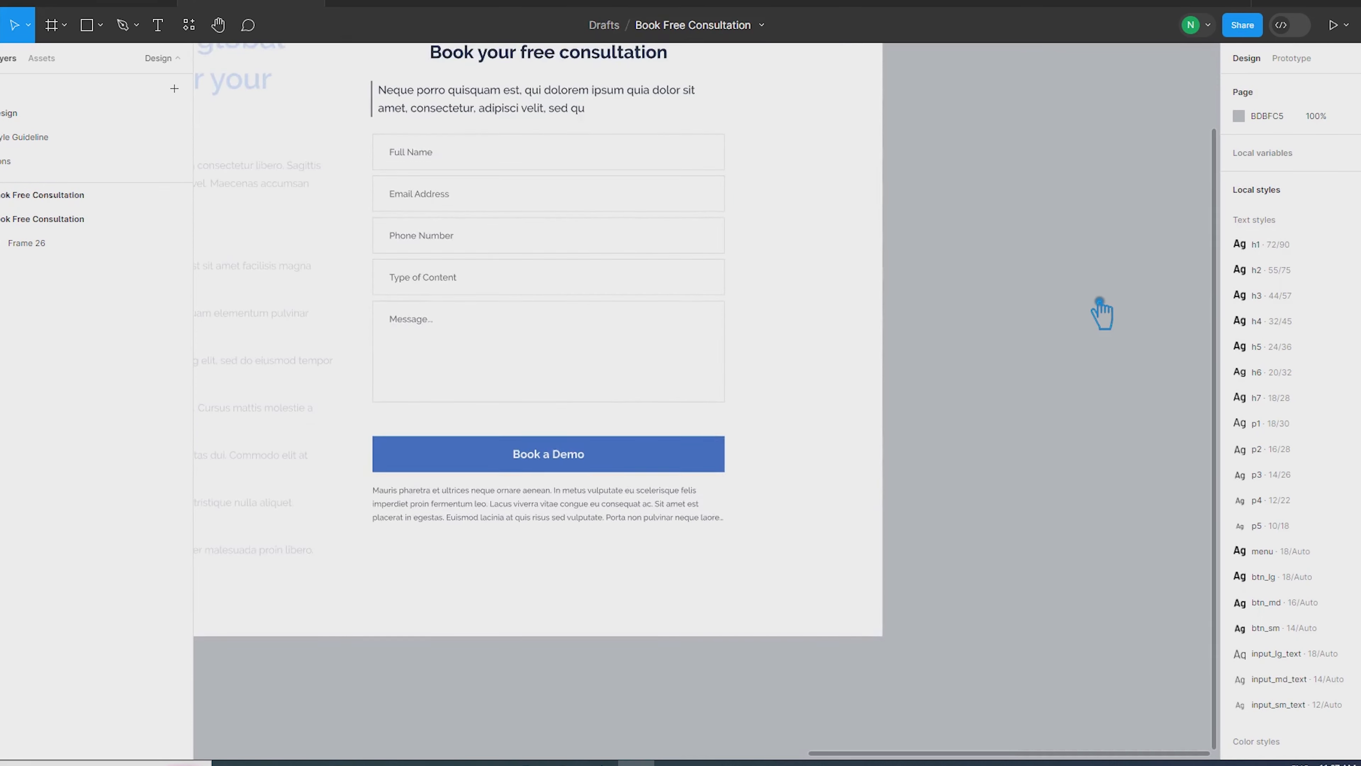
pyautogui.scroll(-1, 1099, 302)
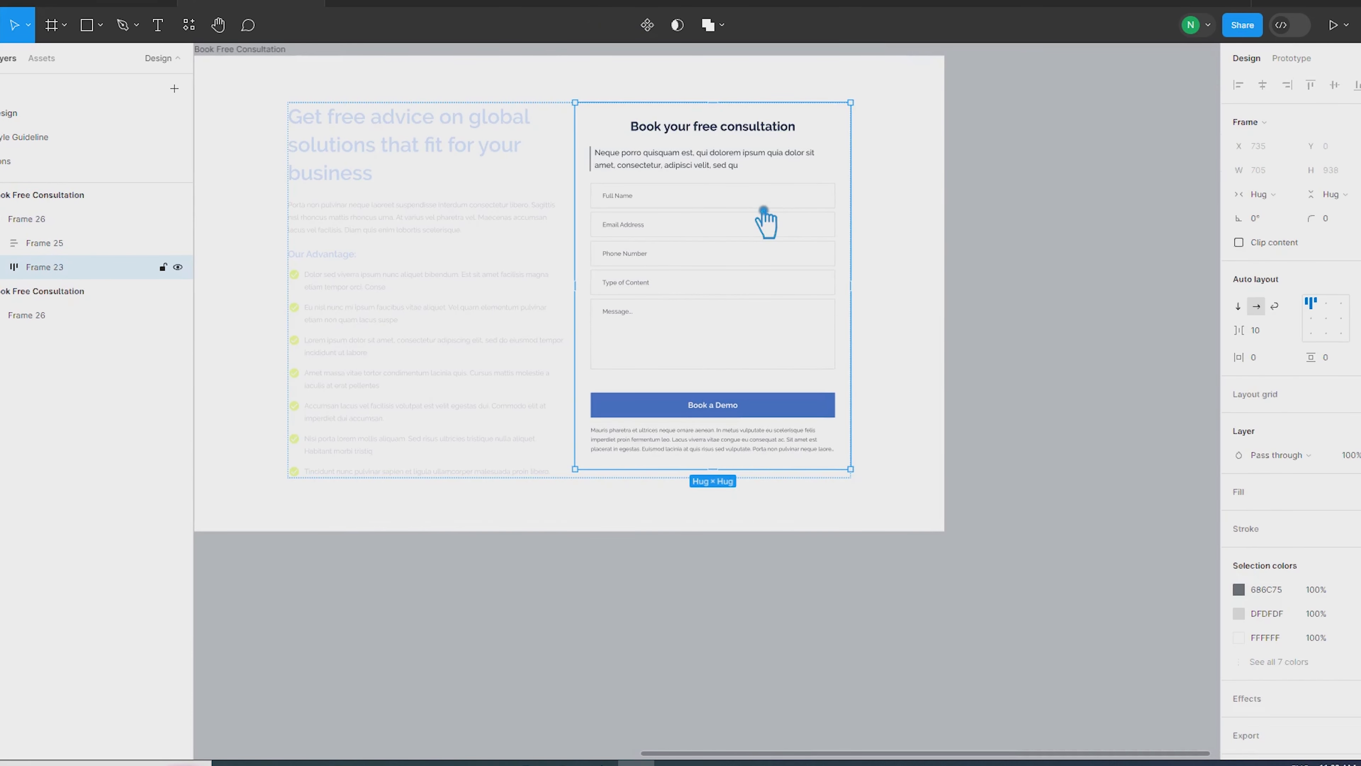
pyautogui.click(1280, 697)
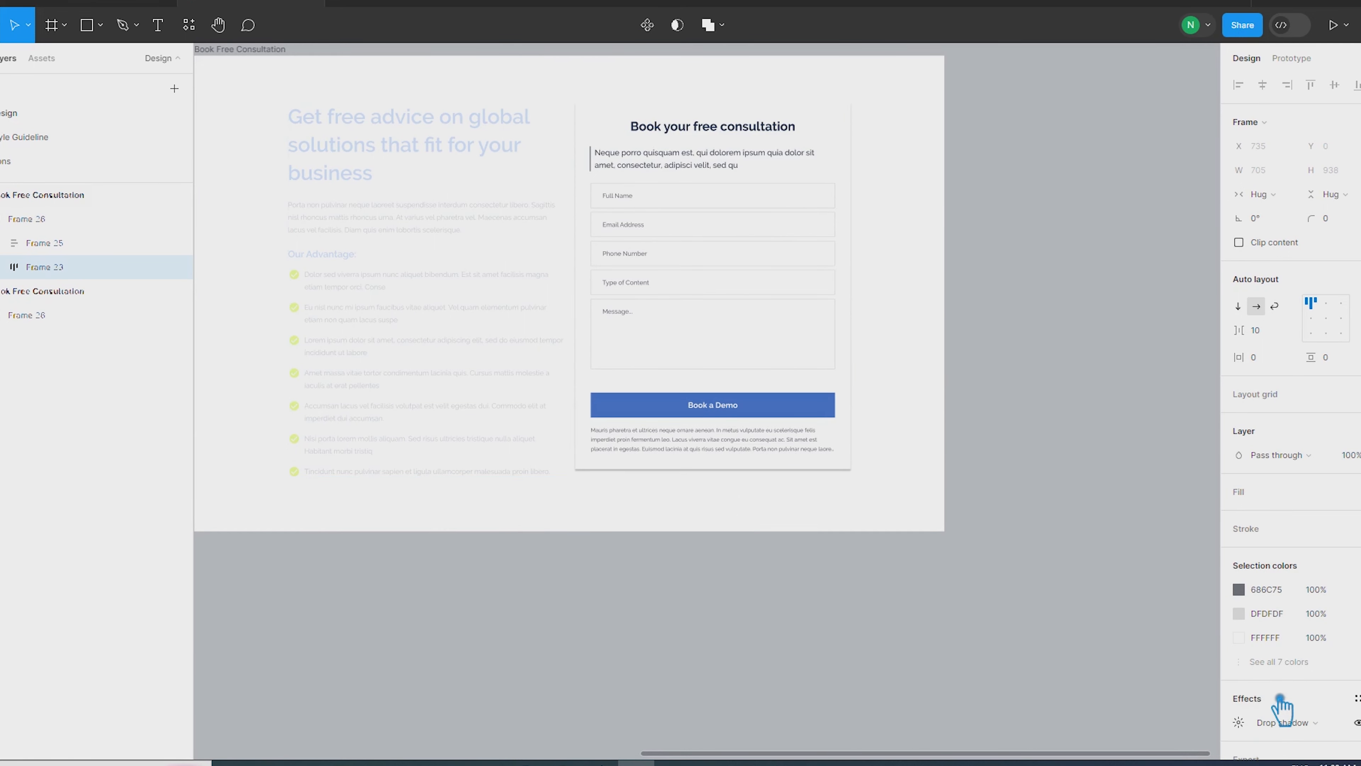
pyautogui.scroll(-1, 1275, 713)
pyautogui.click(1238, 666)
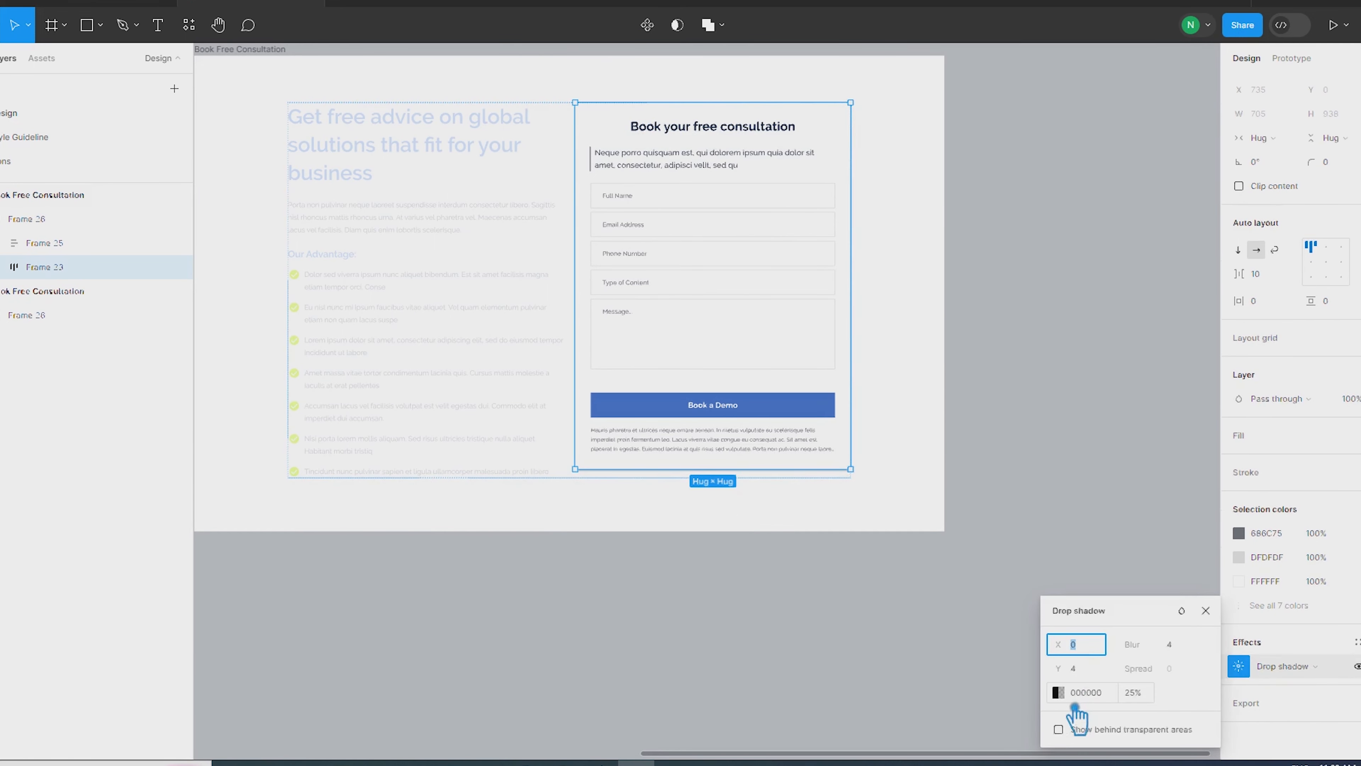
# Step: Sample the "Book a Demo" button's blue as the drop shadow color and darken it to 2B3039
pyautogui.click(1059, 692)
pyautogui.click(881, 580)
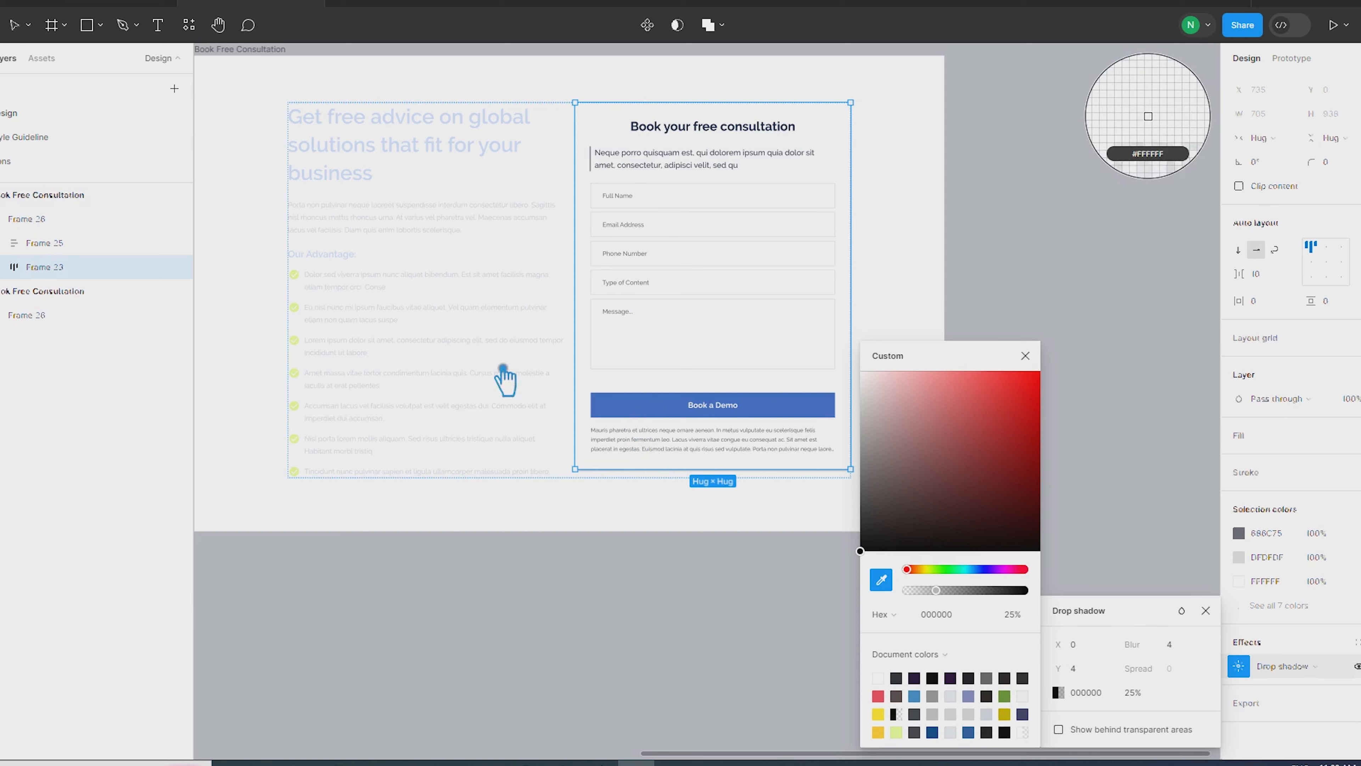
pyautogui.click(648, 410)
pyautogui.click(916, 519)
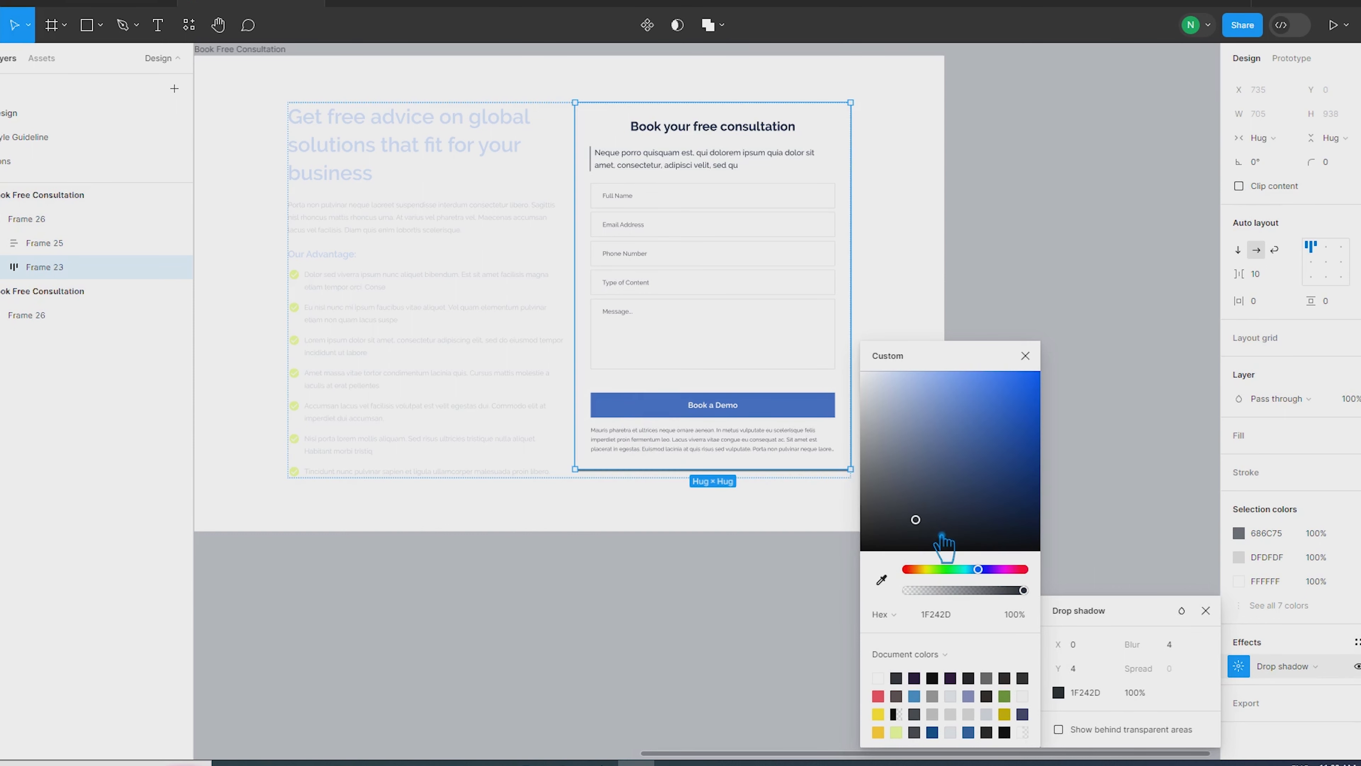
pyautogui.click(905, 511)
pyautogui.click(1025, 357)
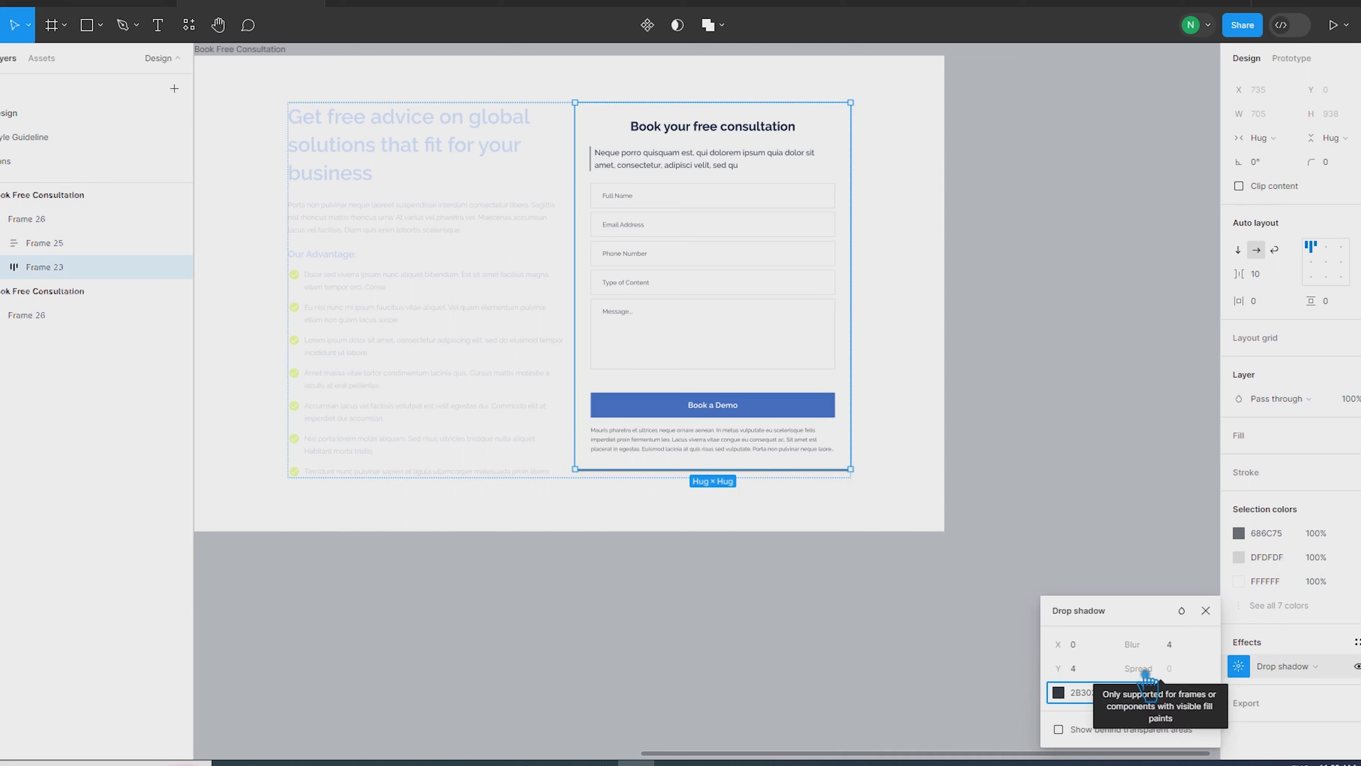
# Step: Set the form panel's drop shadow to a blur of 50 and an opacity of 10%
pyautogui.click(1188, 651)
pyautogui.write('30')
pyautogui.press('Return')
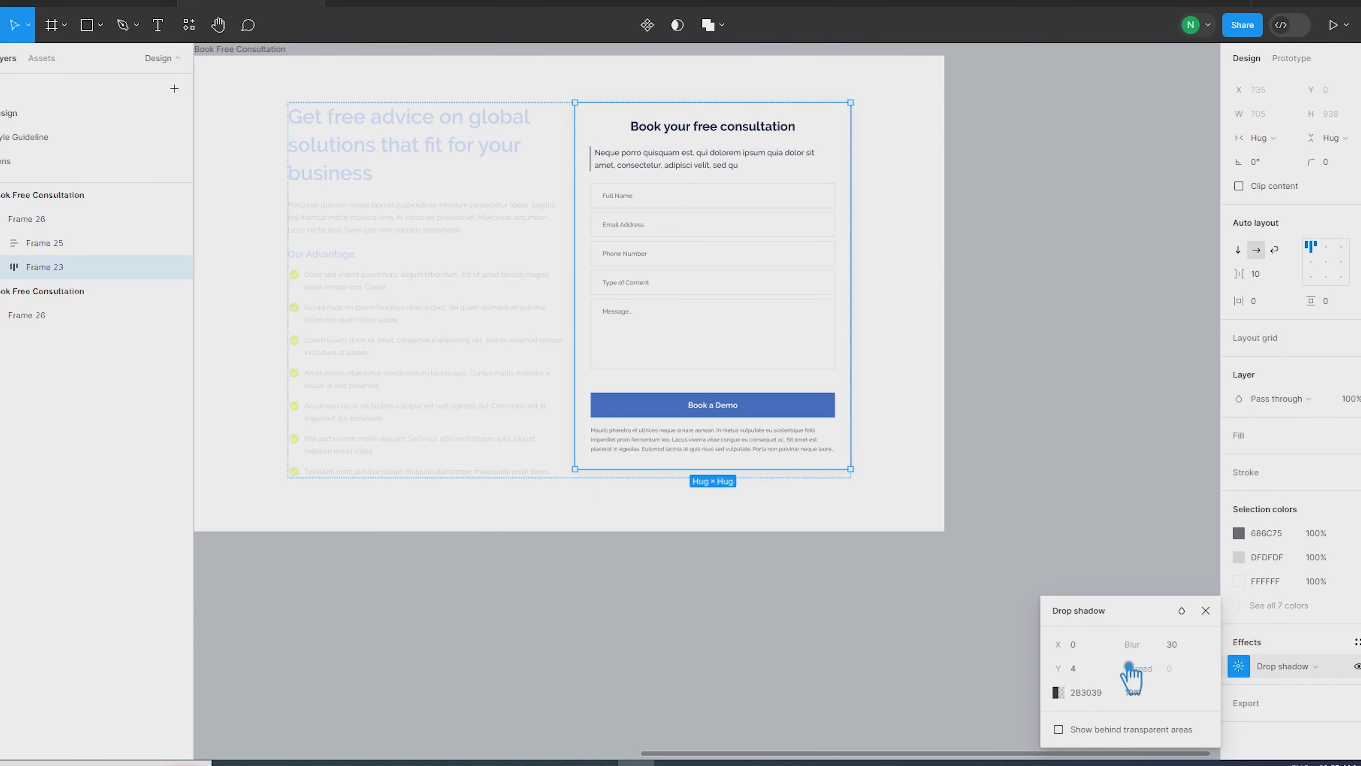
pyautogui.click(1187, 651)
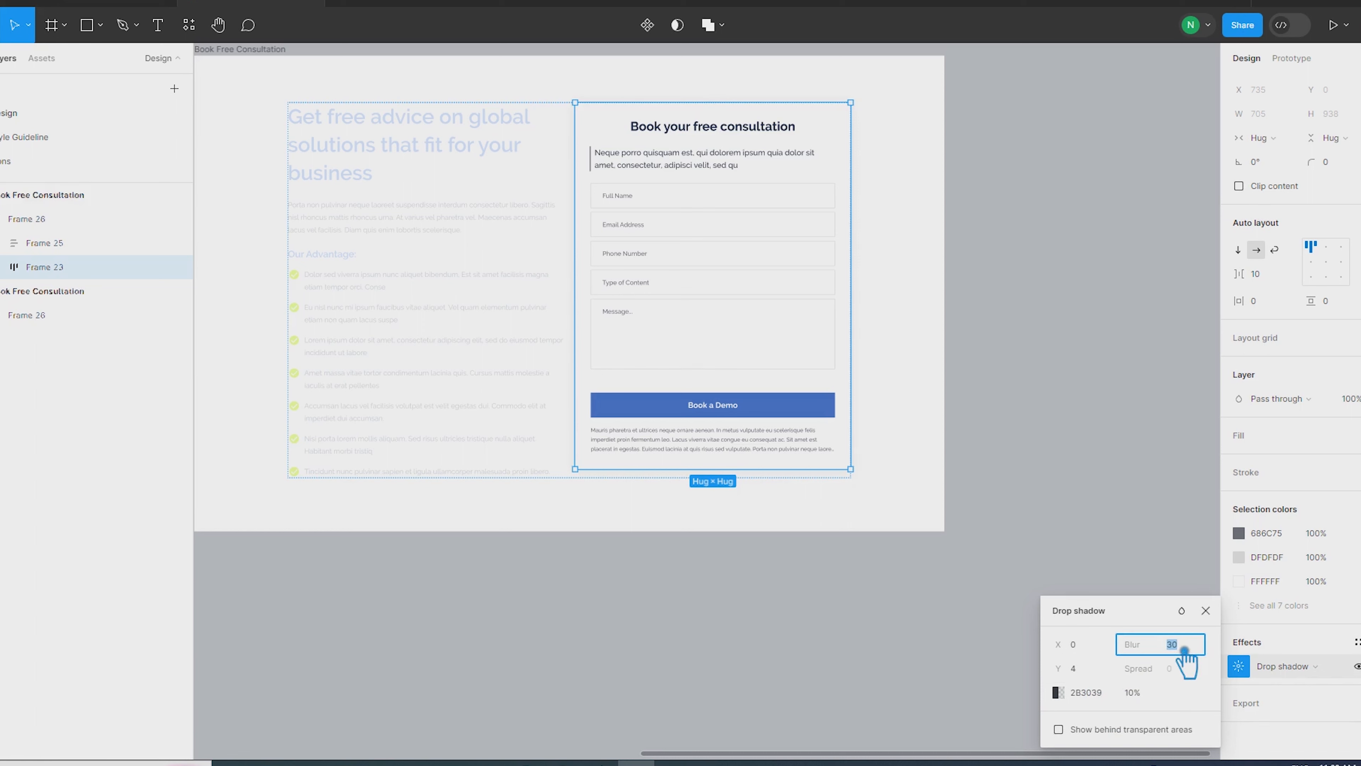
pyautogui.write('50')
pyautogui.press('Return')
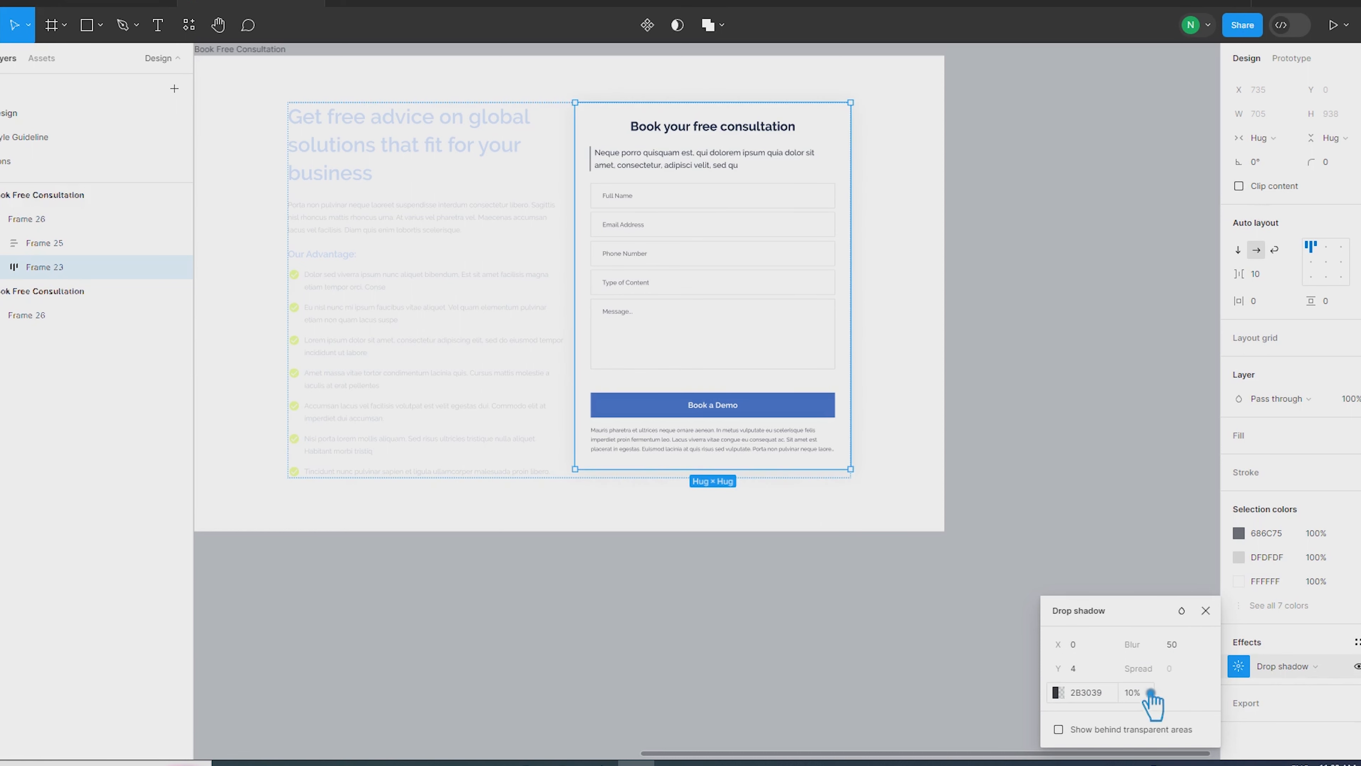
pyautogui.click(1125, 474)
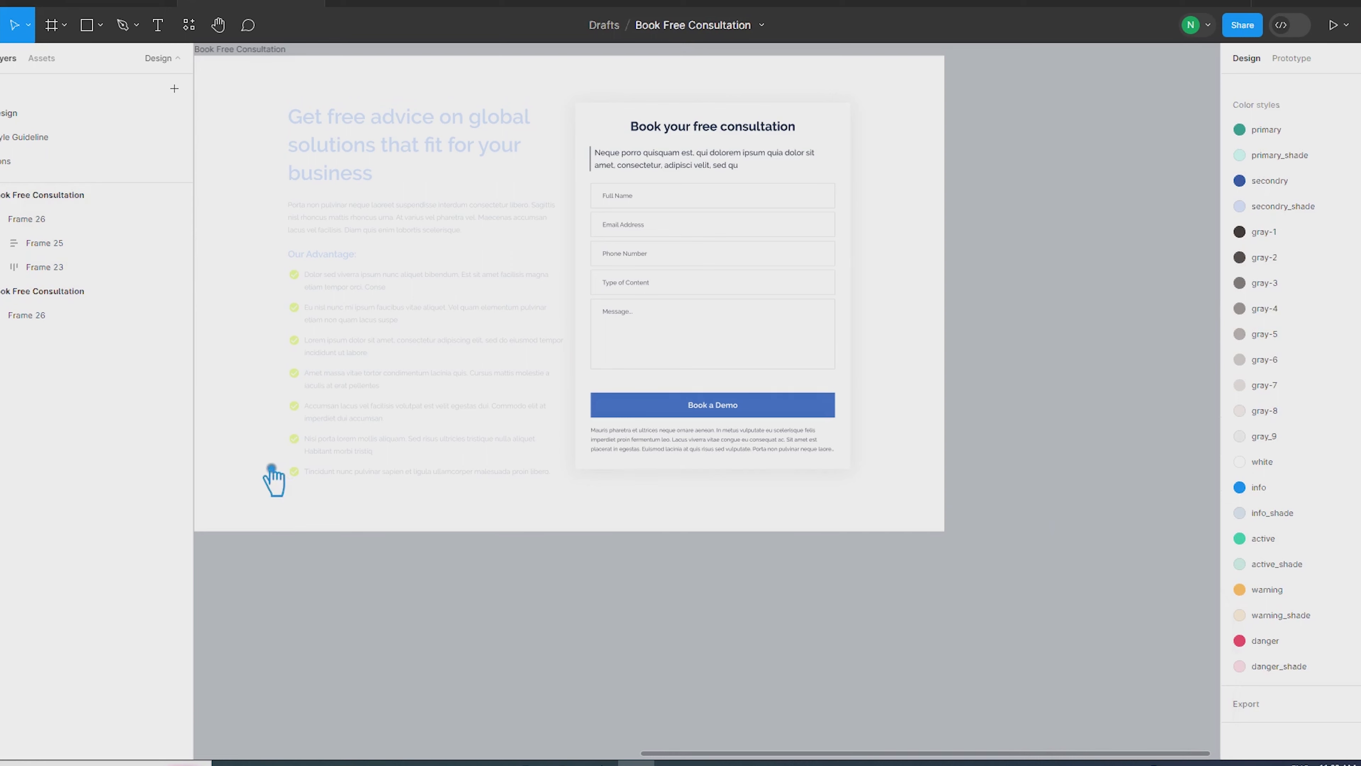
# Step: Recolor the advantage list's check icons with the blue sampled from the "Book a Demo" button
pyautogui.click(328, 473)
pyautogui.click(1238, 581)
pyautogui.click(1060, 573)
pyautogui.click(784, 413)
pyautogui.click(476, 664)
pyautogui.moveTo(585, 627); pyautogui.dragTo(741, 672)
# Step: Copy the form title's fill 172643 to the "Get free advice on global solutions" heading of the white version
pyautogui.click(528, 220)
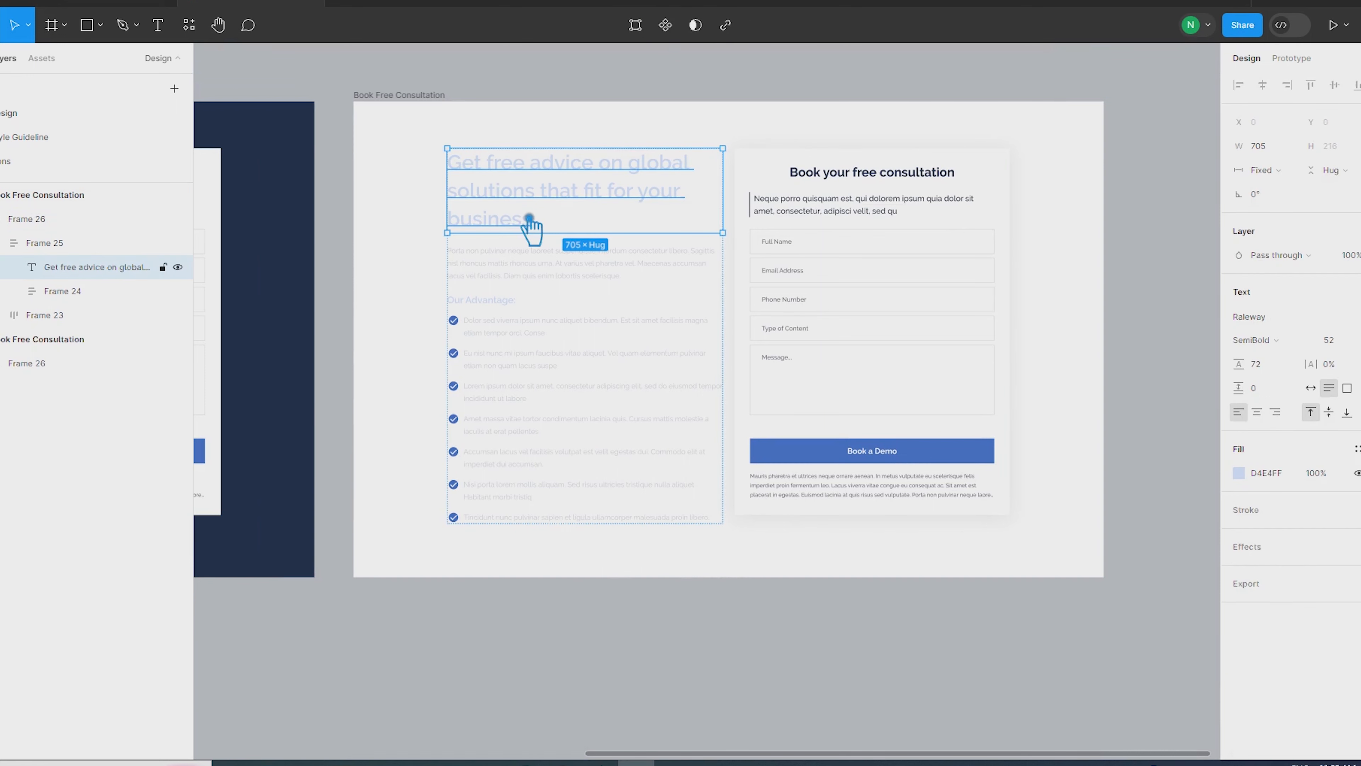
pyautogui.click(900, 176)
pyautogui.click(1242, 473)
pyautogui.click(1286, 473)
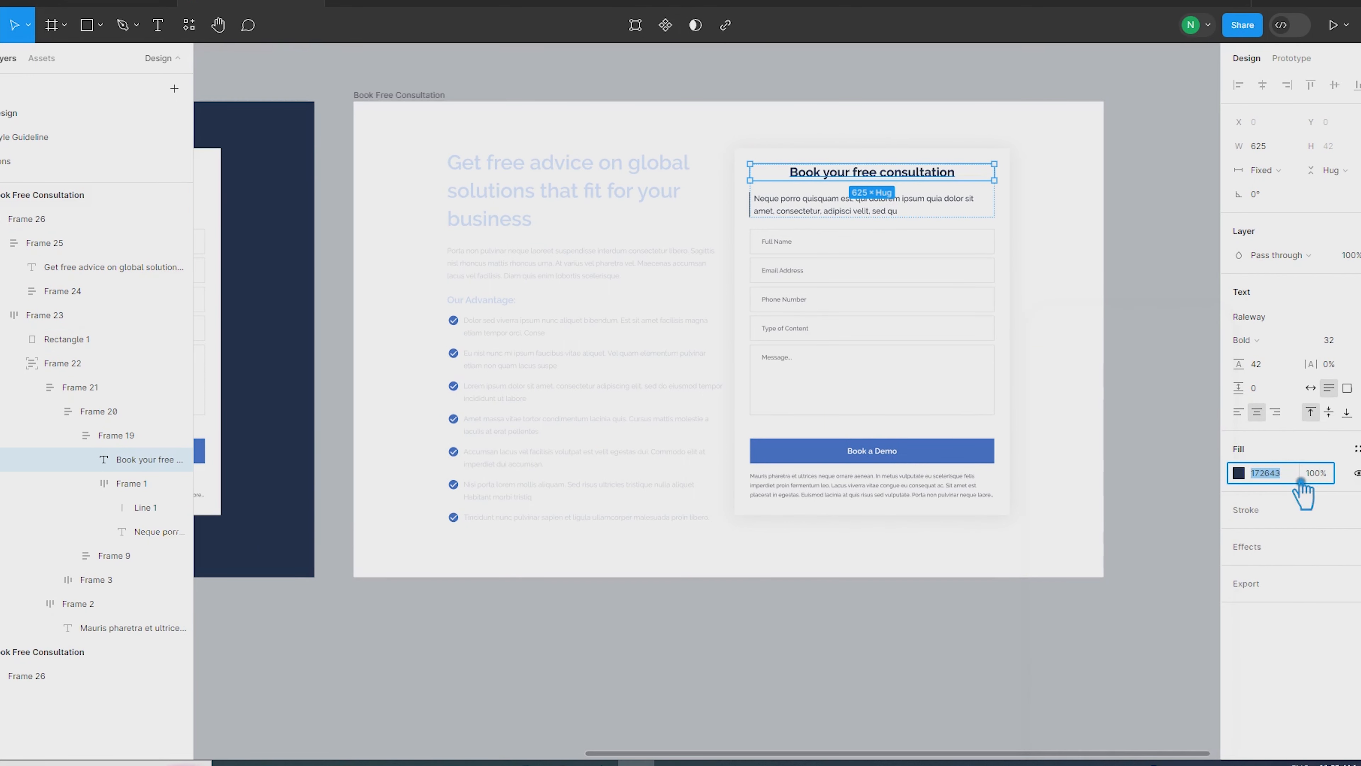
pyautogui.click(589, 189)
pyautogui.click(1295, 474)
pyautogui.write('172643')
pyautogui.click(633, 651)
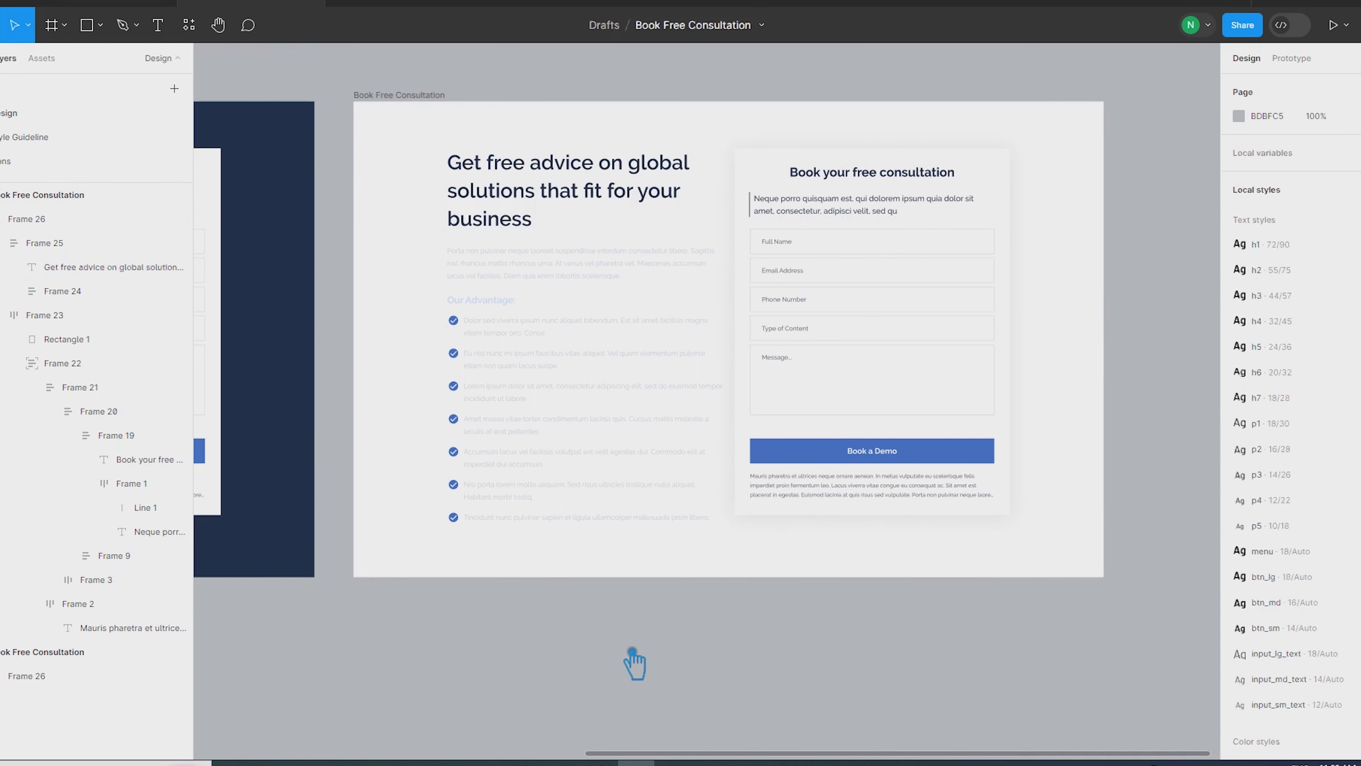
# Step: Copy the text properties of the form's intro and paste them onto the paragraph below the main heading
pyautogui.click(838, 216)
pyautogui.click(555, 277)
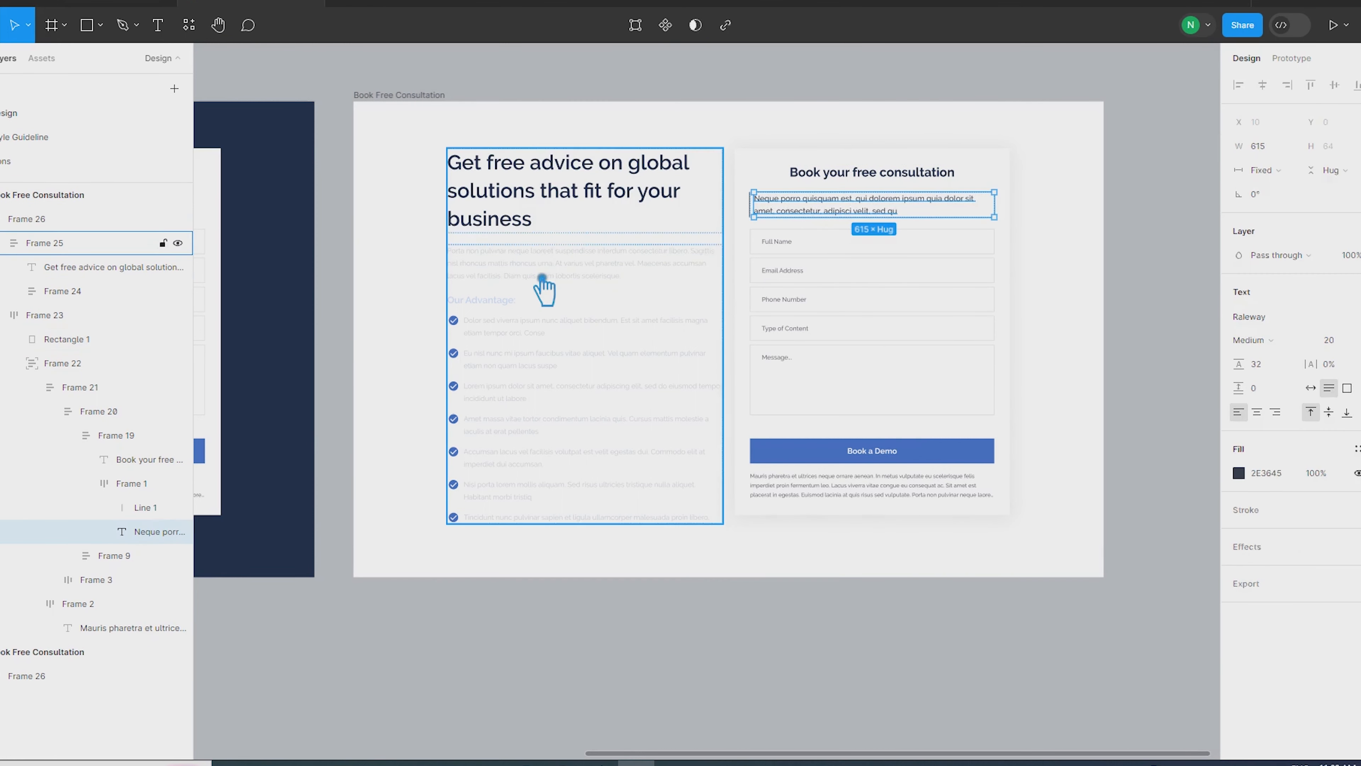
pyautogui.hotkey('ctrl', 'alt', 'v')
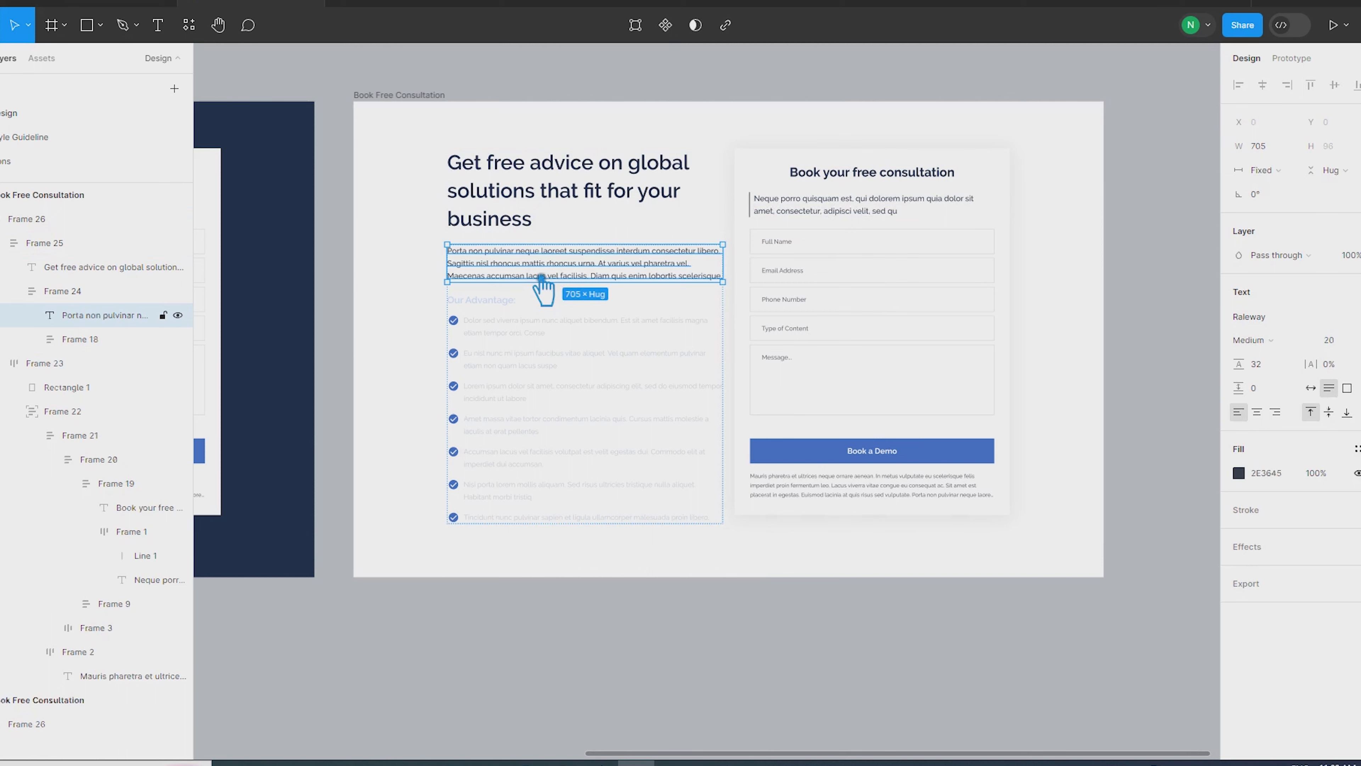
# Step: Apply the main heading's fill 172643 to the "Our Advantage:" title
pyautogui.doubleClick(513, 305)
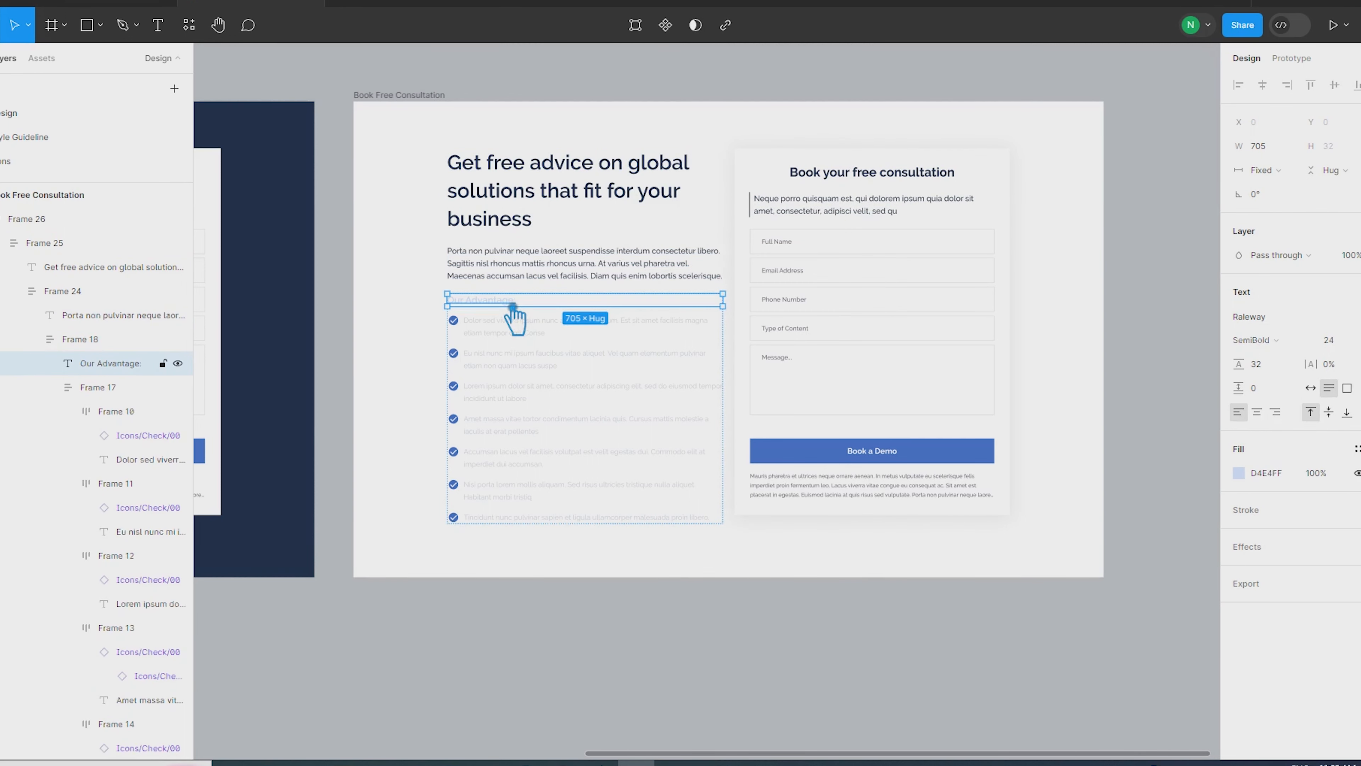
pyautogui.click(540, 213)
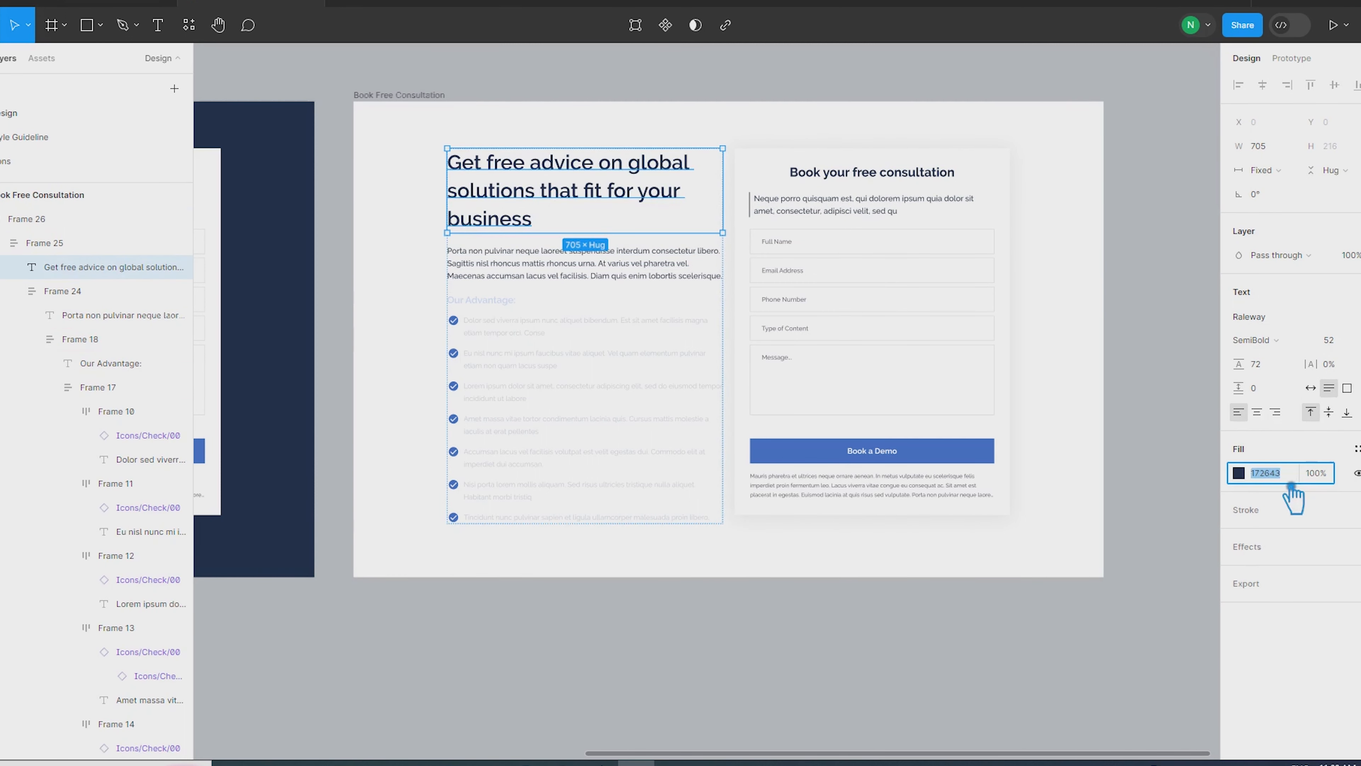
pyautogui.doubleClick(506, 301)
pyautogui.press('Return')
pyautogui.click(635, 681)
# Step: Lighten the fill of the paragraph below the main heading to 646D7E and copy that color value
pyautogui.doubleClick(583, 262)
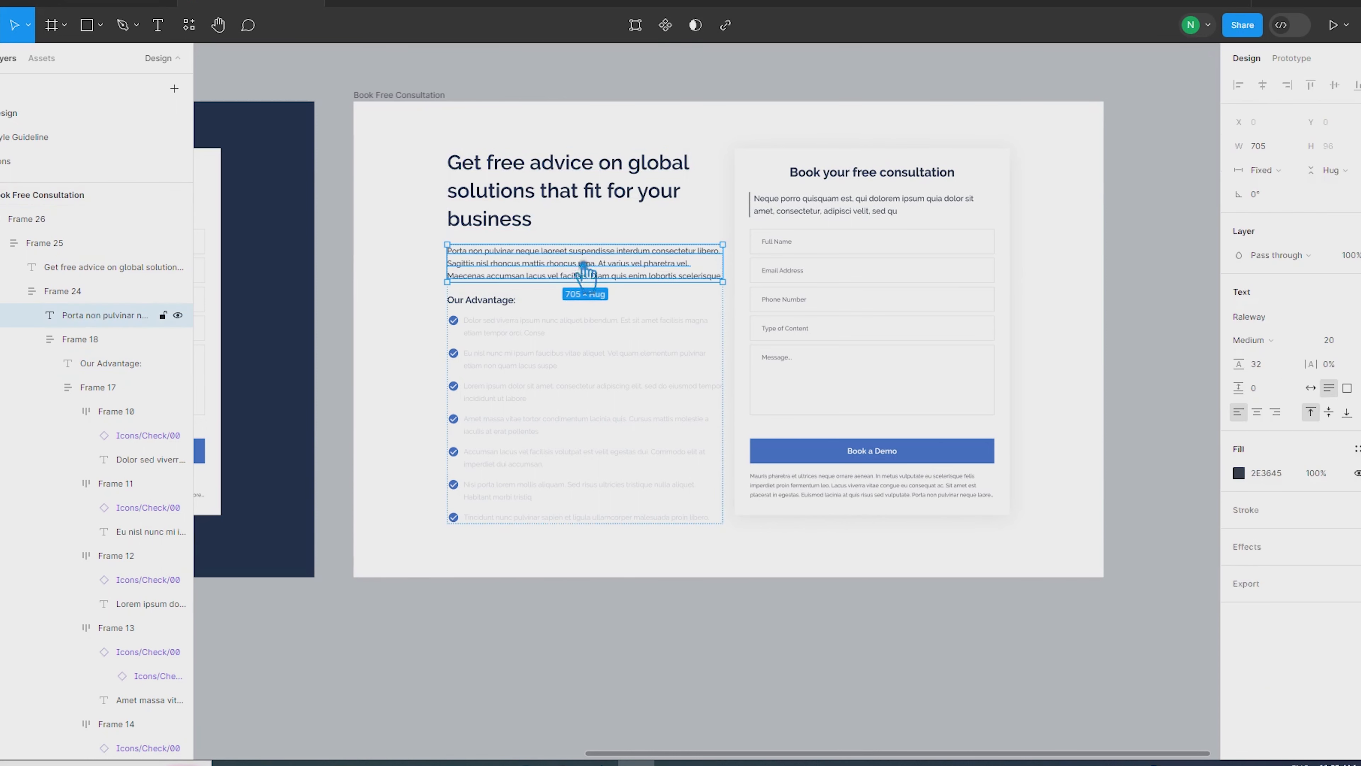
pyautogui.click(1239, 473)
pyautogui.click(1239, 474)
pyautogui.click(1239, 473)
pyautogui.click(1076, 462)
pyautogui.moveTo(1093, 483); pyautogui.dragTo(1092, 473)
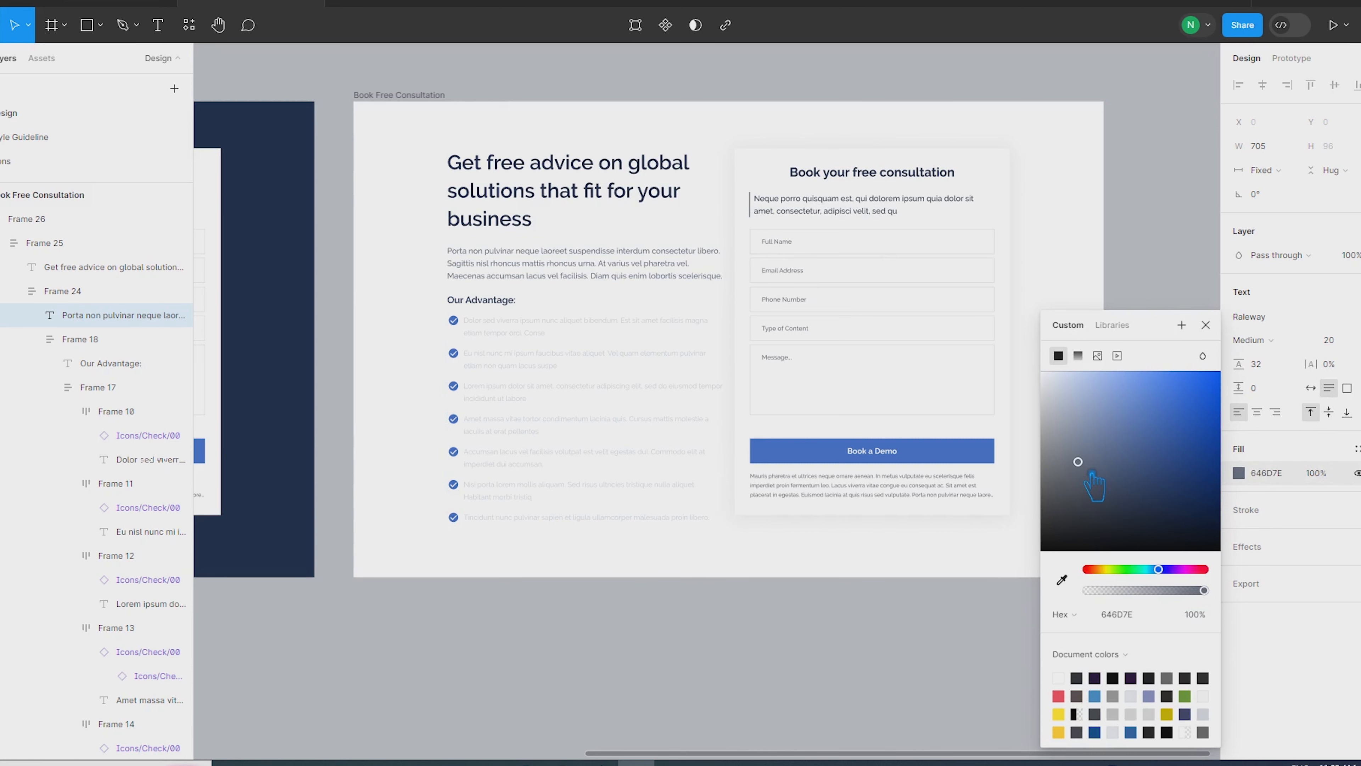
pyautogui.click(1155, 615)
pyautogui.click(674, 655)
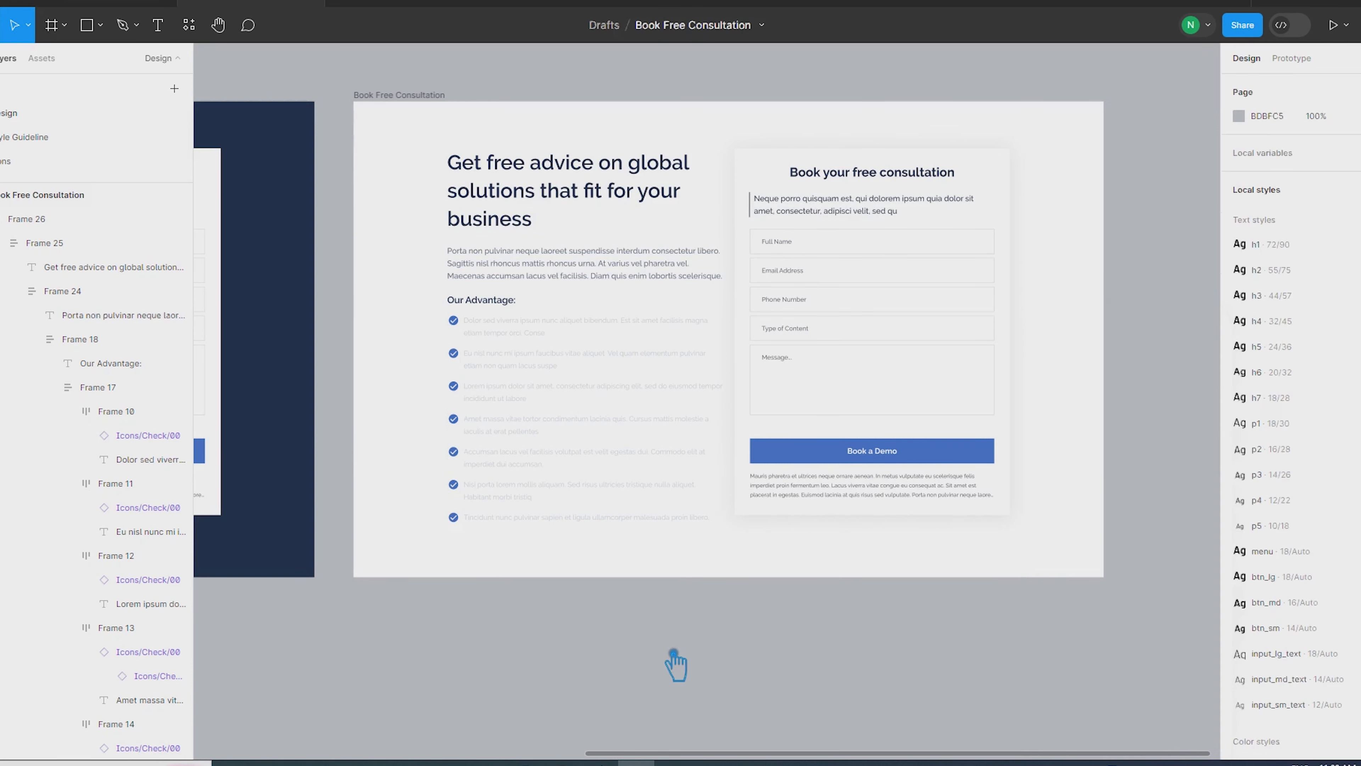
# Step: Apply the copied gray fill 646D7E to the form's intro and to the note below the "Book a Demo" button
pyautogui.click(822, 212)
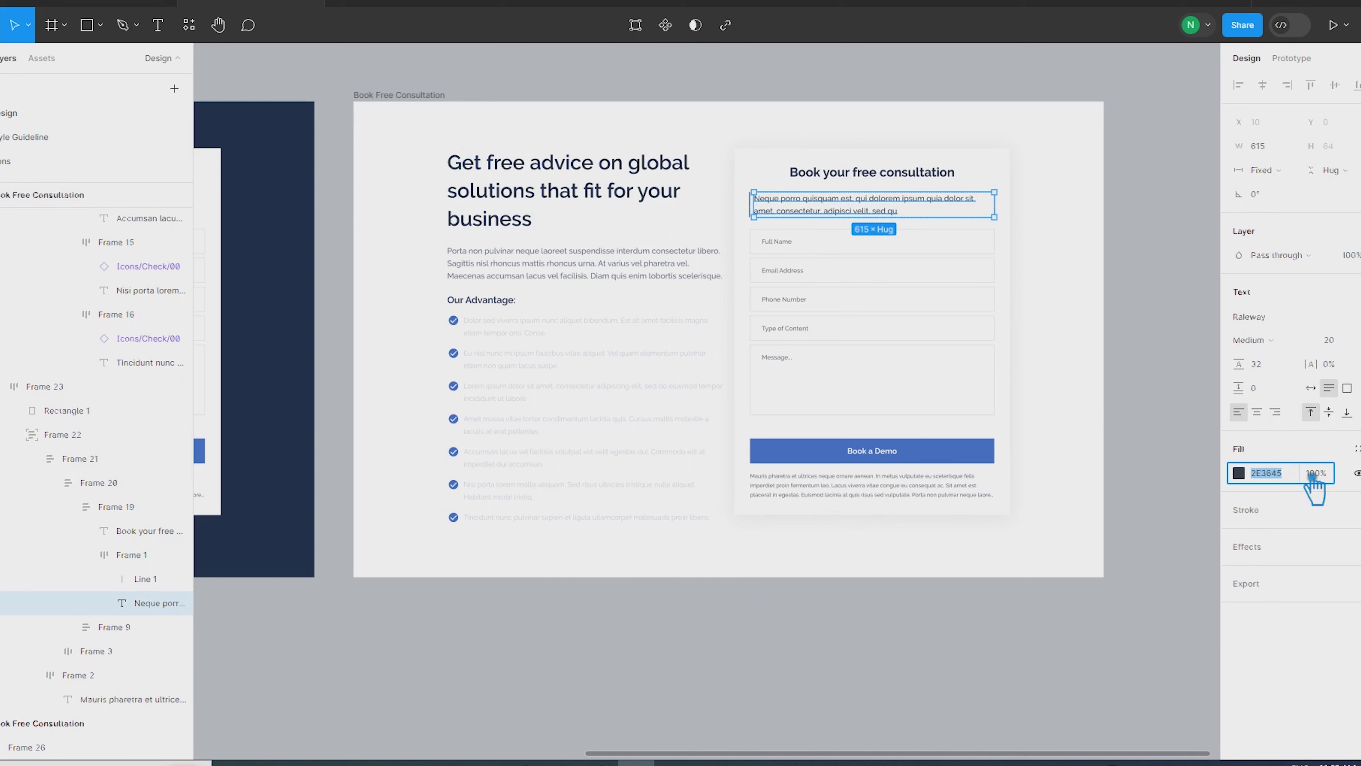
pyautogui.click(789, 656)
pyautogui.click(839, 493)
pyautogui.click(1302, 476)
pyautogui.click(892, 661)
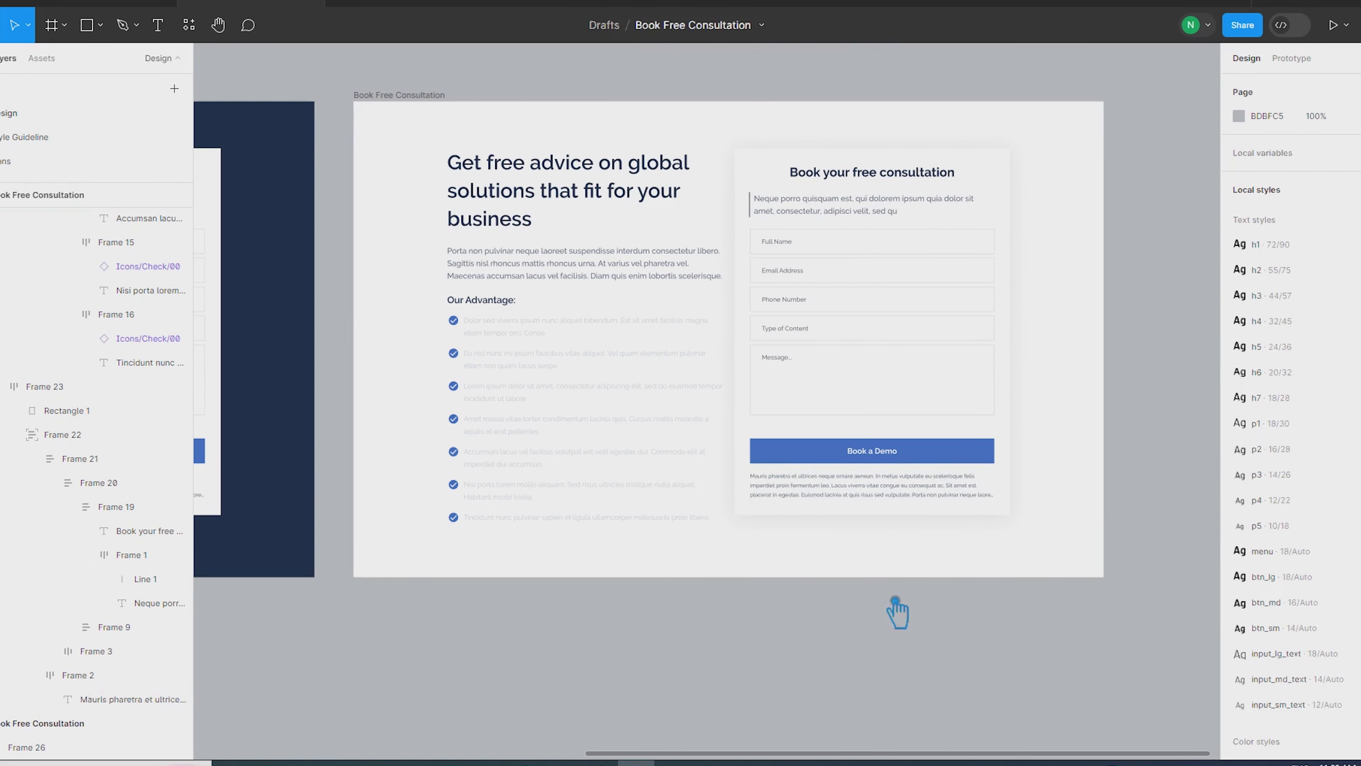
# Step: Lighten the fill of the note below the "Book a Demo" button to 848C9C
pyautogui.click(892, 490)
pyautogui.click(1238, 472)
pyautogui.click(1069, 441)
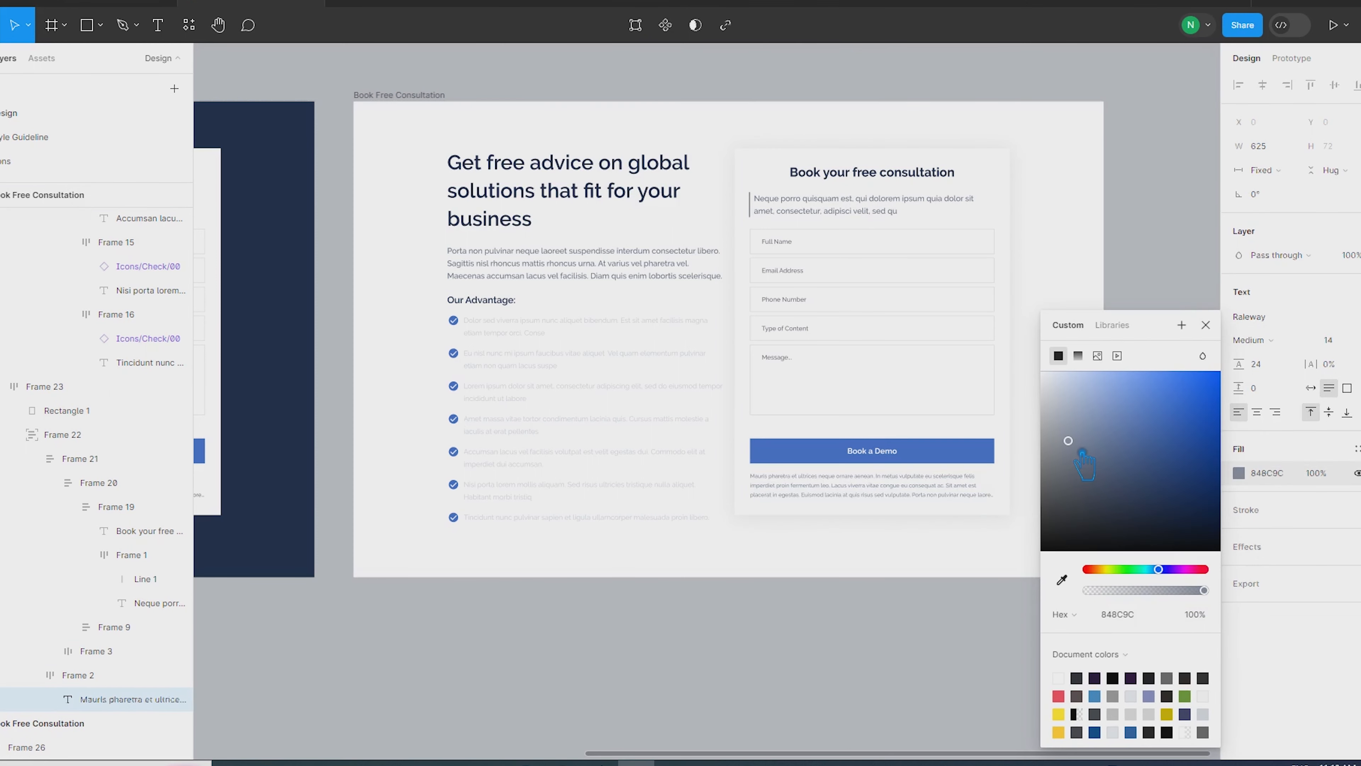
pyautogui.click(737, 673)
# Step: Select all seven advantage list texts and replace their pale fill with the copied gray
pyautogui.click(562, 334)
pyautogui.keyDown('shift'); pyautogui.click(568, 359); pyautogui.keyUp('shift')
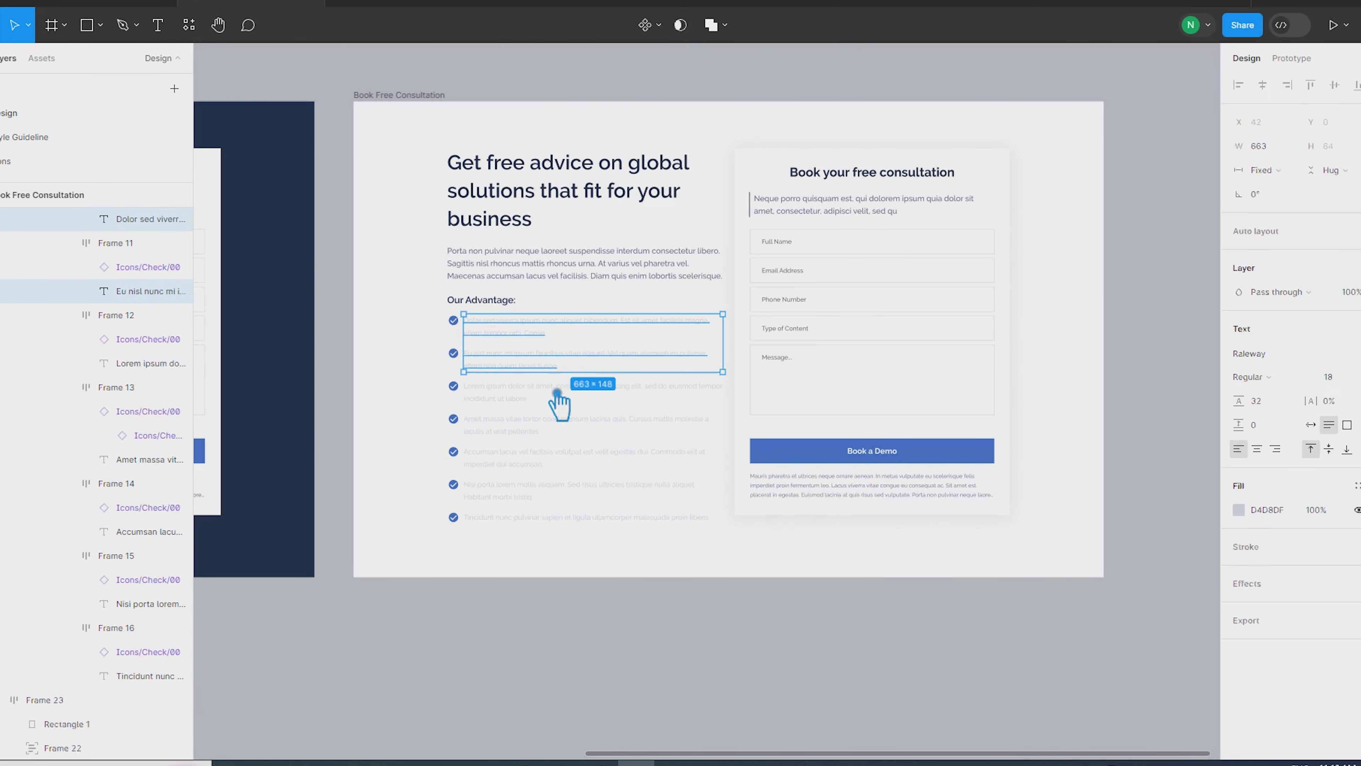
pyautogui.keyDown('shift'); pyautogui.click(556, 395); pyautogui.keyUp('shift')
pyautogui.keyDown('shift'); pyautogui.click(541, 426); pyautogui.keyUp('shift')
pyautogui.keyDown('shift'); pyautogui.click(541, 466); pyautogui.keyUp('shift')
pyautogui.keyDown('shift'); pyautogui.click(537, 491); pyautogui.keyUp('shift')
pyautogui.keyDown('shift'); pyautogui.click(536, 517); pyautogui.keyUp('shift')
pyautogui.click(1279, 512)
pyautogui.press('Return')
pyautogui.click(643, 646)
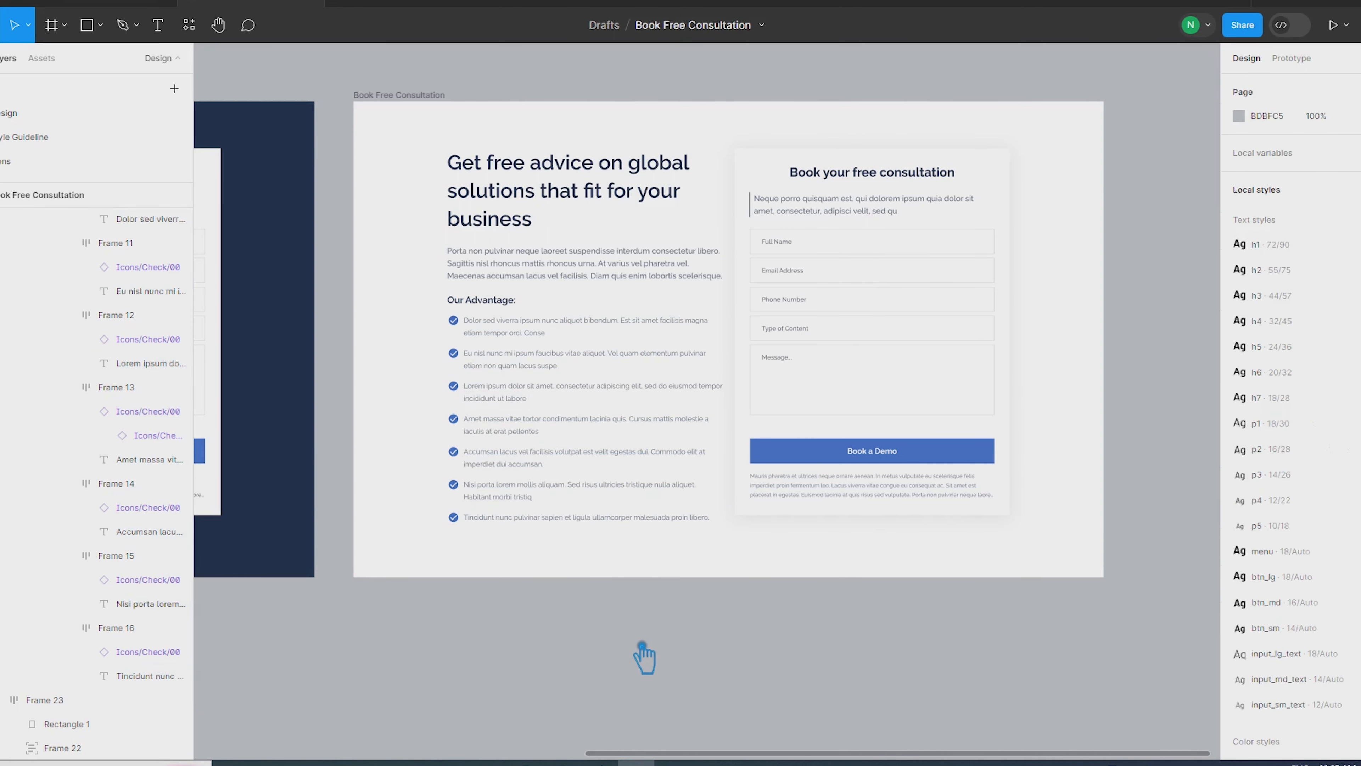
pyautogui.moveTo(707, 657); pyautogui.dragTo(784, 611)
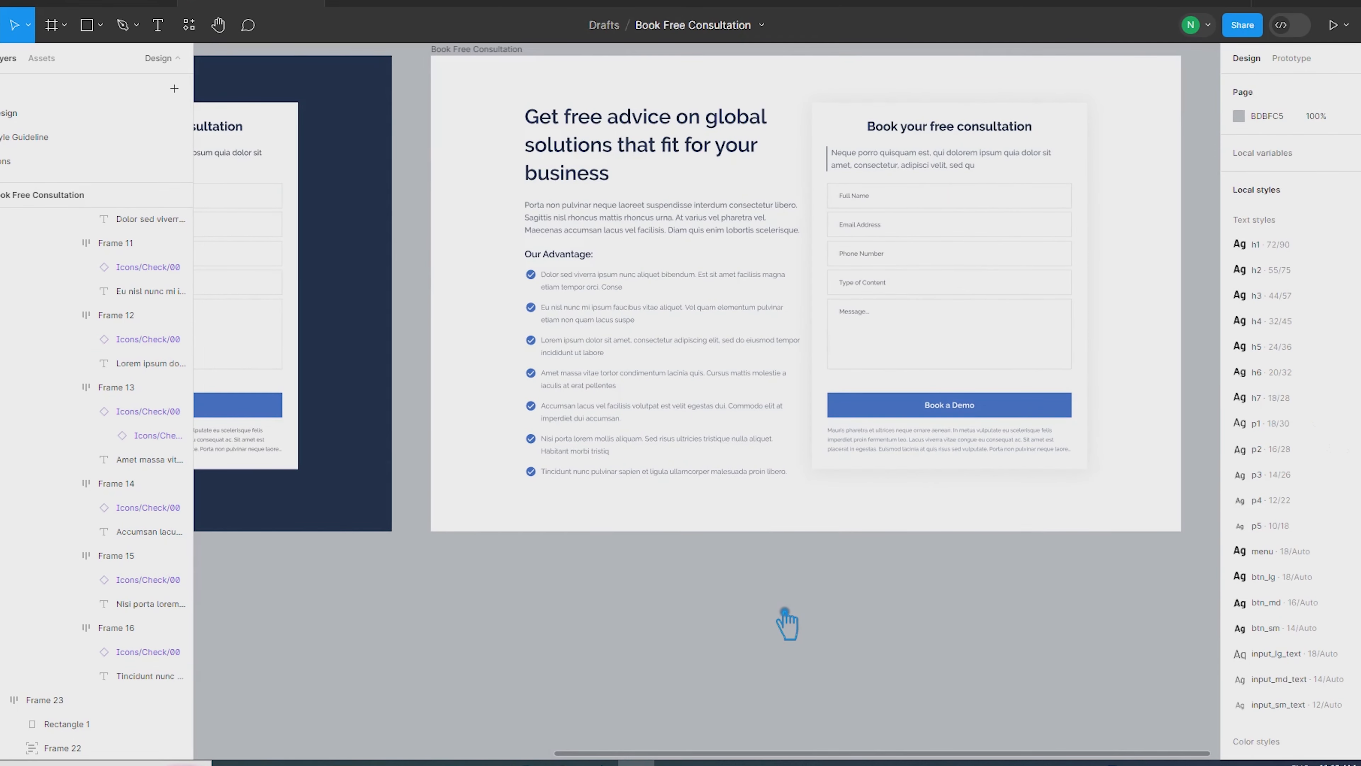
pyautogui.scroll(-3, 783, 610)
pyautogui.scroll(2, 604, 606)
pyautogui.moveTo(637, 638); pyautogui.dragTo(749, 523)
pyautogui.scroll(-2, 573, 589)
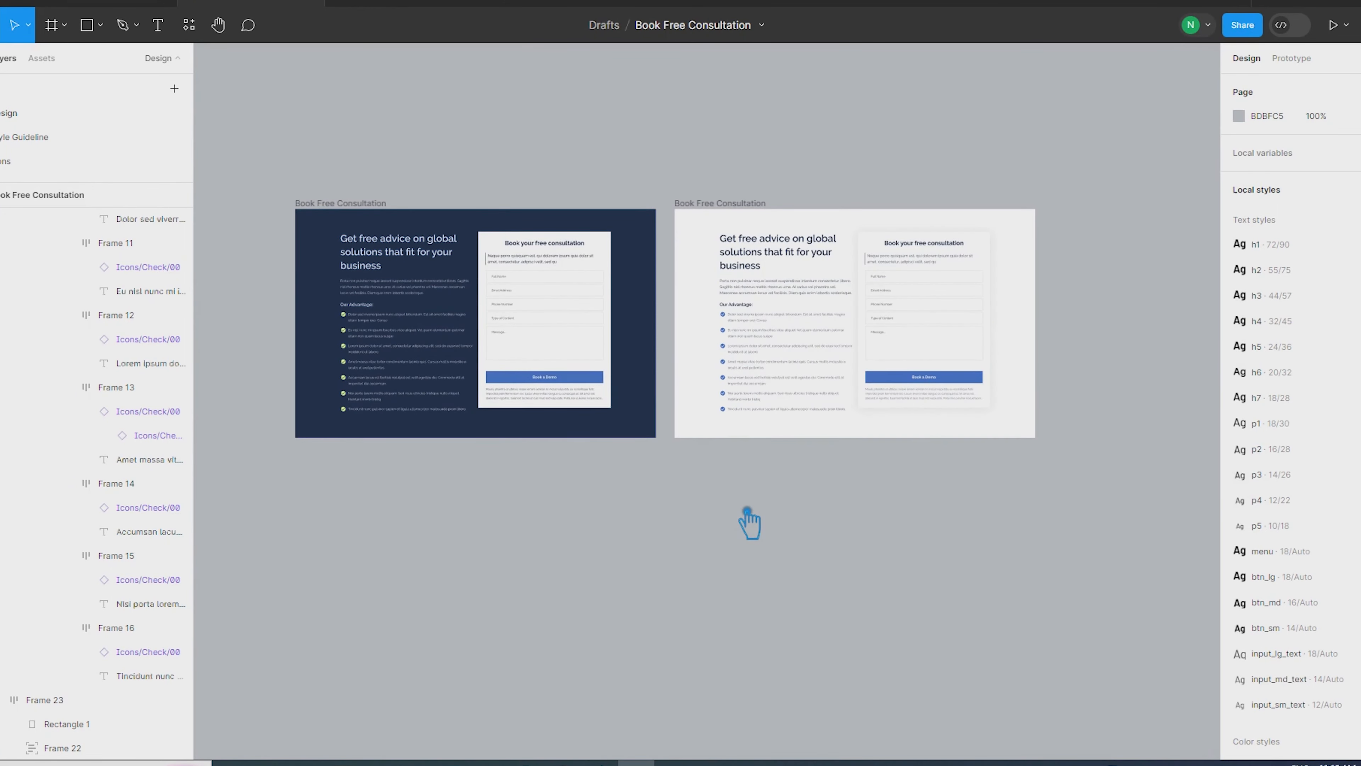
pyautogui.scroll(5, 687, 462)
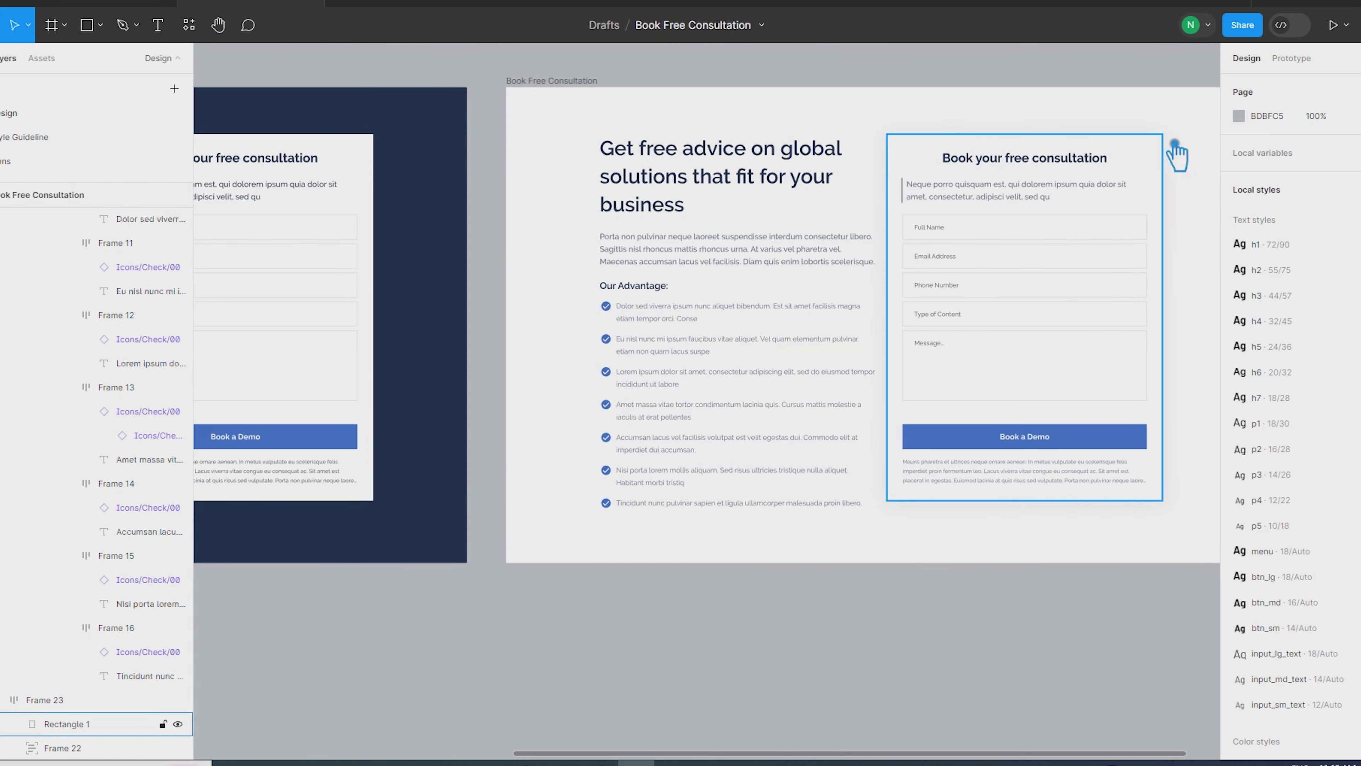
# Step: Try a corner radius of 30 on the form panel's background in the white version
pyautogui.click(1165, 140)
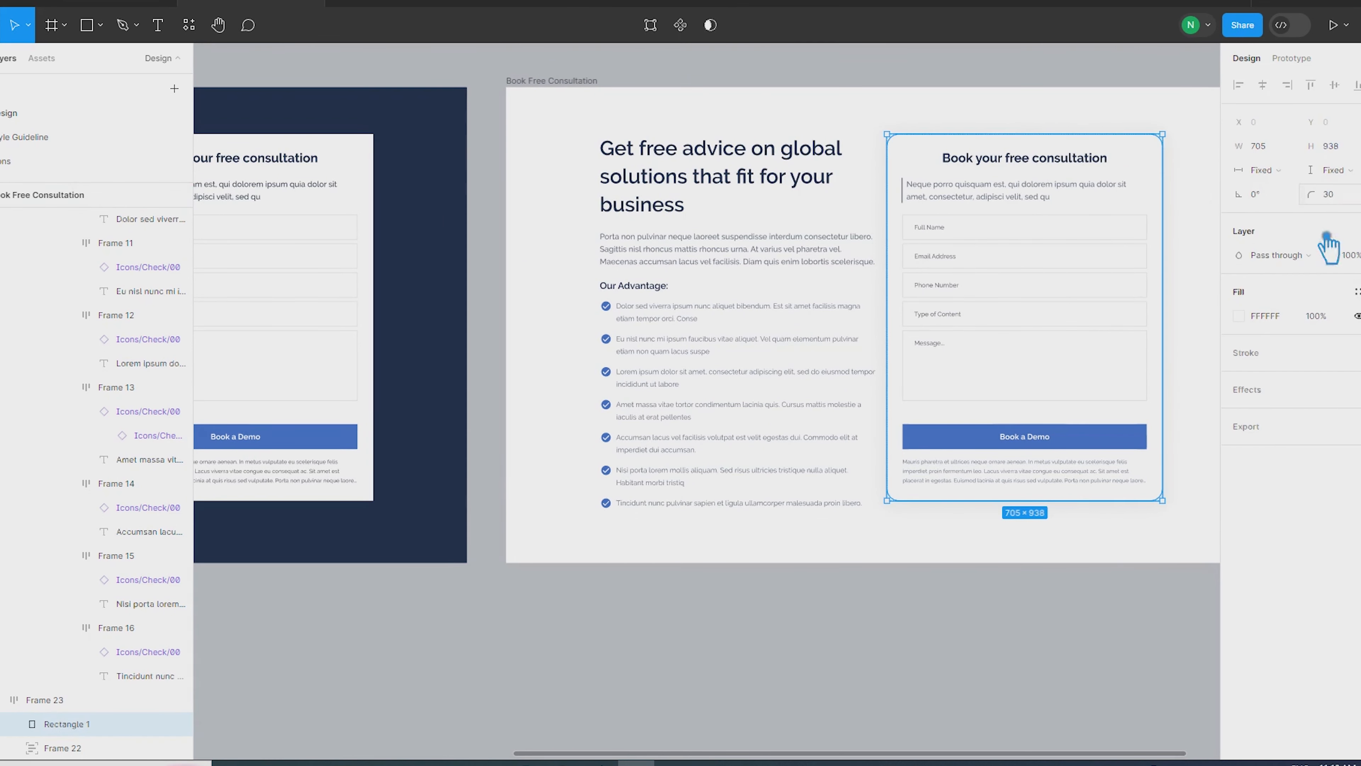
pyautogui.click(1057, 641)
pyautogui.click(1164, 161)
# Step: Duplicate the navy and white frames 100 px below the originals and round the corners of the navy copy's form panel
pyautogui.click(792, 619)
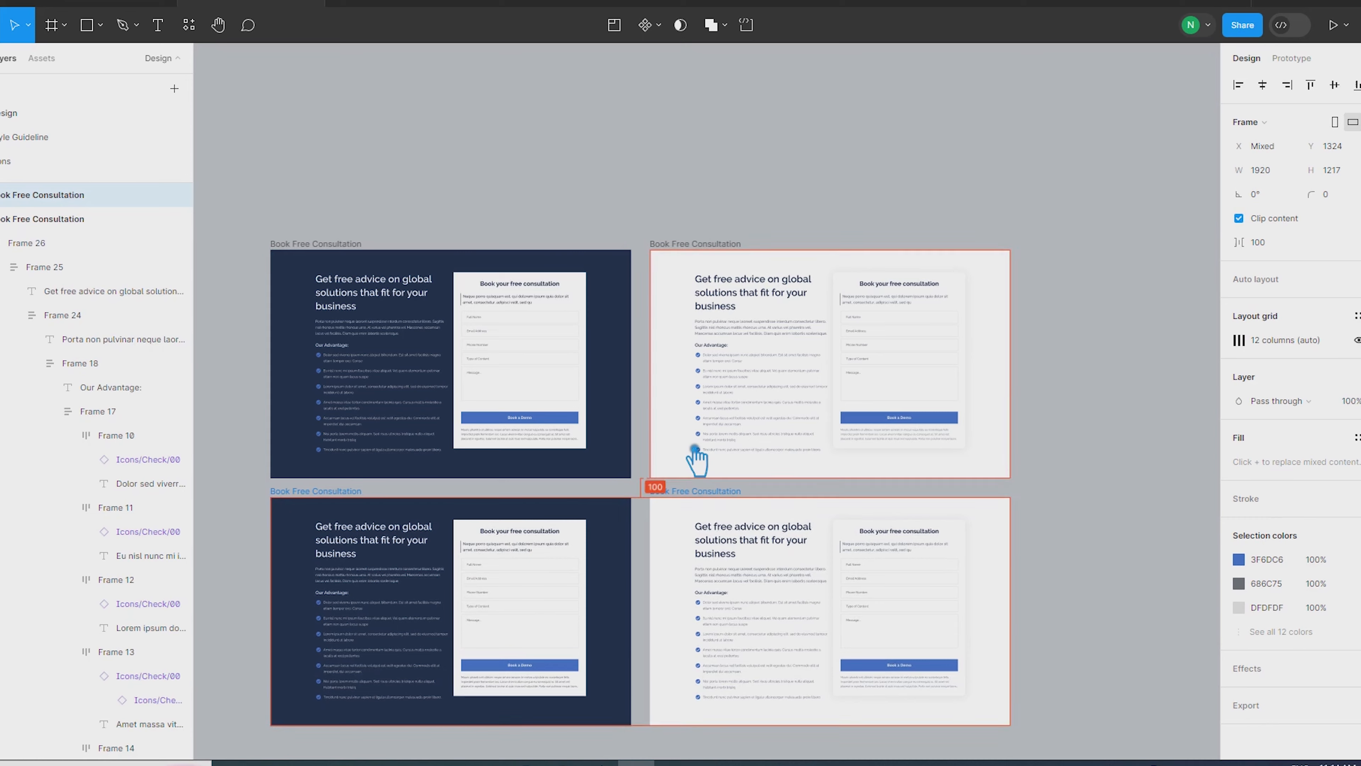
pyautogui.click(1031, 546)
pyautogui.scroll(3, 537, 613)
pyautogui.moveTo(753, 488); pyautogui.dragTo(915, 287)
pyautogui.click(794, 241)
pyautogui.press('Return')
pyautogui.click(931, 253)
pyautogui.keyDown('ctrl'); pyautogui.click(783, 233); pyautogui.keyUp('ctrl')
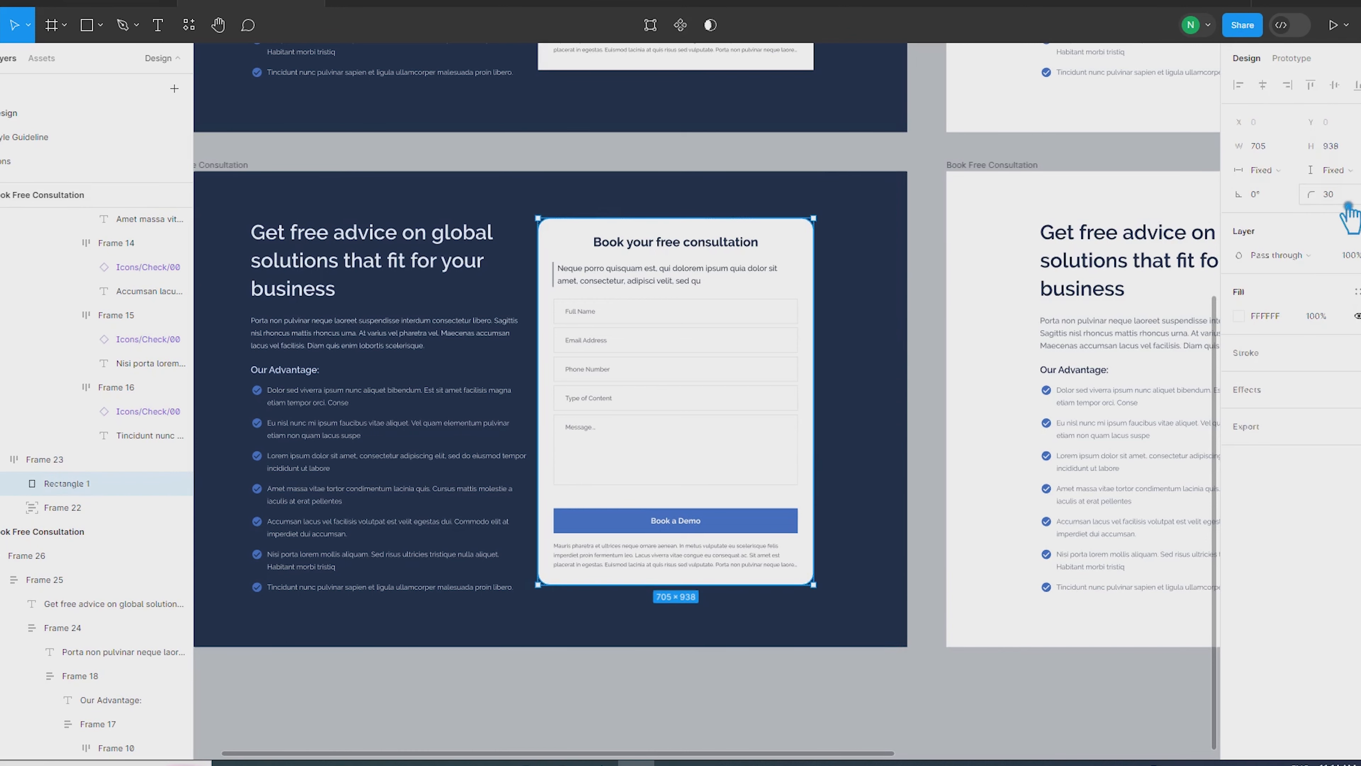
pyautogui.click(942, 262)
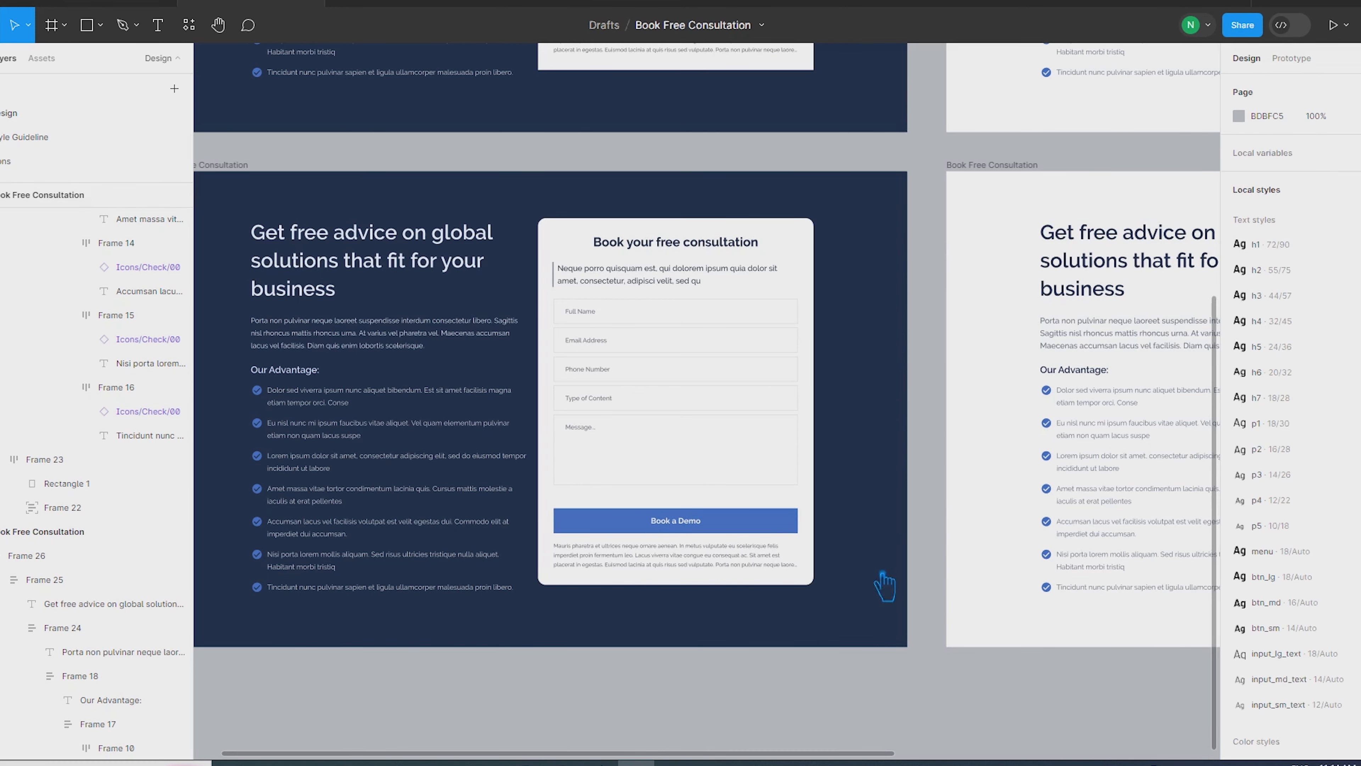
# Step: Set the corner radius of the form panel's background in the white copy to 20
pyautogui.moveTo(979, 653); pyautogui.dragTo(299, 606)
pyautogui.keyDown('ctrl'); pyautogui.click(924, 194); pyautogui.keyUp('ctrl')
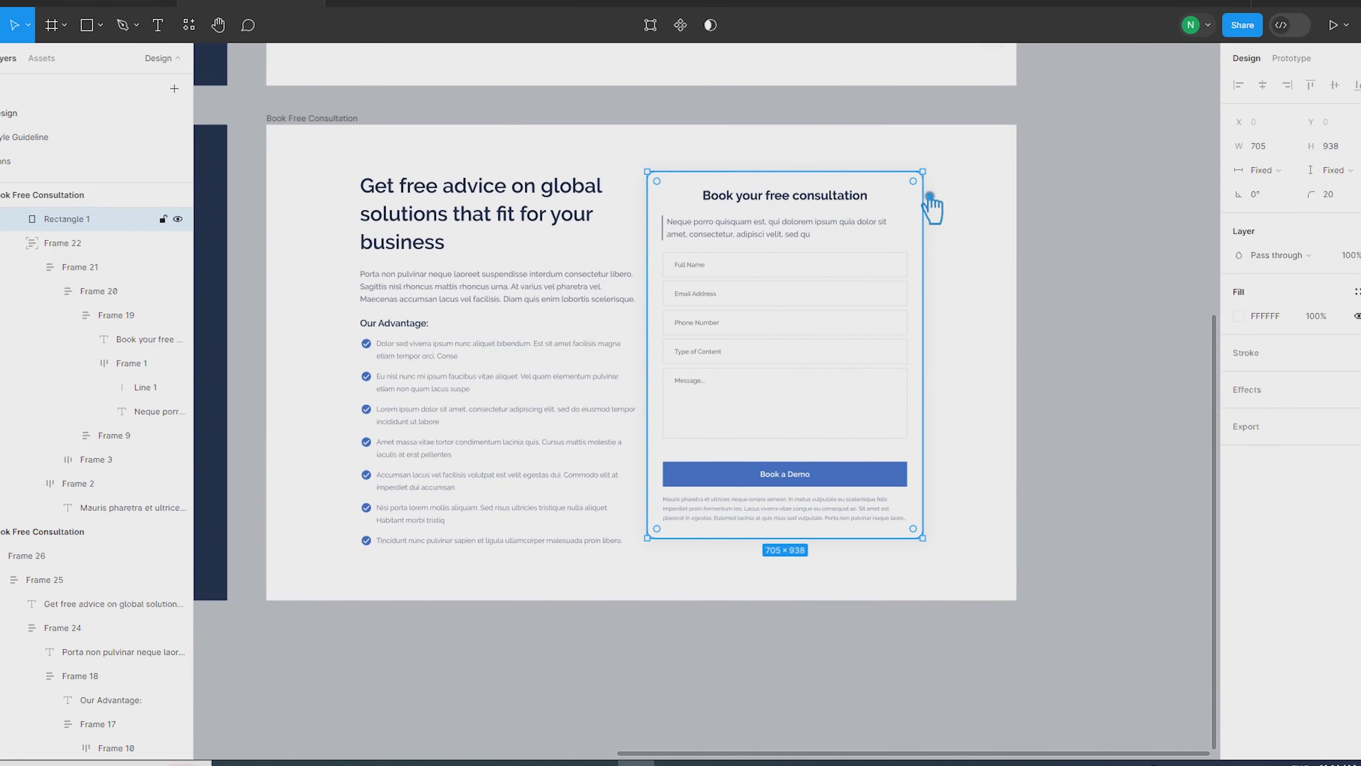
pyautogui.click(1055, 219)
# Step: Review the square-cornered and rounded form panels across the navy and white versions of the section
pyautogui.scroll(-4, 1117, 267)
pyautogui.moveTo(1124, 270); pyautogui.dragTo(1075, 428)
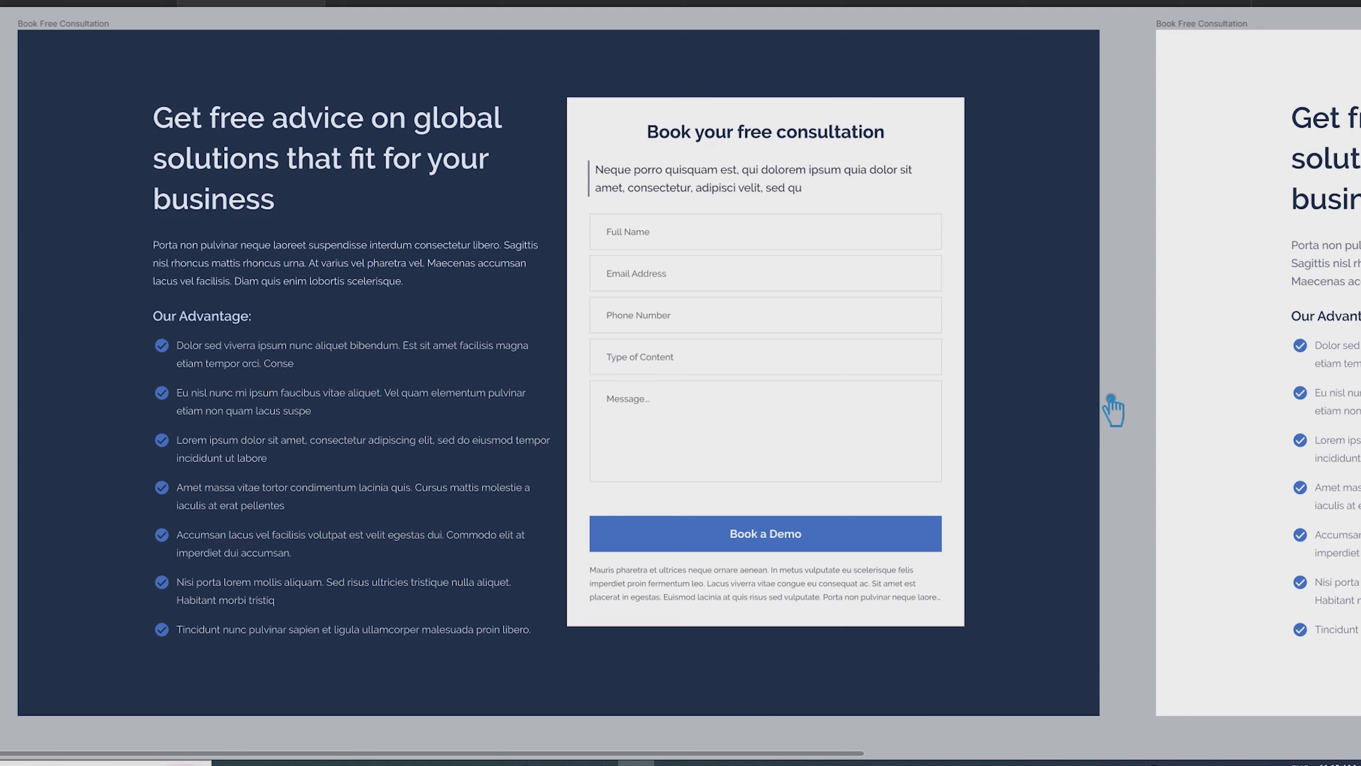
pyautogui.moveTo(763, 757); pyautogui.dragTo(1348, 754)
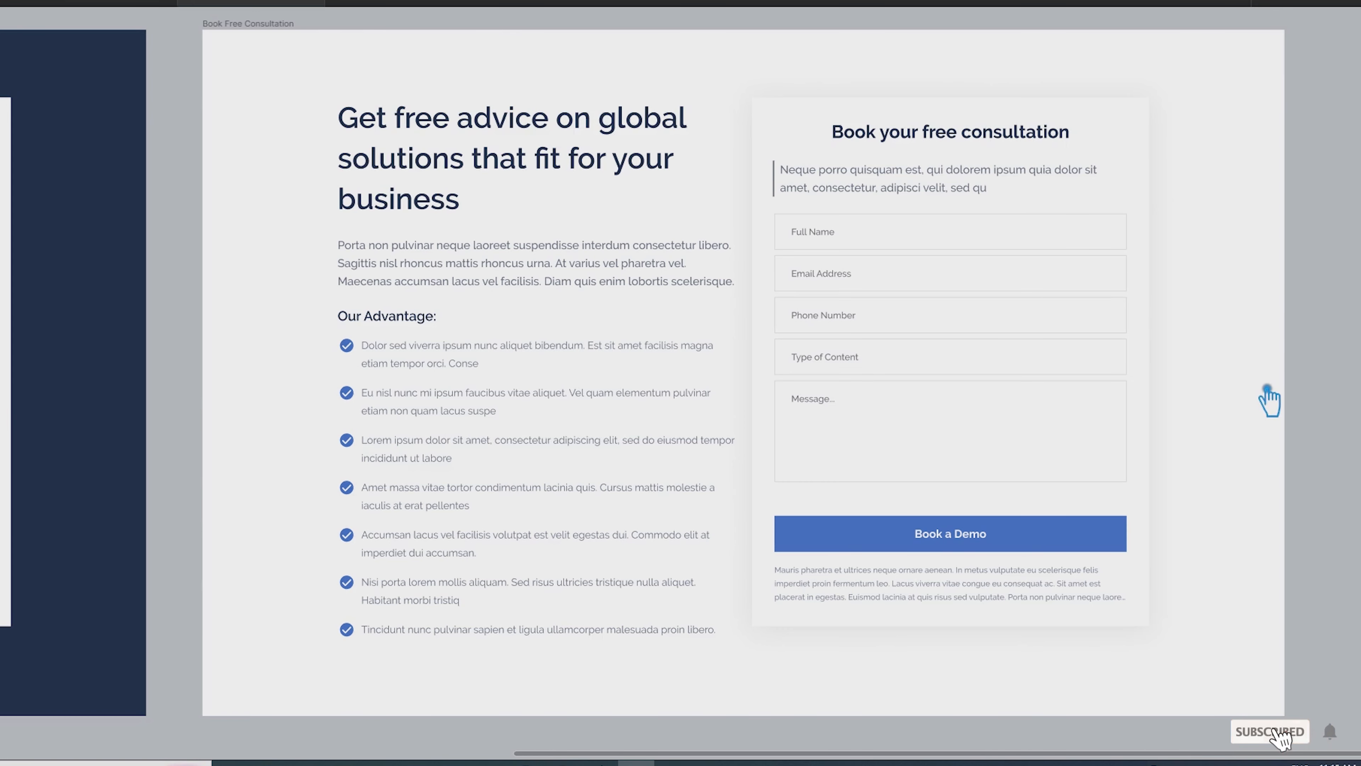
pyautogui.scroll(-8, 1248, 455)
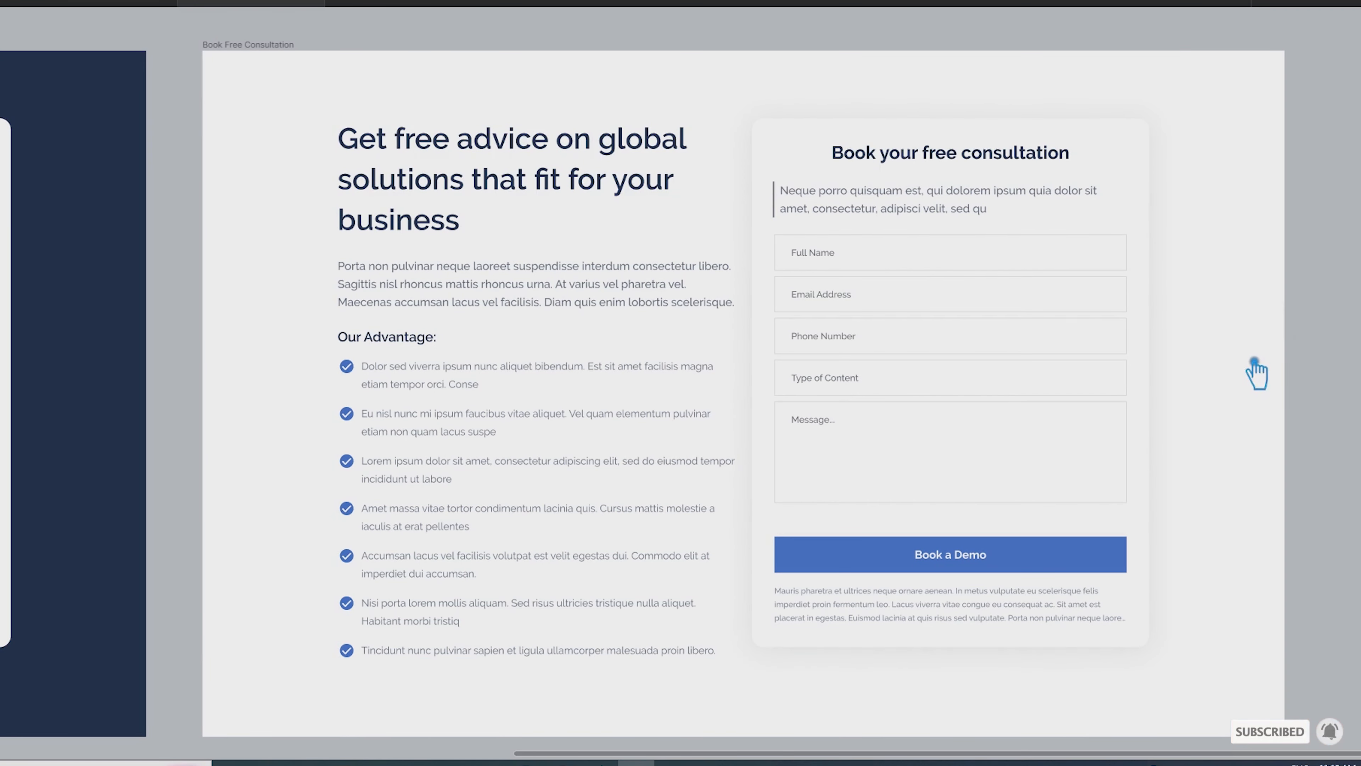
pyautogui.moveTo(593, 754); pyautogui.dragTo(21, 756)
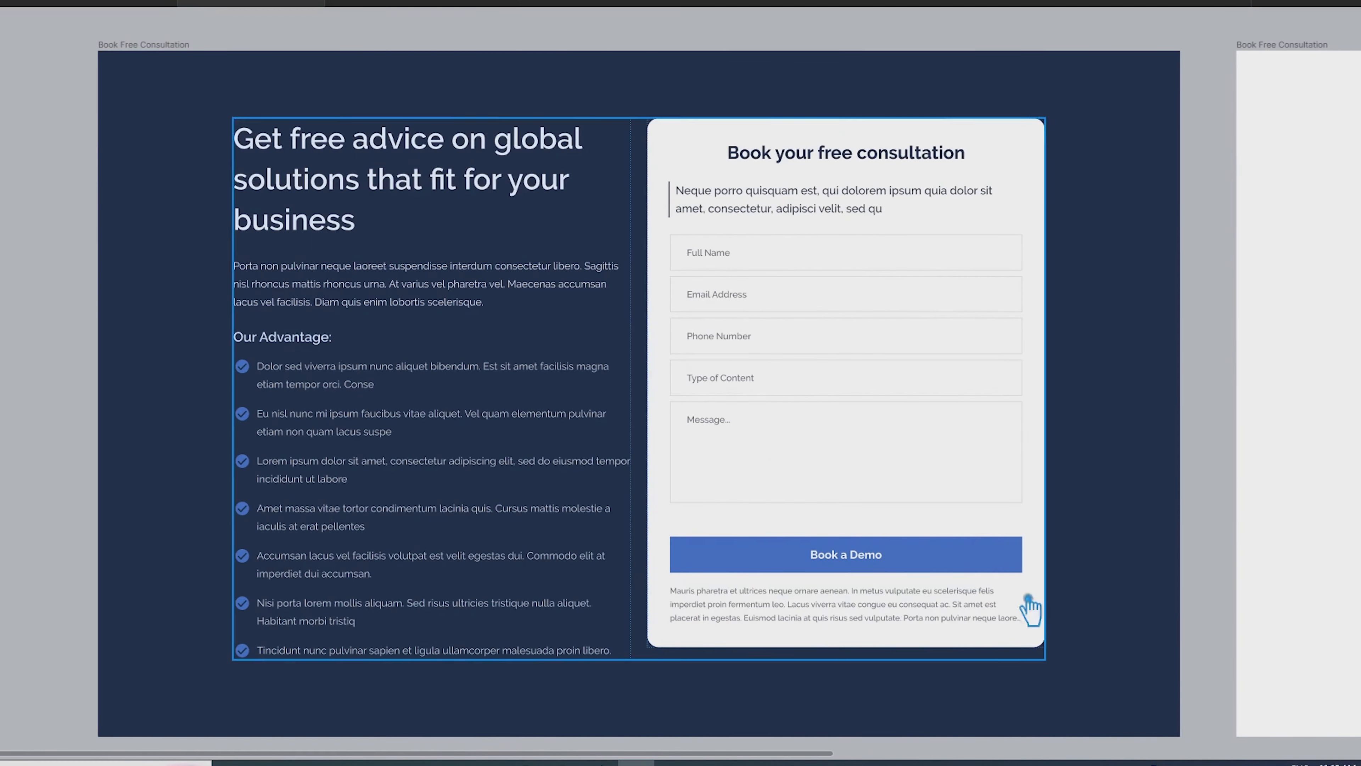